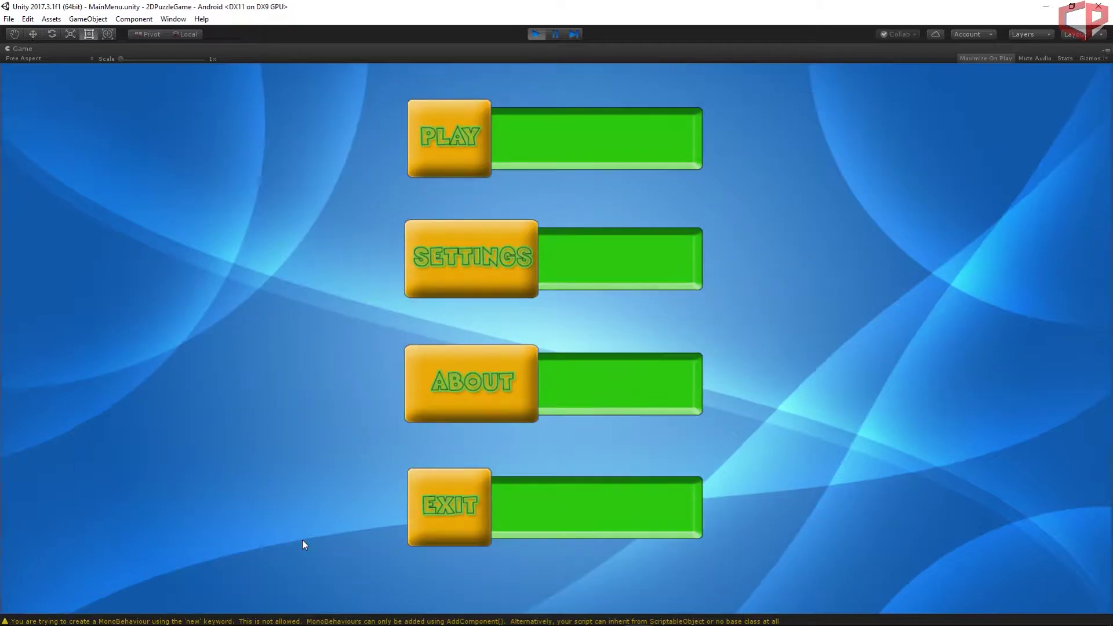
Open the GameScene scene and deactivate its Start object.
click(583, 136)
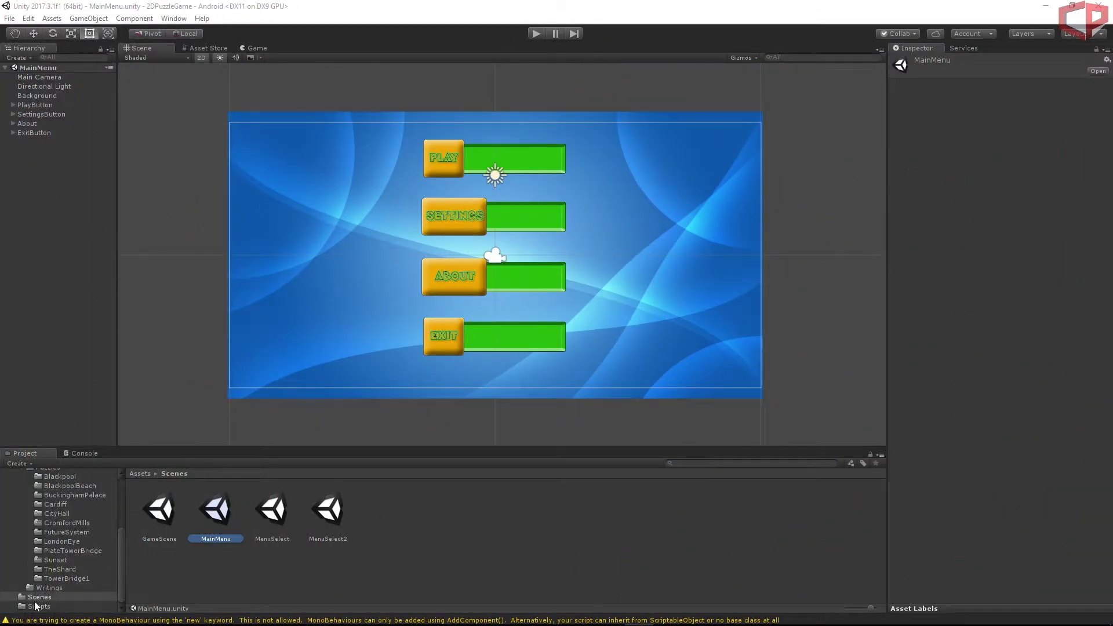
double_click(154, 514)
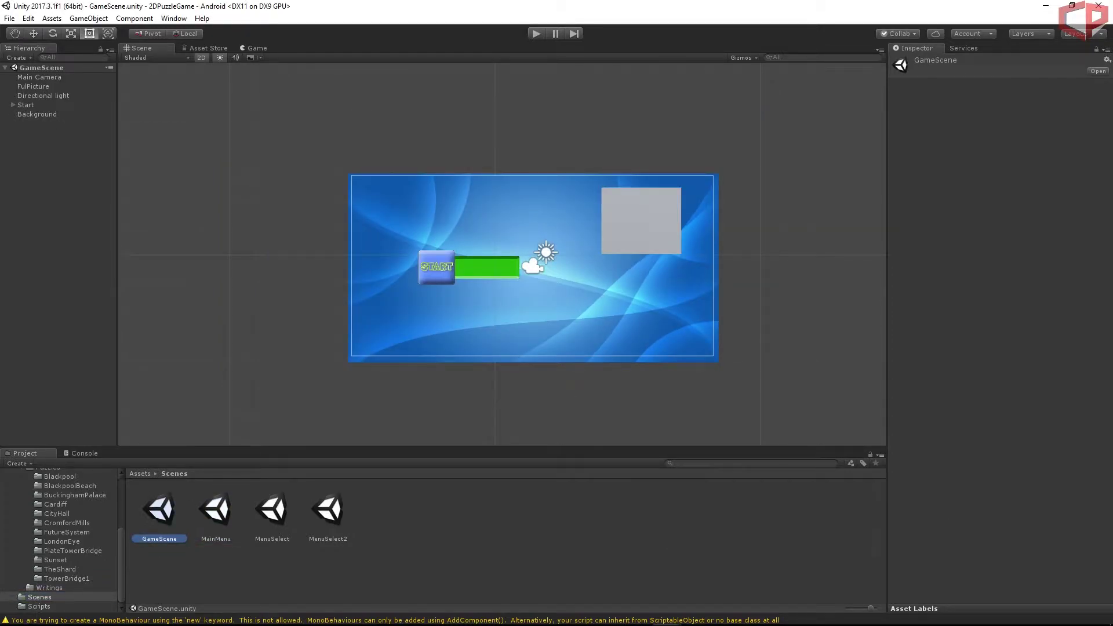
click(19, 103)
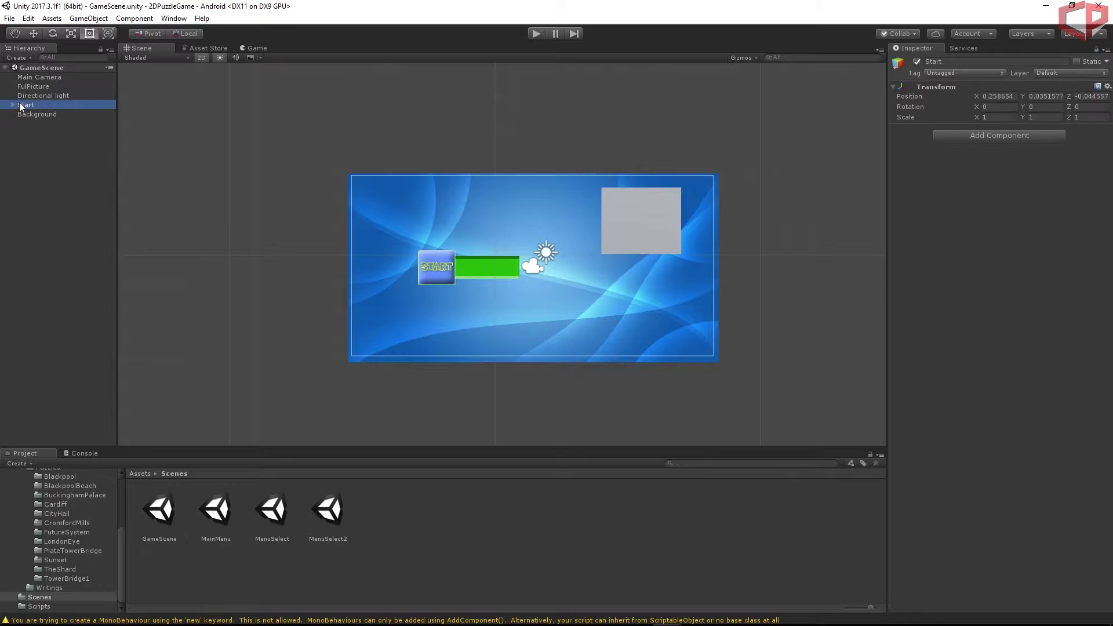
click(917, 61)
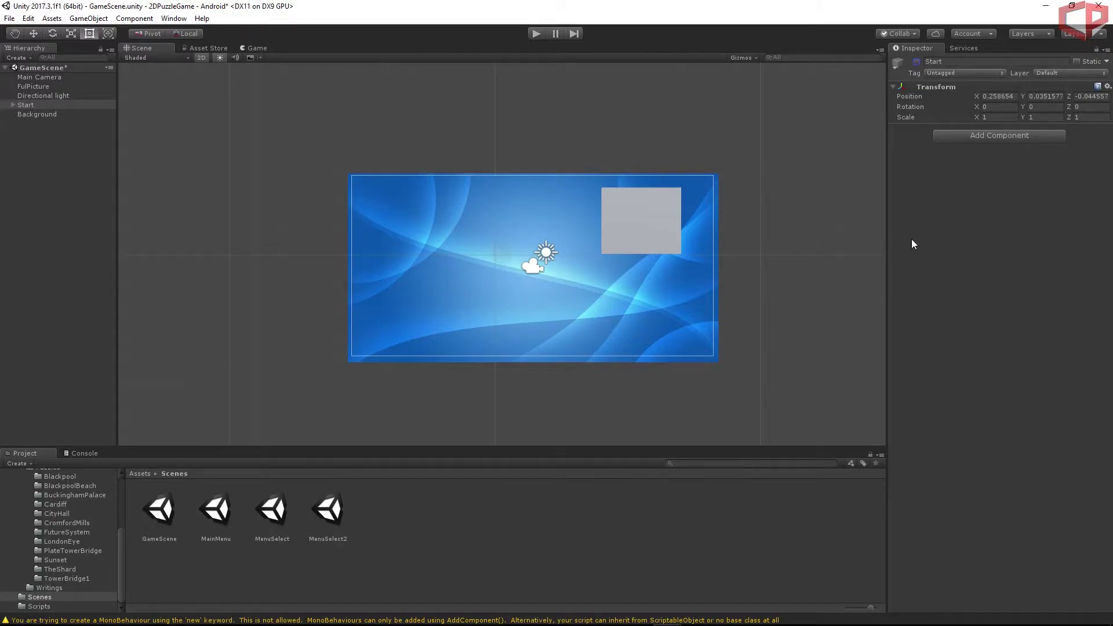
click(831, 501)
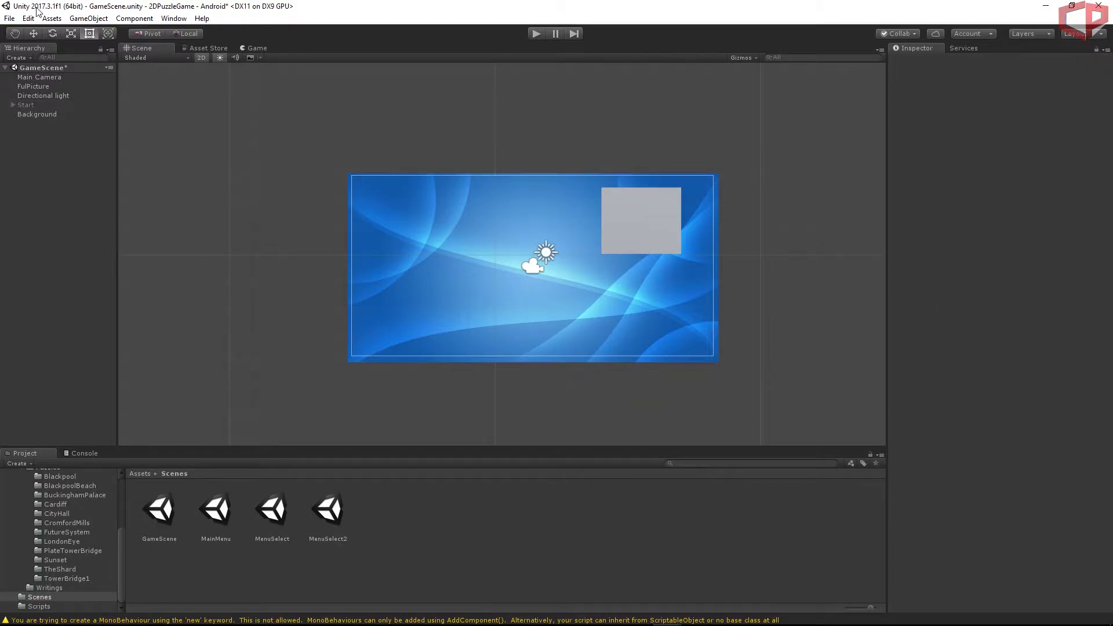
Create an empty game object in the scene and name it InGameMenu.
click(80, 19)
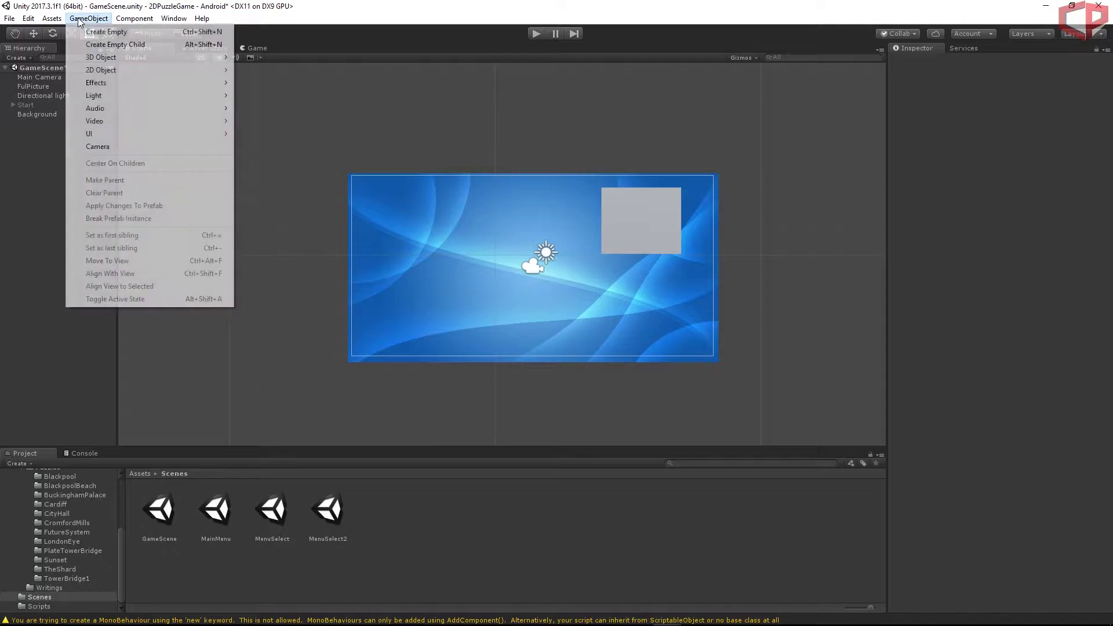
click(99, 31)
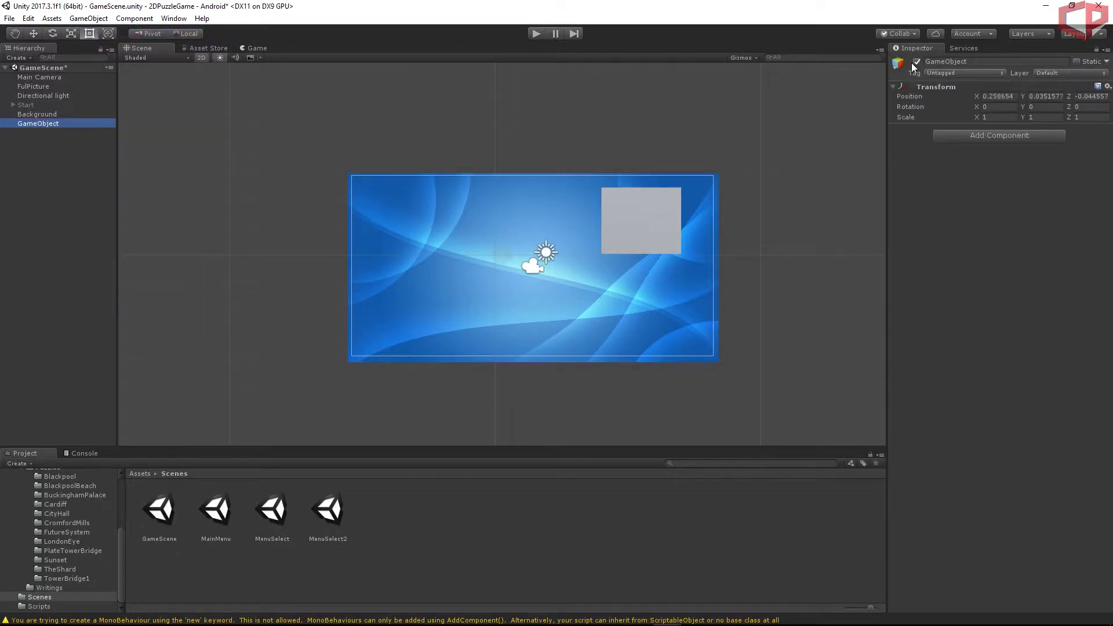
click(987, 61)
text(InGameMenu)
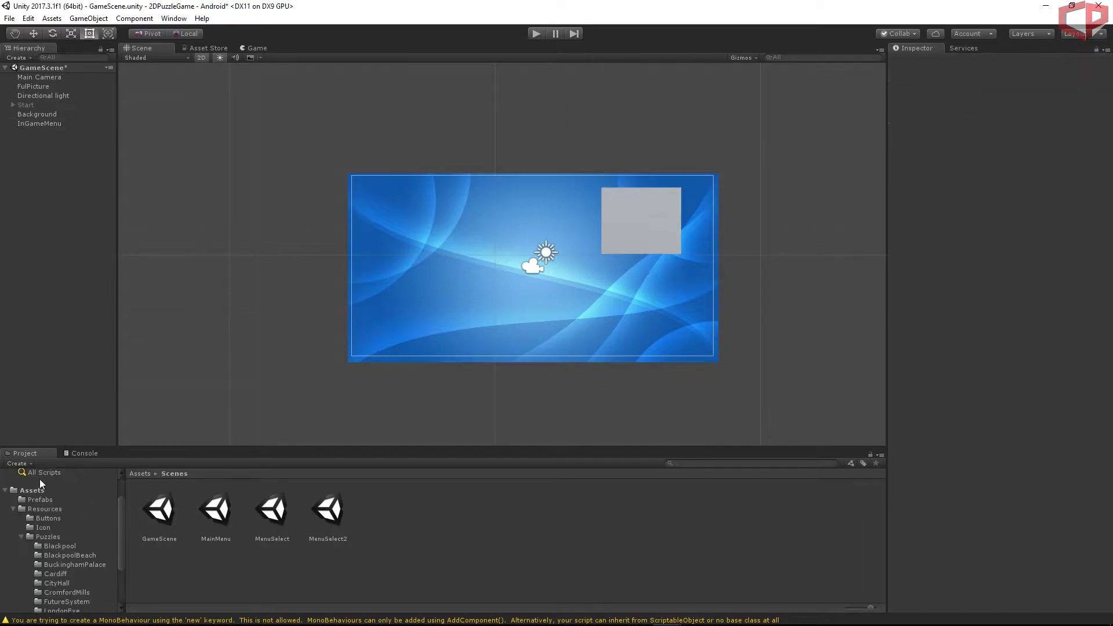
Add the ButtonBackLine sprite from the Buttons resources as a child of InGameMenu and rename it ResumeButtonBackLine.
click(47, 518)
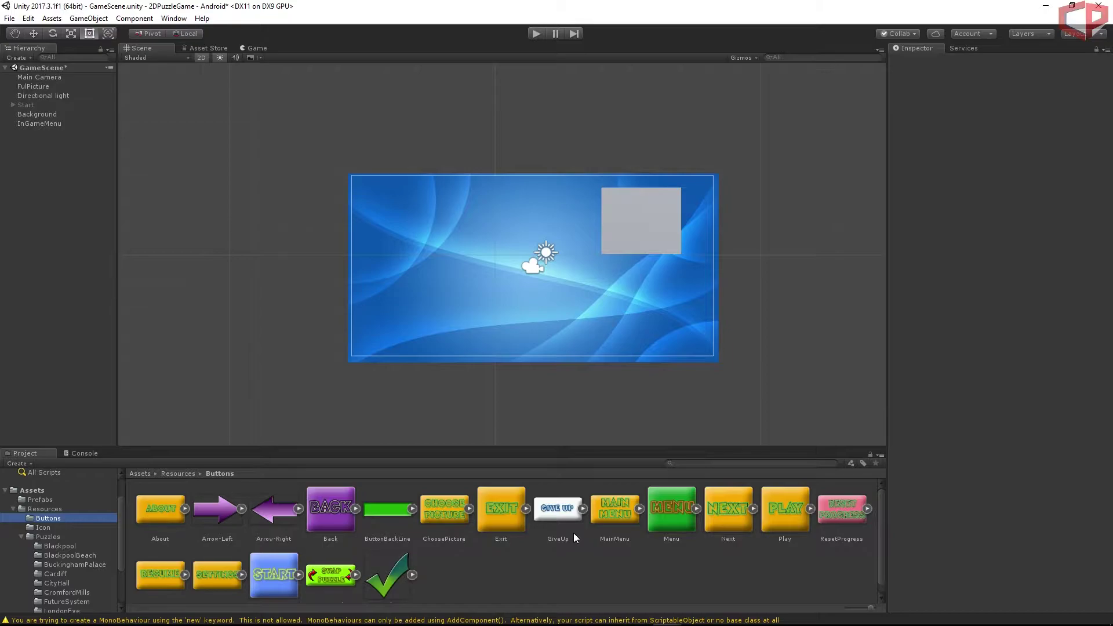
click(390, 514)
drag(391, 514, 48, 129)
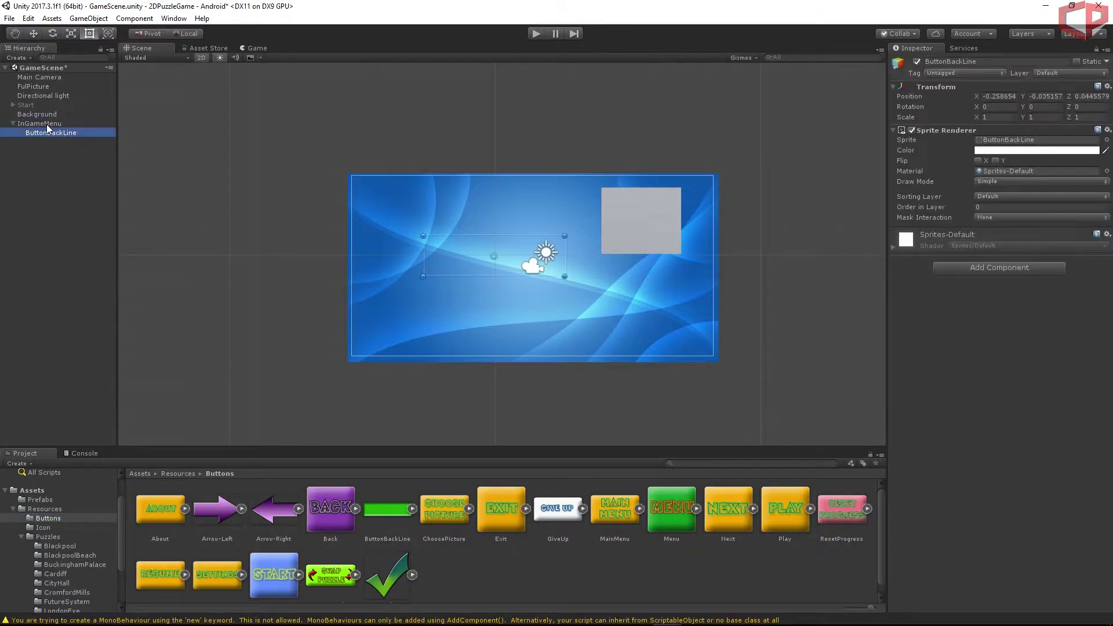
click(1008, 60)
key(Home)
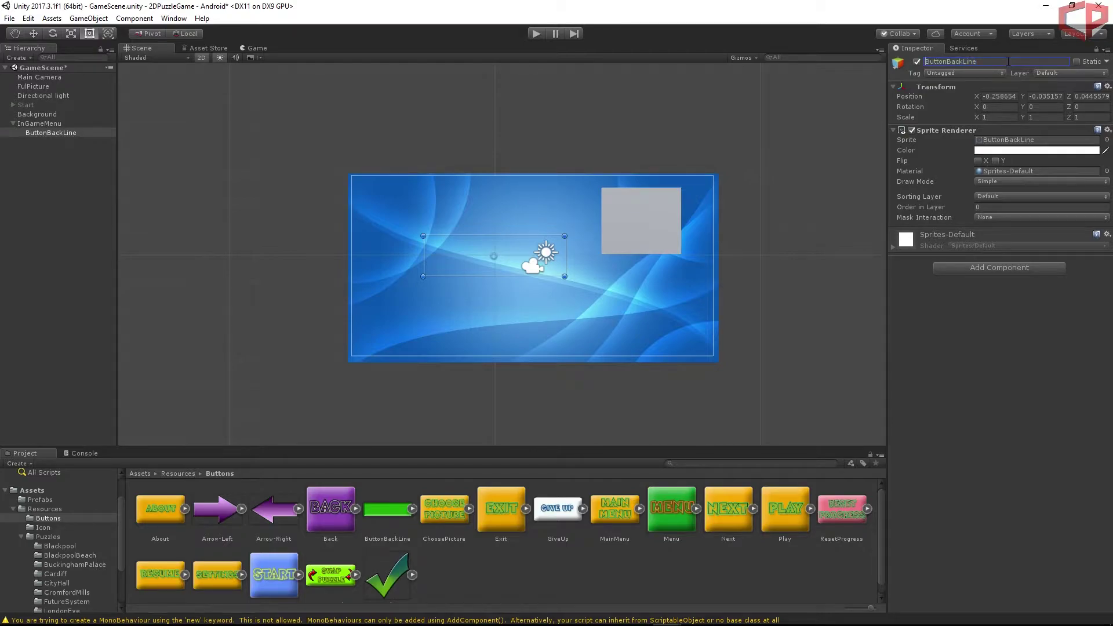
text(Resume)
key(Return)
Set the Z position of ResumeButtonBackLine to -1.
click(1087, 96)
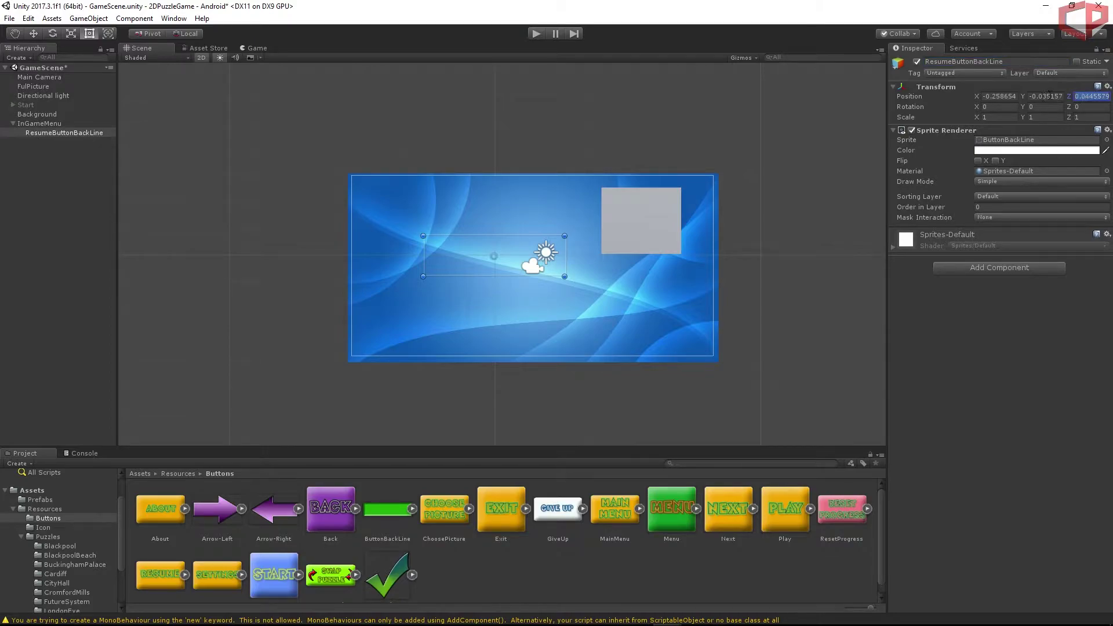
text(-)
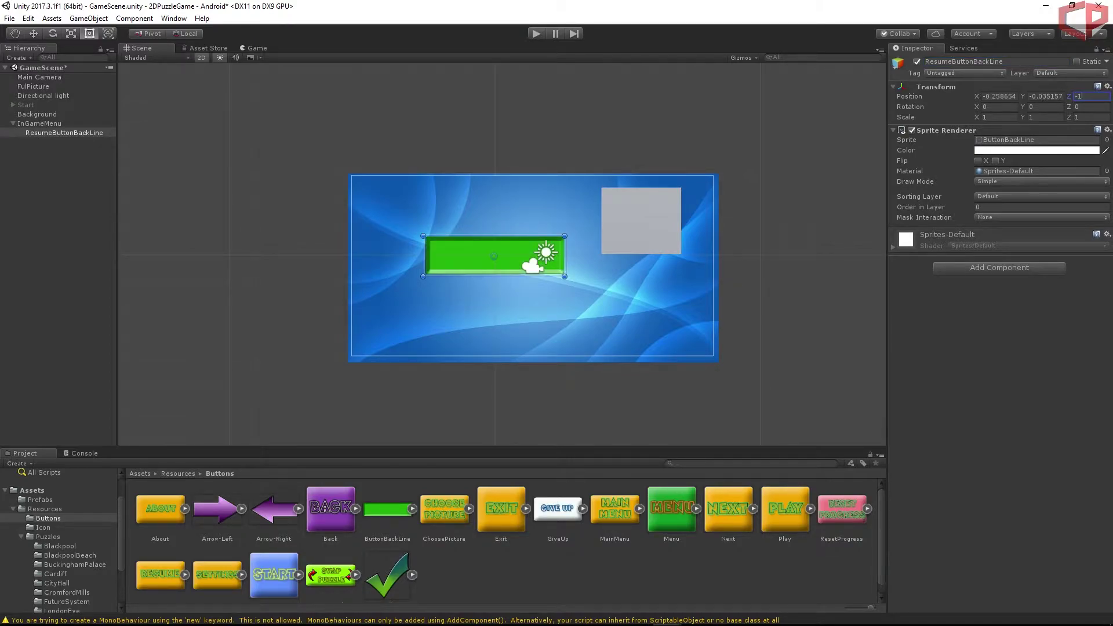
text(1)
key(Return)
Scale ResumeButtonBackLine to 0.8 in X and 0.6 in Y, and shift it to X position -1.78.
click(1007, 118)
key(BackSpace)
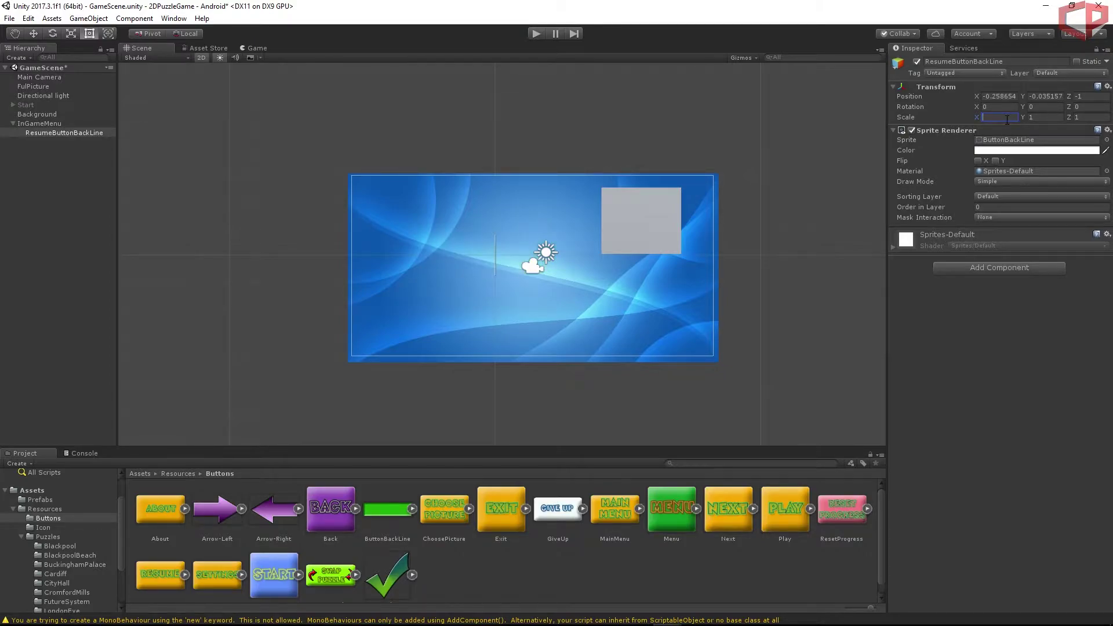
text(0.8)
key(Tab)
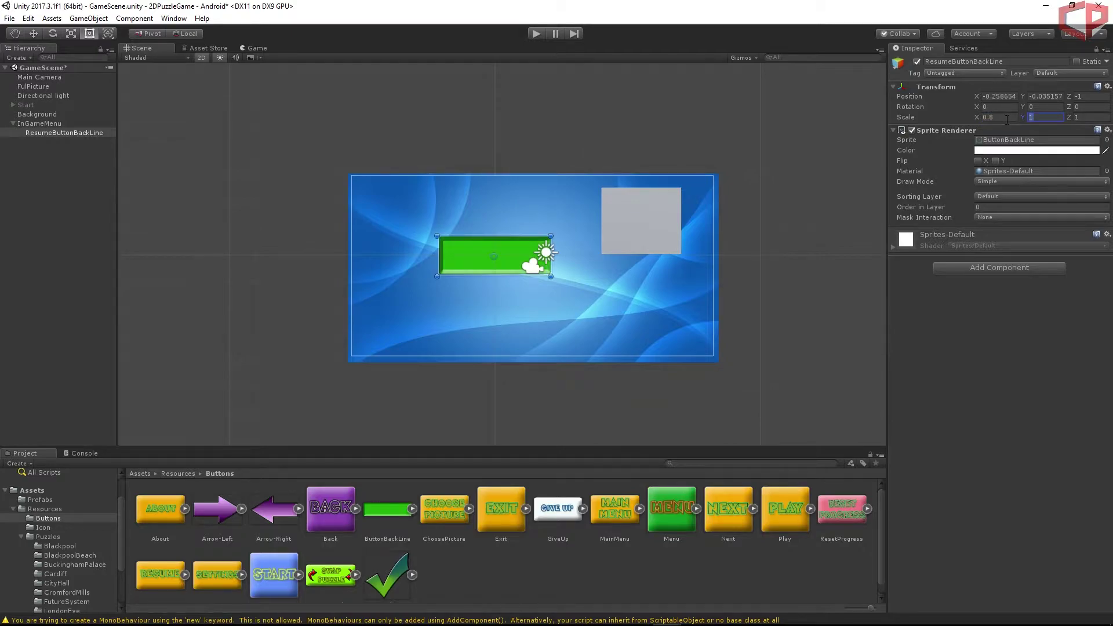
text(0.6)
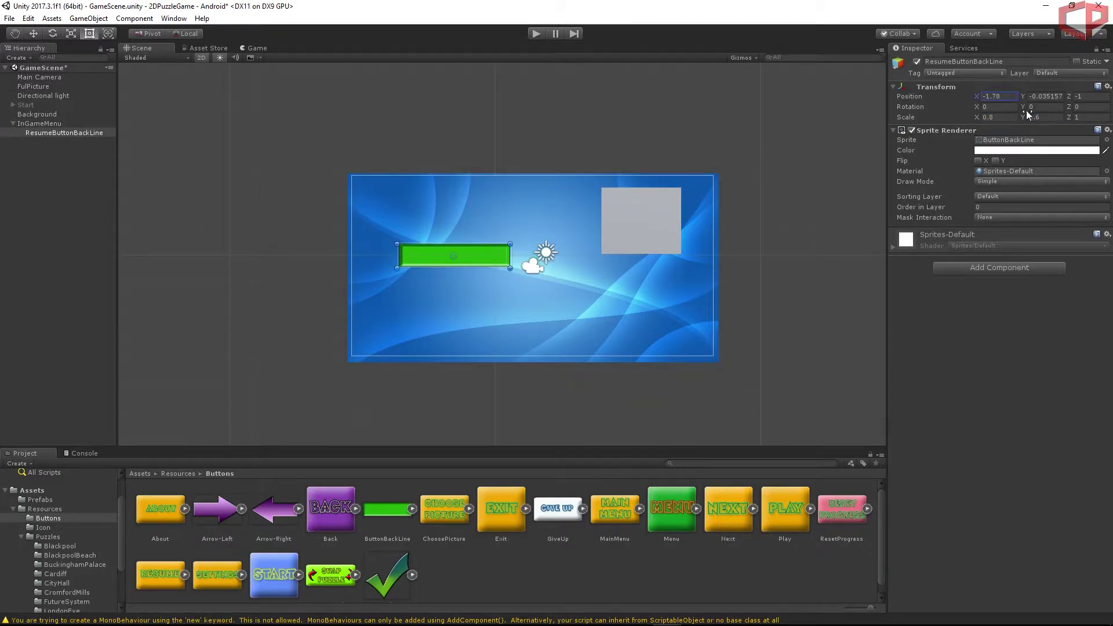
click(1048, 117)
text(0.5)
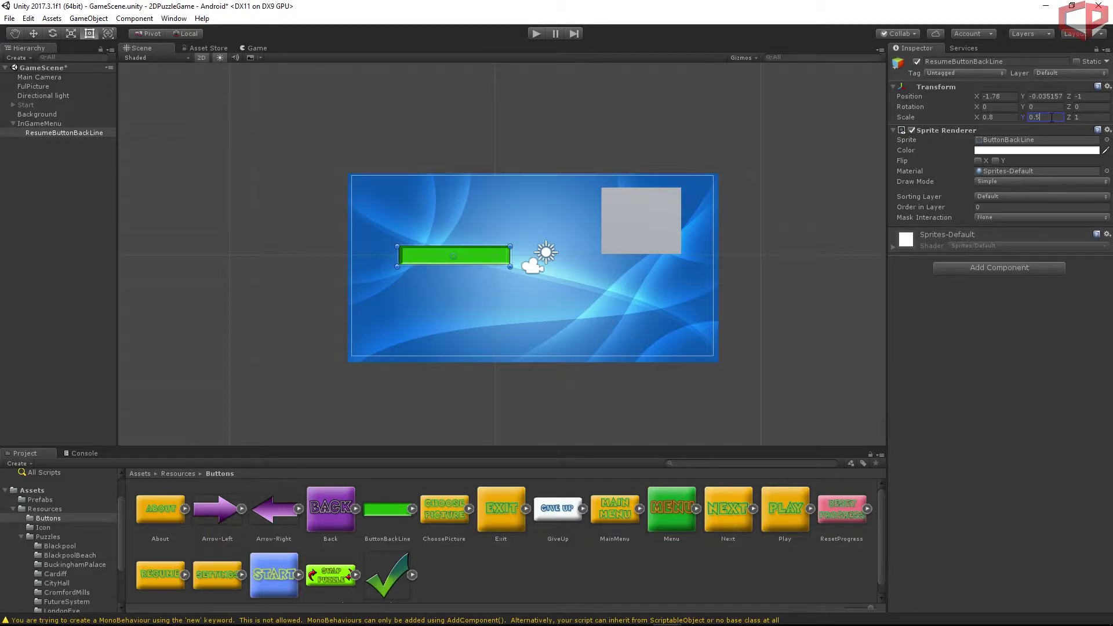
key(BackSpace)
text(6)
Set the Y position of ResumeButtonBackLine to 1.45.
click(977, 99)
click(1028, 96)
text(1.39)
key(BackSpace)
key(BackSpace)
text(59)
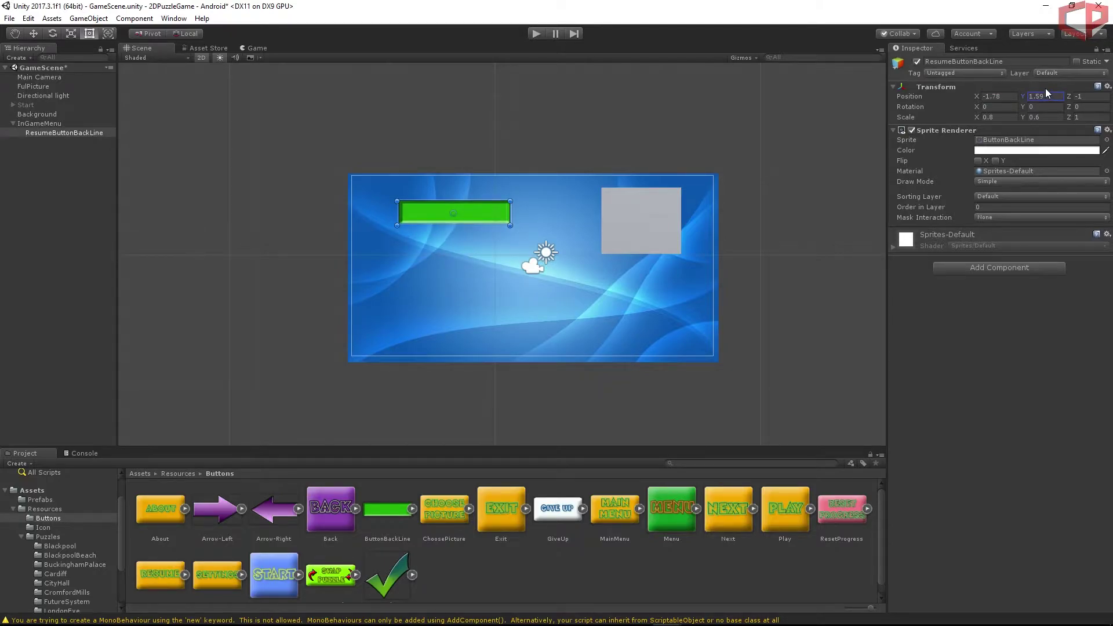
key(BackSpace)
key(BackSpace)
text(45)
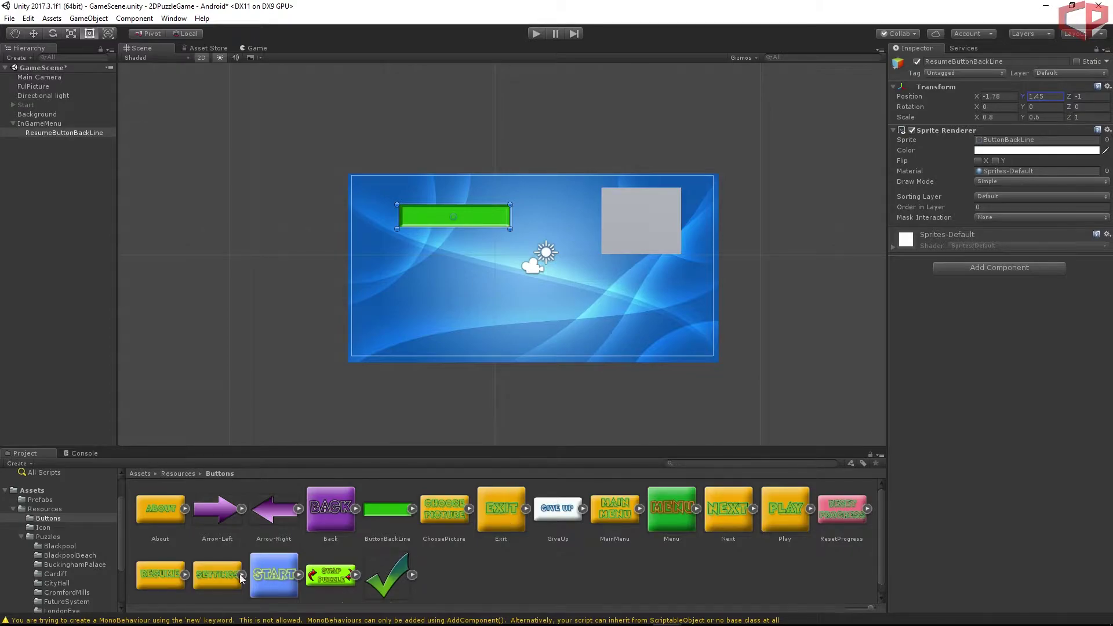
Add the Resume sprite as a child of InGameMenu and give it a Box Collider component.
drag(140, 590, 39, 125)
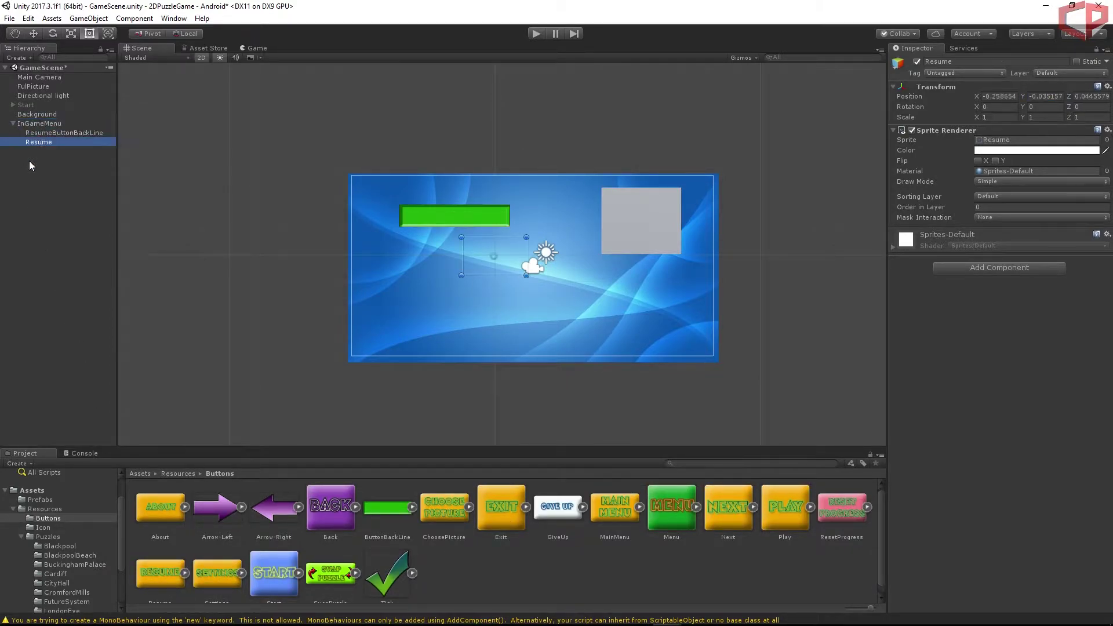
click(989, 267)
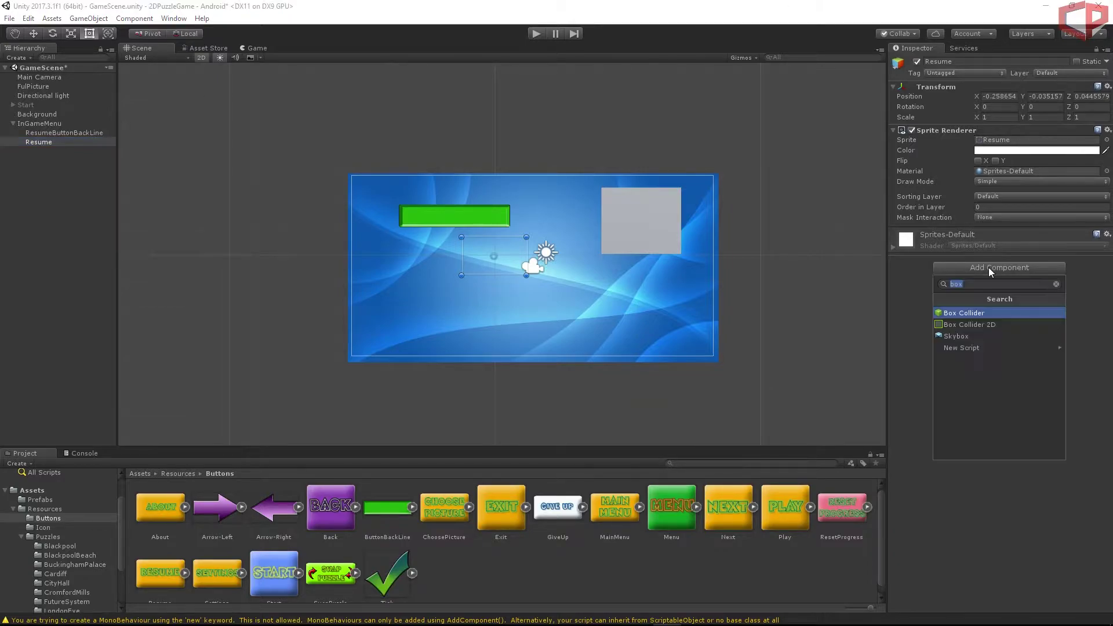
click(960, 313)
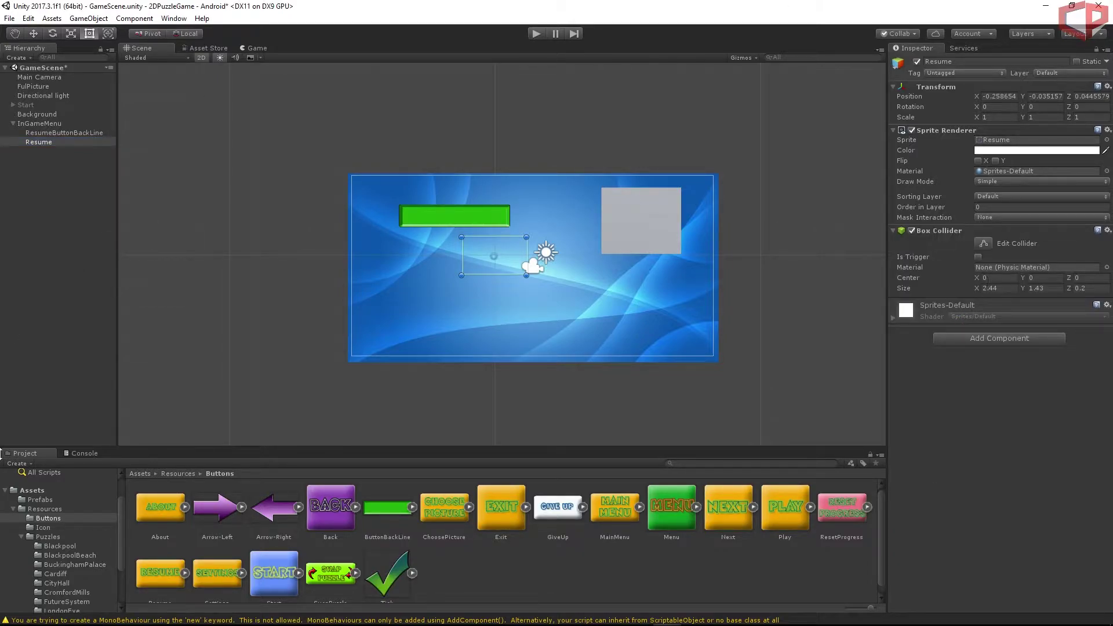
Attach the Buttons script to the Resume object and set its type to In Game Button.
scroll(64, 574, down, 3)
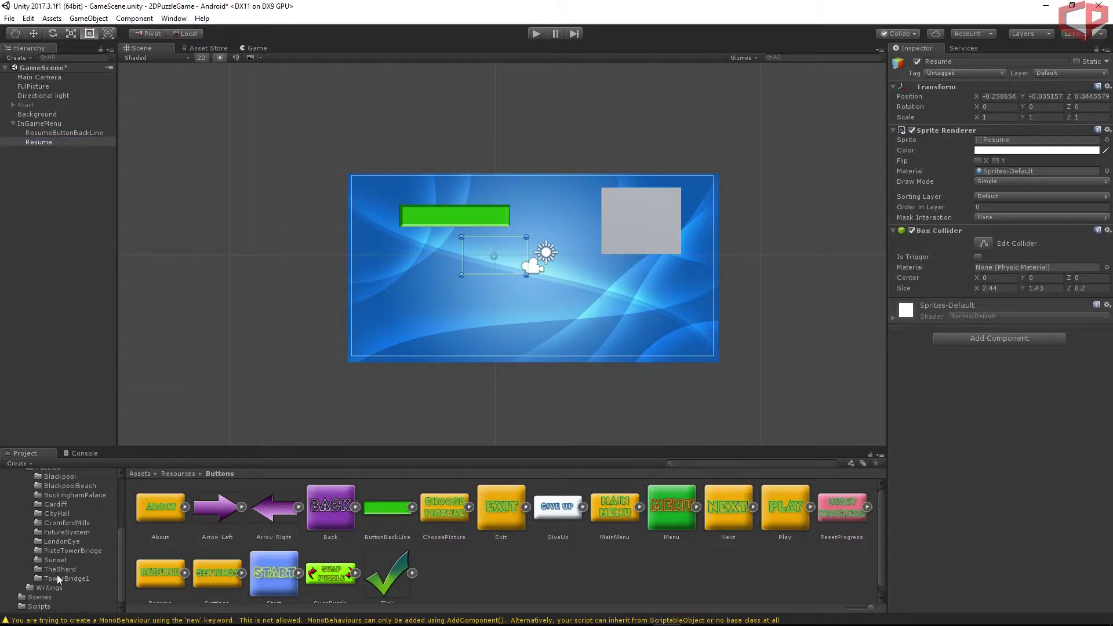
click(35, 606)
drag(216, 510, 1018, 433)
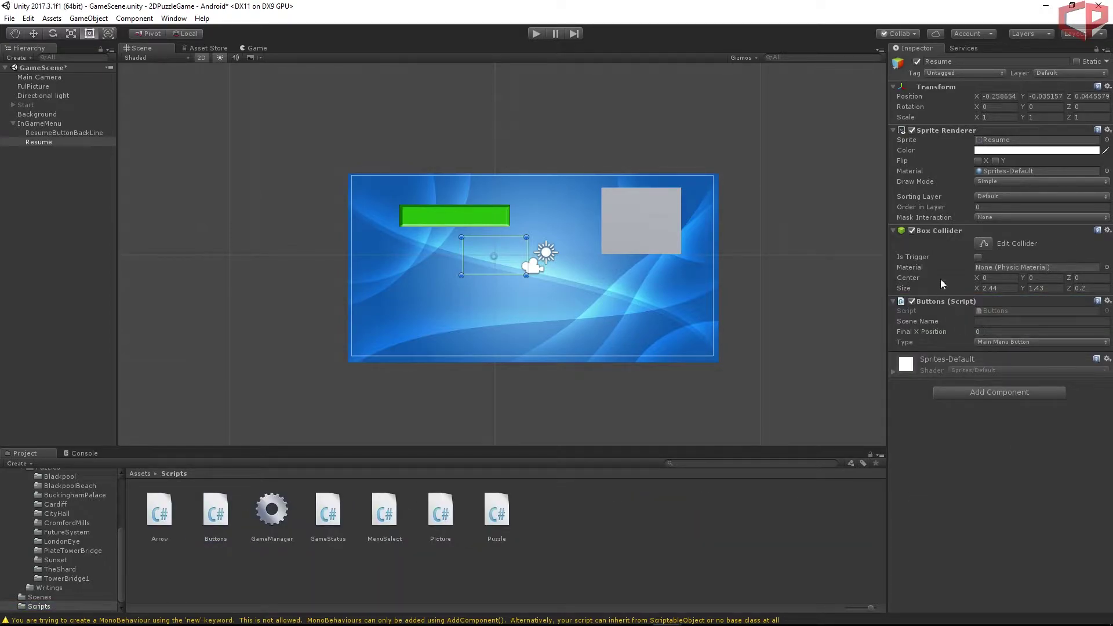
click(985, 342)
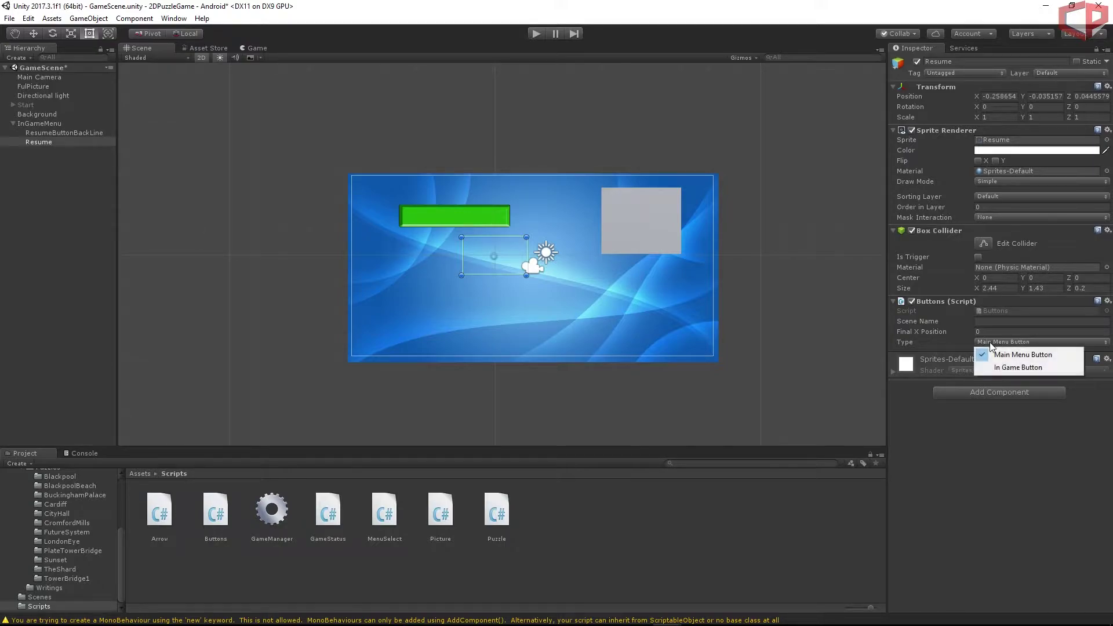
click(986, 370)
Position the Resume button at Z -2 with the back line's Y value of 1.45, and move it to X about -3.23.
click(1092, 97)
text(-2)
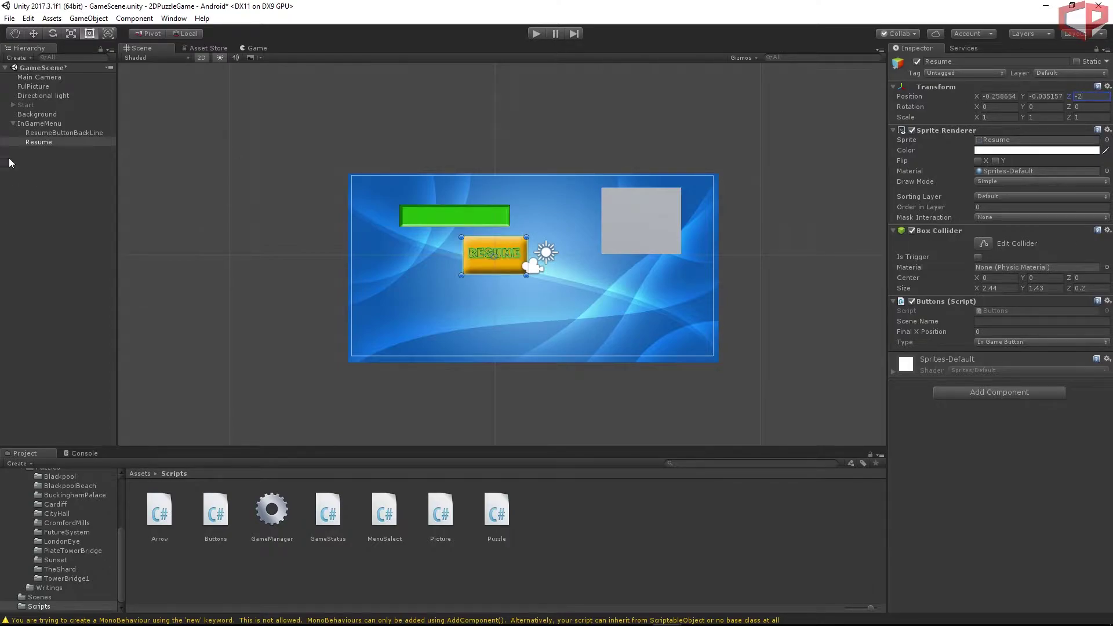
click(68, 132)
click(1043, 97)
key(ctrl+c)
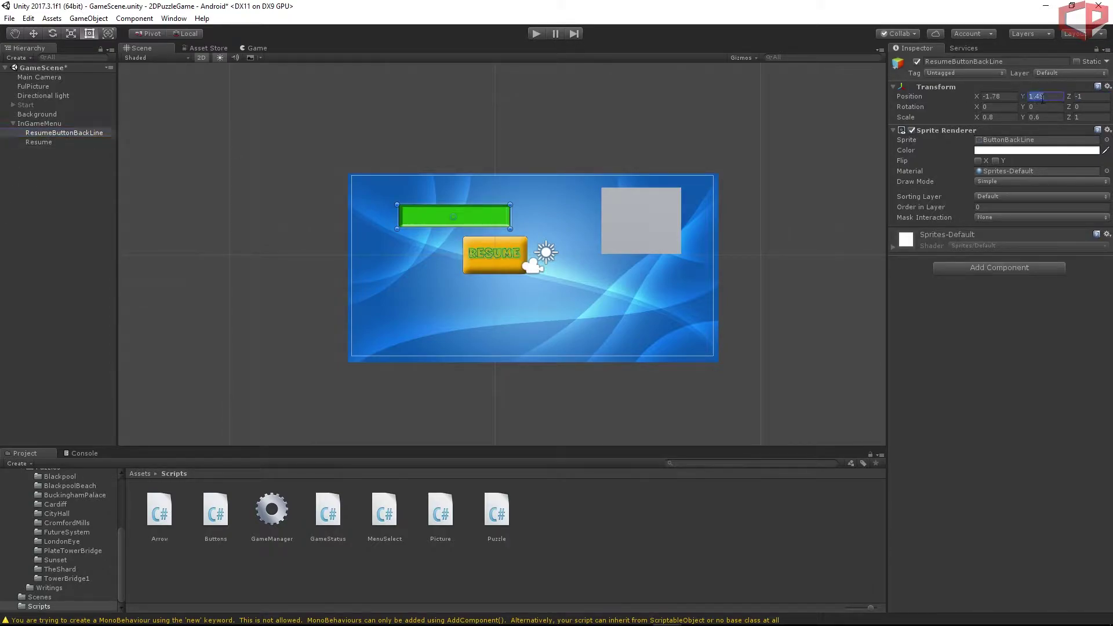
click(47, 144)
click(1043, 96)
key(ctrl+v)
drag(978, 95, 921, 105)
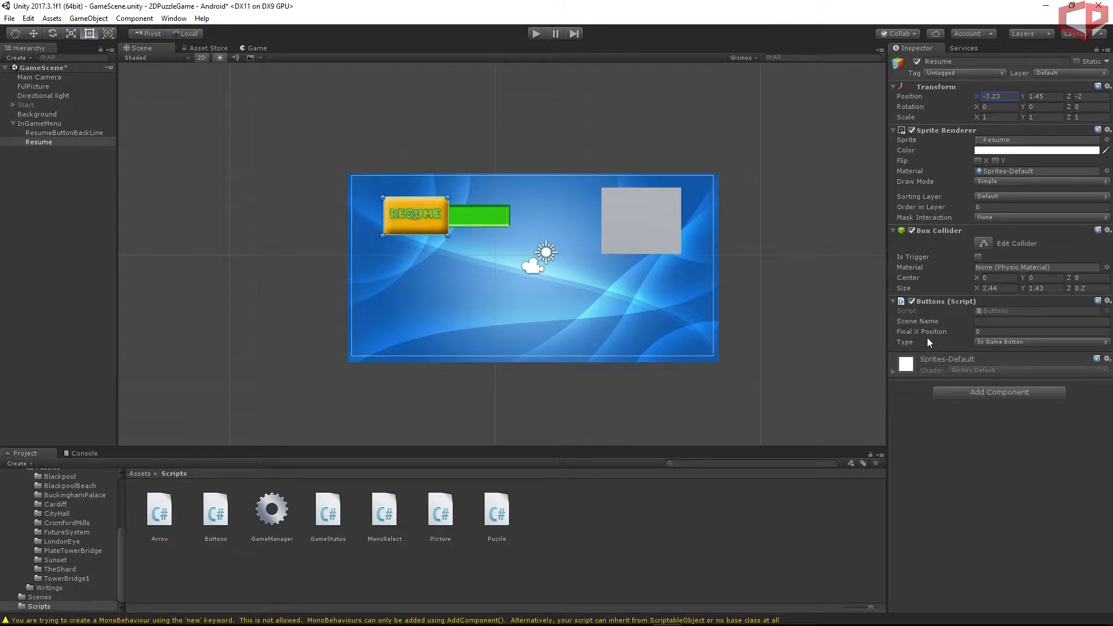
Find the Resume button's end point on the back line, enter -0.62 as Final X Position, and restore the button's starting position.
drag(979, 95, 1012, 97)
click(1012, 96)
key(ctrl+c)
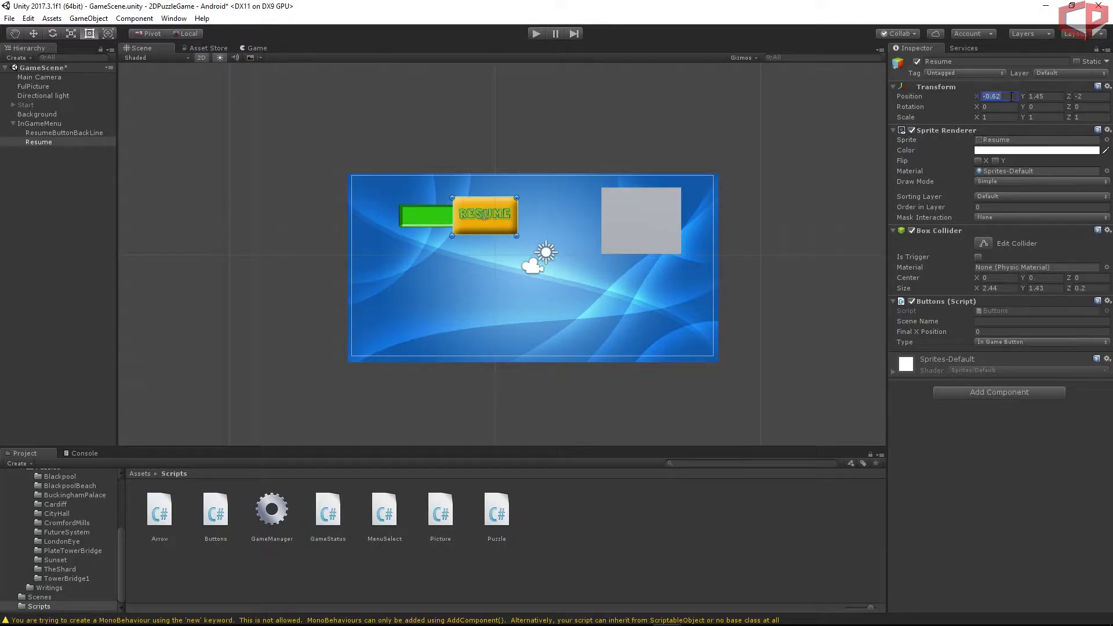
key(ctrl+z)
click(999, 333)
key(ctrl+v)
key(Return)
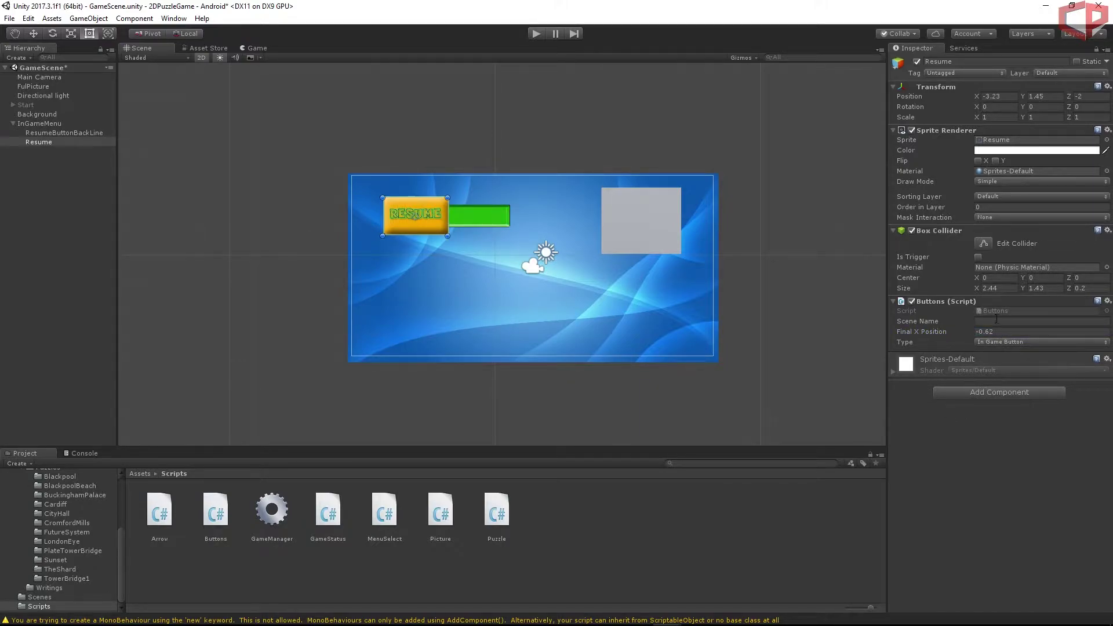
Run the game to test the Resume button's slide along its back line, and stop play mode.
click(536, 33)
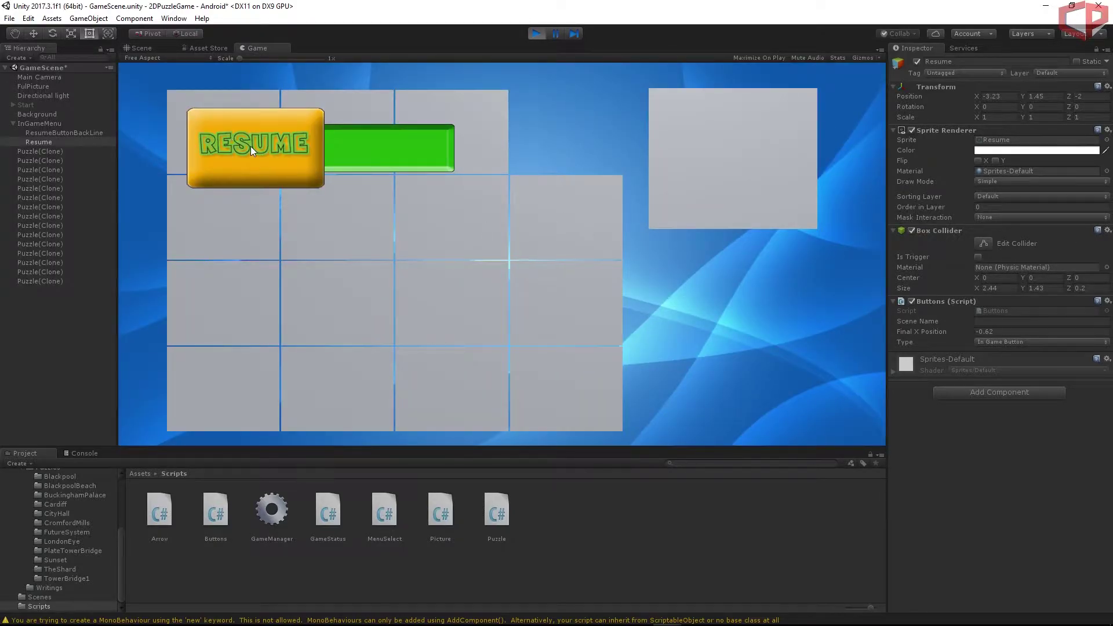
click(250, 146)
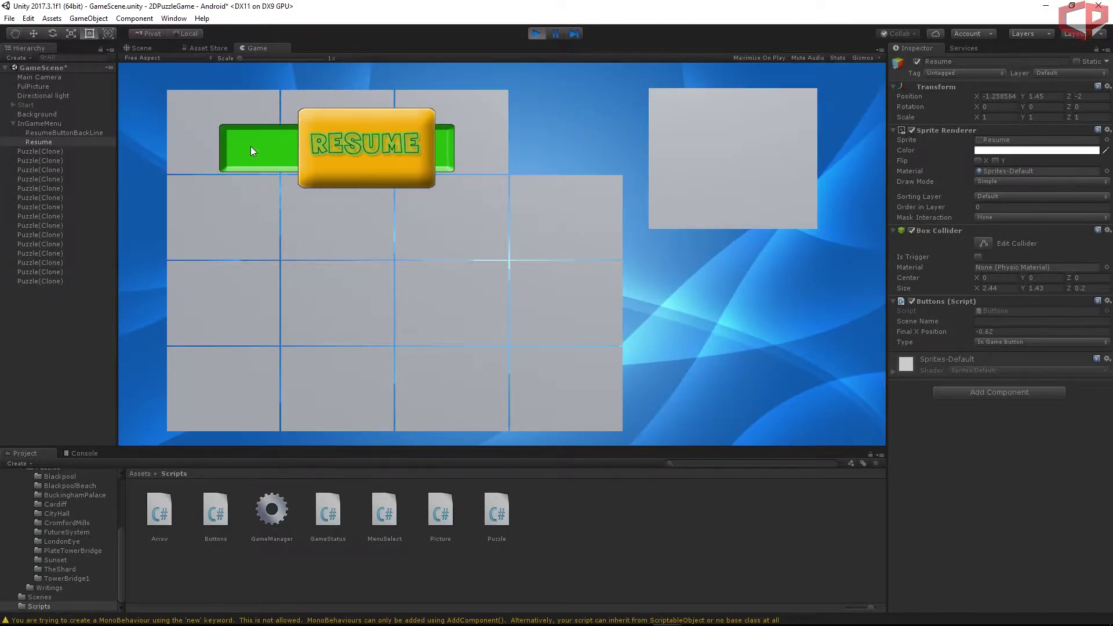
click(534, 33)
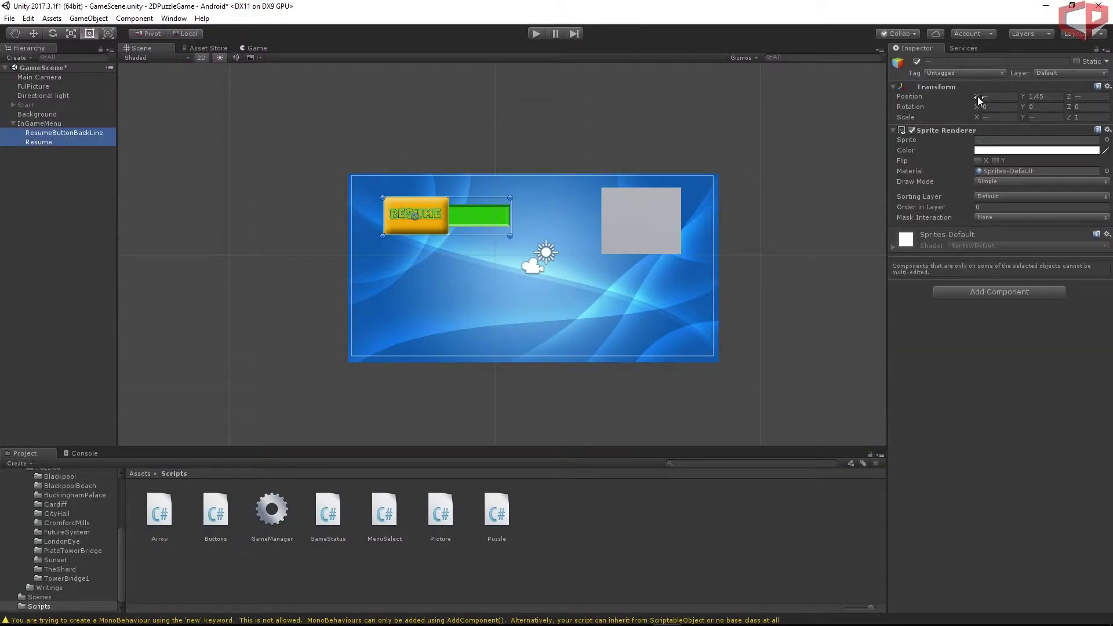
Shift the Resume button and its back line together to X -0.93, and move the Resume button alone back to X about -2.54.
drag(979, 100, 1024, 98)
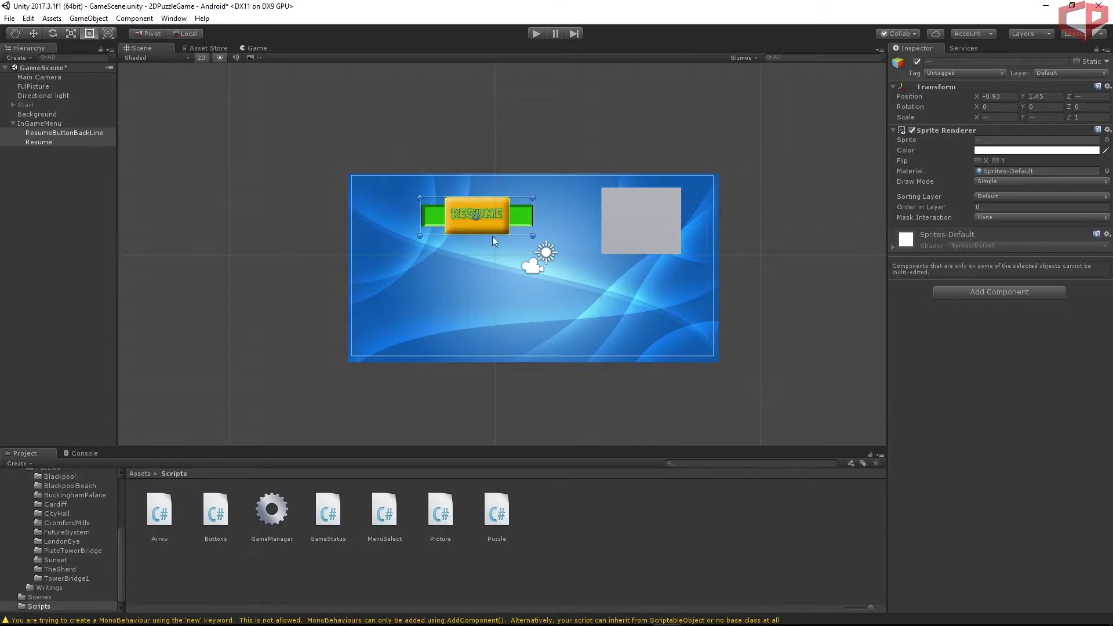
click(39, 142)
drag(976, 96, 955, 104)
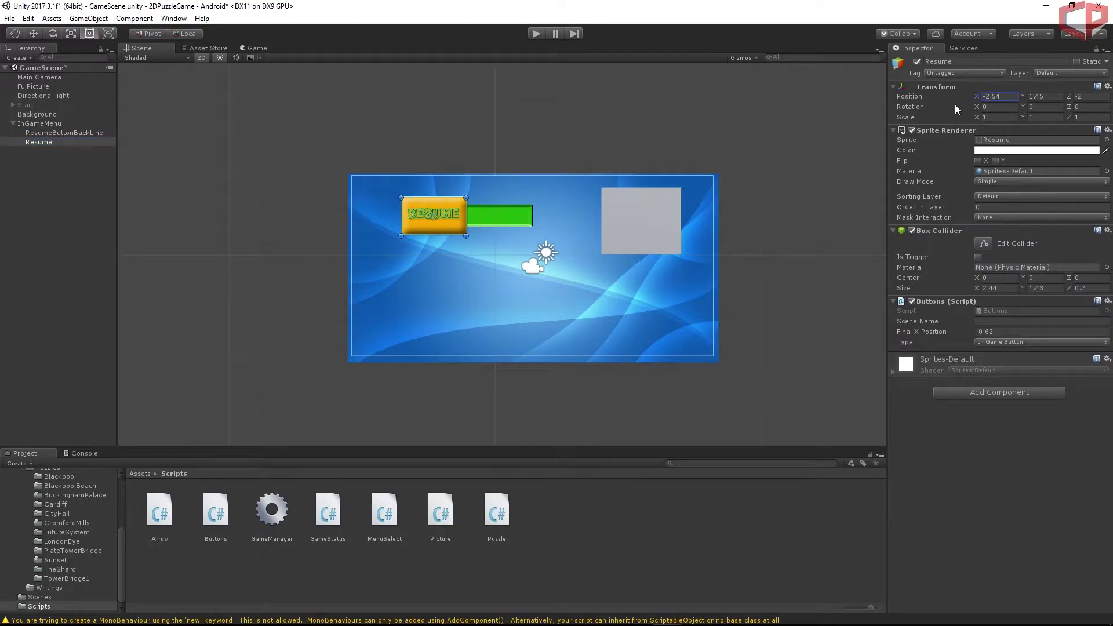
Find the Resume button's new end point on the back line, enter 0.34 as Final X Position, and restore the button's starting position.
drag(976, 97, 1034, 94)
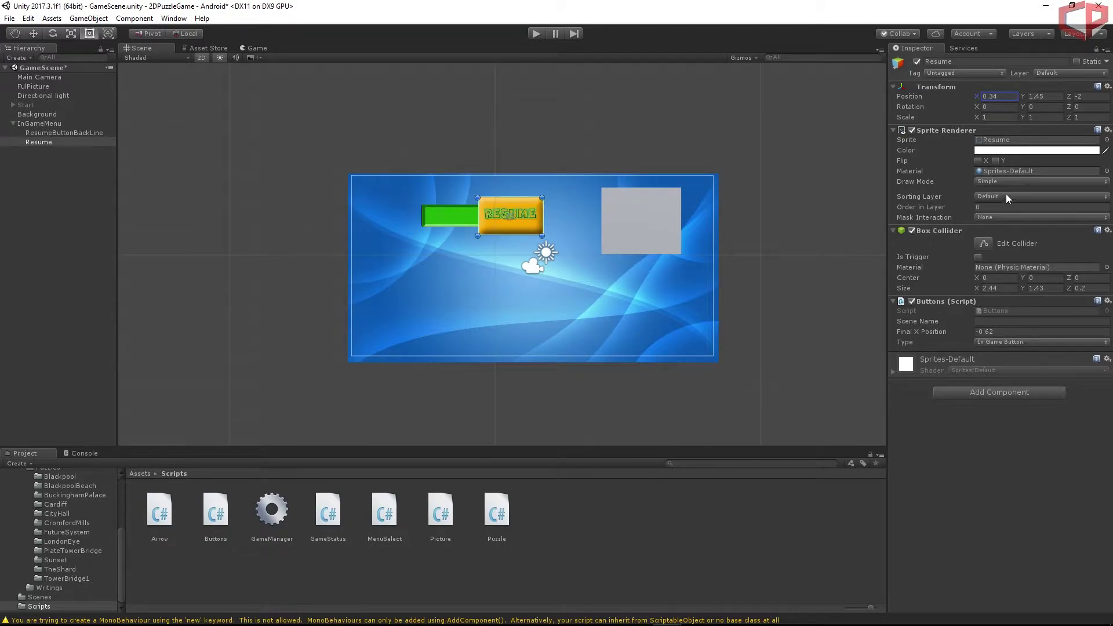
click(998, 96)
key(ctrl+c)
key(ctrl+z)
click(1020, 330)
key(ctrl+v)
key(Return)
Run the game to check the Resume button's slide with the updated end point, and stop play mode.
click(536, 34)
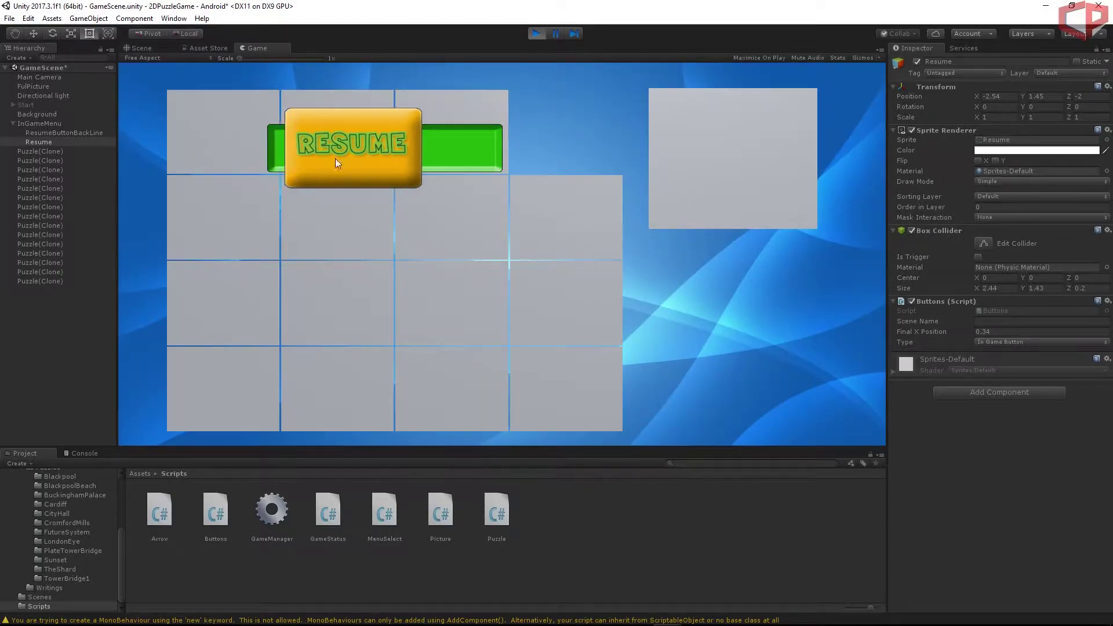
click(536, 34)
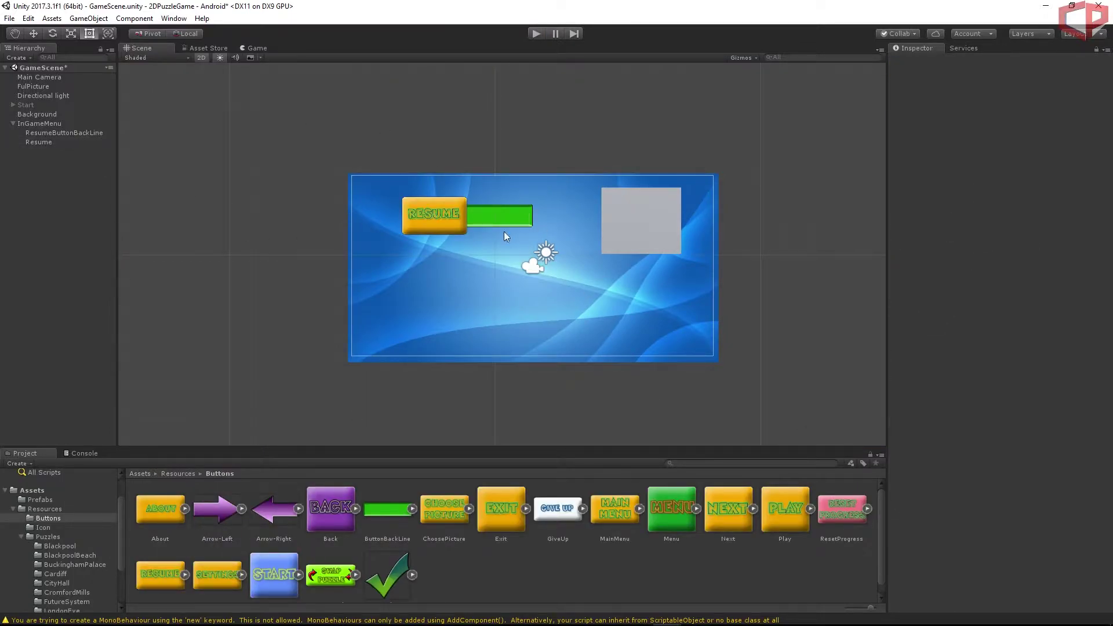
Duplicate ResumeButtonBackLine, rename the copy ChoosePicButtonBackLine, and lower it to Y -0.74.
click(41, 134)
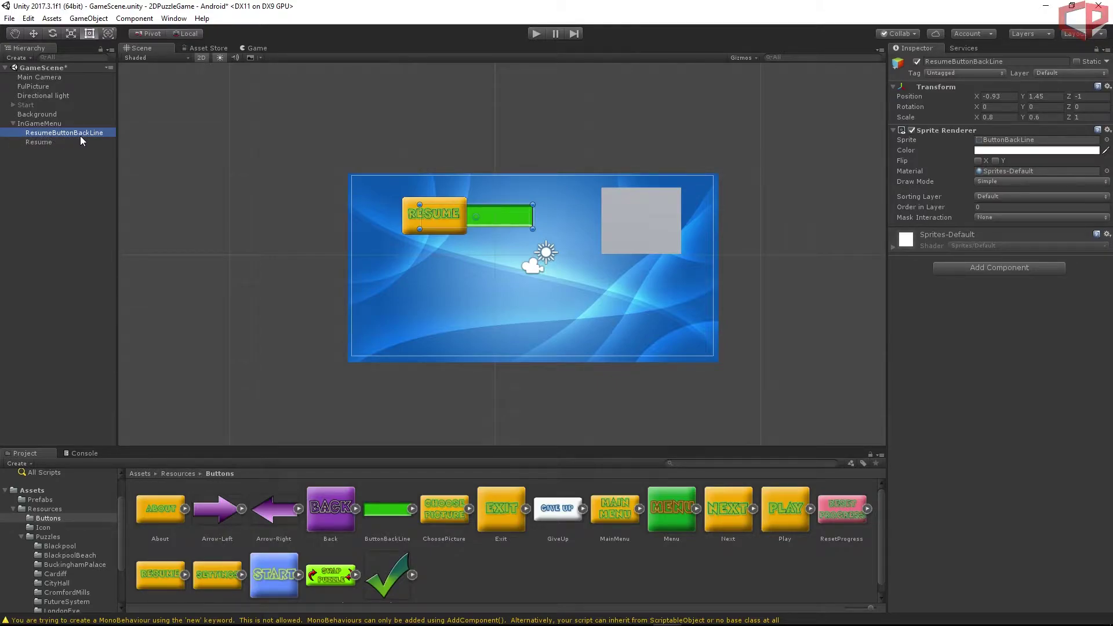
right_click(86, 135)
click(143, 185)
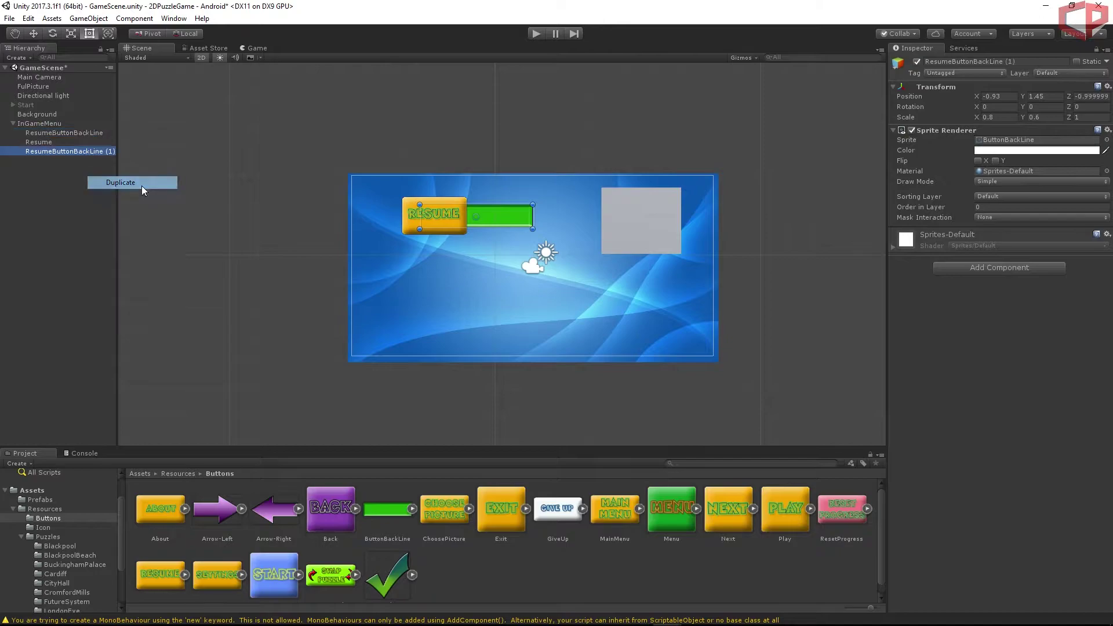
click(1033, 60)
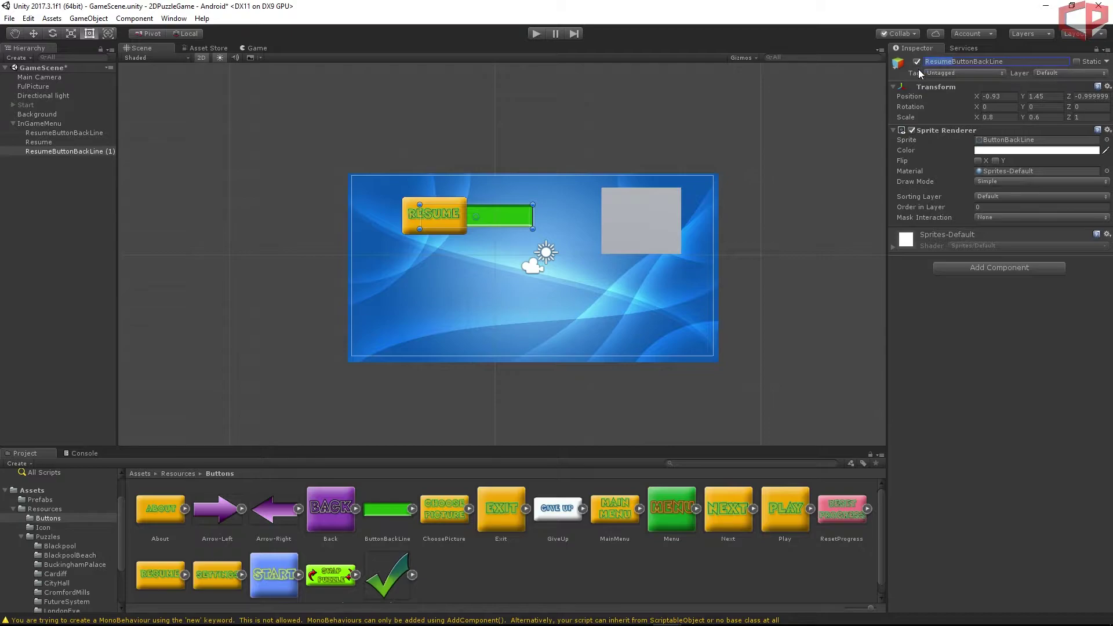
text(Chose)
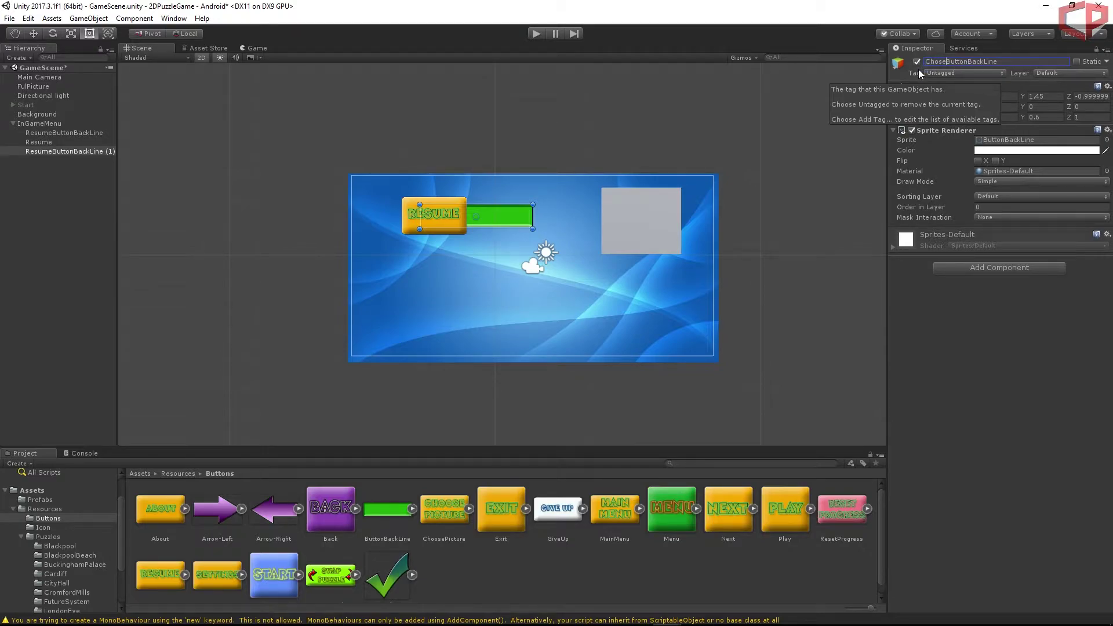
key(Left)
key(Left)
text(o)
key(Right)
key(Right)
text(Pic)
key(Return)
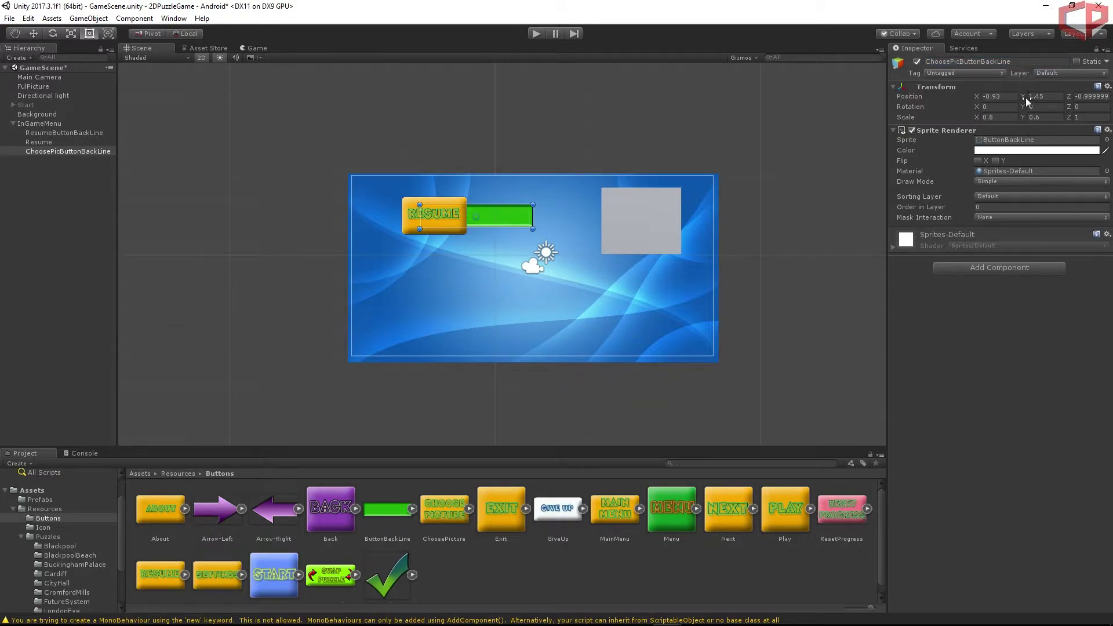
drag(1023, 98, 989, 105)
Add the ChoosePicture sprite from the Buttons resources as a child of InGameMenu and set its Z position to -2.
click(45, 509)
click(48, 518)
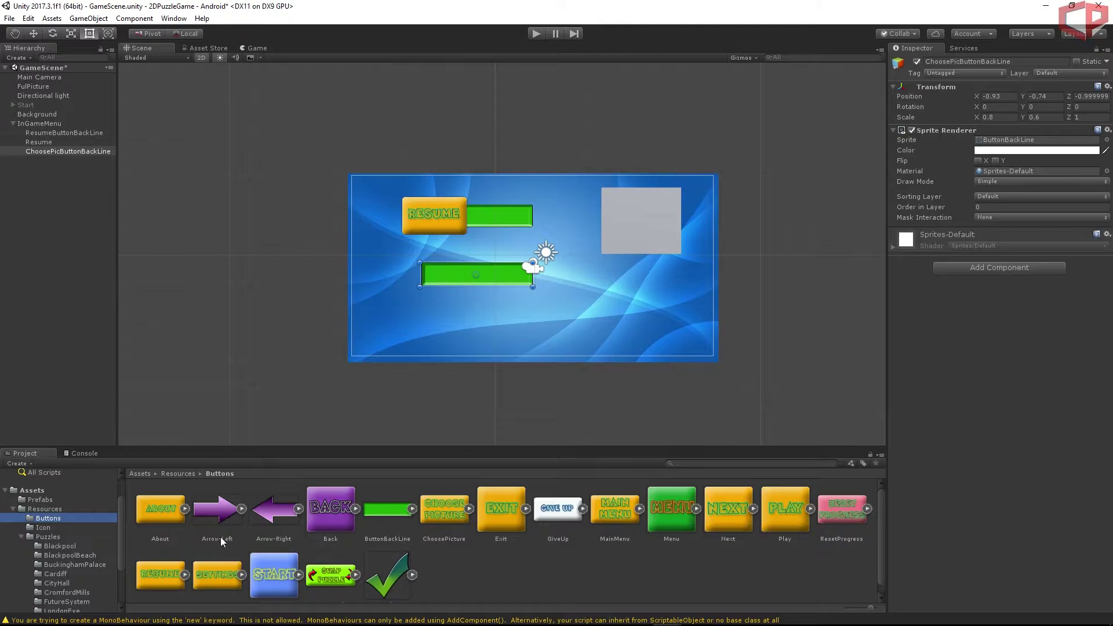
drag(440, 504, 43, 124)
click(1093, 97)
text(-2)
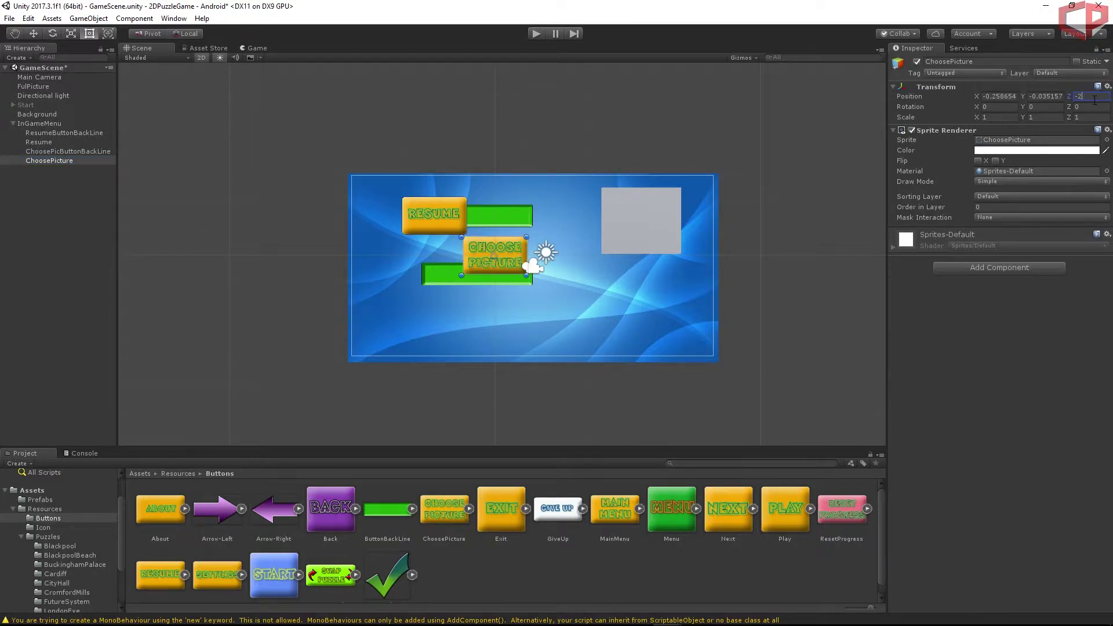
Give ChoosePicture its back line's Y position of -0.74 and move it to X -2.54, aligned with the Resume button.
click(38, 151)
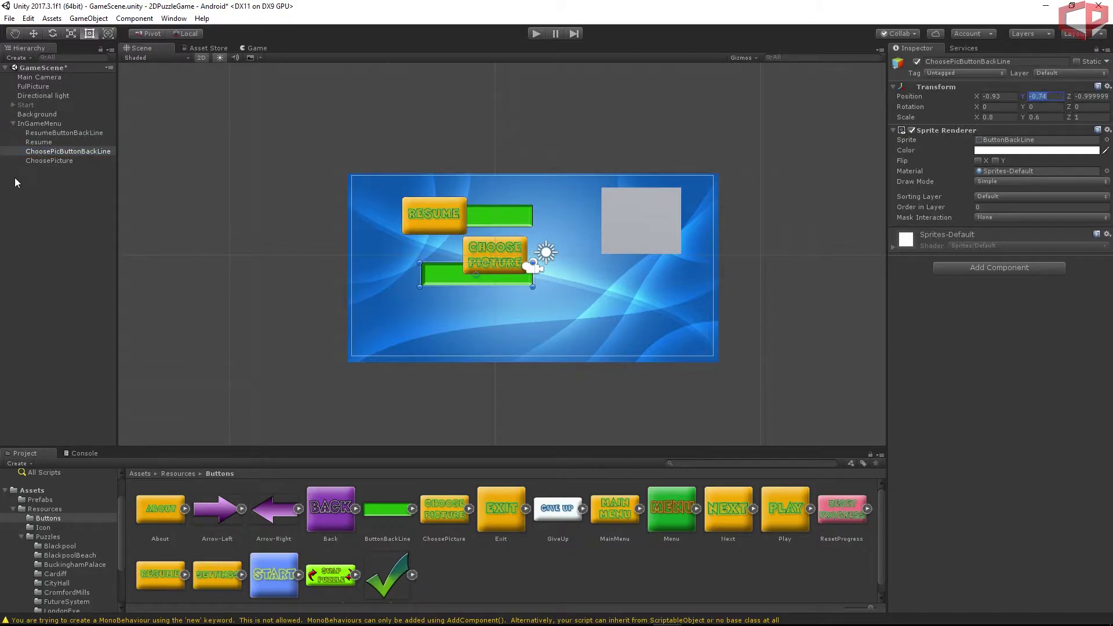
click(37, 161)
click(1038, 96)
text(-0.74)
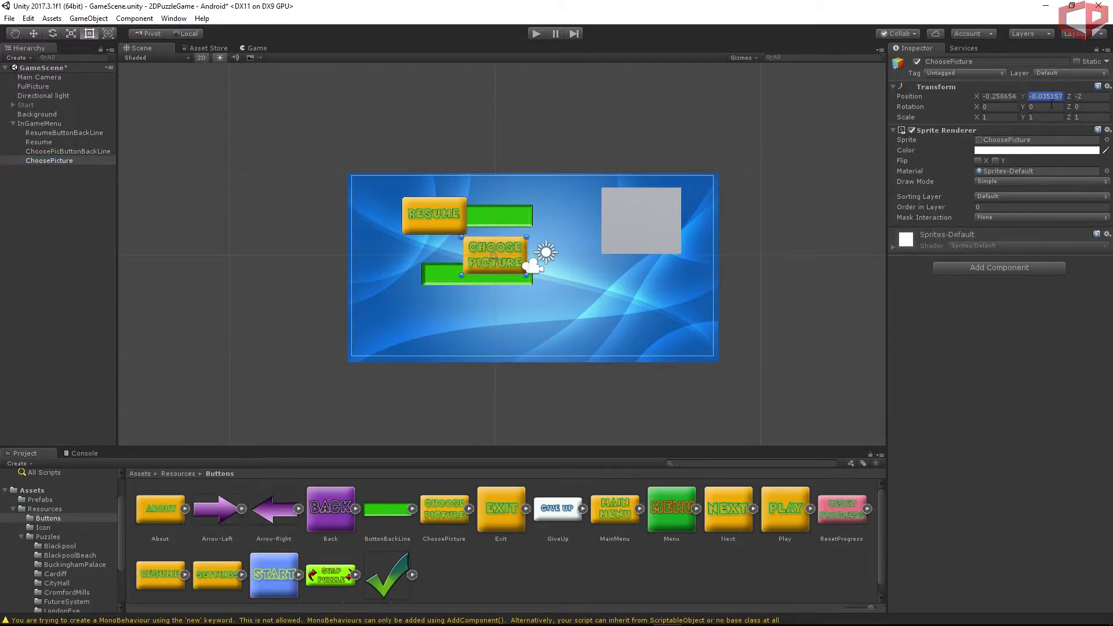
click(981, 96)
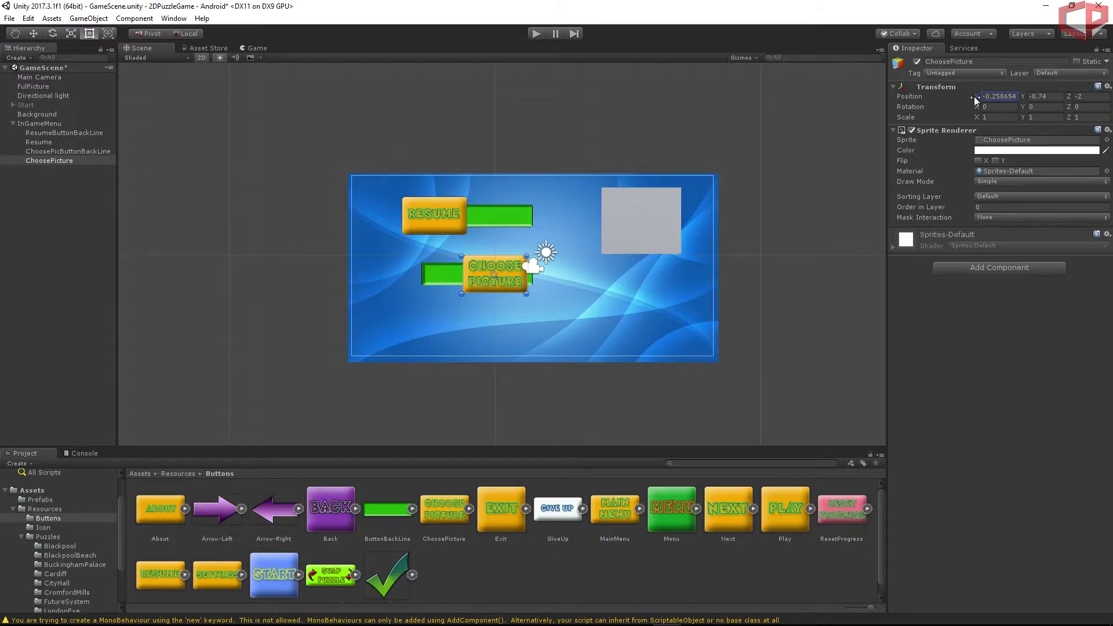
text(-2.78)
drag(937, 105, 939, 105)
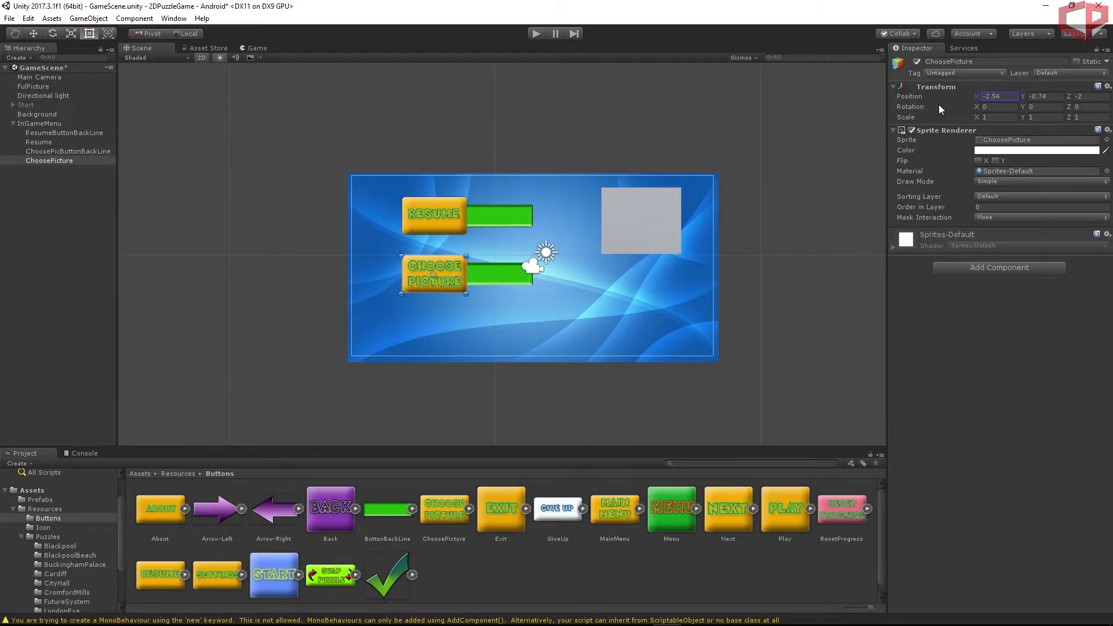
click(1032, 354)
Add a Box Collider and the Buttons script to ChoosePicture, and set the script's Type to In Game Button.
click(972, 271)
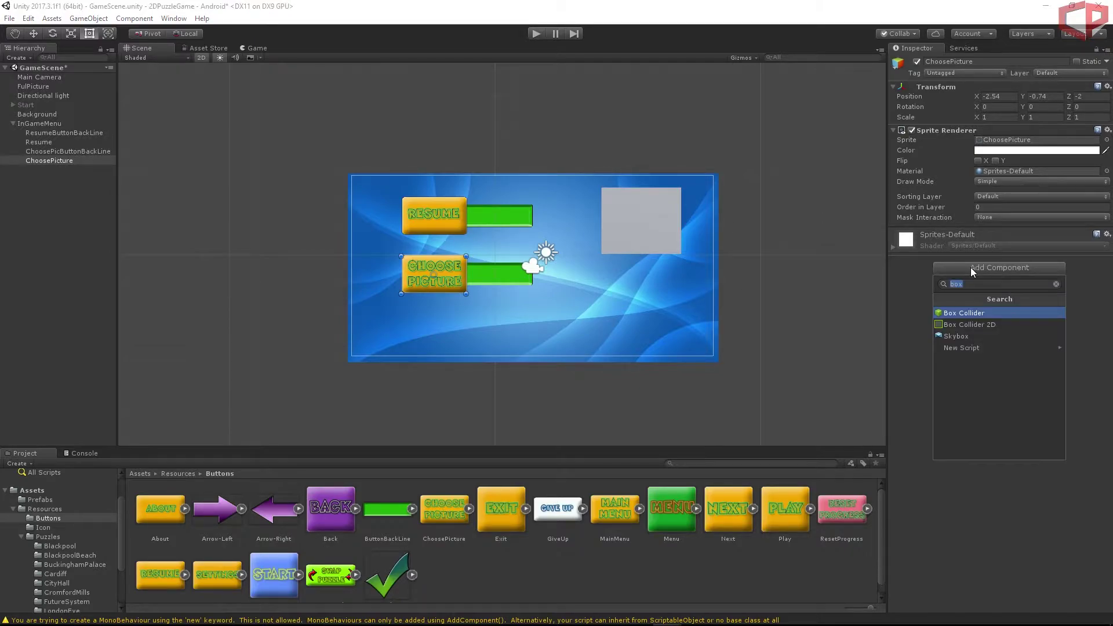
click(971, 314)
scroll(23, 527, down, 3)
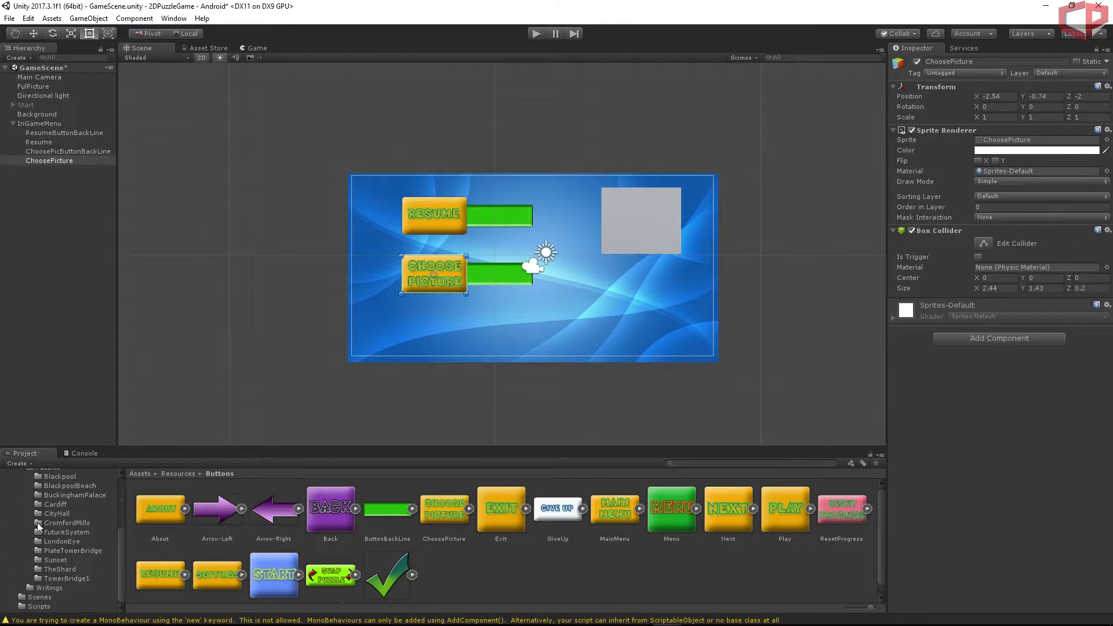
click(39, 607)
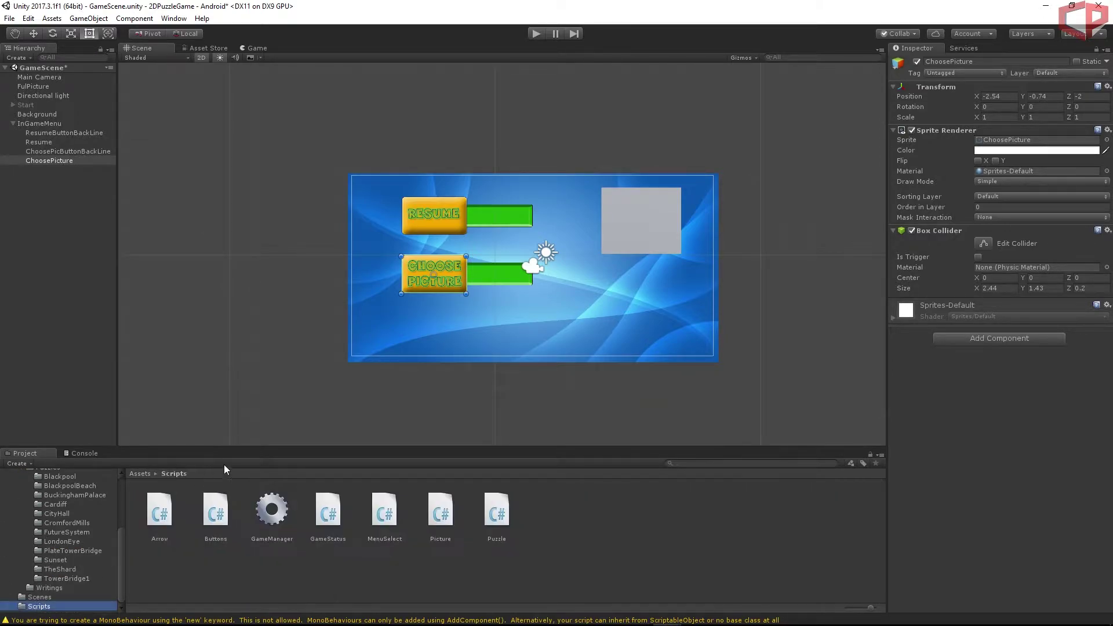
drag(226, 518, 965, 417)
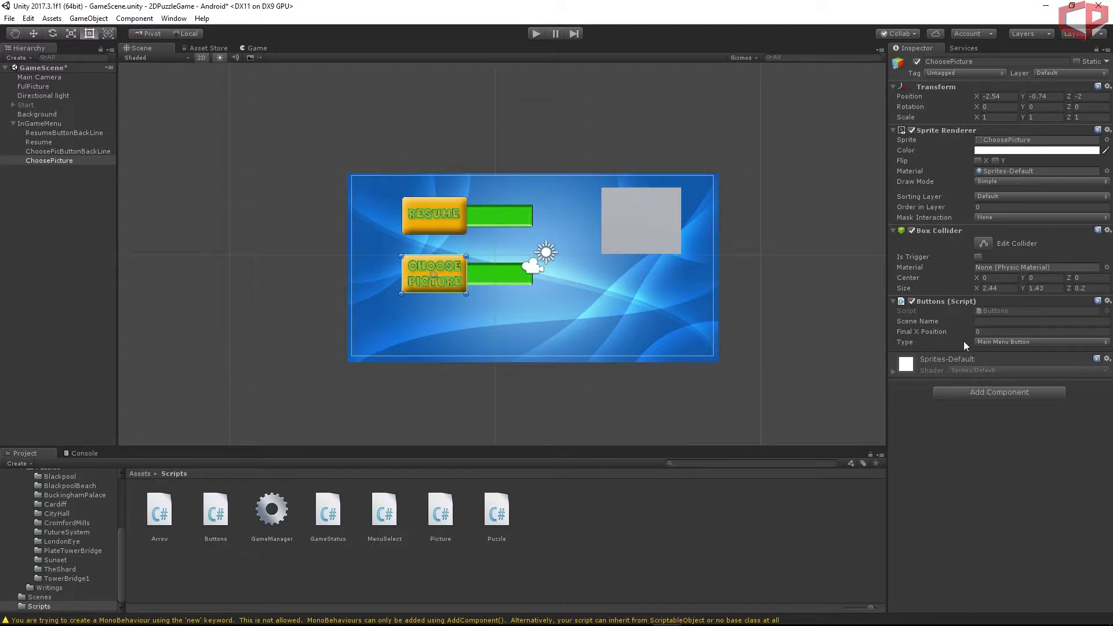
click(990, 343)
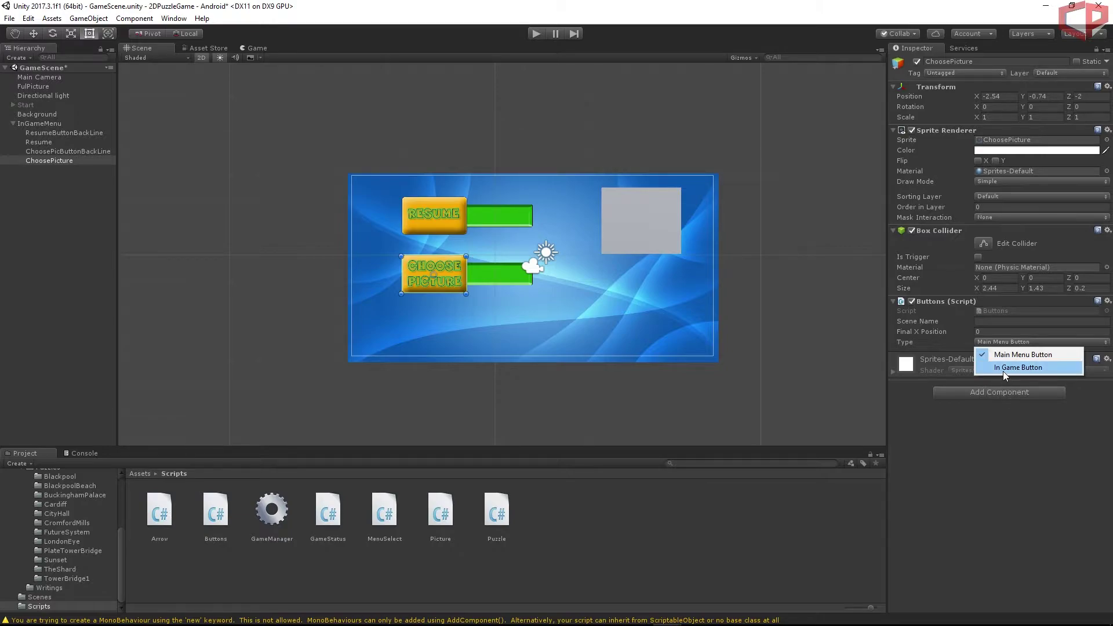
click(1004, 368)
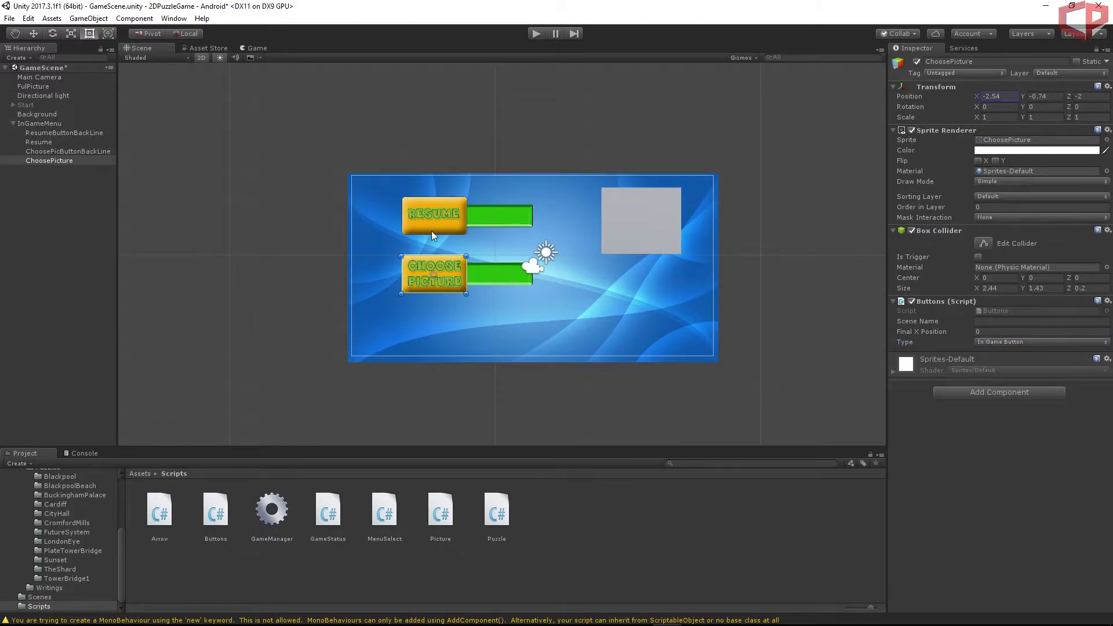
Copy the Resume button's Final X Position of 0.34 to the ChoosePicture button.
click(44, 133)
click(26, 142)
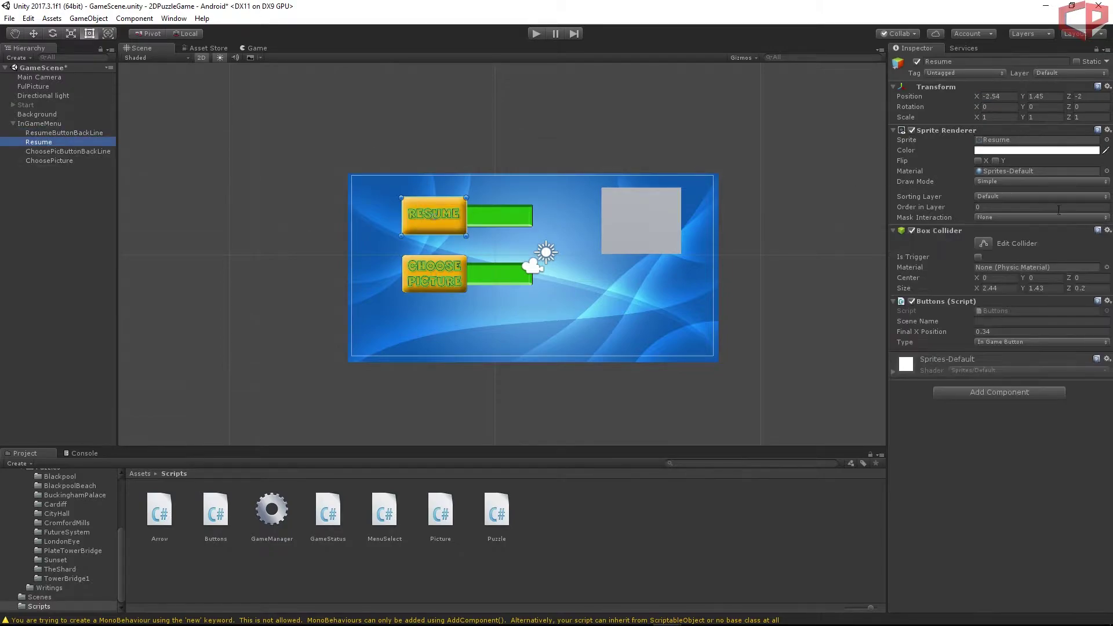
click(983, 331)
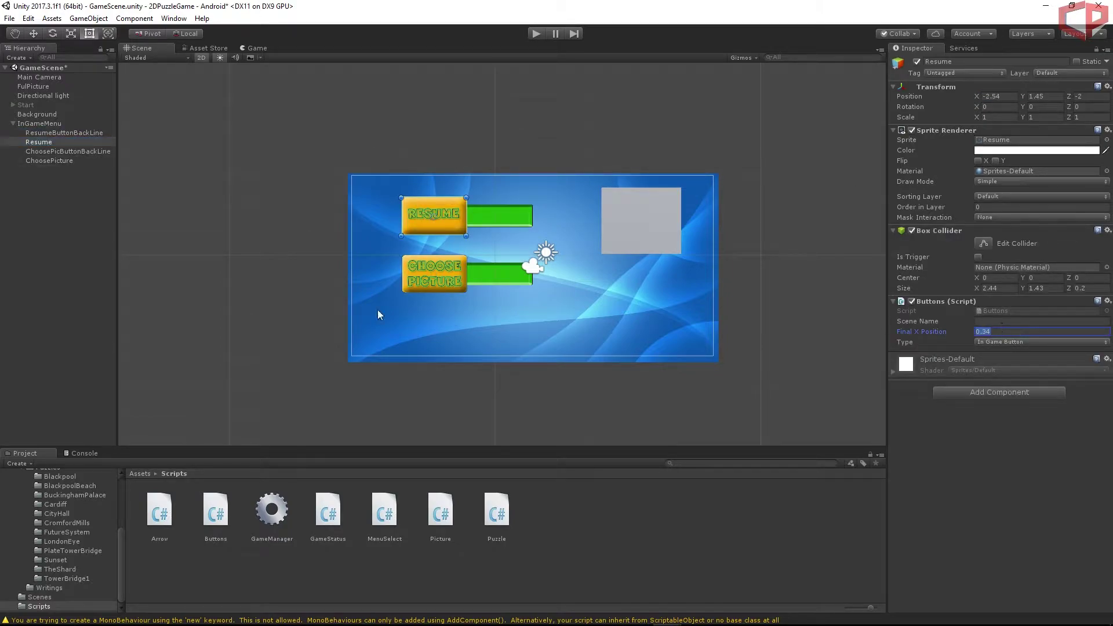
click(47, 161)
click(1022, 331)
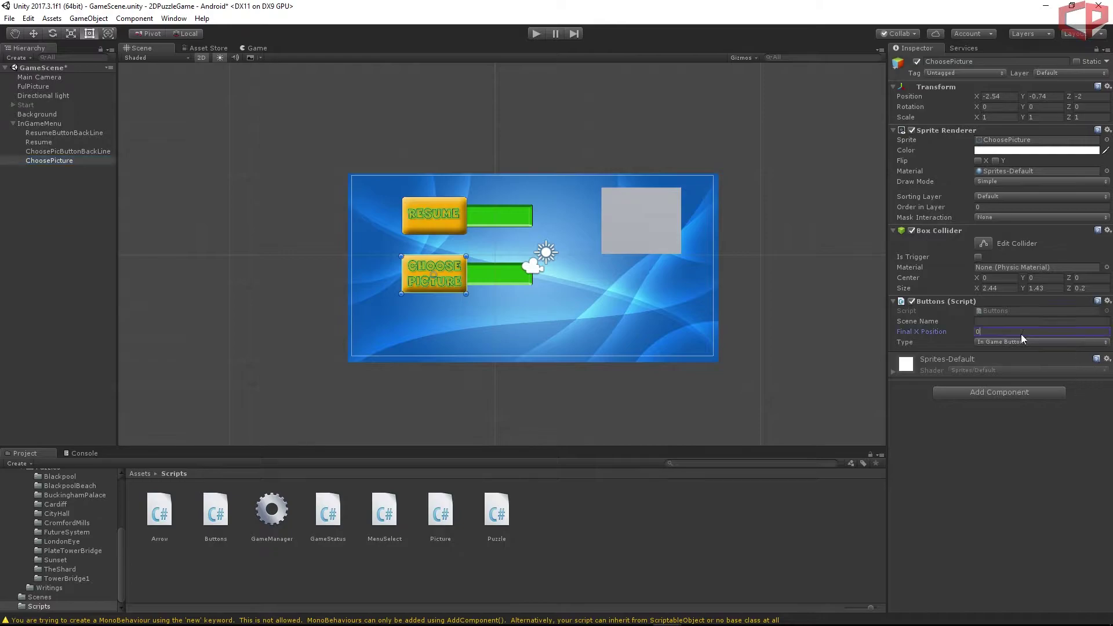
key(Return)
Run the game to test the slide of the Resume and Choose Picture buttons, and stop play mode.
click(536, 34)
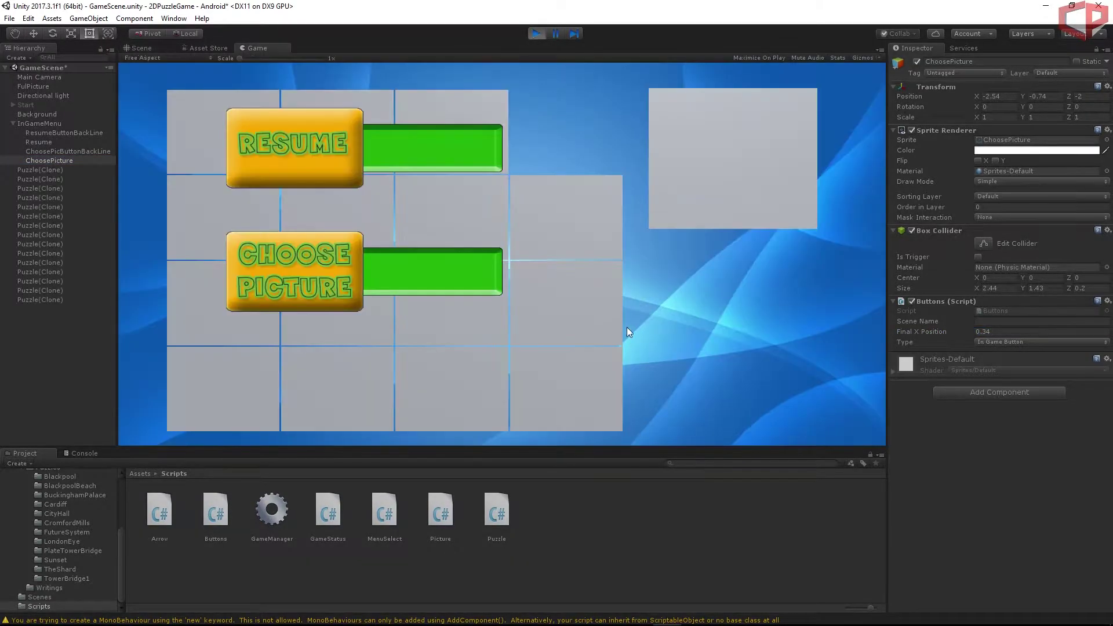
click(338, 307)
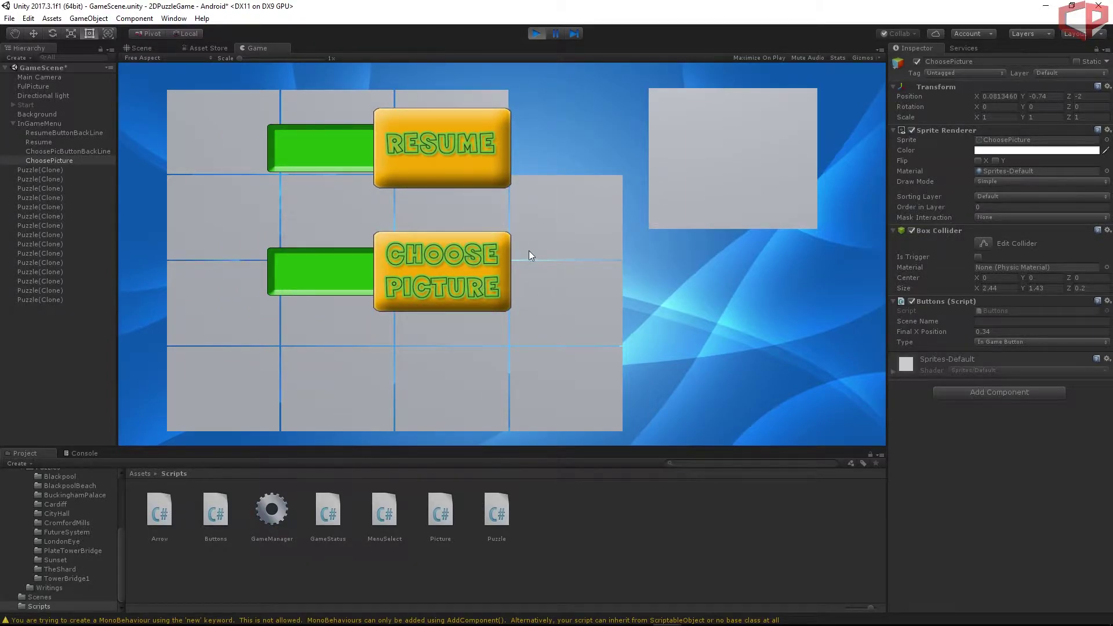
click(538, 36)
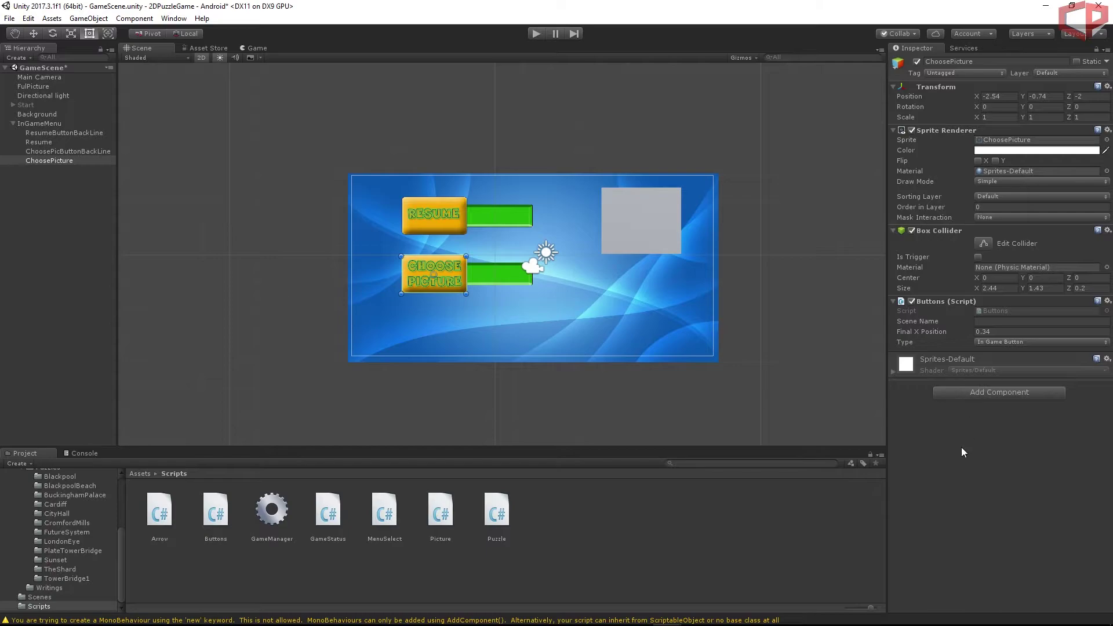
Duplicate ChoosePicButtonBackLine, rename the copy MainMenuButtonBackLine, and lower it to Y -2.74.
click(33, 331)
click(40, 152)
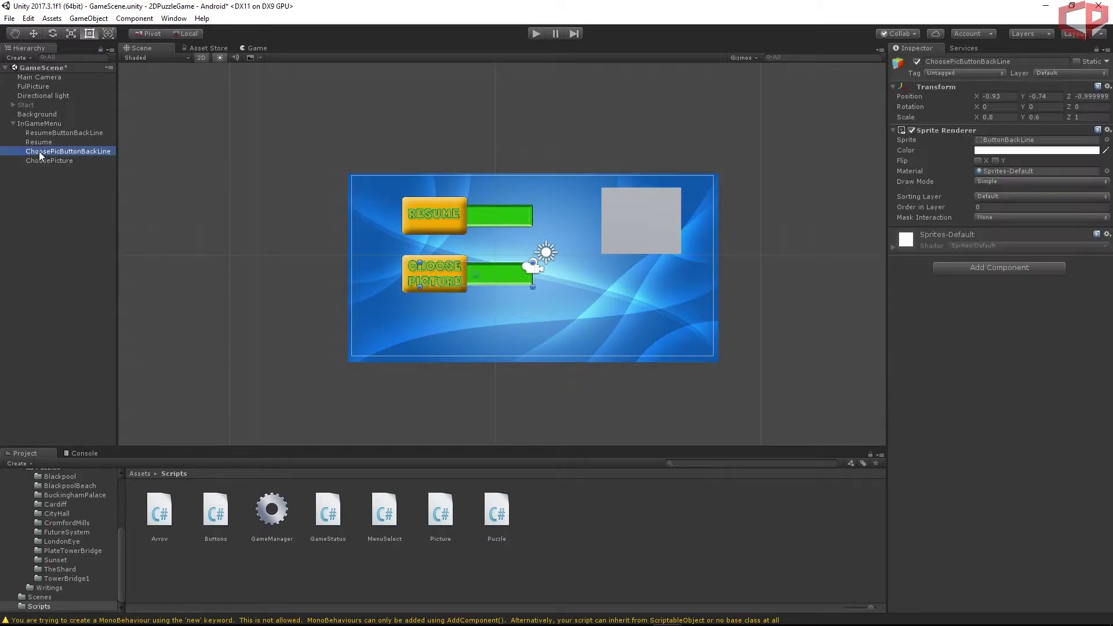
right_click(51, 152)
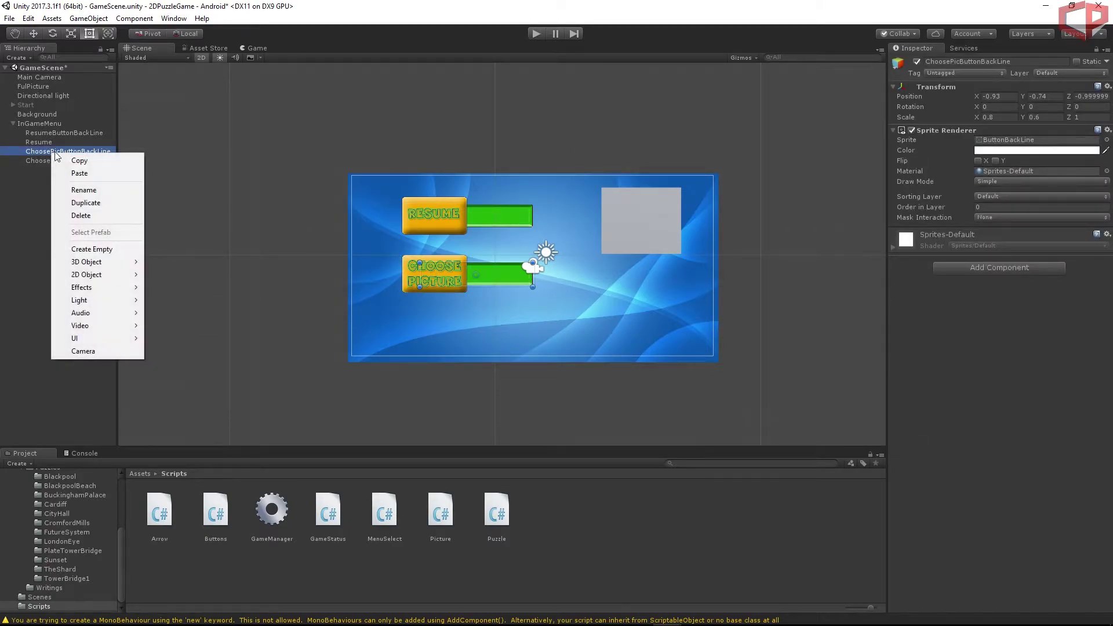
click(58, 203)
click(1039, 64)
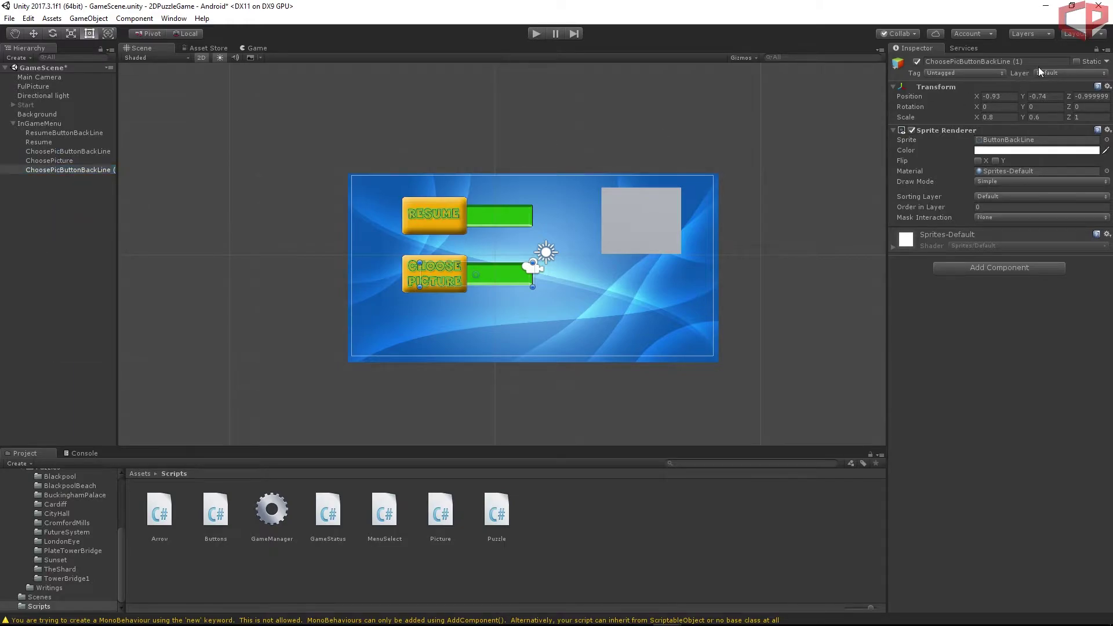
text(MainMenuButtonBackLine)
key(Return)
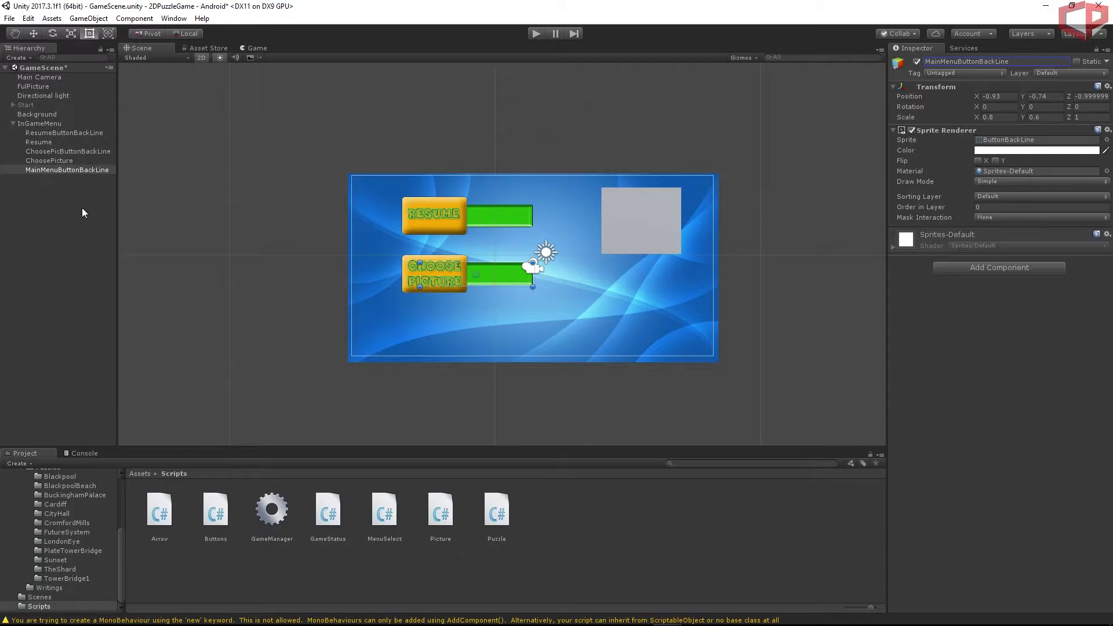
click(98, 169)
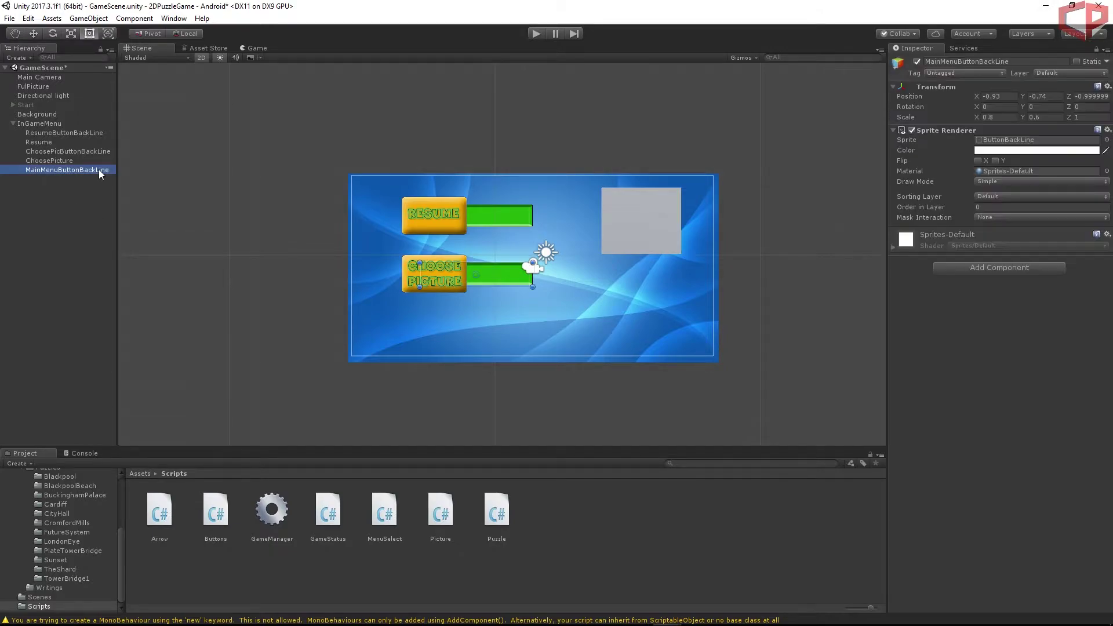
click(1024, 97)
drag(1025, 98, 993, 110)
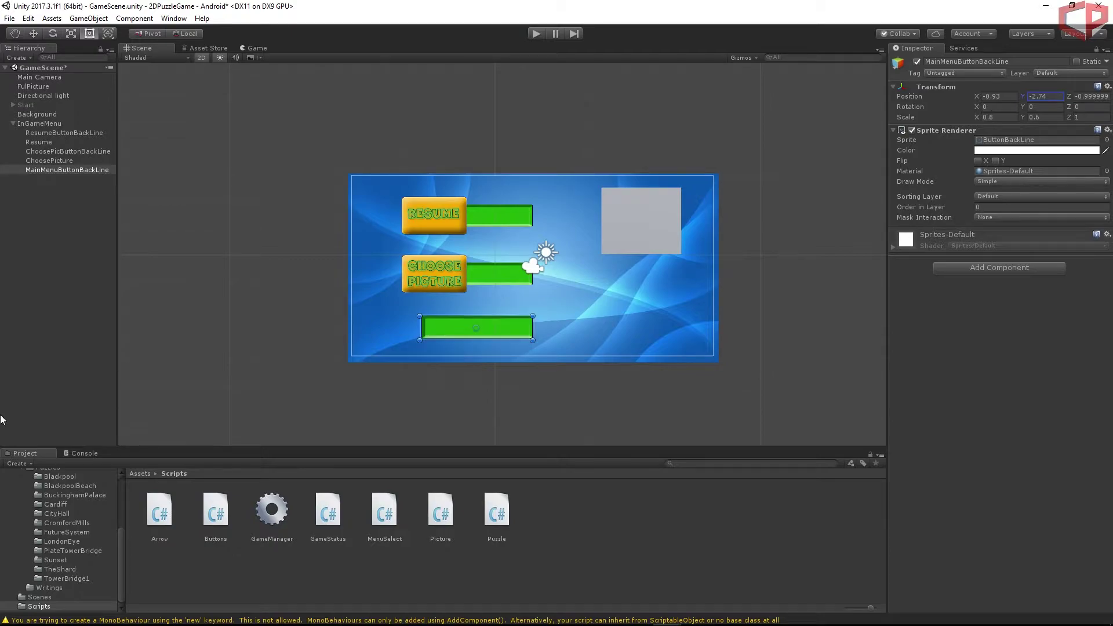
Add the MainMenu sprite from the Buttons resources as a child of InGameMenu.
scroll(88, 530, up, 5)
click(46, 554)
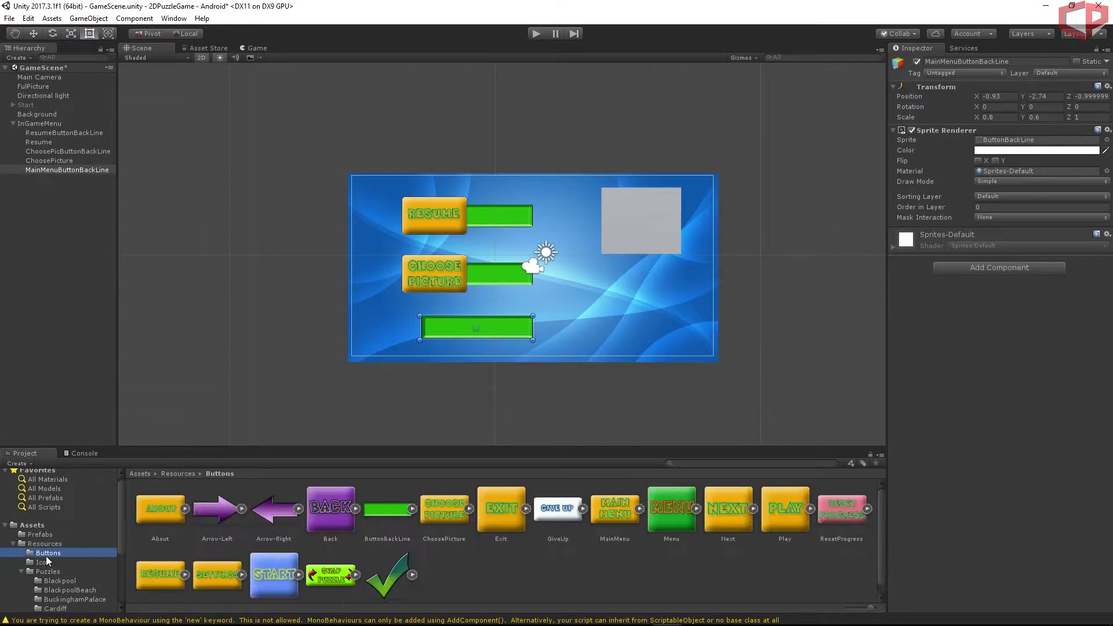
click(614, 515)
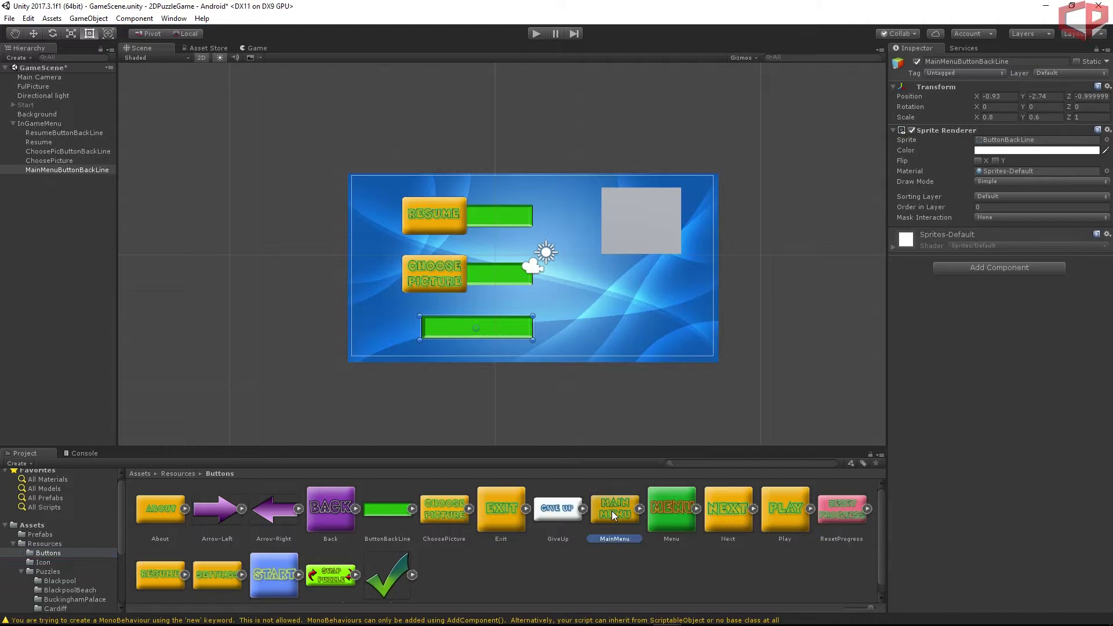
drag(614, 515, 33, 128)
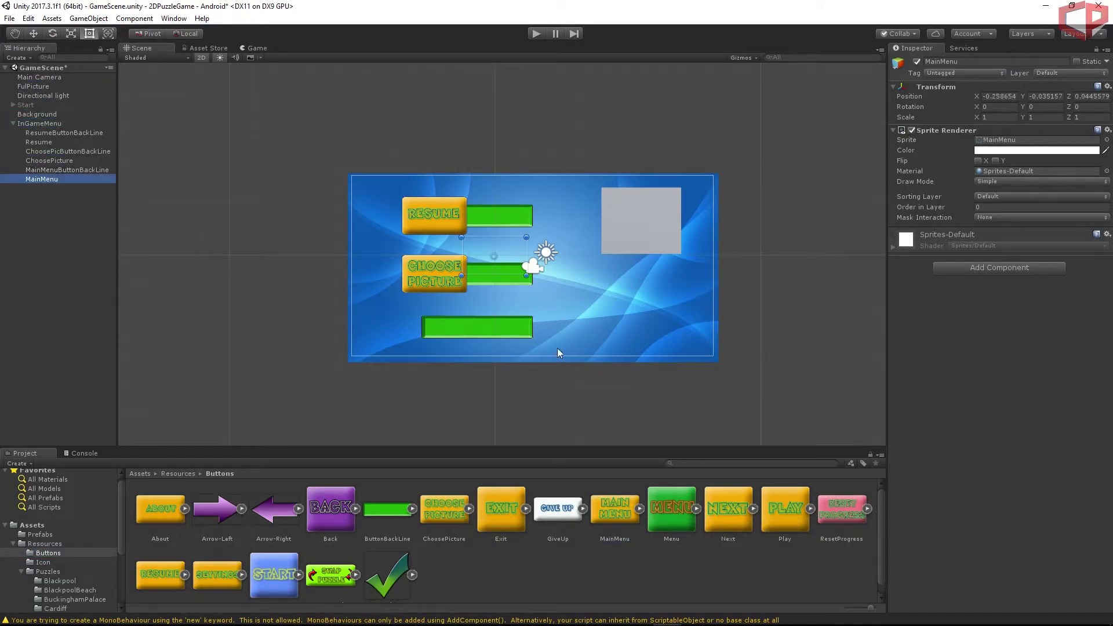
Position MainMenu at X -2.54 and Z -2, copying its Y value of -2.74 from MainMenuButtonBackLine.
click(1089, 96)
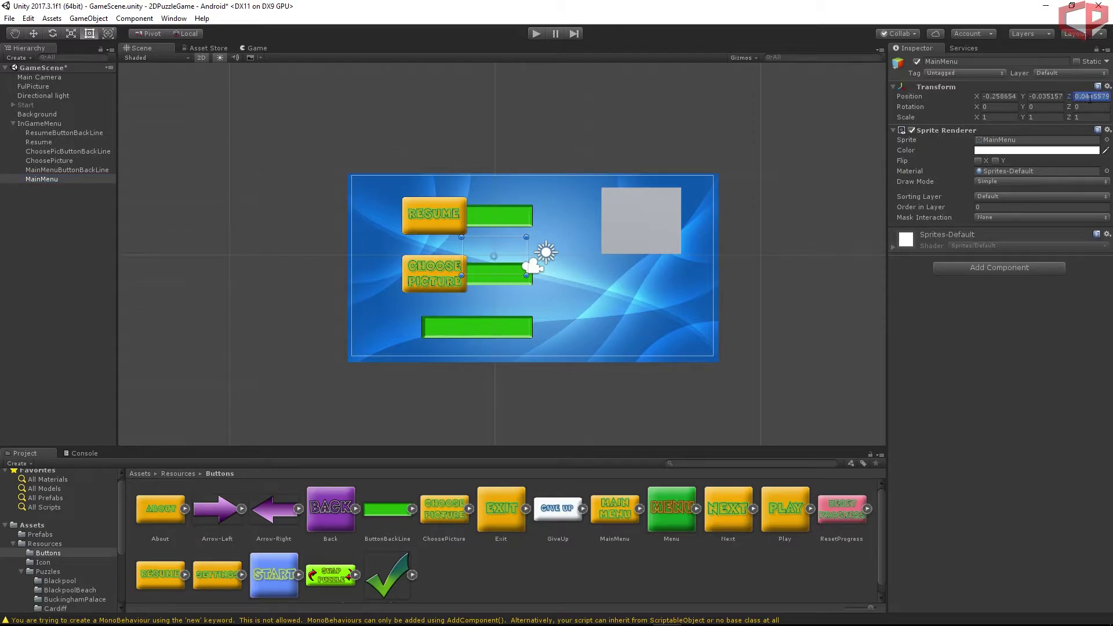
text(-1)
click(66, 169)
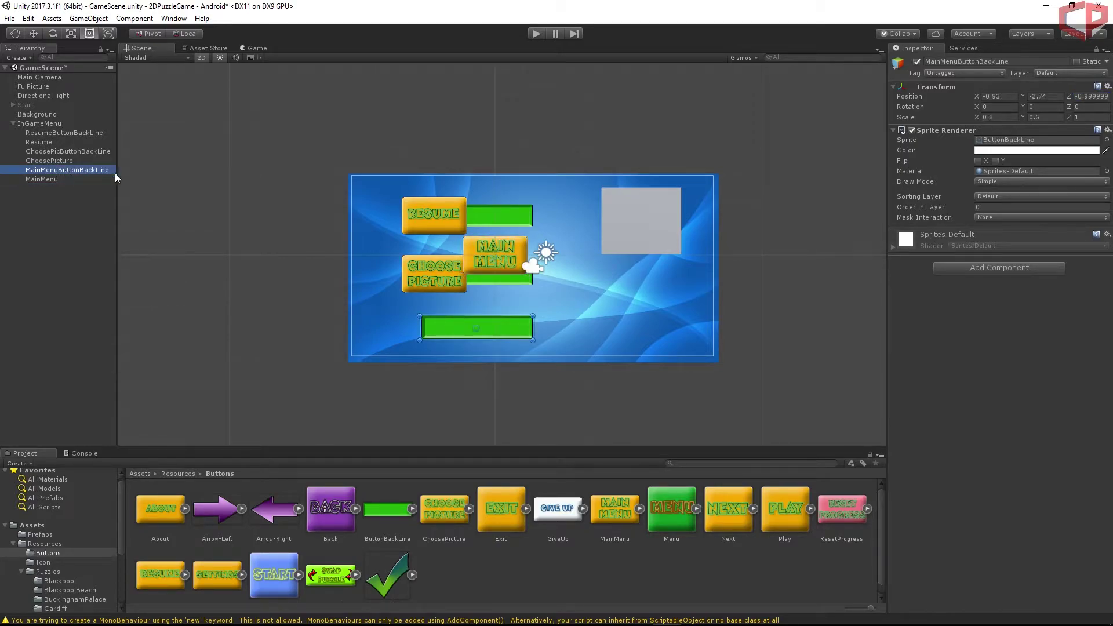
click(1047, 97)
key(ctrl+c)
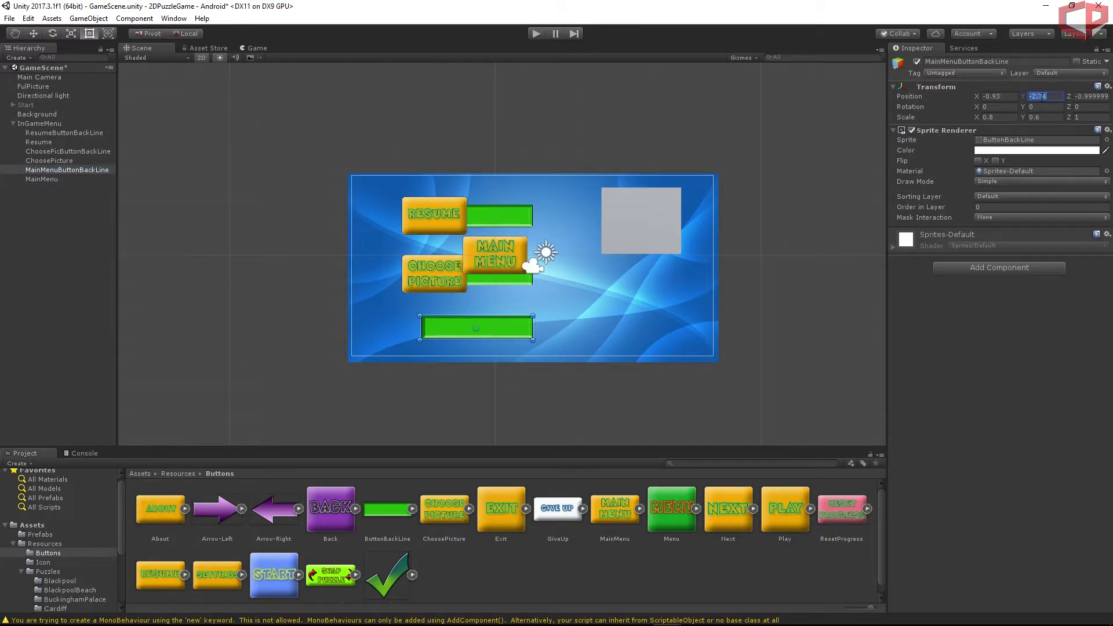
click(42, 179)
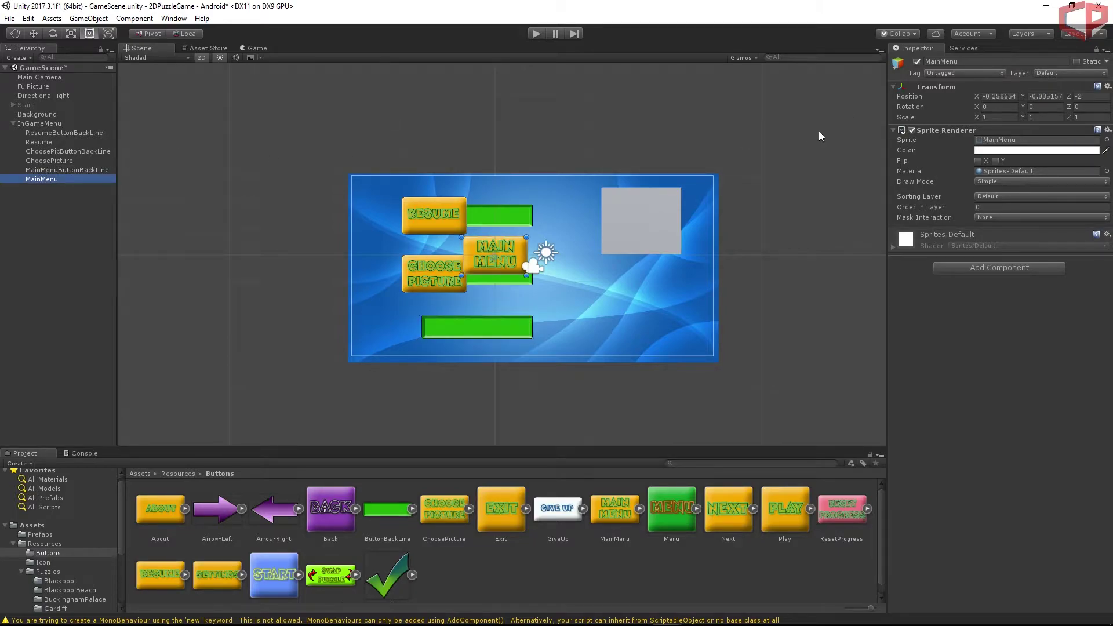
click(1032, 96)
key(ctrl+v)
drag(977, 96, 932, 108)
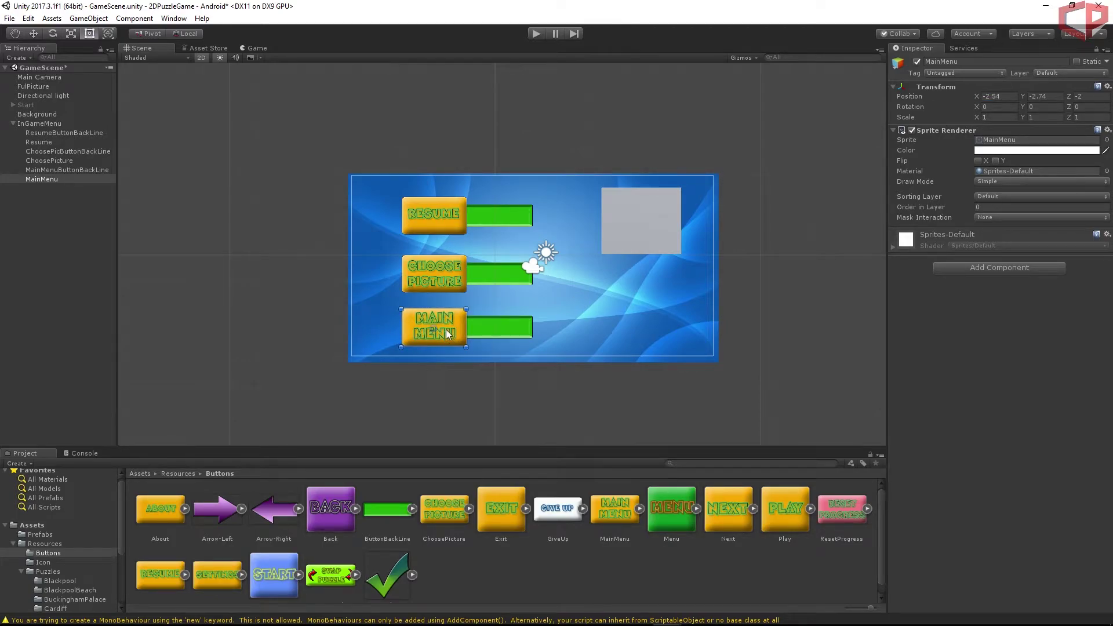
Add a Box Collider and the Buttons script to MainMenu, with the script's type set to In Game Button.
click(975, 269)
click(959, 311)
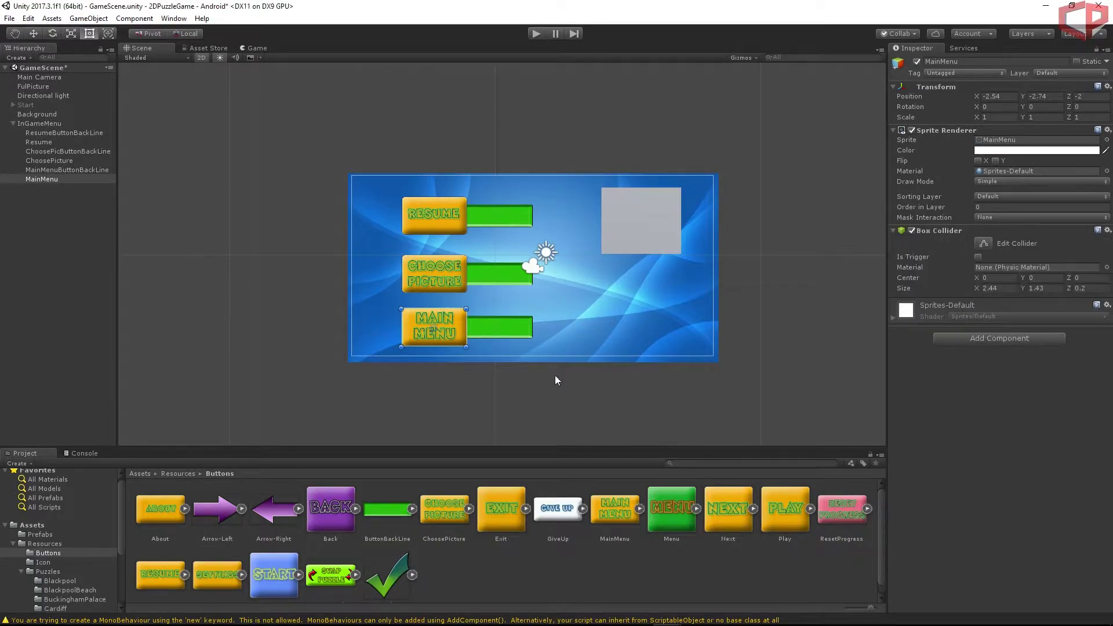
scroll(123, 504, down, 5)
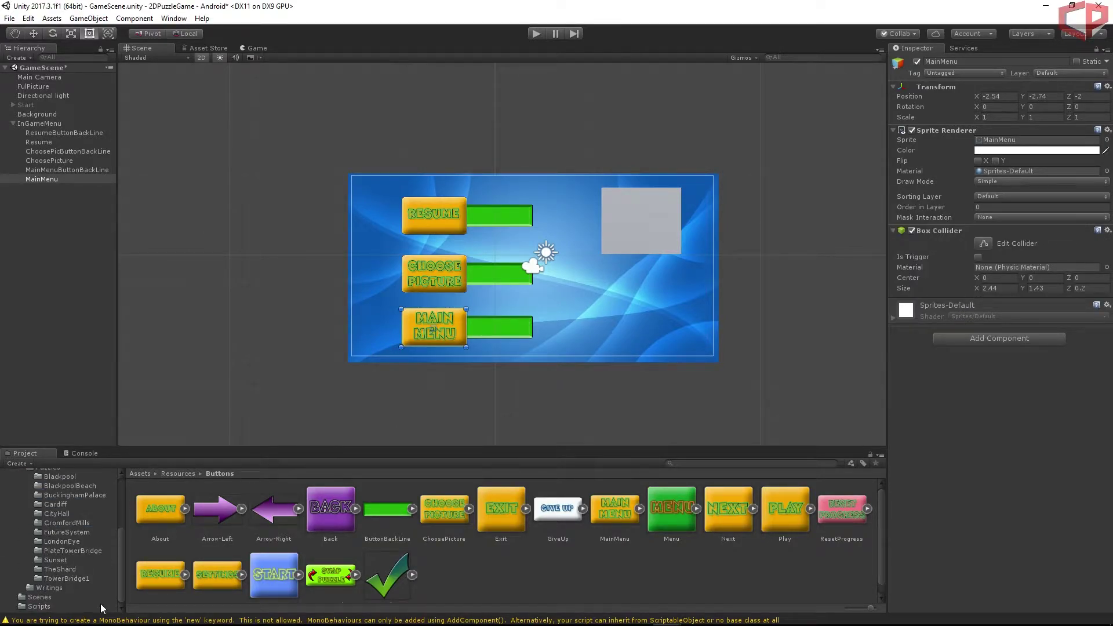
click(40, 606)
drag(223, 540, 1003, 406)
click(984, 343)
click(1006, 364)
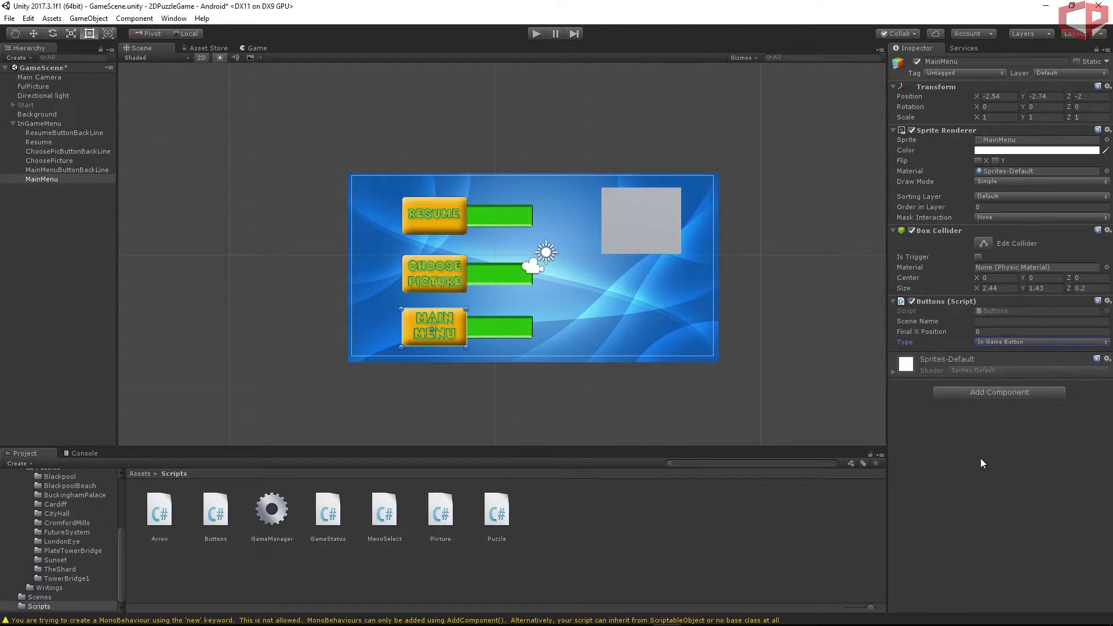
Copy the ChoosePicture button's Final X Position of 0.34 to the MainMenu button.
click(998, 331)
click(998, 331)
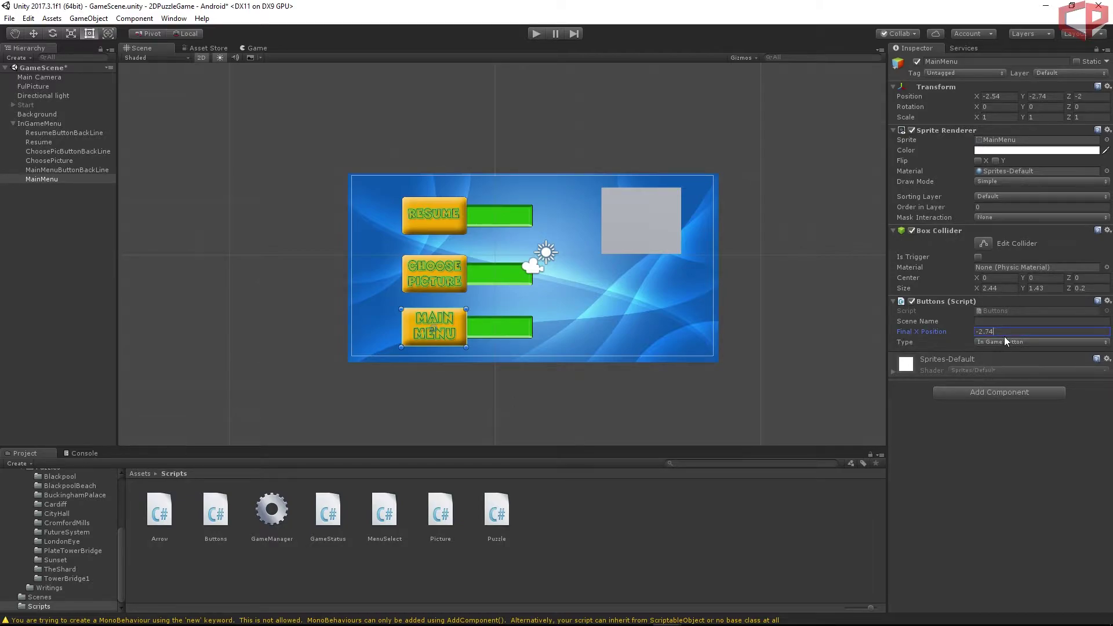
click(58, 161)
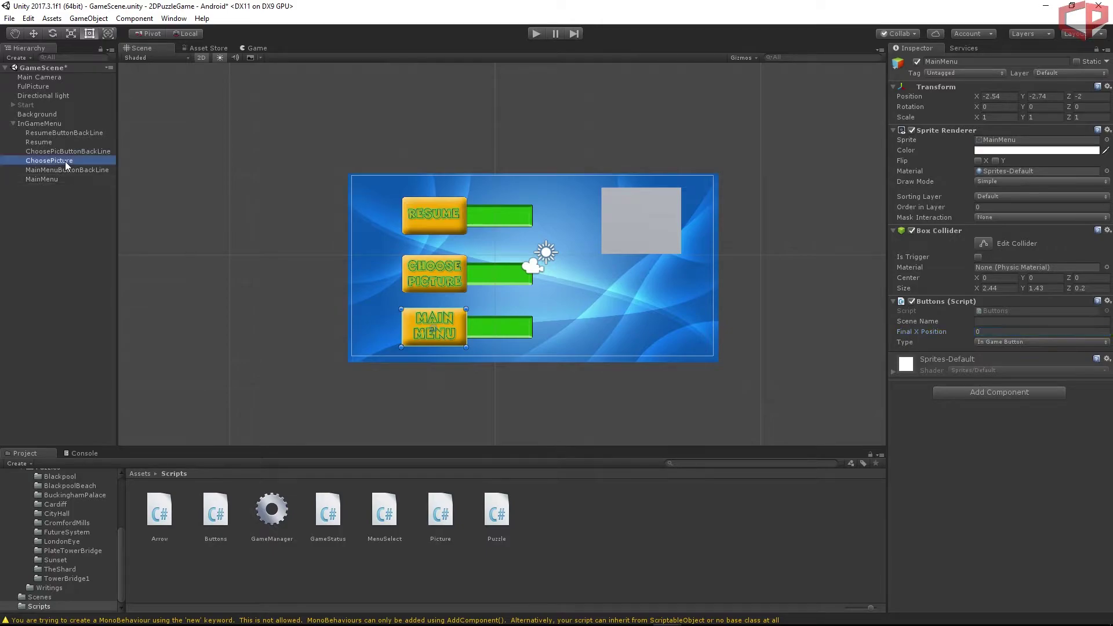
click(1013, 332)
key(ctrl+c)
click(37, 186)
click(47, 179)
click(987, 331)
key(ctrl+v)
key(Return)
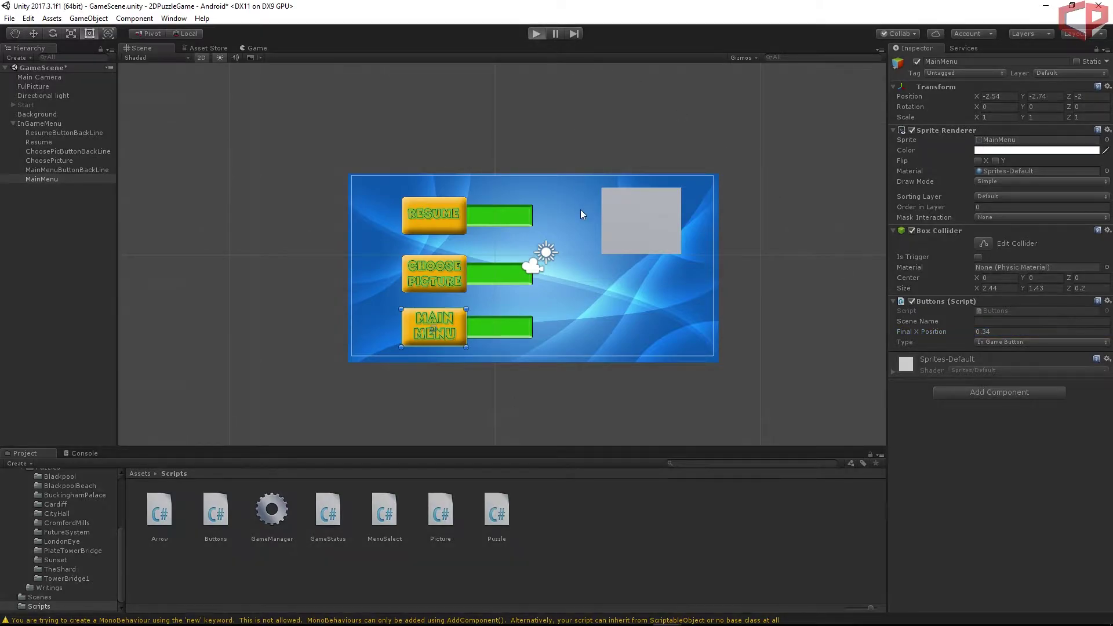
Run the game to test the slide of all three menu buttons, and stop play mode.
key(ctrl+p)
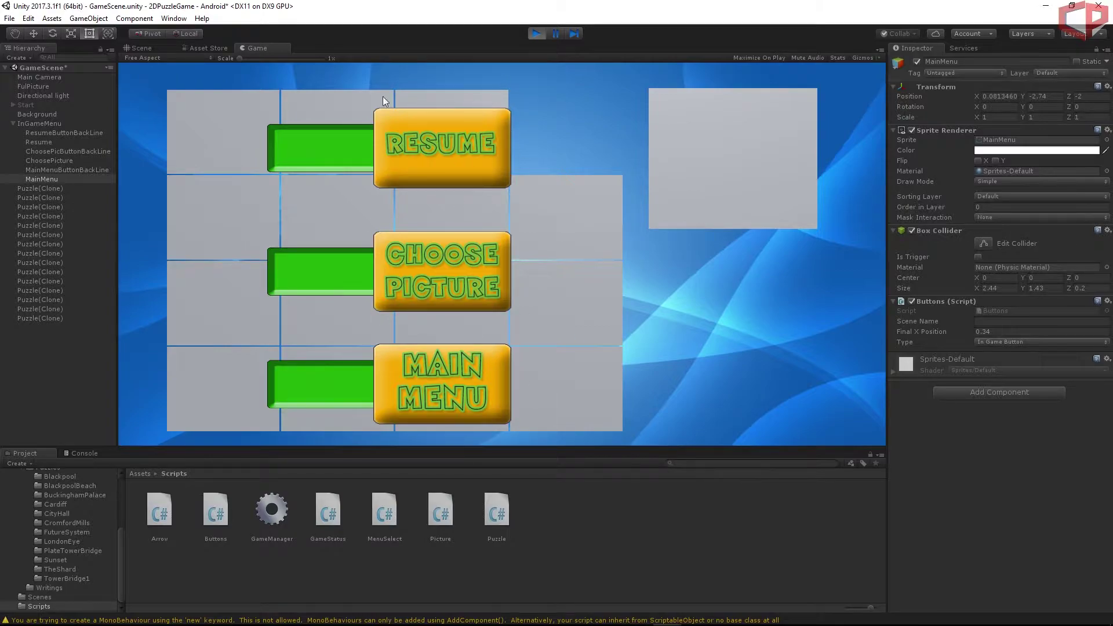
click(533, 35)
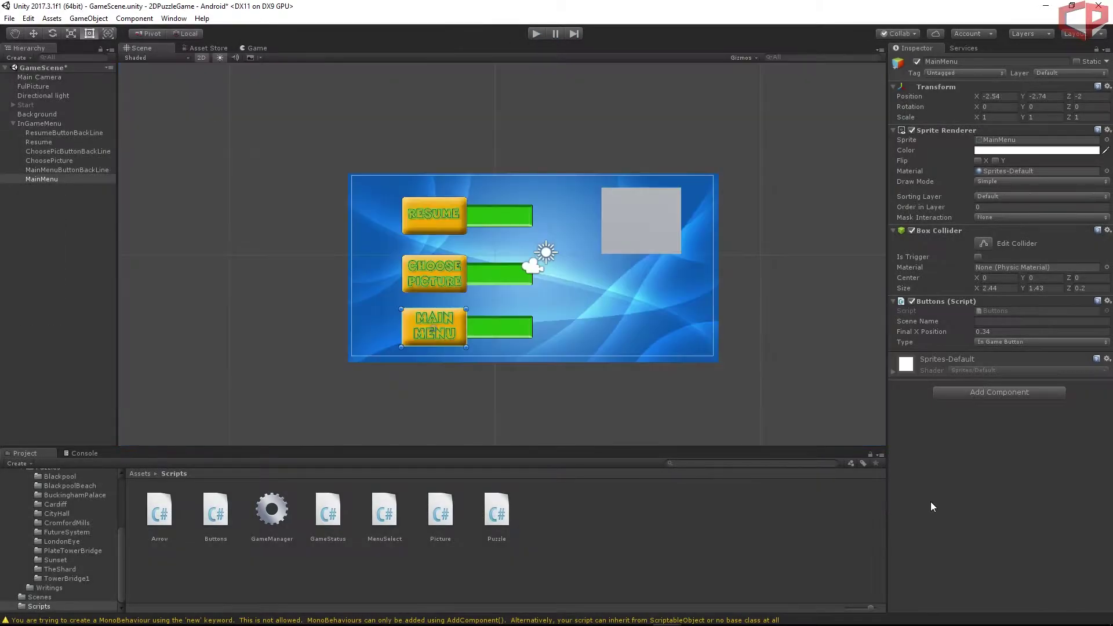
Deactivate the InGameMenu object so that its buttons are hidden in the scene.
click(48, 125)
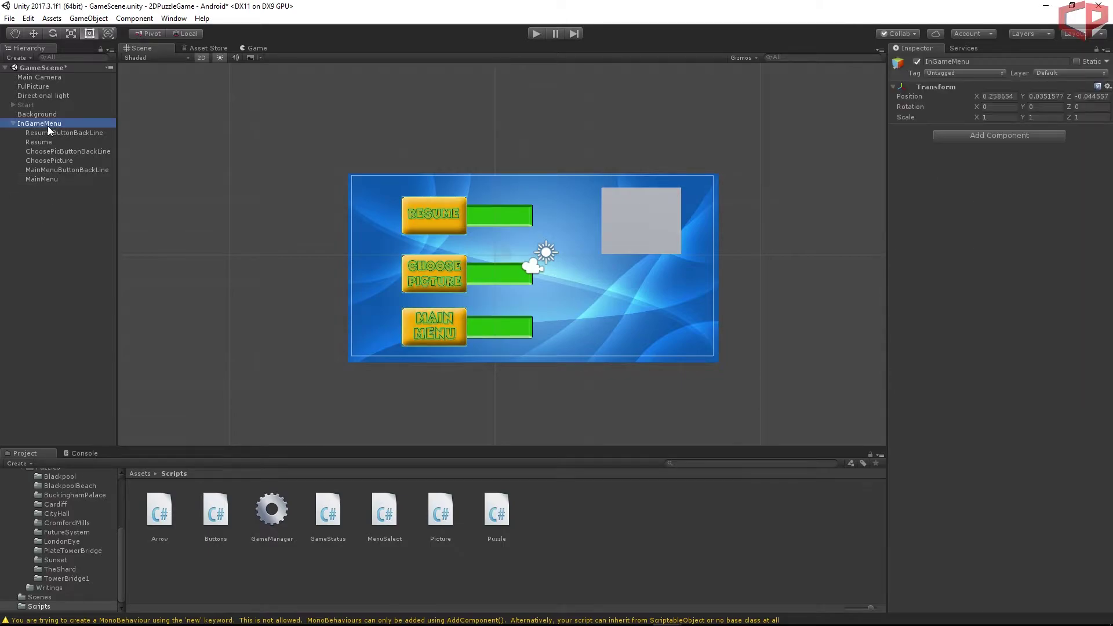
click(919, 62)
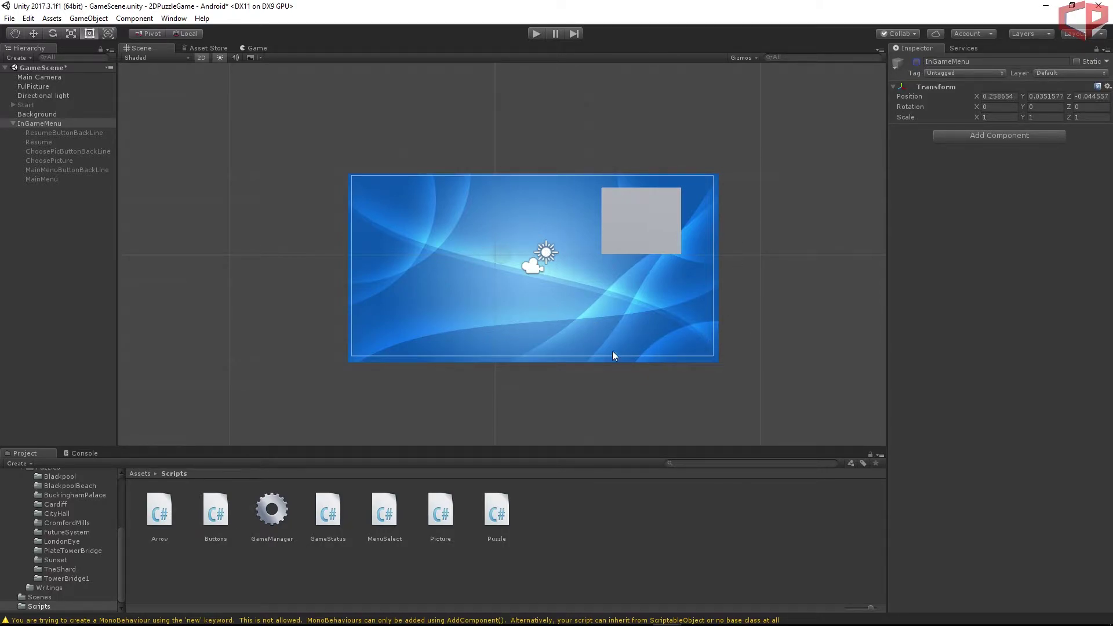
click(743, 523)
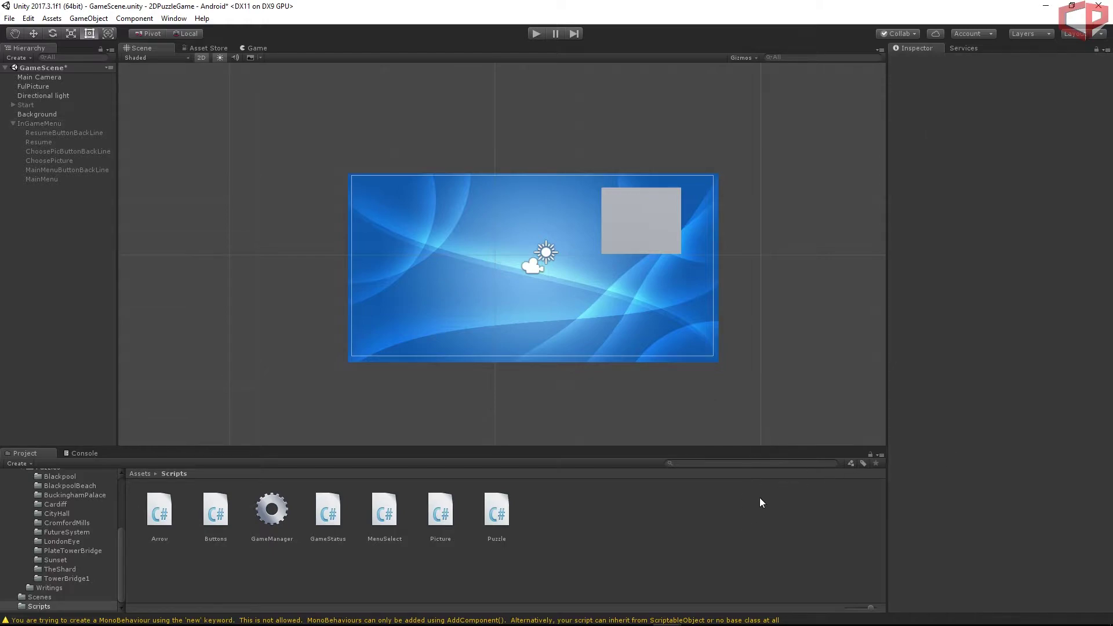
Add the SwapPuzzle sprite from the Buttons resources to the scene and rename it SwapPuzzleButton.
scroll(113, 537, up, 5)
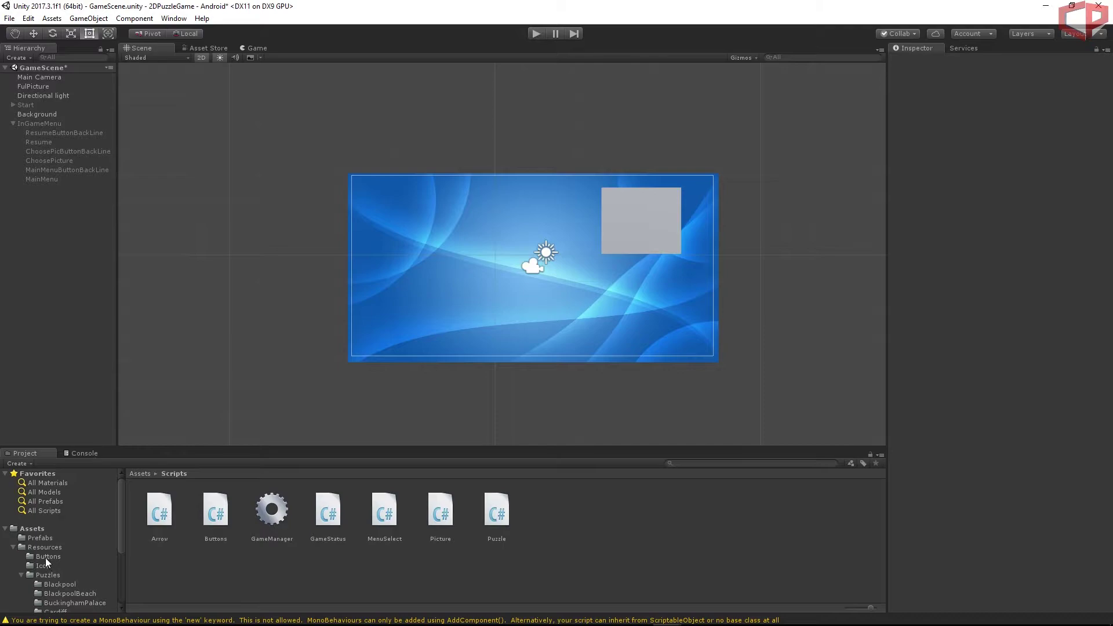
click(46, 558)
click(328, 575)
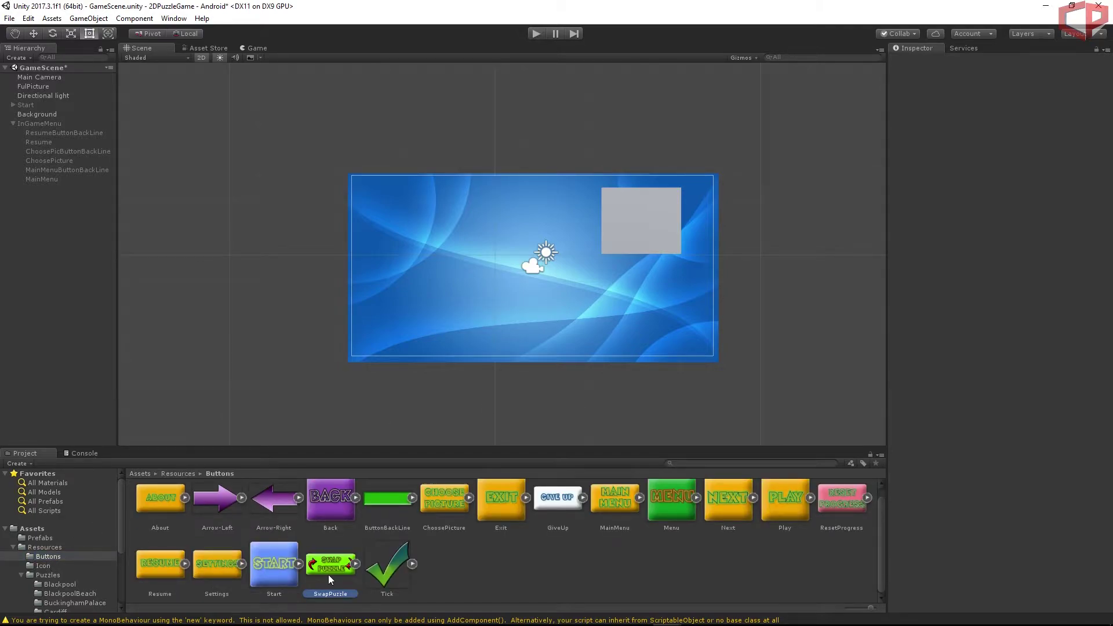
scroll(369, 510, up, 1)
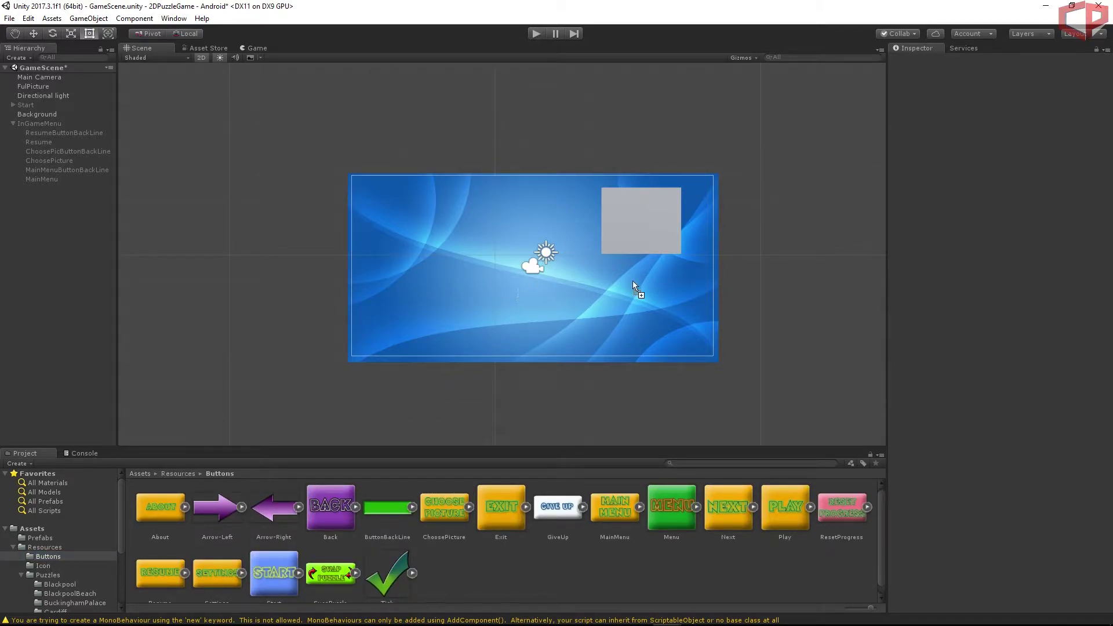
drag(633, 285, 633, 286)
click(997, 61)
text(Button)
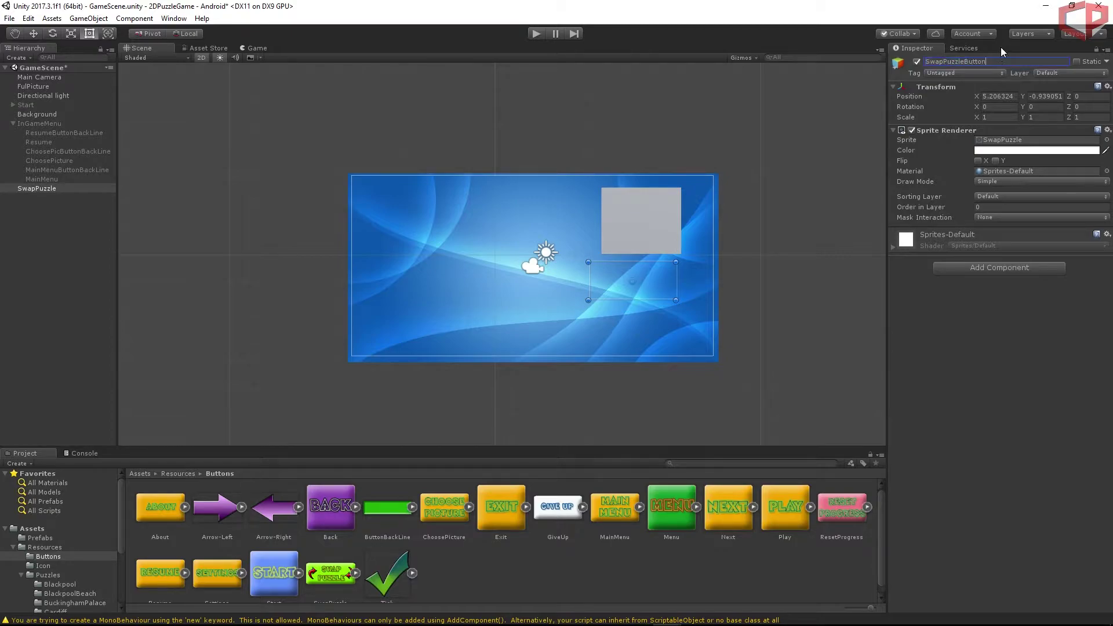
key(Return)
Scale SwapPuzzleButton to 0.5 in X and Y and place it below the grey picture at X 5.51, Y -0.54, Z -2.
click(1087, 96)
text(-2)
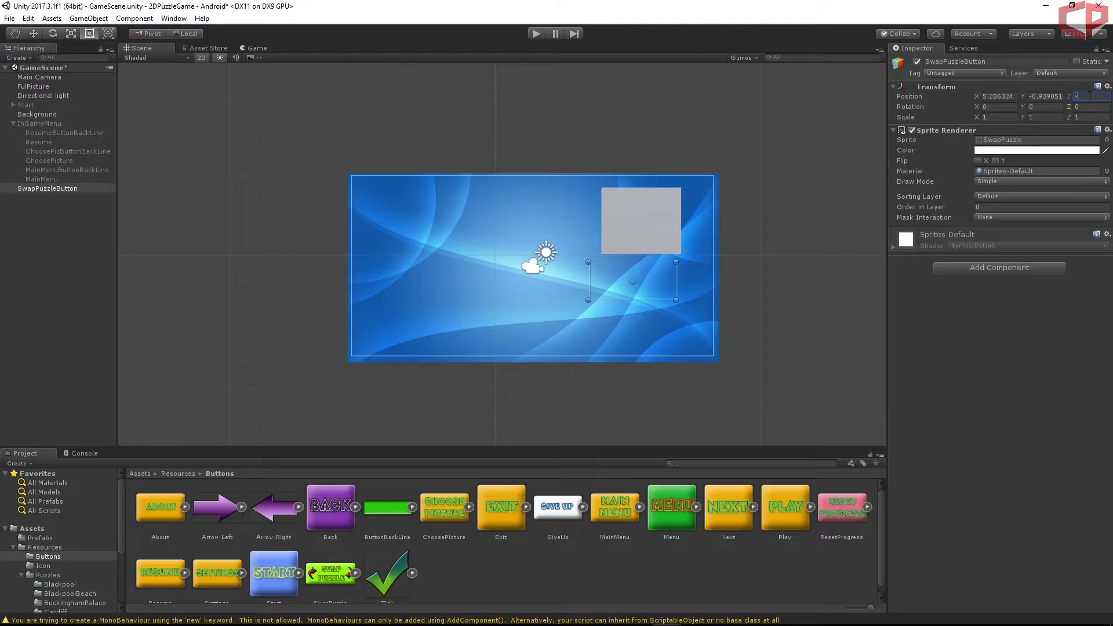
key(Tab)
key(Tab)
key(Tab)
key(Tab)
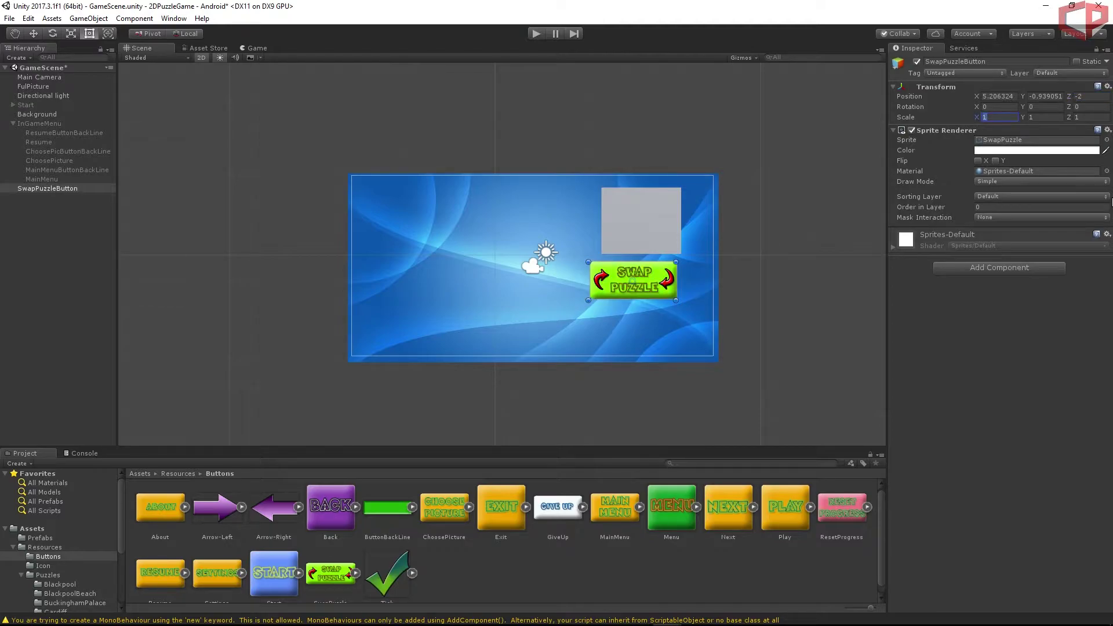
text(0.5)
key(Tab)
text(0.)
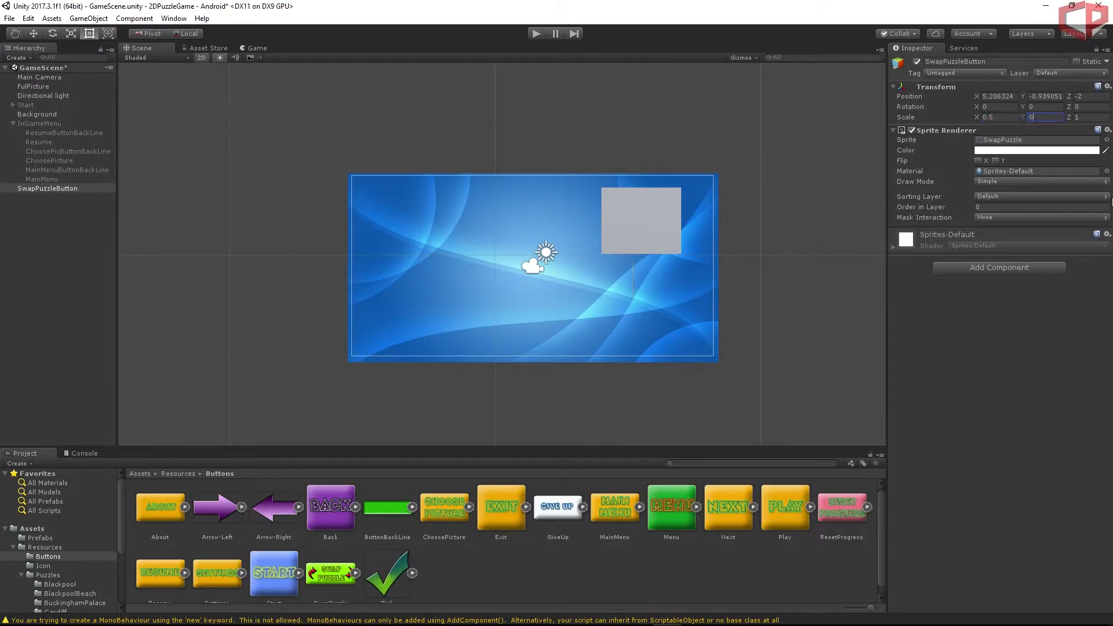
text(5)
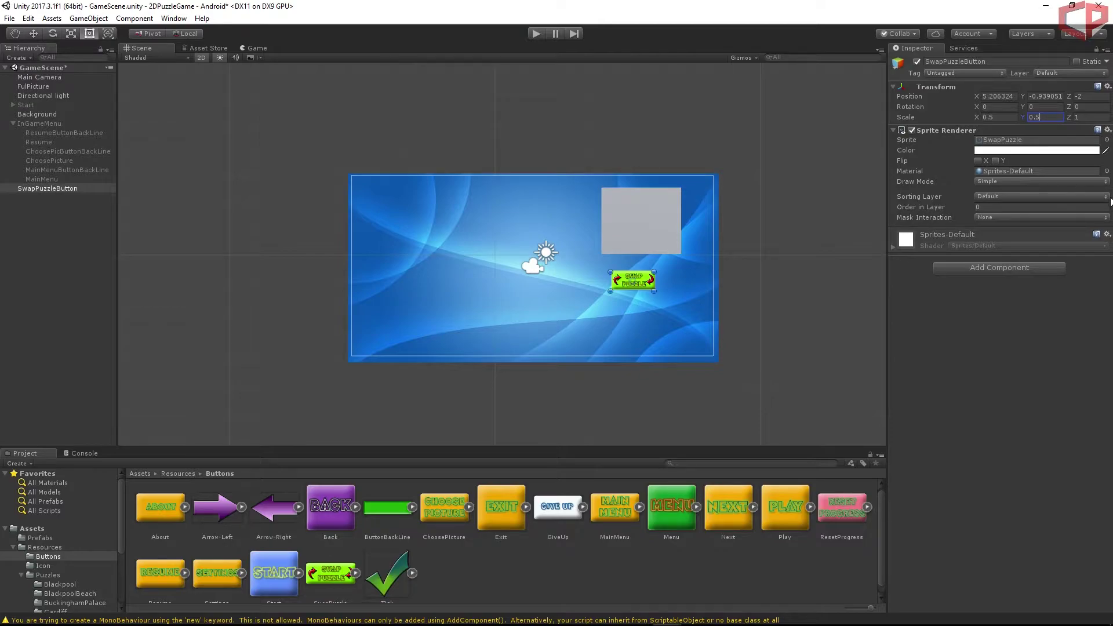
click(254, 48)
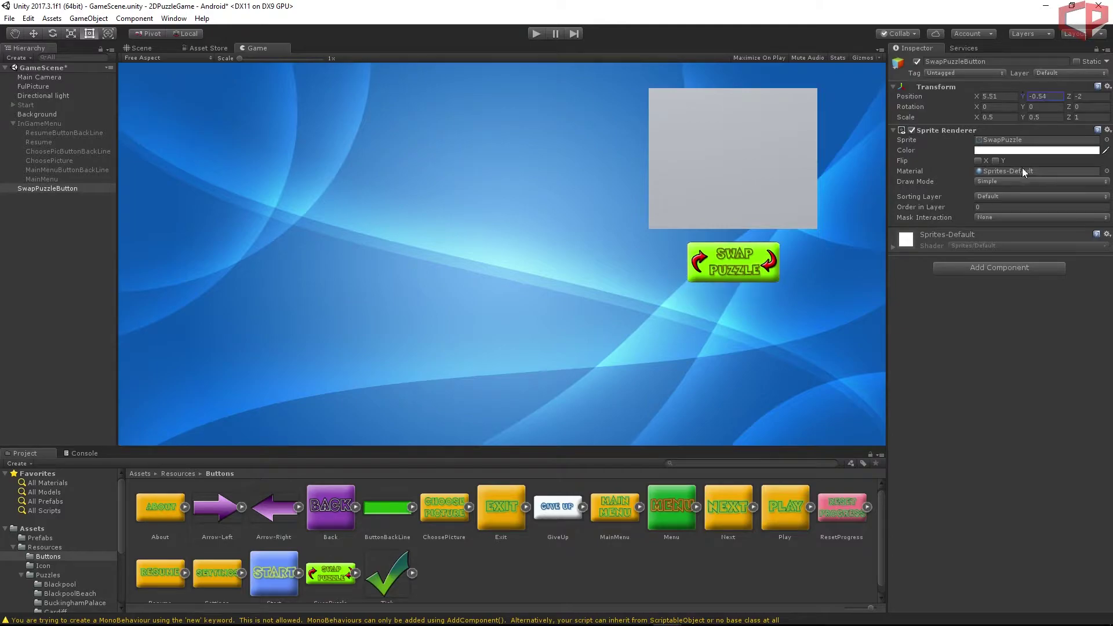
Add a Box Collider and the Buttons script to SwapPuzzleButton, with the script's type set to In Game Button.
click(965, 332)
click(982, 270)
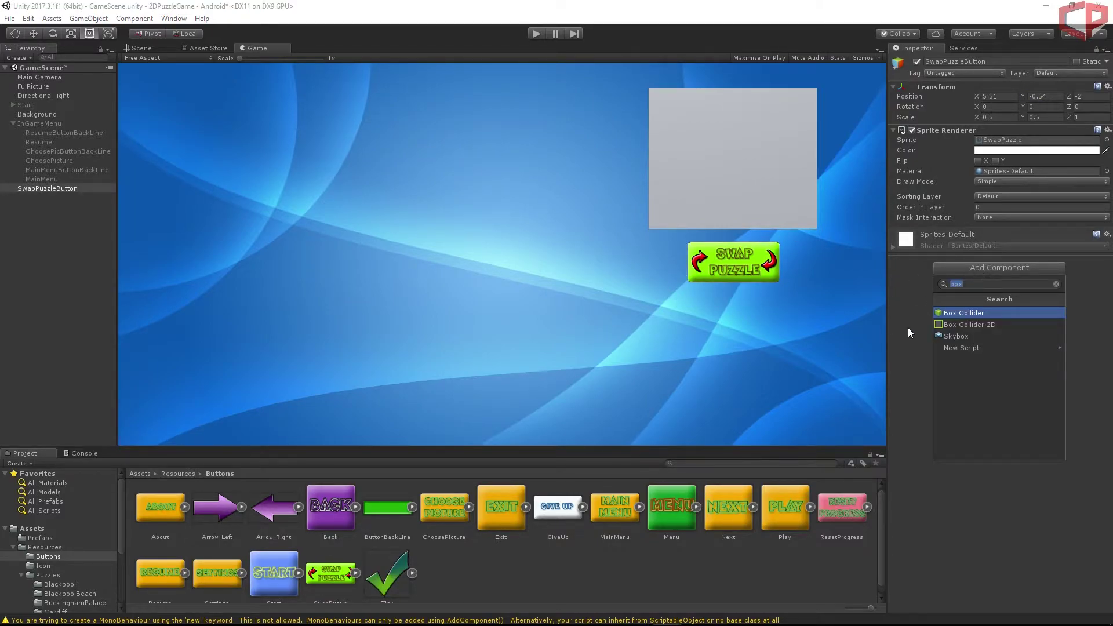
click(964, 313)
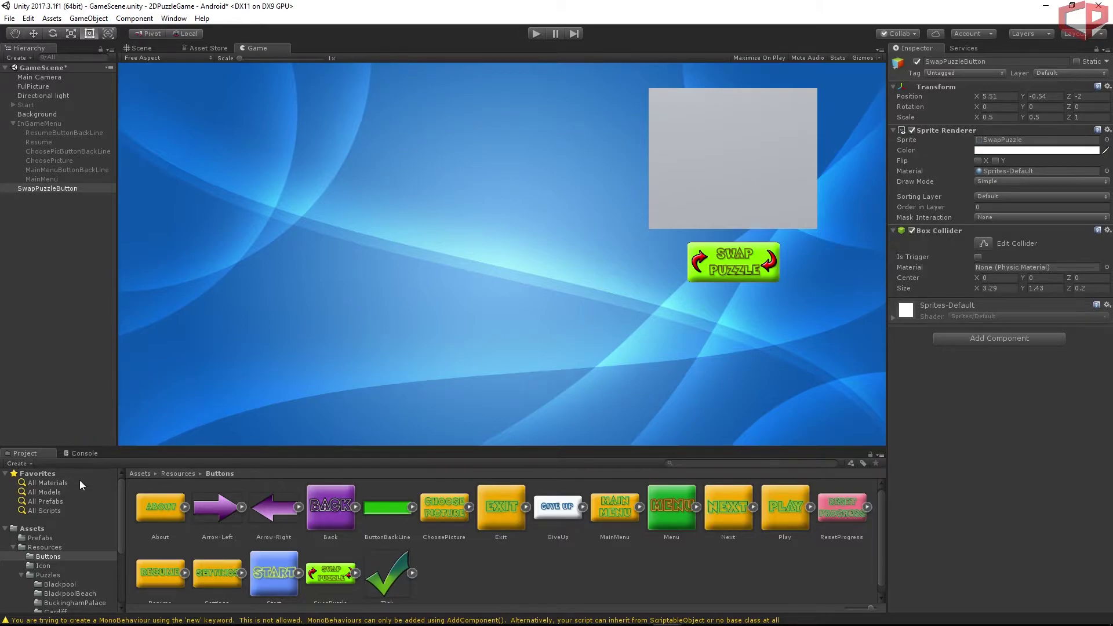
scroll(64, 557, down, 5)
click(39, 597)
click(220, 517)
drag(220, 519, 1059, 293)
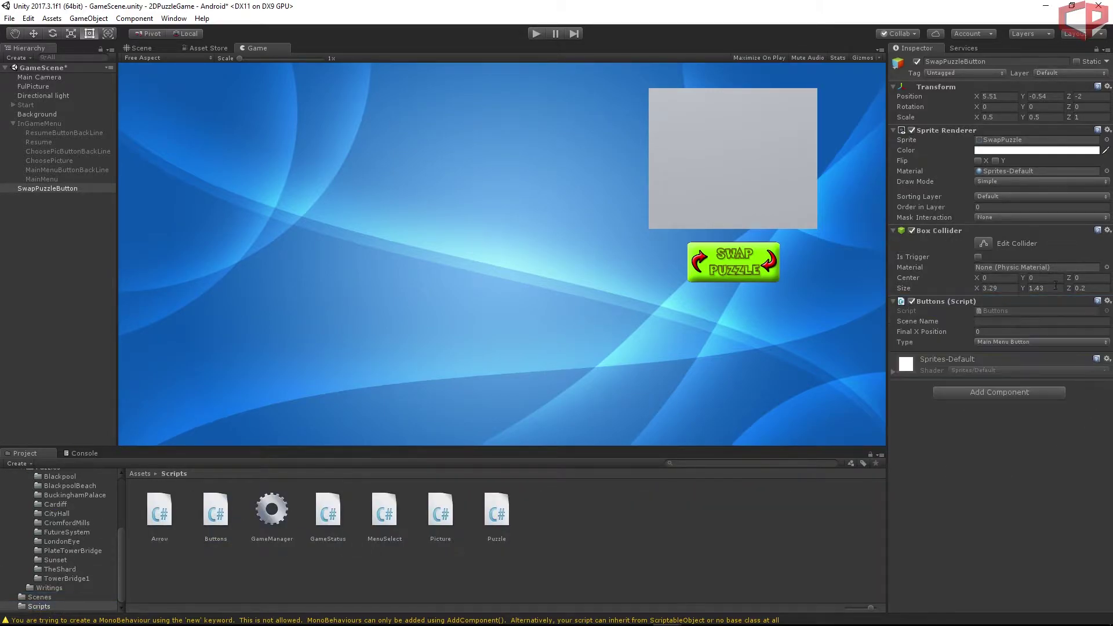
click(1000, 341)
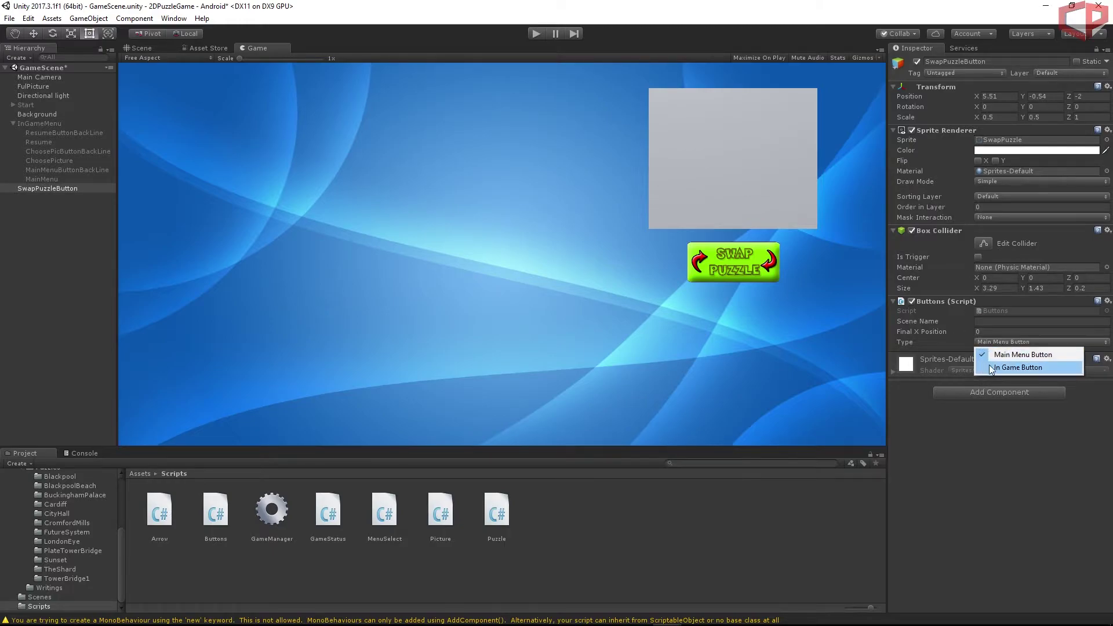
click(1003, 368)
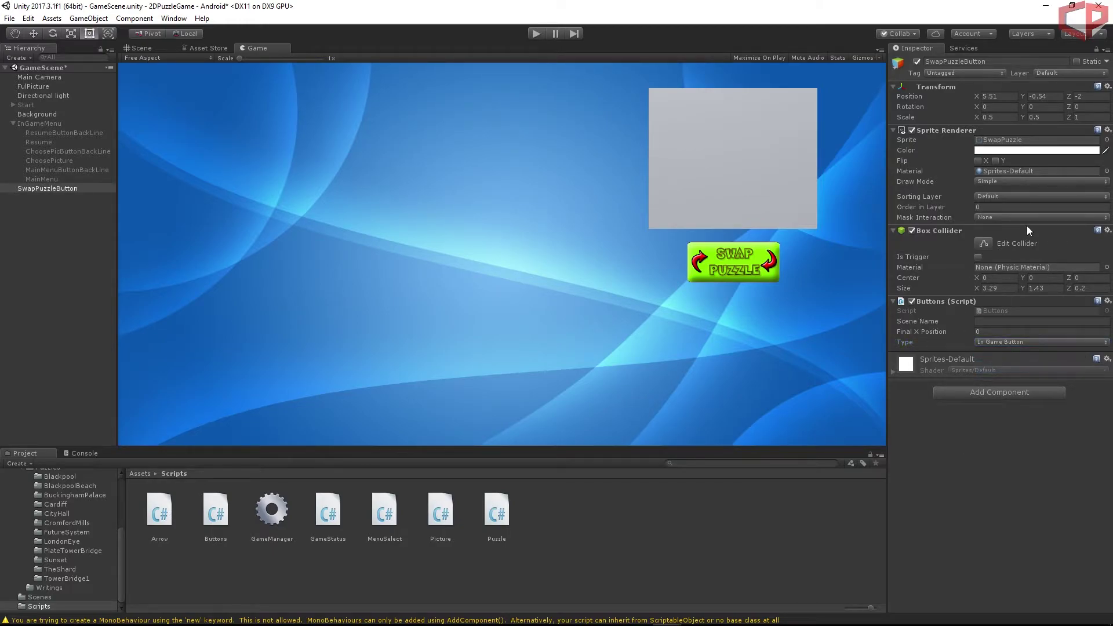
click(54, 279)
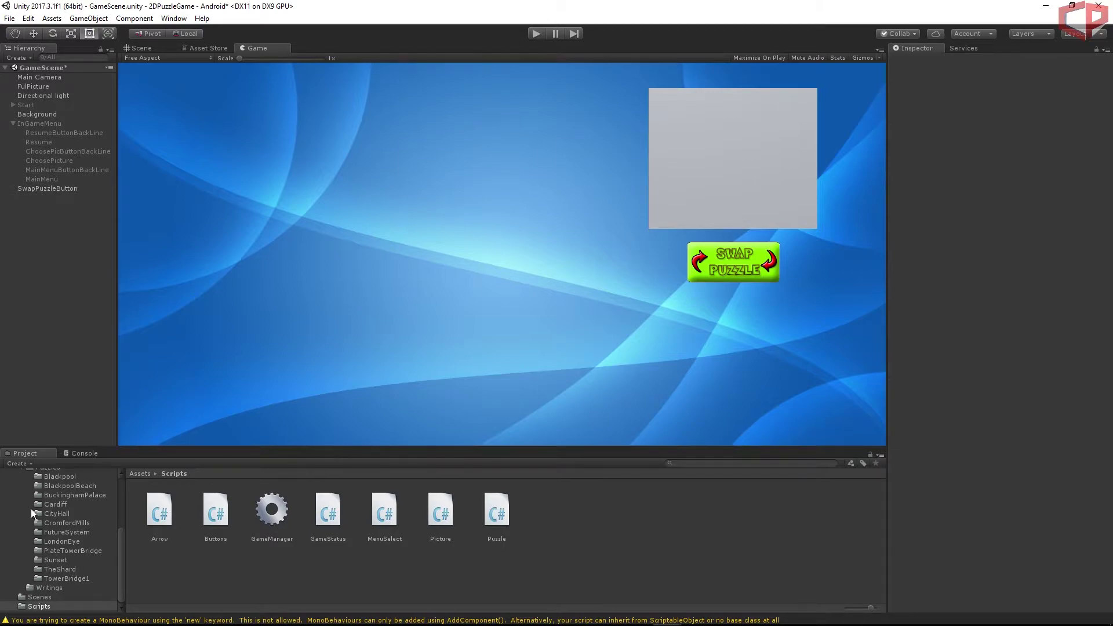
Add the GiveUp sprite from the Buttons resources to the scene as a top-level object.
scroll(40, 559, up, 5)
click(41, 557)
click(557, 518)
drag(37, 245, 36, 246)
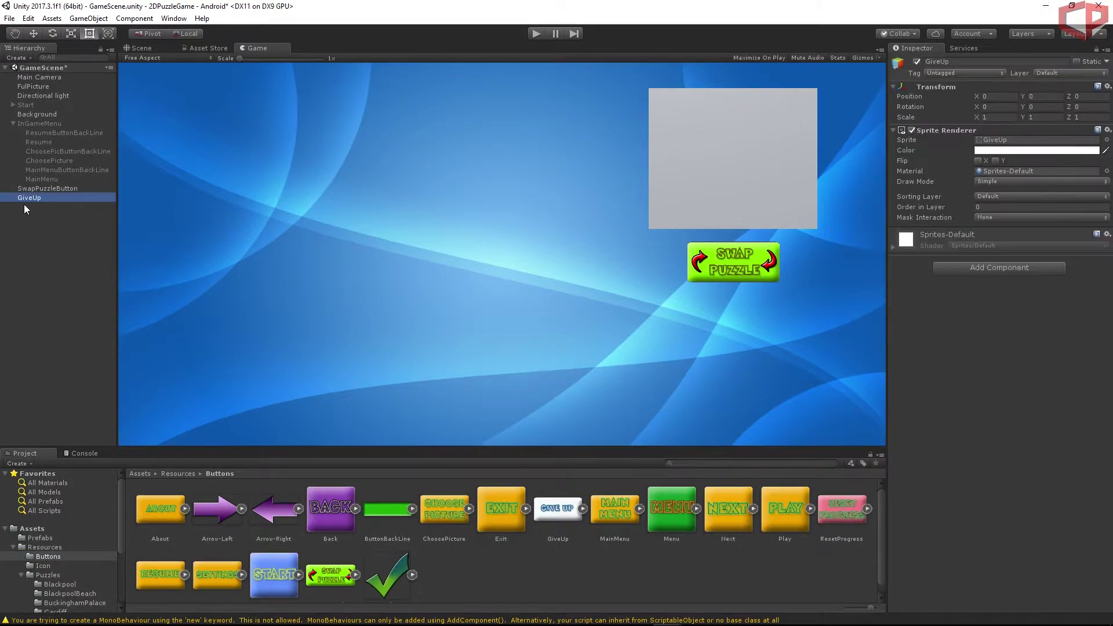
Set the GiveUp sprite's Z position to -2 and scale it to 0.6 in X and Y.
click(1086, 95)
text(-2)
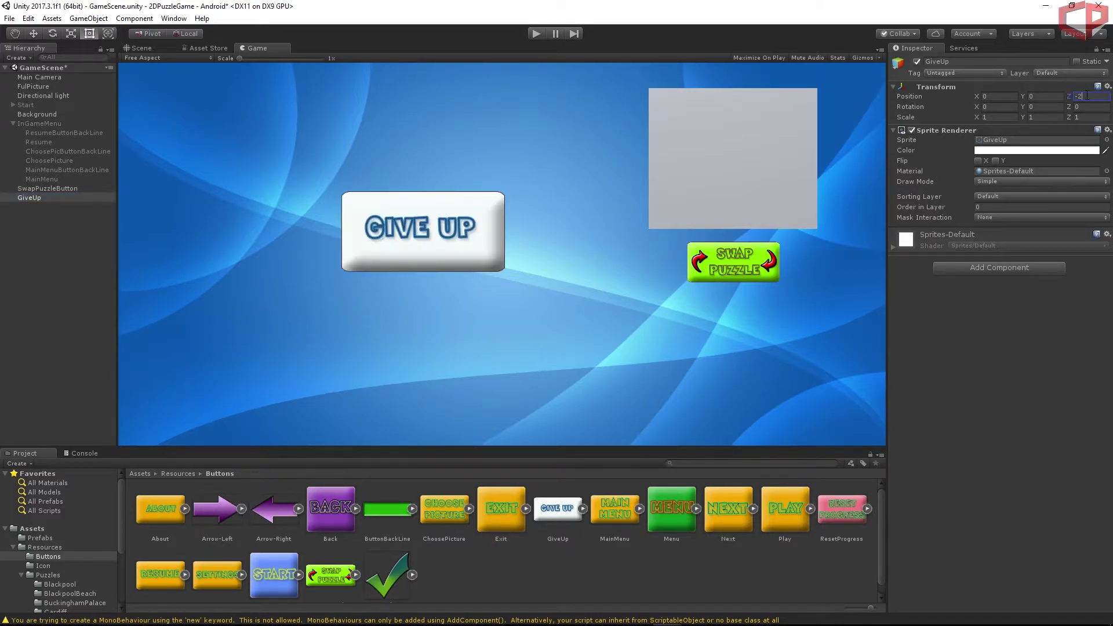
click(1005, 118)
text(0.6)
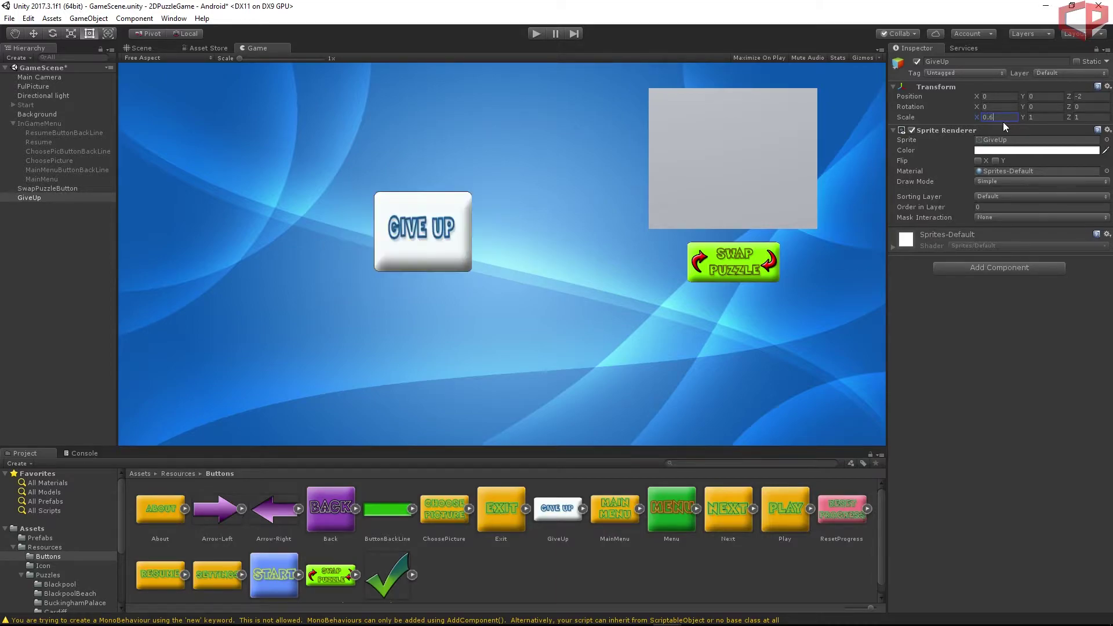
key(Tab)
text(0.)
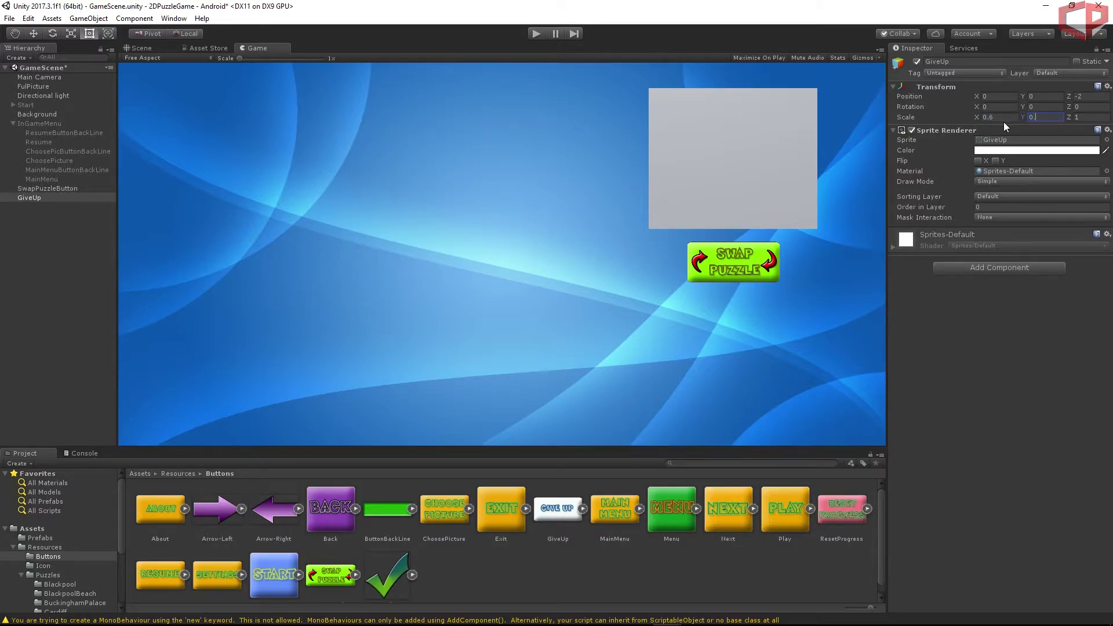
text(6)
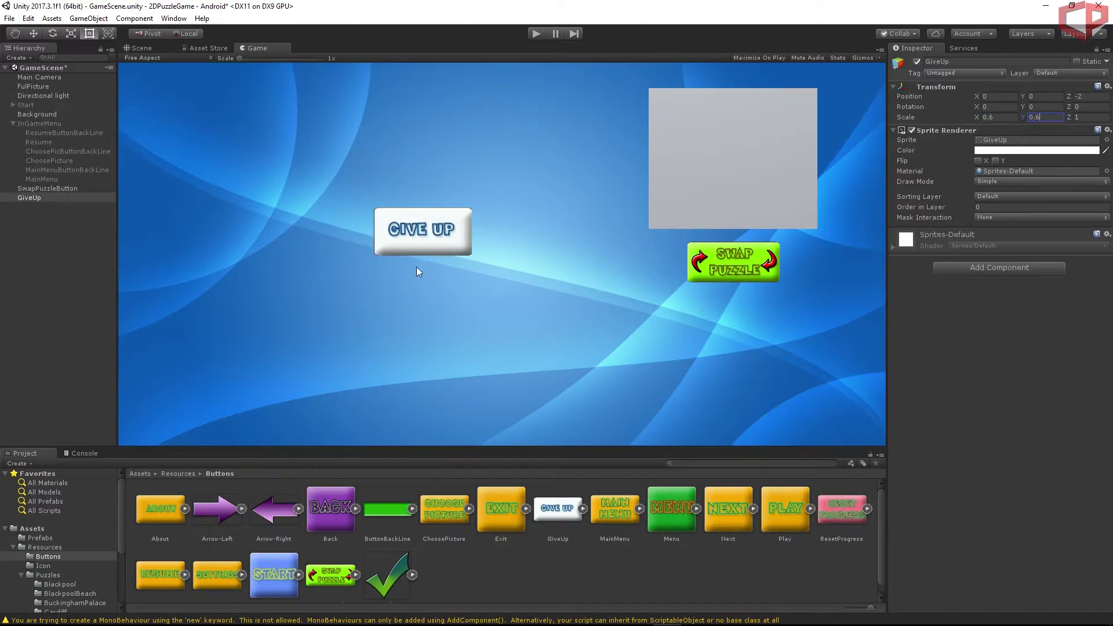
Copy SwapPuzzleButton's X position of 5.51 to GiveUp and place it below the Swap Puzzle button at Y -1.64.
click(39, 188)
click(1054, 95)
click(1012, 95)
key(ctrl+c)
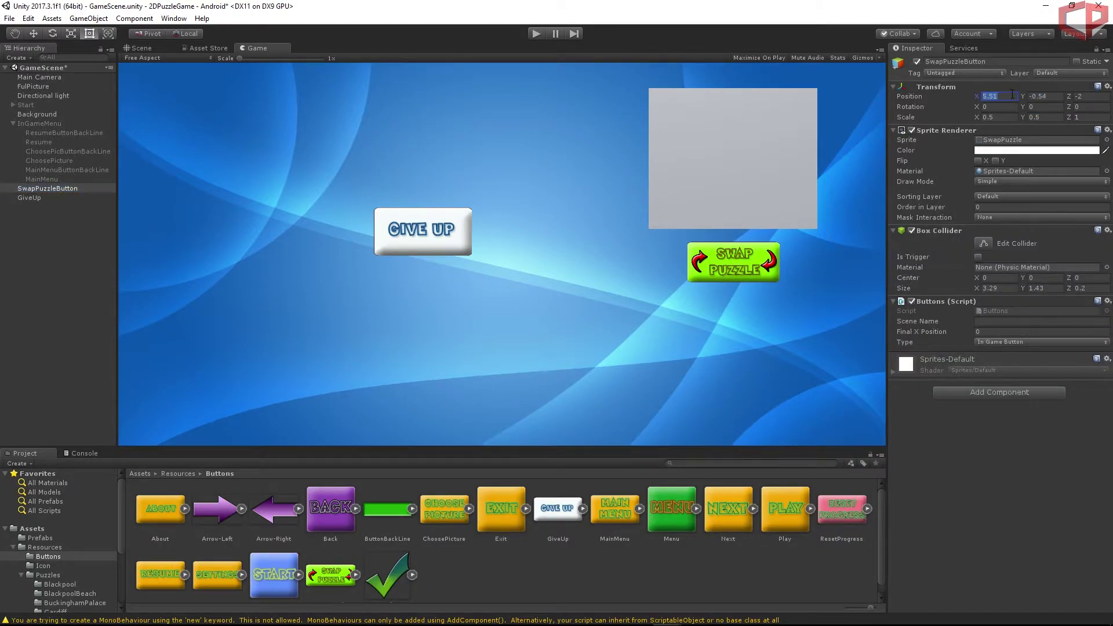
click(27, 197)
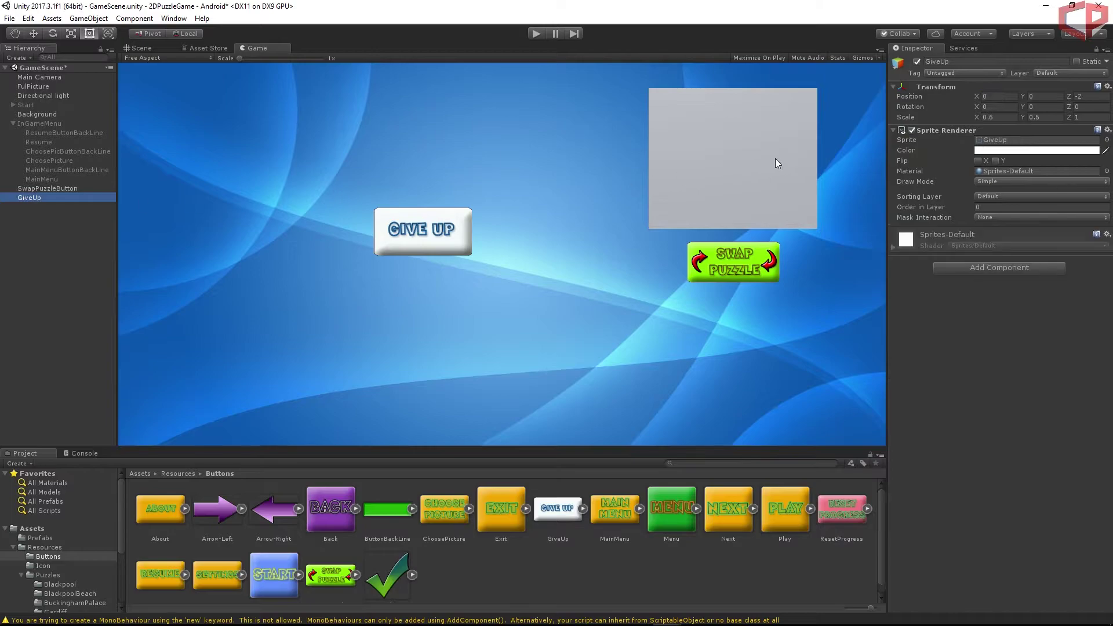
click(996, 96)
key(ctrl+v)
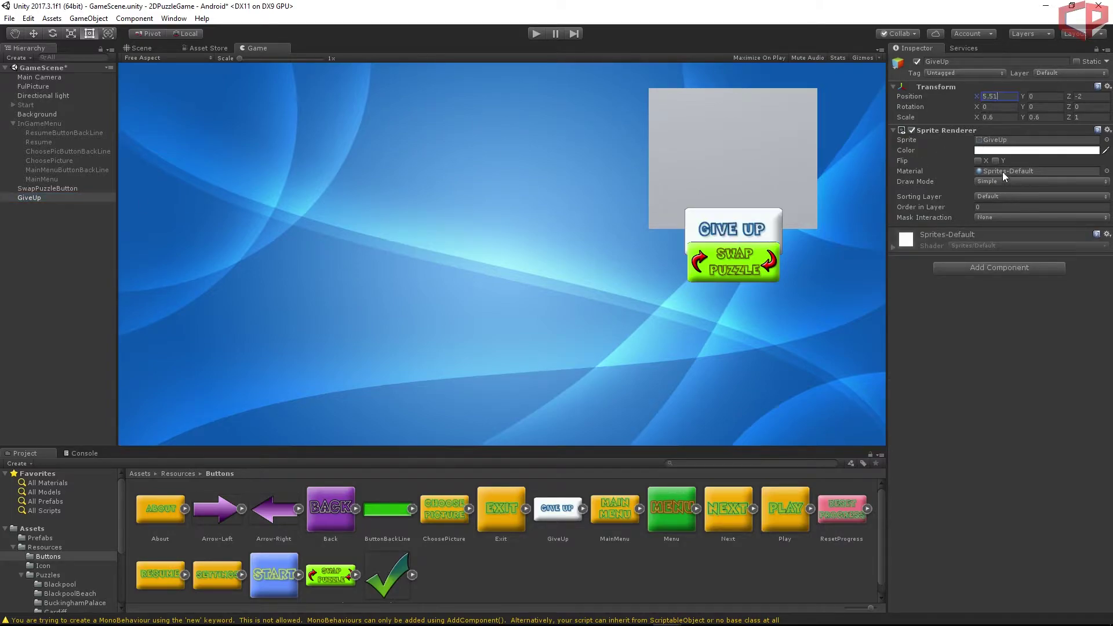
drag(1023, 96, 1001, 106)
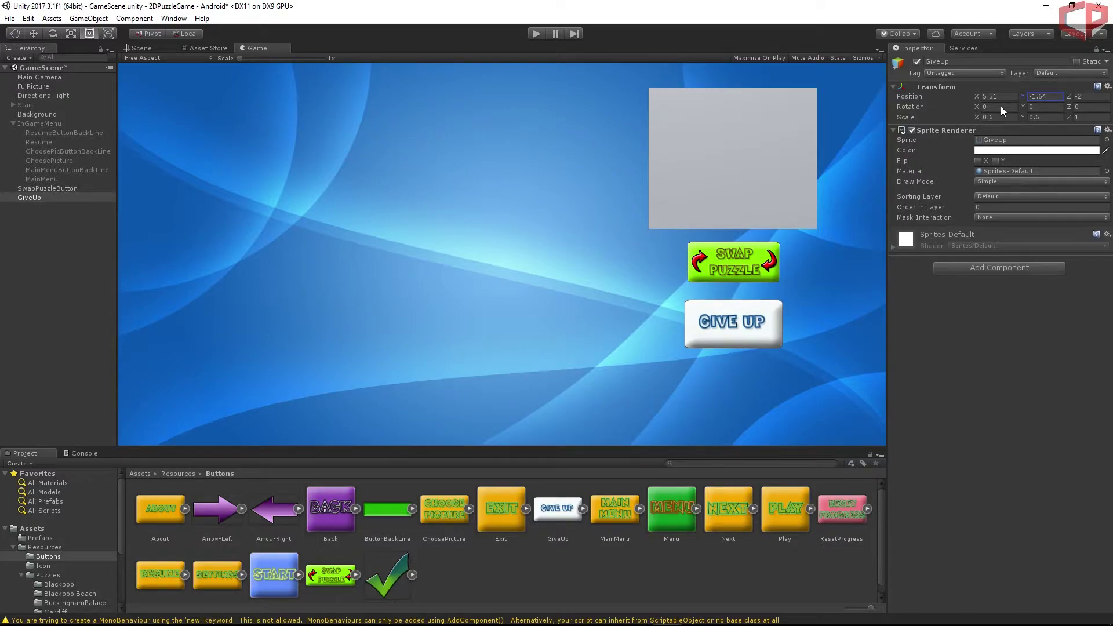
Add a Box Collider and the Buttons script to GiveUp, and change the script's button type.
click(1005, 354)
click(988, 269)
click(959, 313)
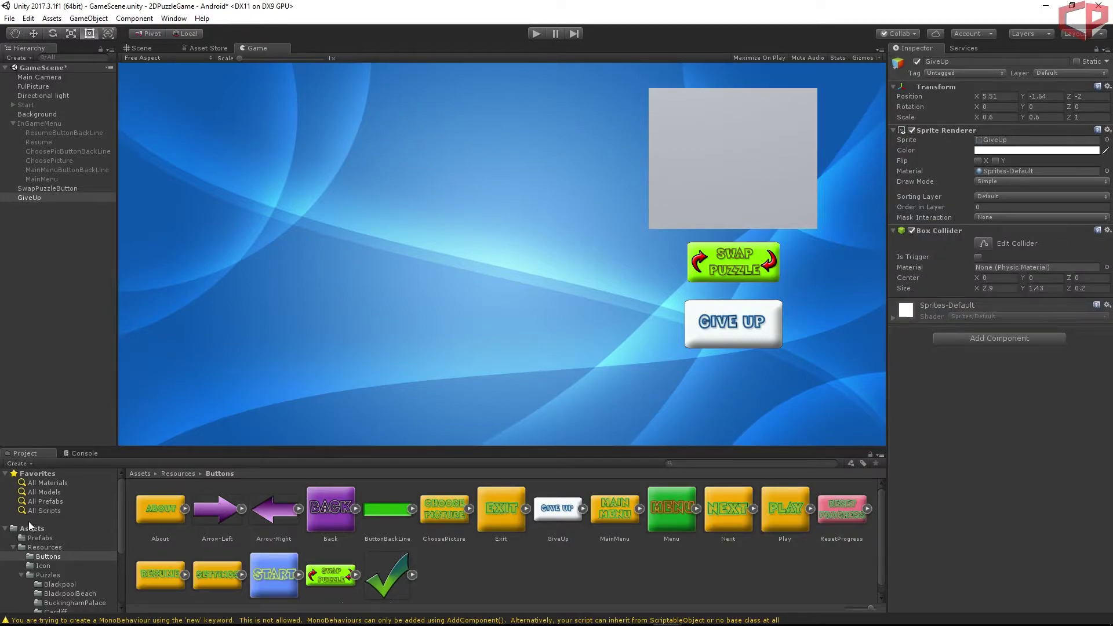
scroll(26, 527, down, 3)
click(28, 598)
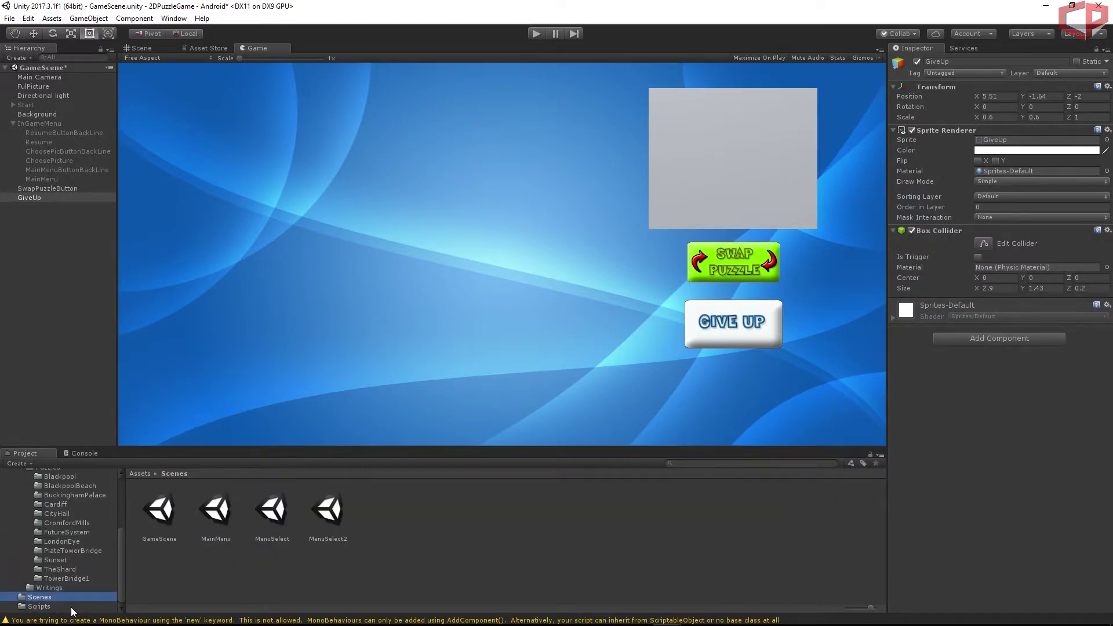
click(36, 606)
click(217, 529)
drag(217, 527, 946, 461)
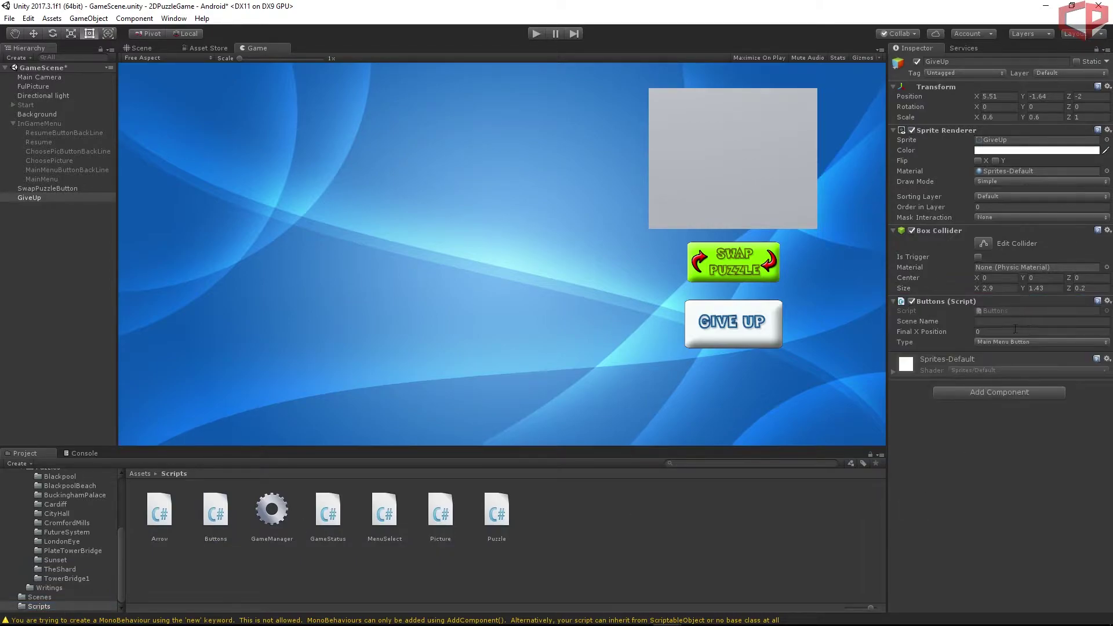
click(1003, 342)
click(996, 367)
Rename the GiveUp object as GiveUpButton.
click(980, 61)
key(Return)
click(23, 293)
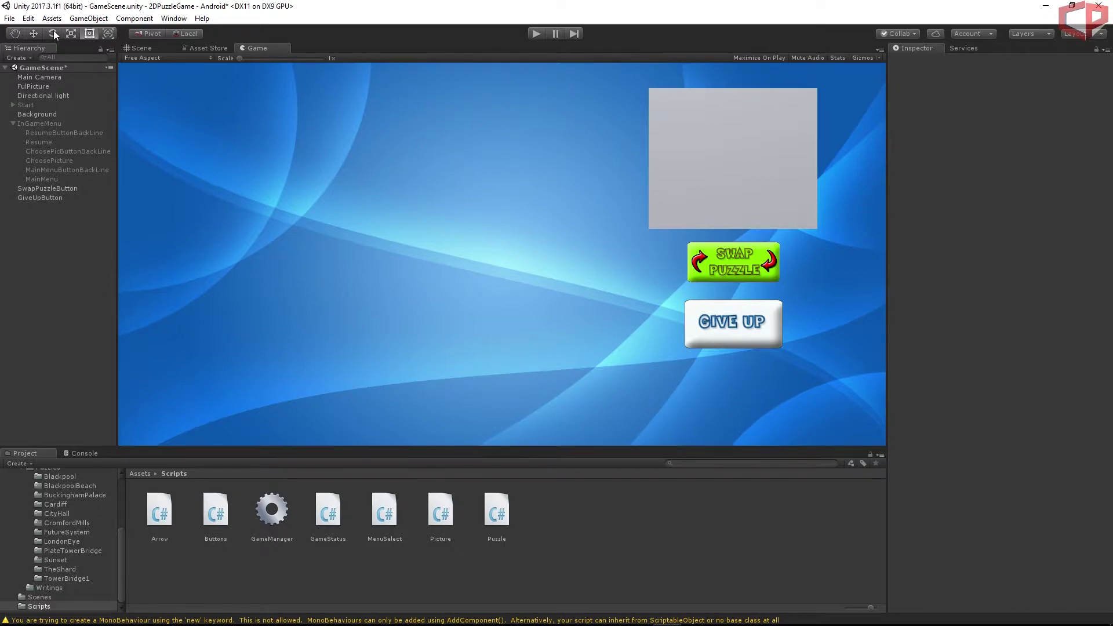
Create an empty top-level game object and name it MenuButton.
click(82, 17)
click(101, 32)
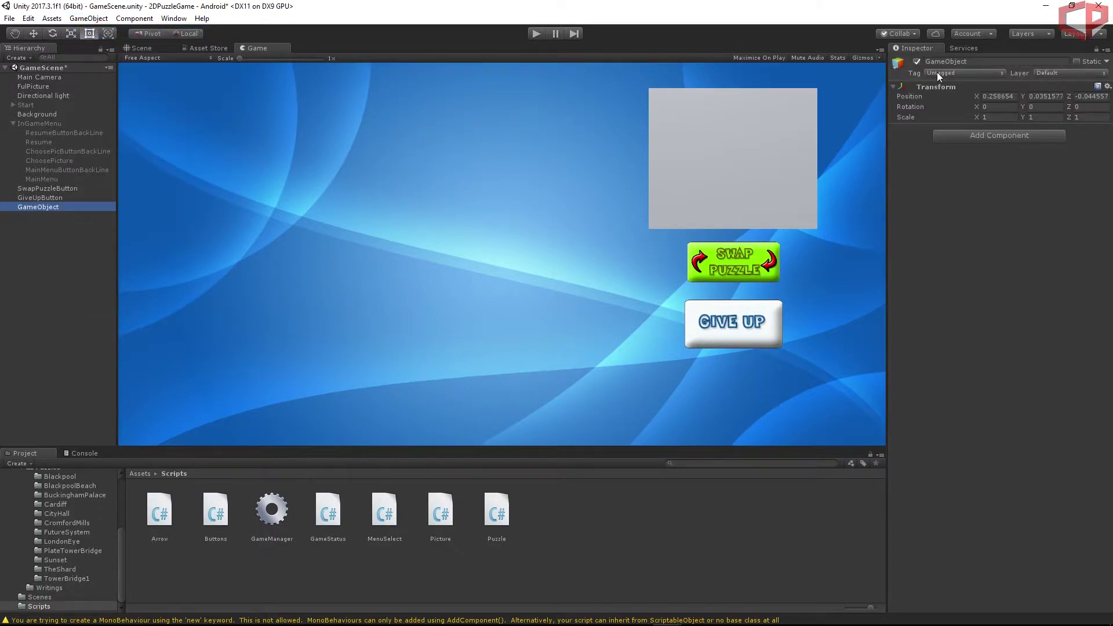
click(1001, 62)
text(Me)
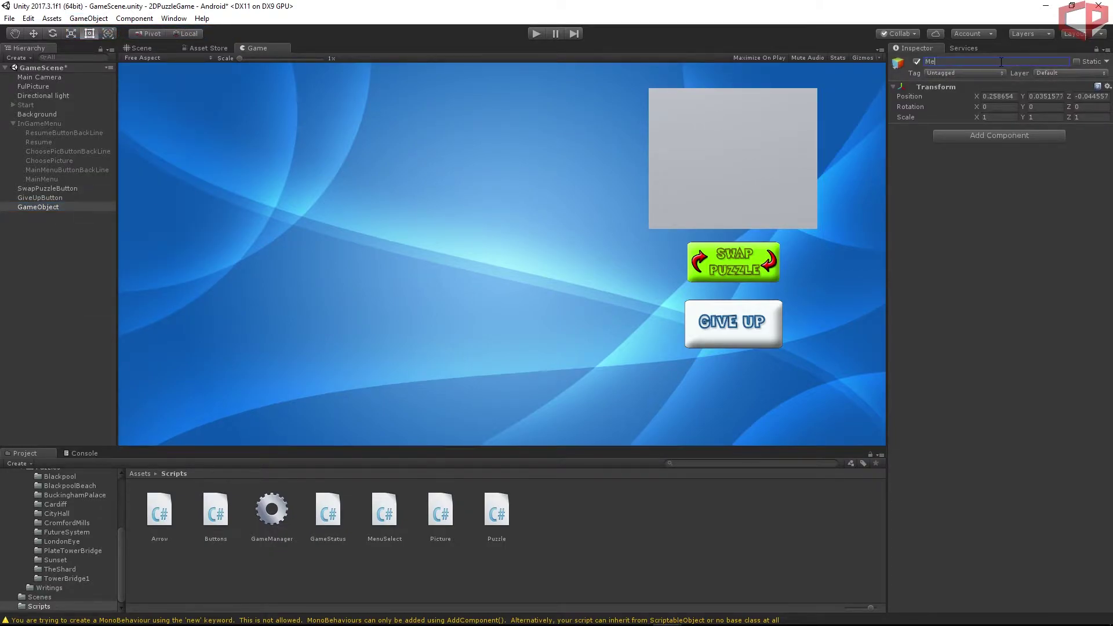
text(ainButton)
key(BackSpace)
key(BackSpace)
key(BackSpace)
key(BackSpace)
key(BackSpace)
key(BackSpace)
key(BackSpace)
key(BackSpace)
text(nuButton)
key(Return)
Add the ButtonBackLine sprite from the Buttons resources as a child of MenuButton and set its Z position to -1.
scroll(71, 570, up, 5)
click(48, 553)
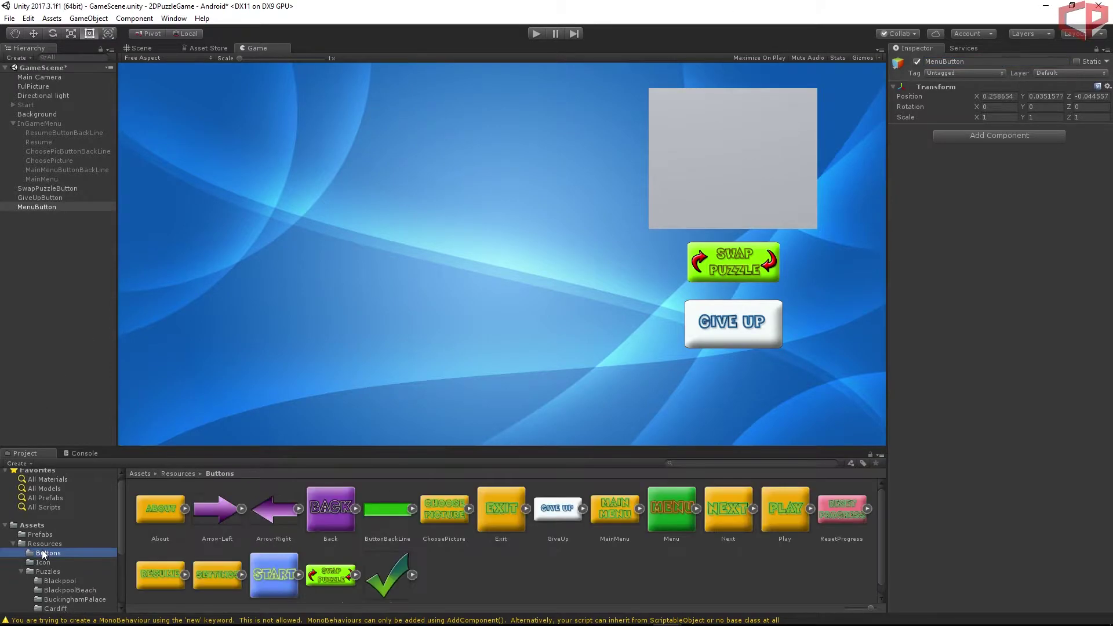
drag(381, 511, 41, 207)
click(1093, 96)
text(-1)
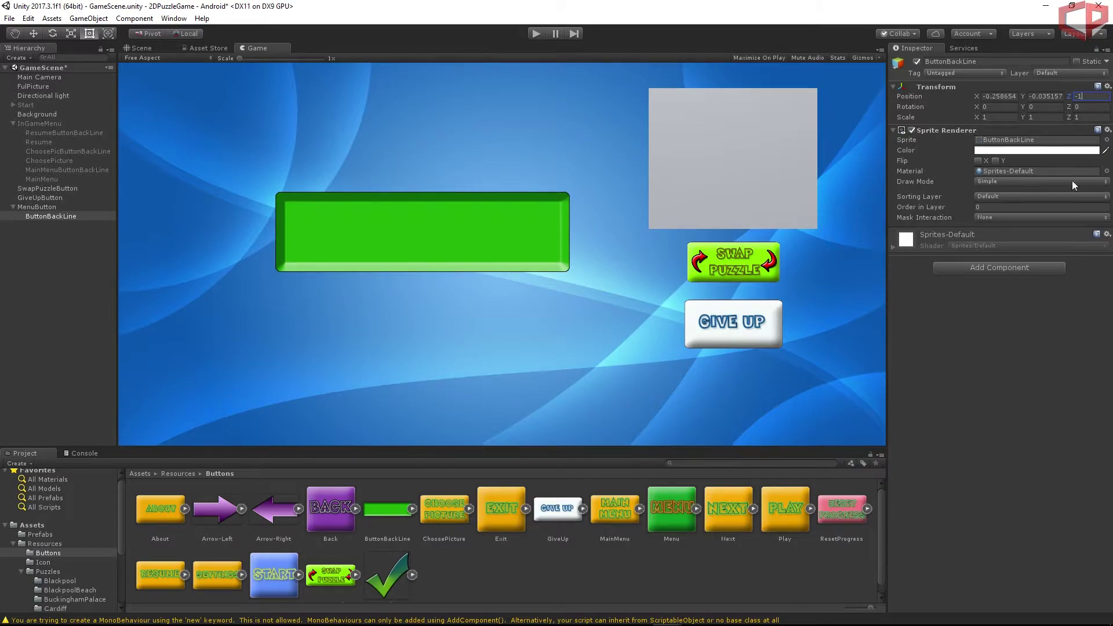
key(Return)
Scale ButtonBackLine to 0.5 in X and Y.
click(989, 118)
text(0.)
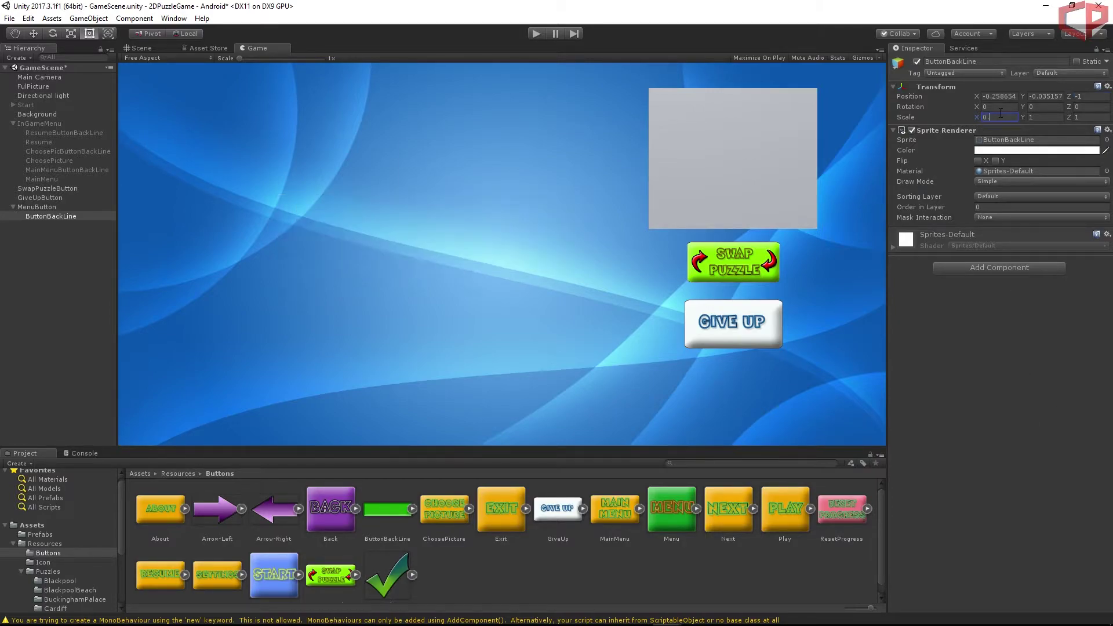
text(6)
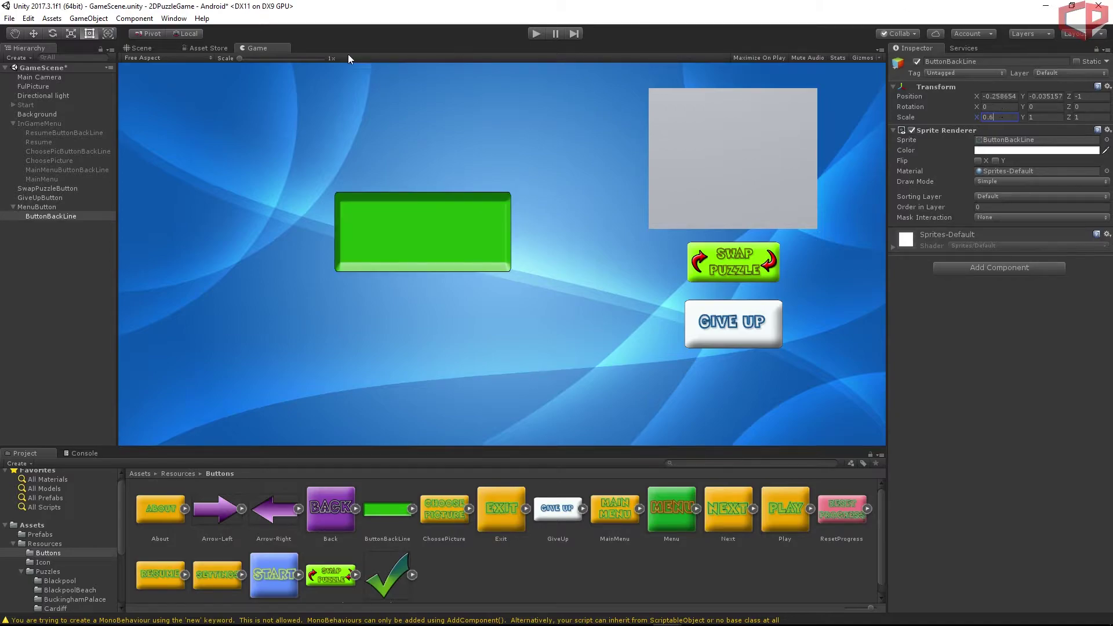
click(145, 50)
click(1044, 117)
text(0.)
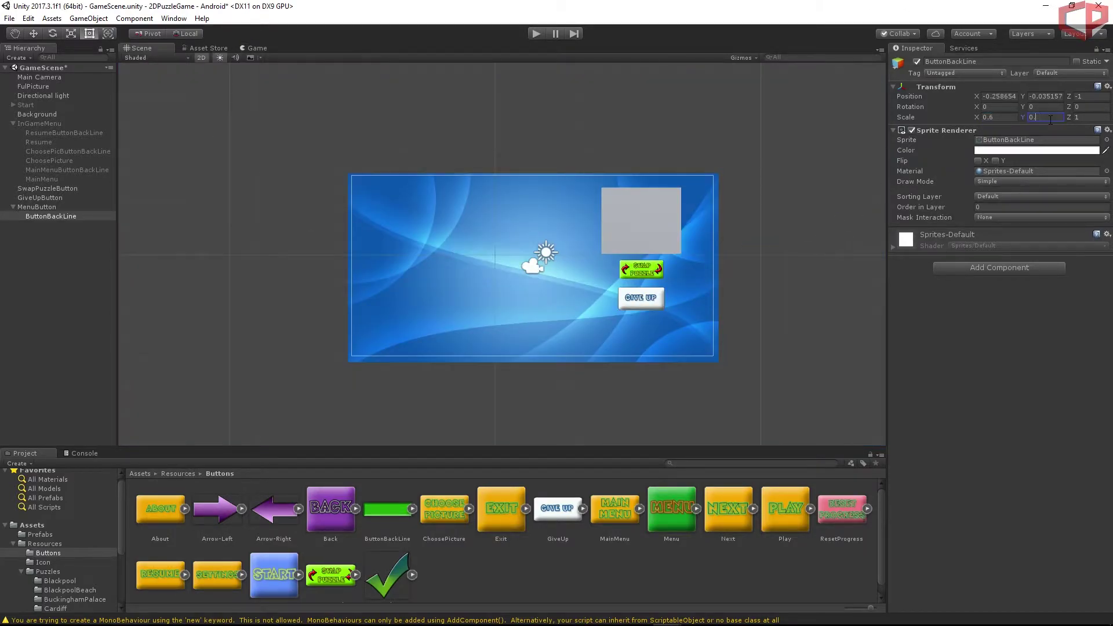
text(4)
key(BackSpace)
text(5)
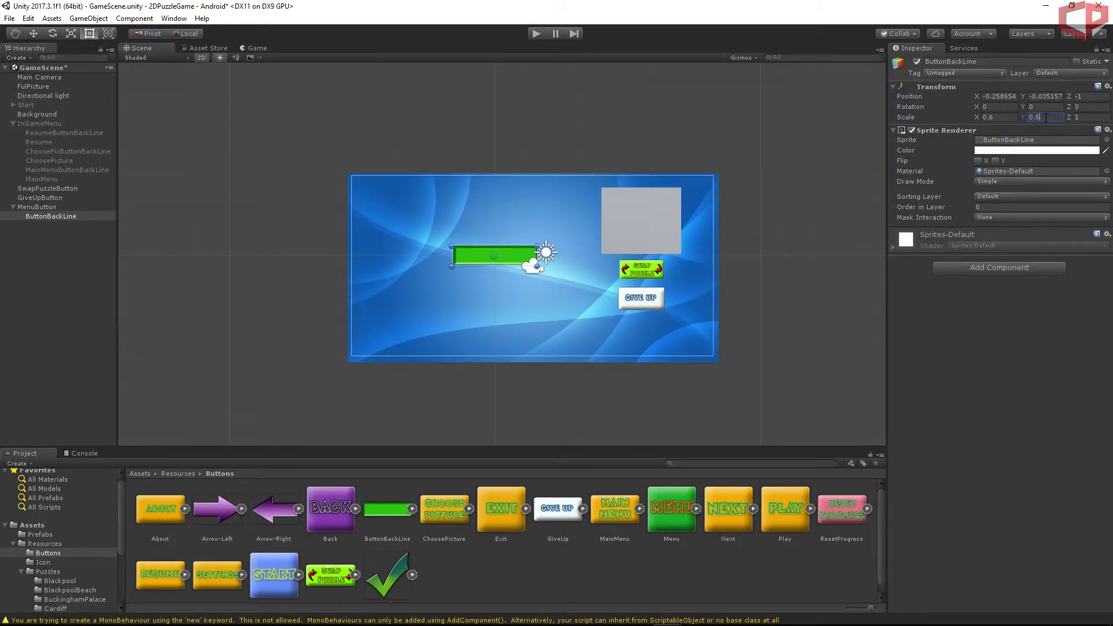
click(998, 117)
key(BackSpace)
text(5)
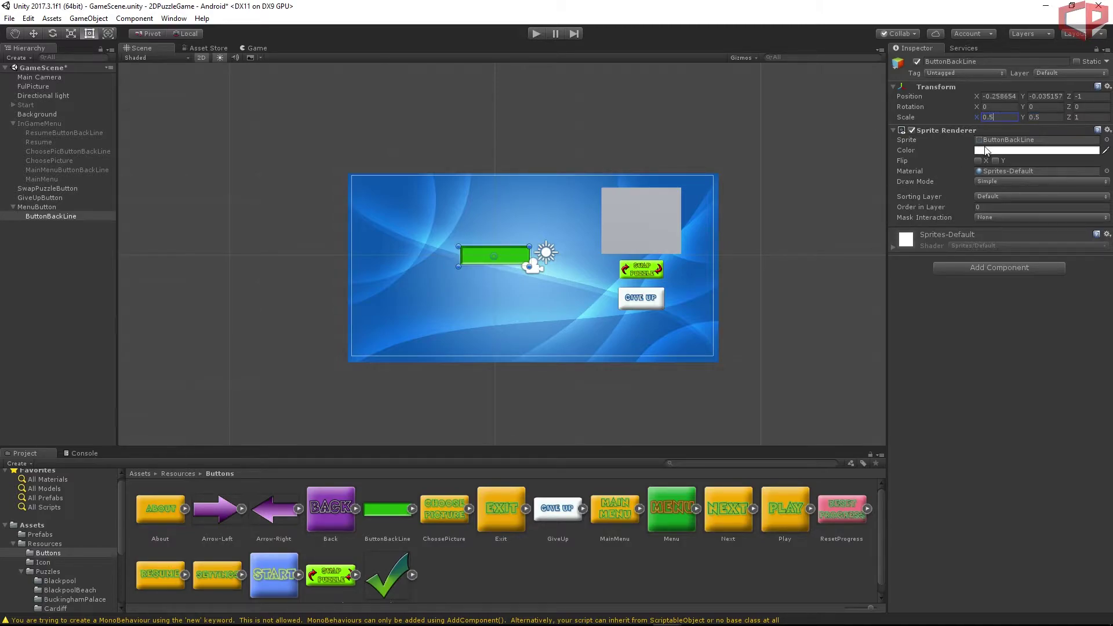
Scale ButtonBackLine to 0.4 in X and Y and place it below the Give Up button at X 5.29, Y -2.98.
drag(977, 96, 974, 119)
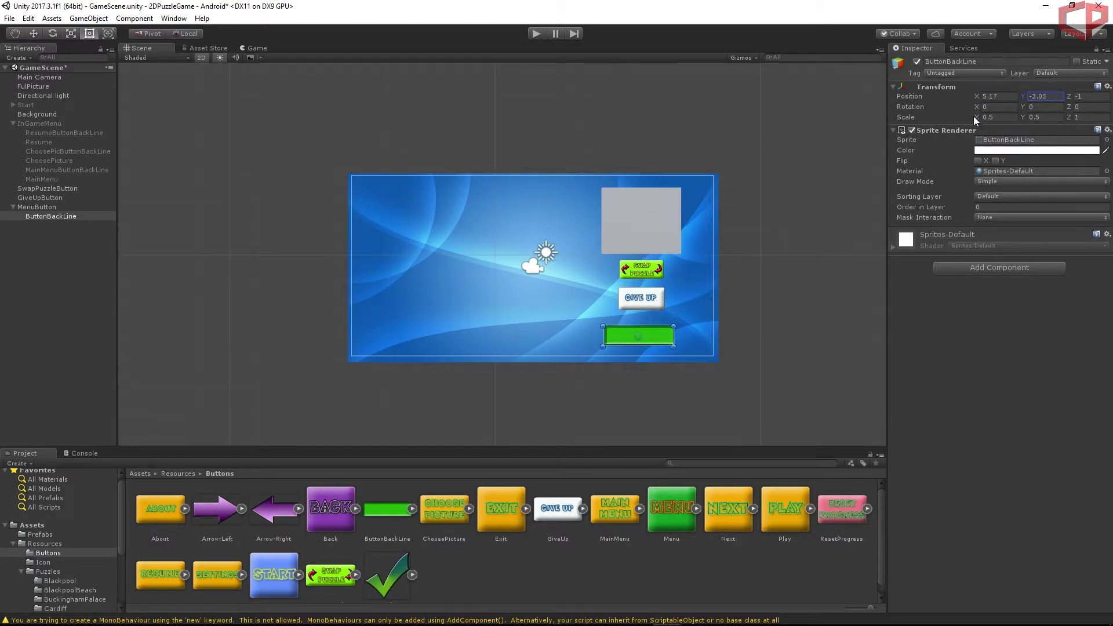
click(1002, 116)
text(0.4)
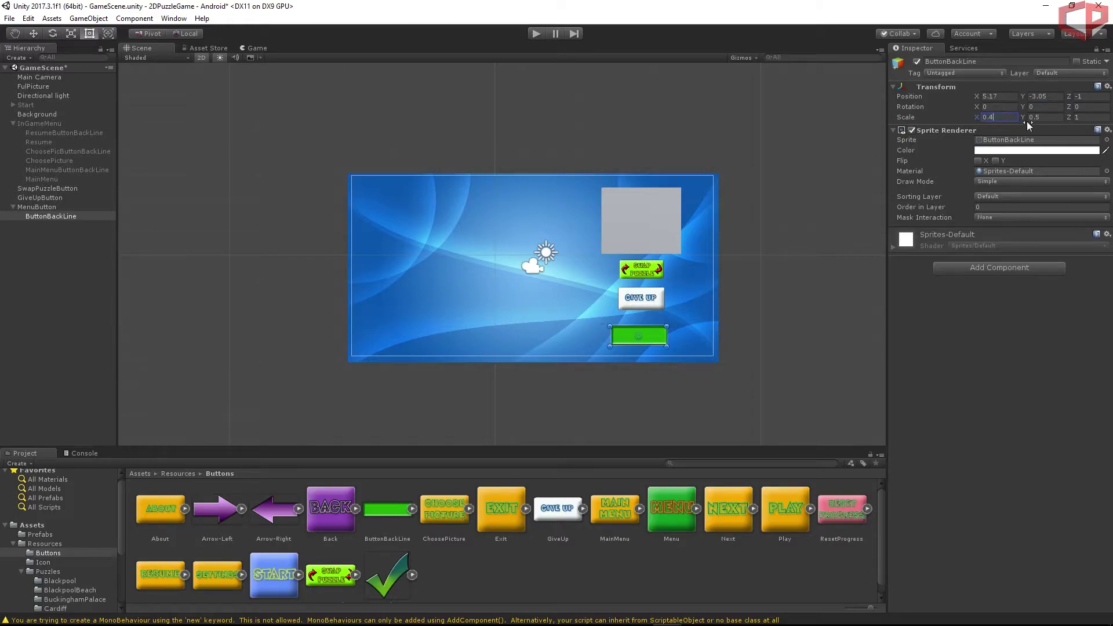
click(1049, 117)
text(0.4)
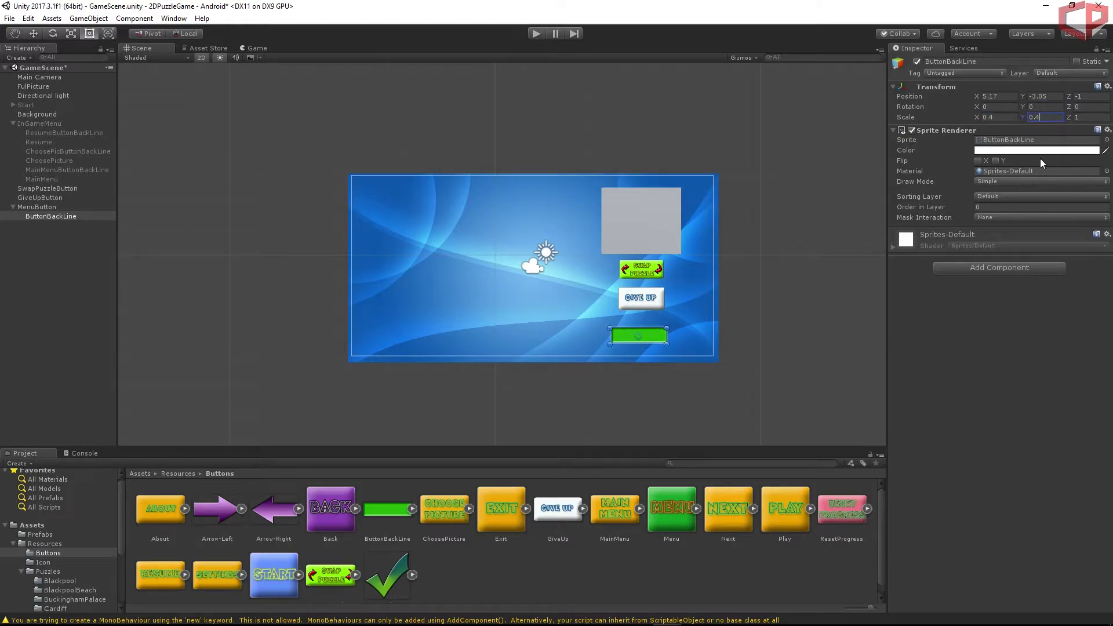
drag(979, 99, 1020, 93)
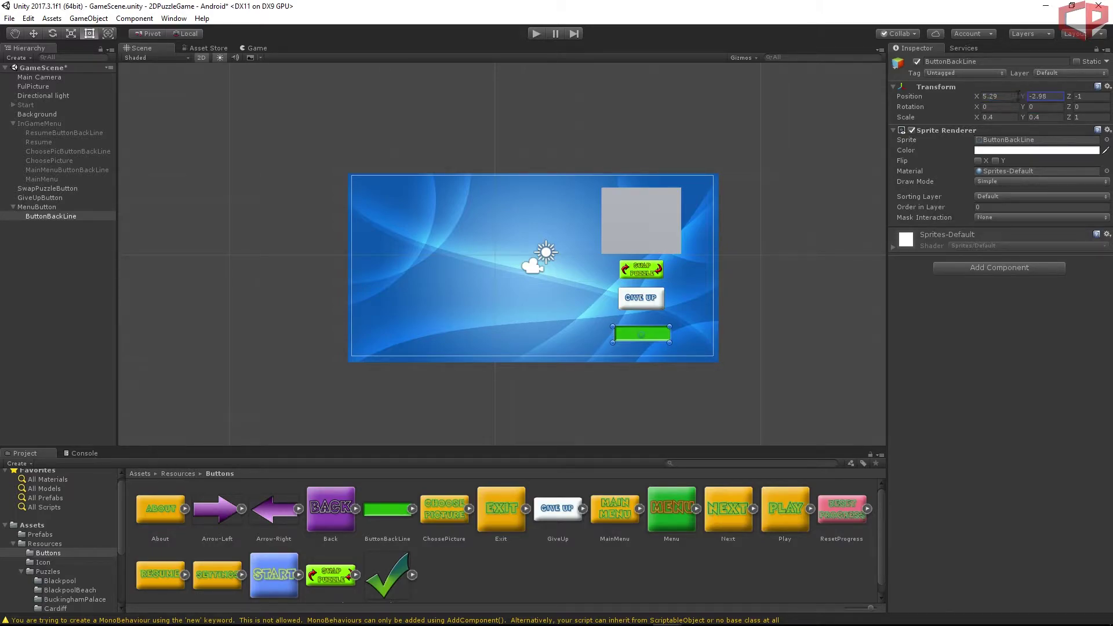
click(752, 371)
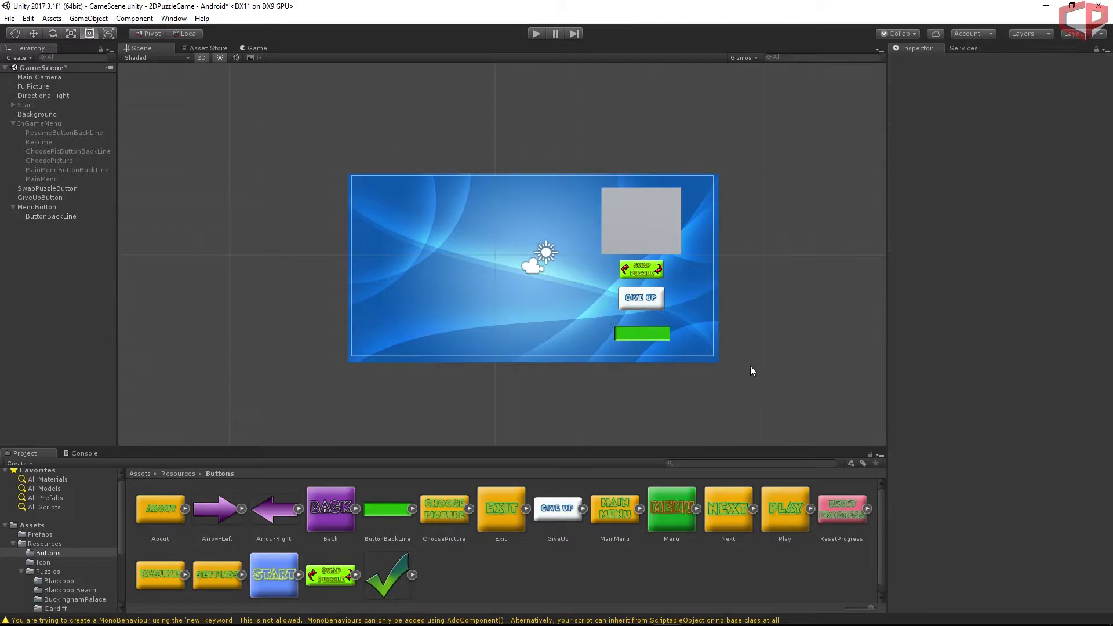
Rename the ButtonBackLine object under MenuButton as MenuButtonBackLine.
click(643, 332)
click(1002, 61)
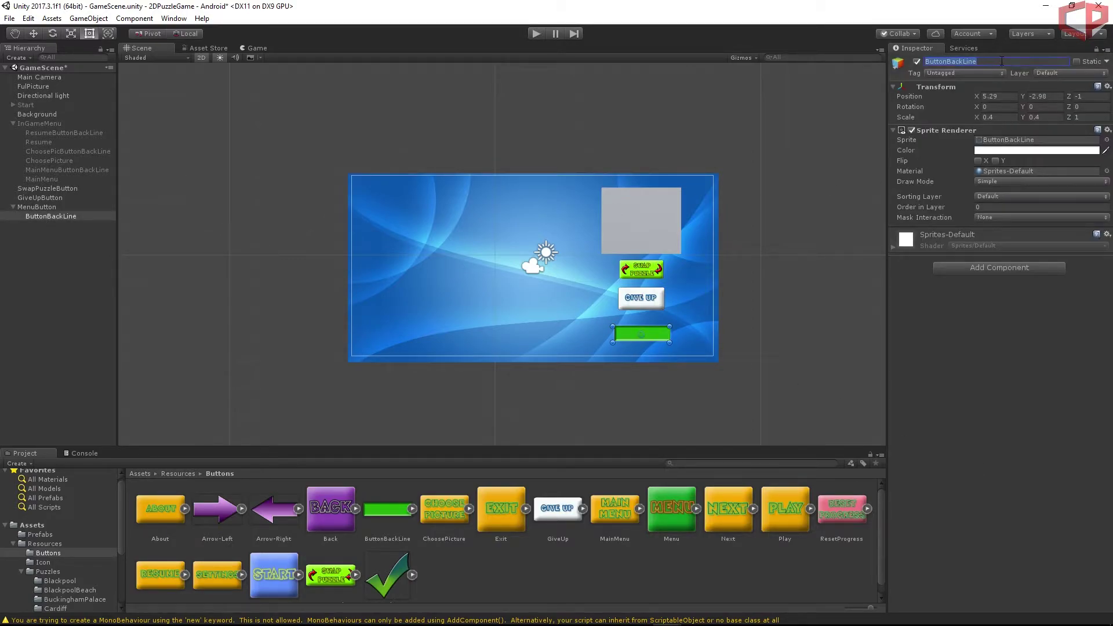
key(Home)
text(Menu)
key(Return)
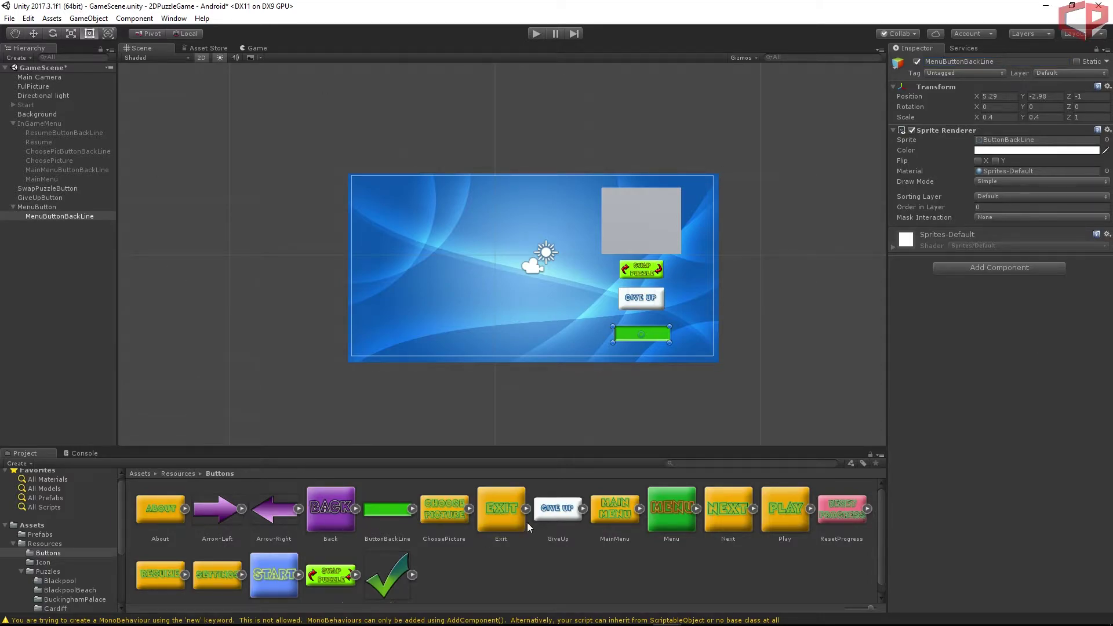
Add the Menu sprite from the Buttons resources as a child of MenuButton and set its Z position to -2.
drag(49, 216, 36, 204)
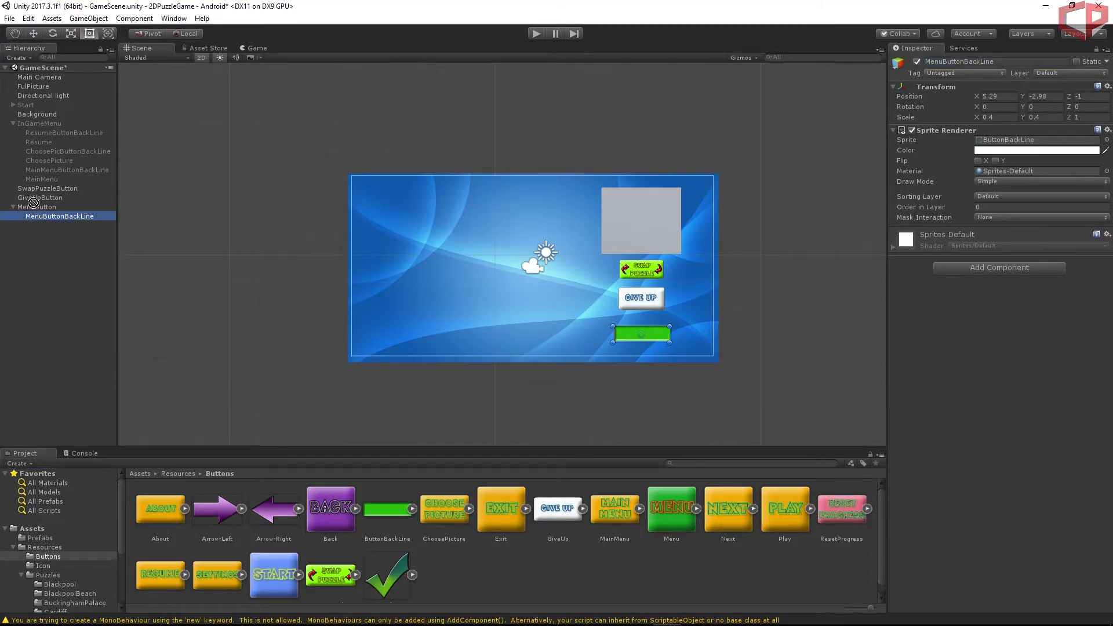
drag(671, 508, 36, 209)
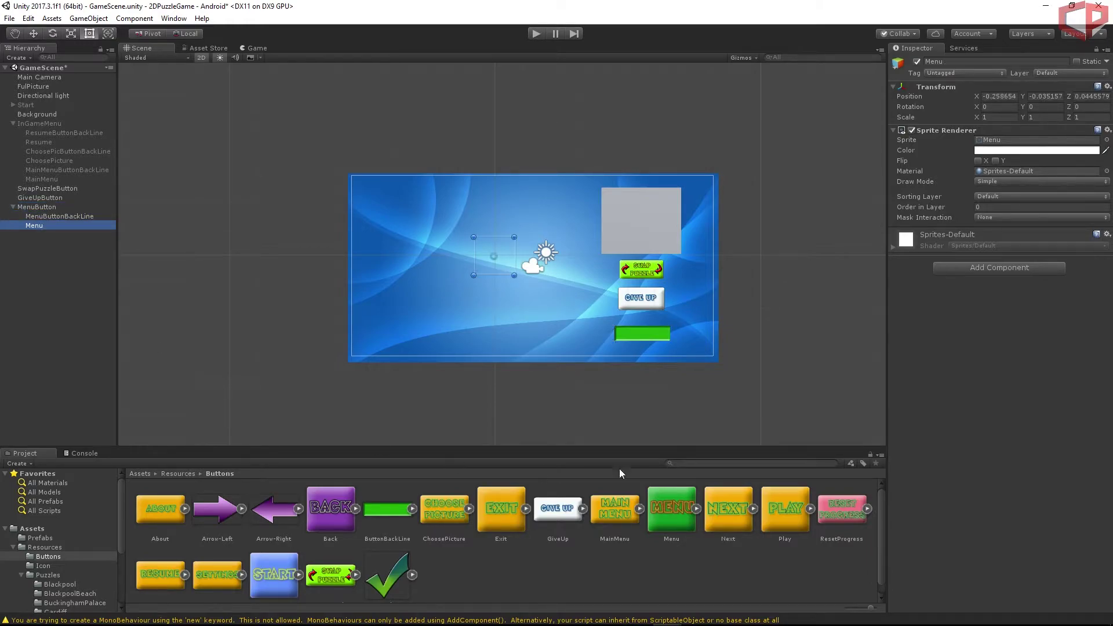
click(1091, 96)
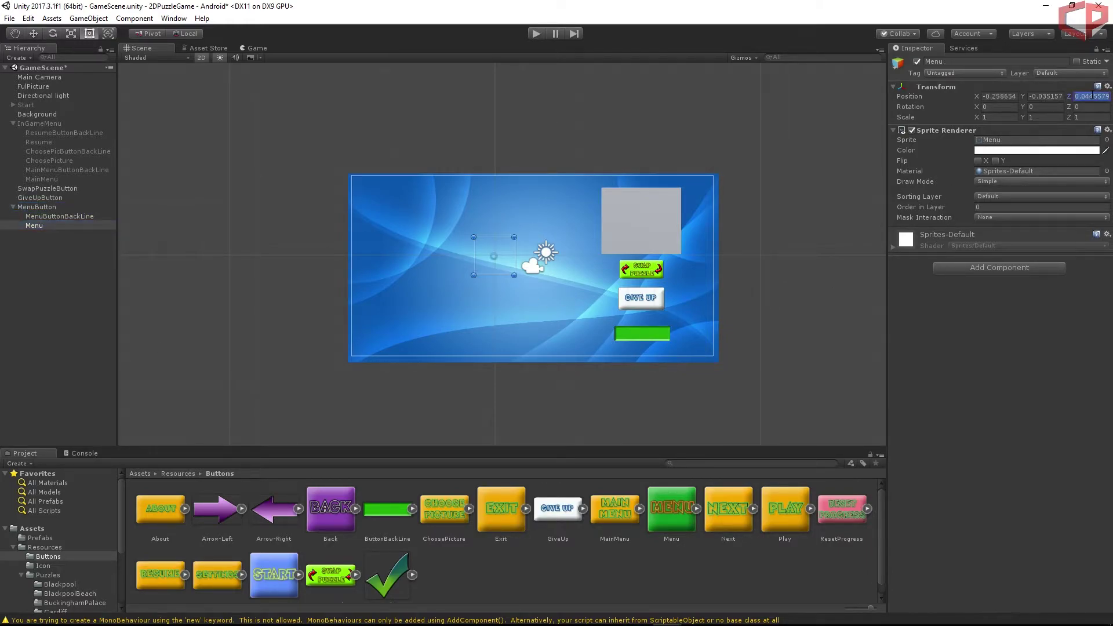
text(-2)
Copy MenuButtonBackLine's Y position of -2.98 to the Menu sprite and set the sprite's X position to 4.36.
click(61, 216)
click(1053, 99)
key(ctrl+c)
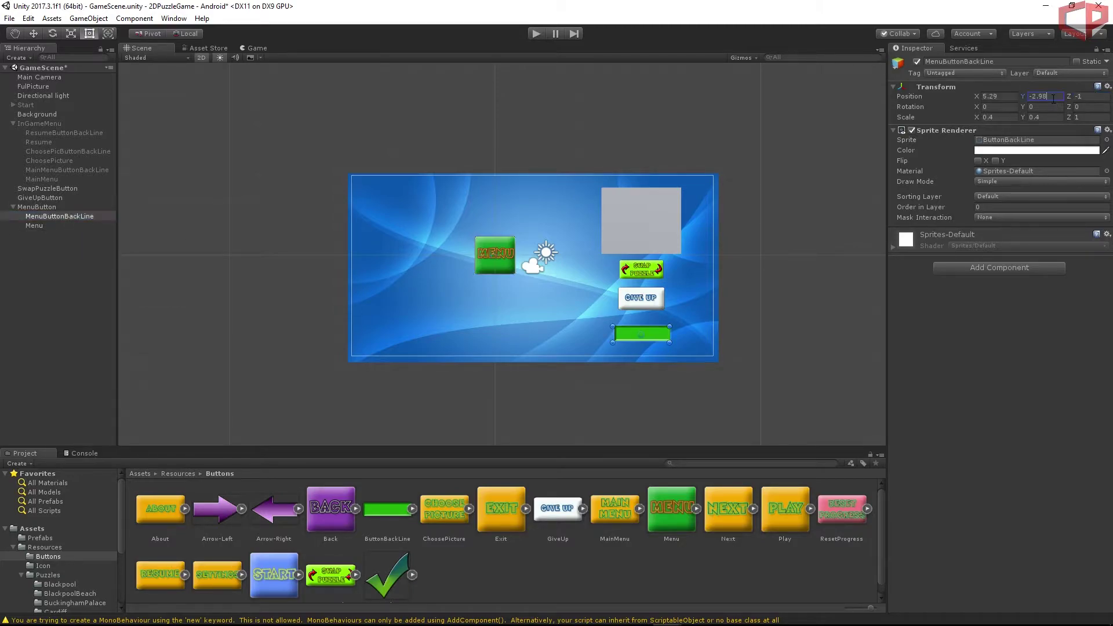
click(34, 225)
click(1045, 97)
key(ctrl+v)
key(Tab)
text(4.36)
Scale the Menu sprite to 0.8 in X and Y and check its size in the Game view.
click(993, 117)
text(0.8)
key(Tab)
text(0.8)
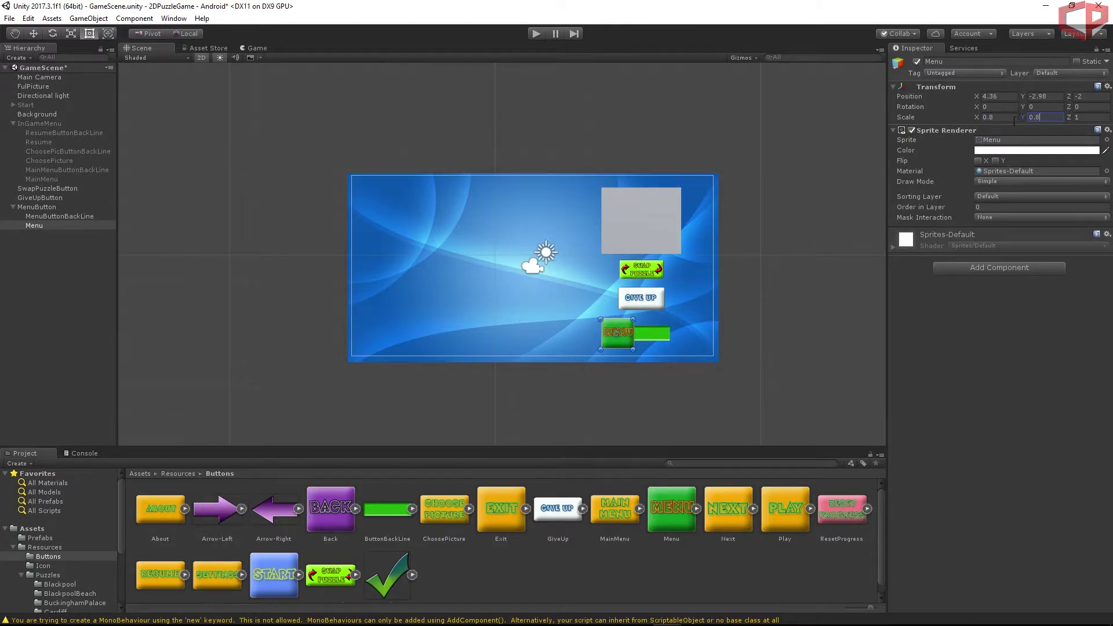
click(1042, 97)
key(Return)
click(256, 48)
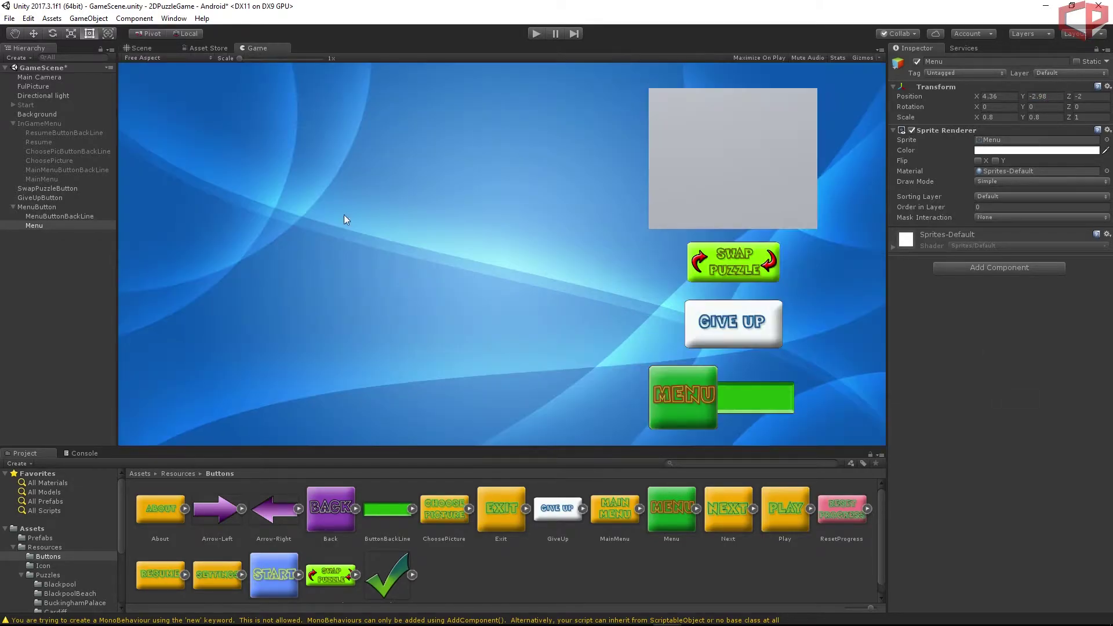
Scale the Menu sprite to 0.7 in X and Y.
click(1005, 117)
text(0.7)
key(Tab)
text(0.7)
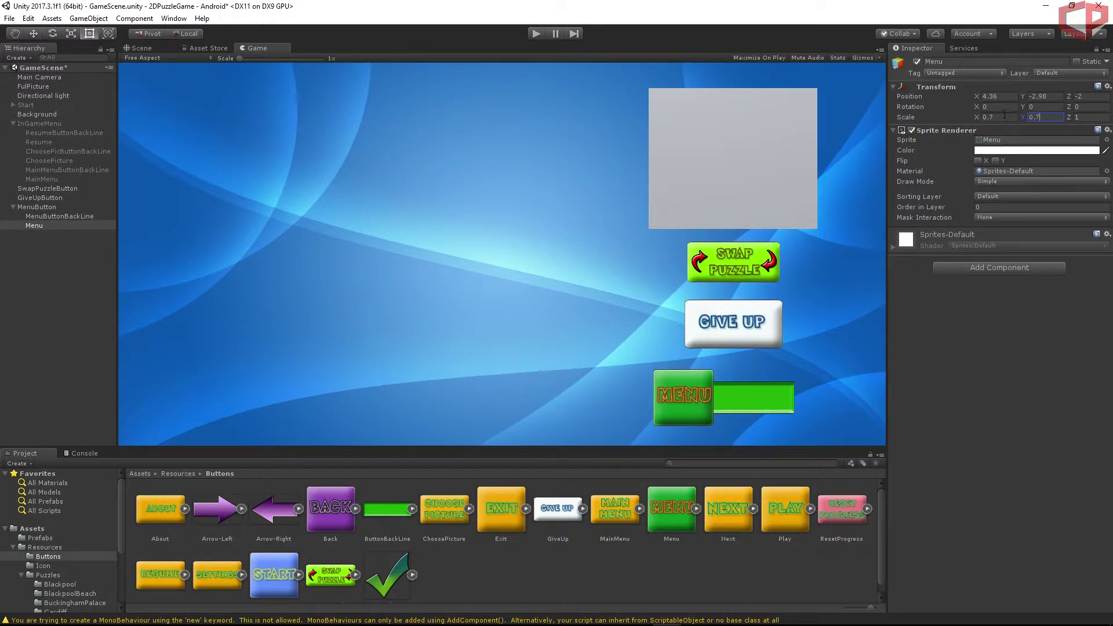
Add a Box Collider component to the Menu sprite.
click(1025, 408)
click(39, 227)
click(991, 268)
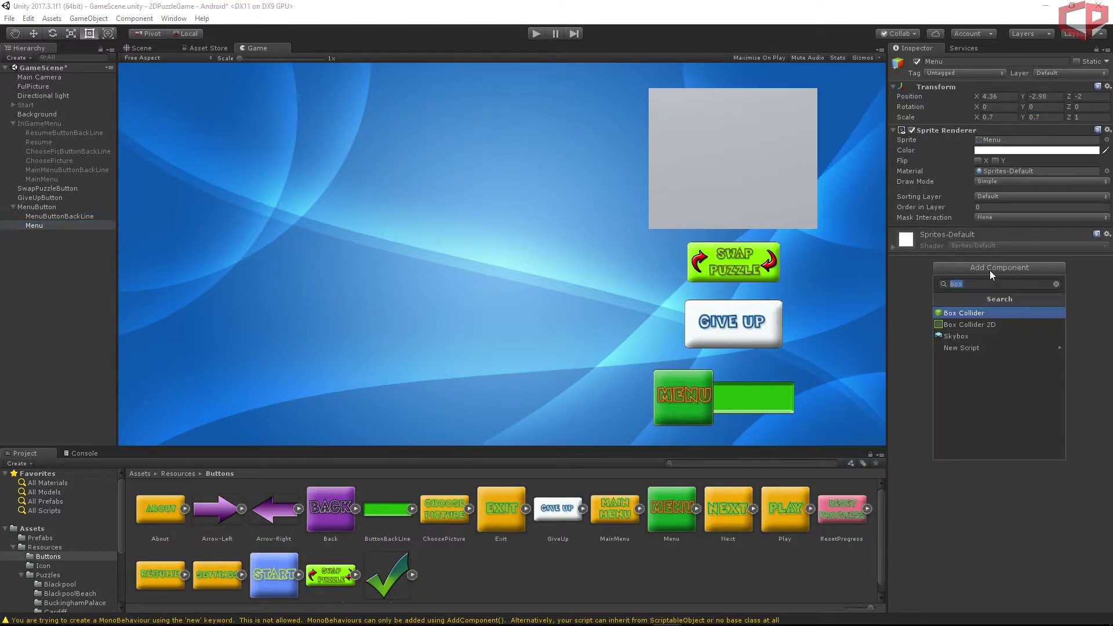
click(967, 313)
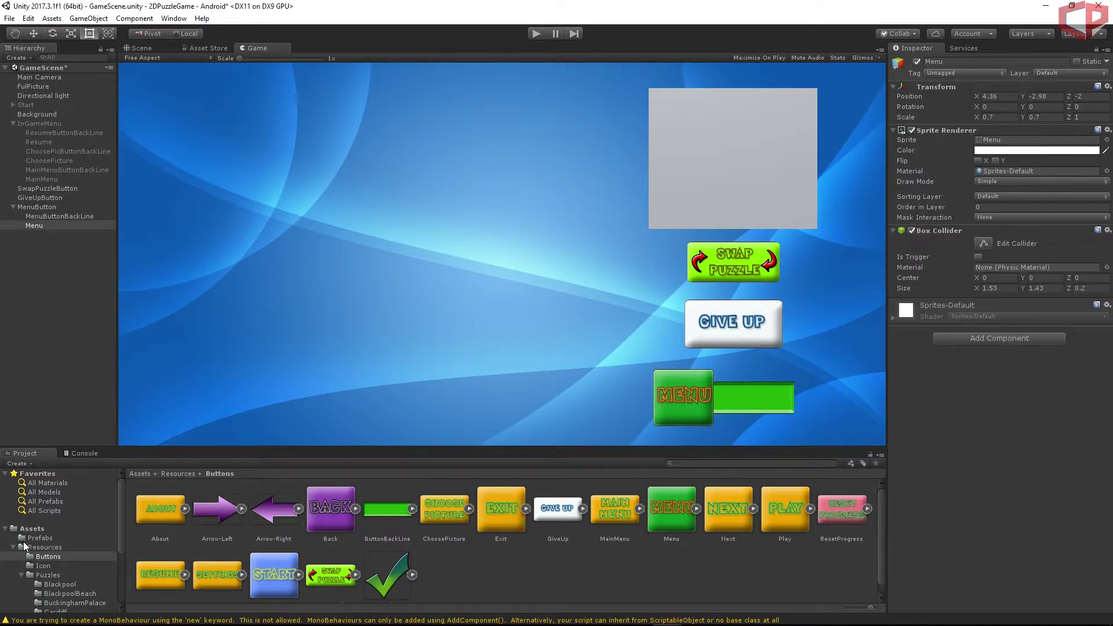
Attach the Buttons script from the Scripts folder to the Menu sprite and set its Type to In Game Button.
scroll(26, 548, down, 3)
click(39, 609)
drag(203, 515, 1042, 406)
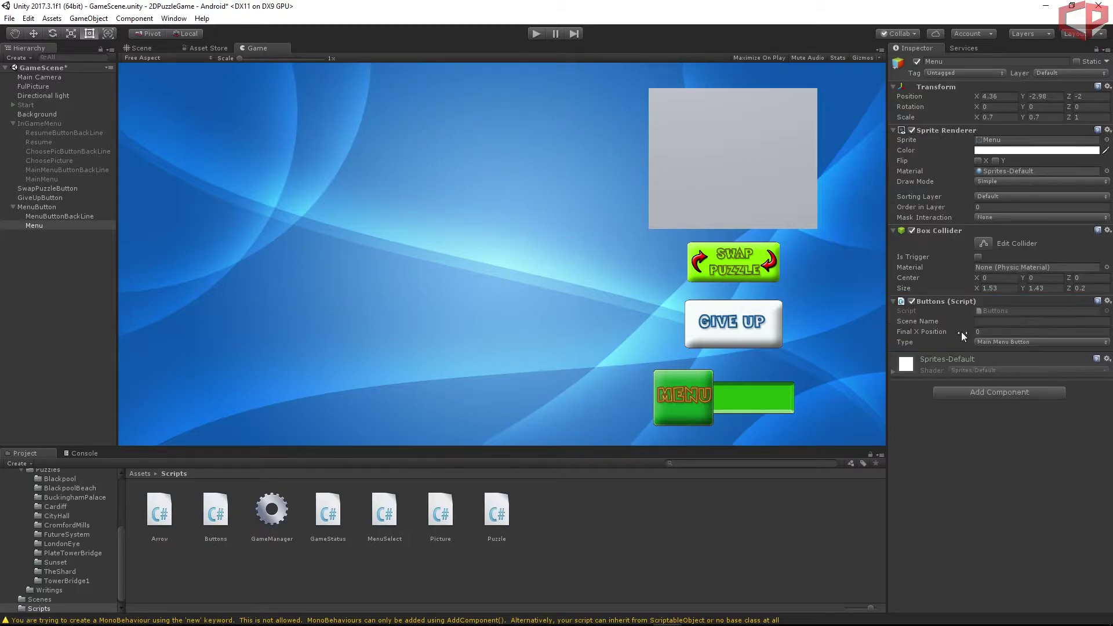
click(1008, 342)
click(1038, 367)
Find the Menu sprite's end position by shifting its X to 6.1, undo the shift, and set Final X Position to 6.1.
drag(978, 92, 1014, 94)
click(1014, 97)
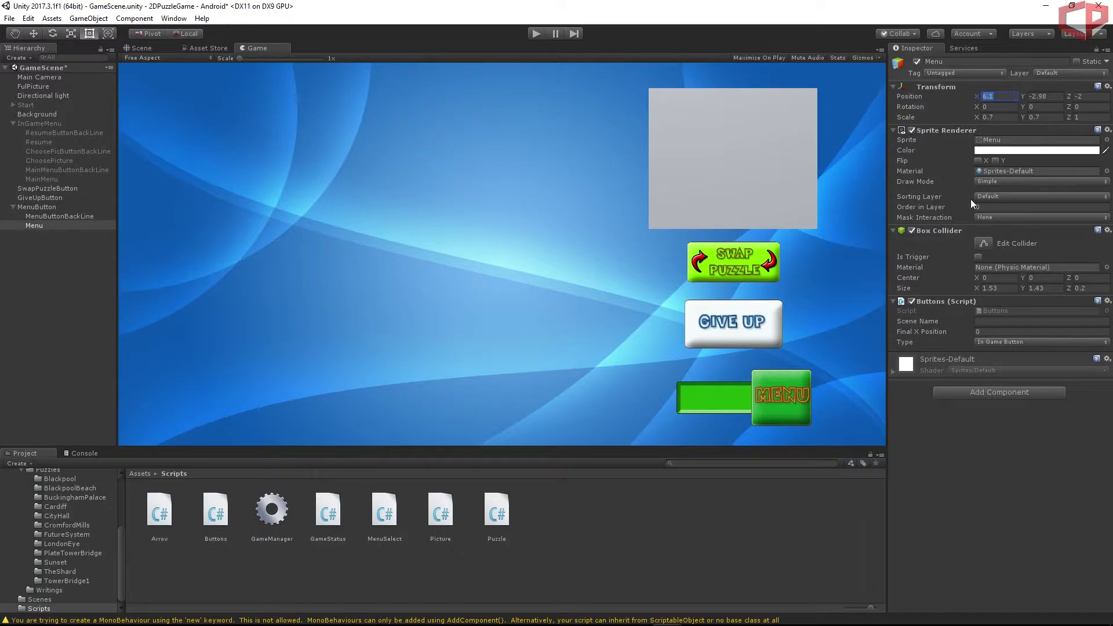
click(989, 332)
key(ctrl+z)
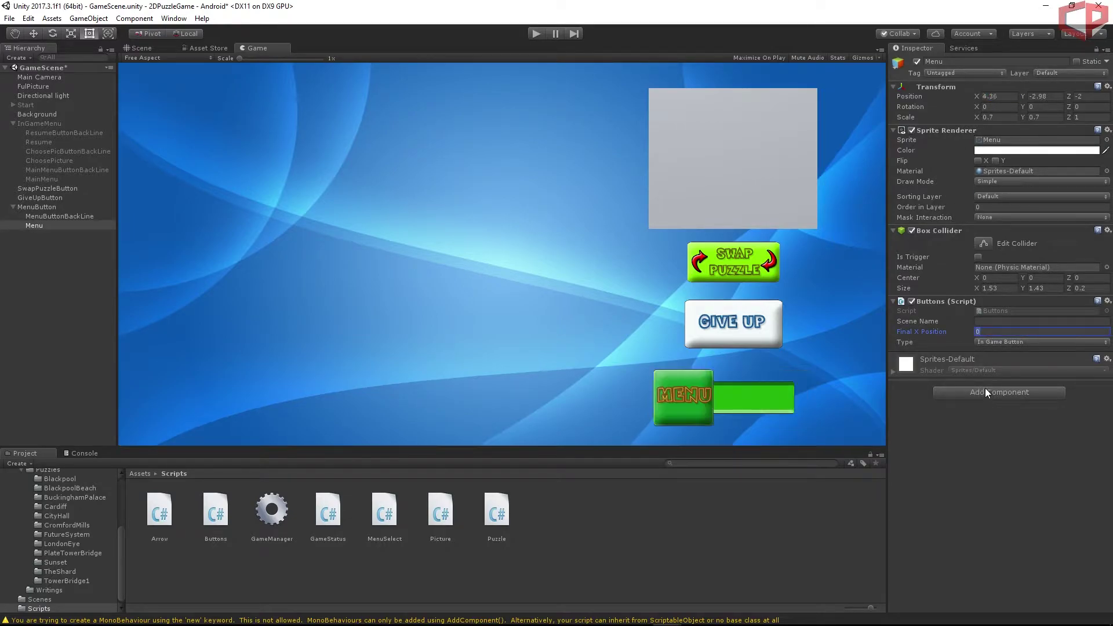
text(6.1)
key(Return)
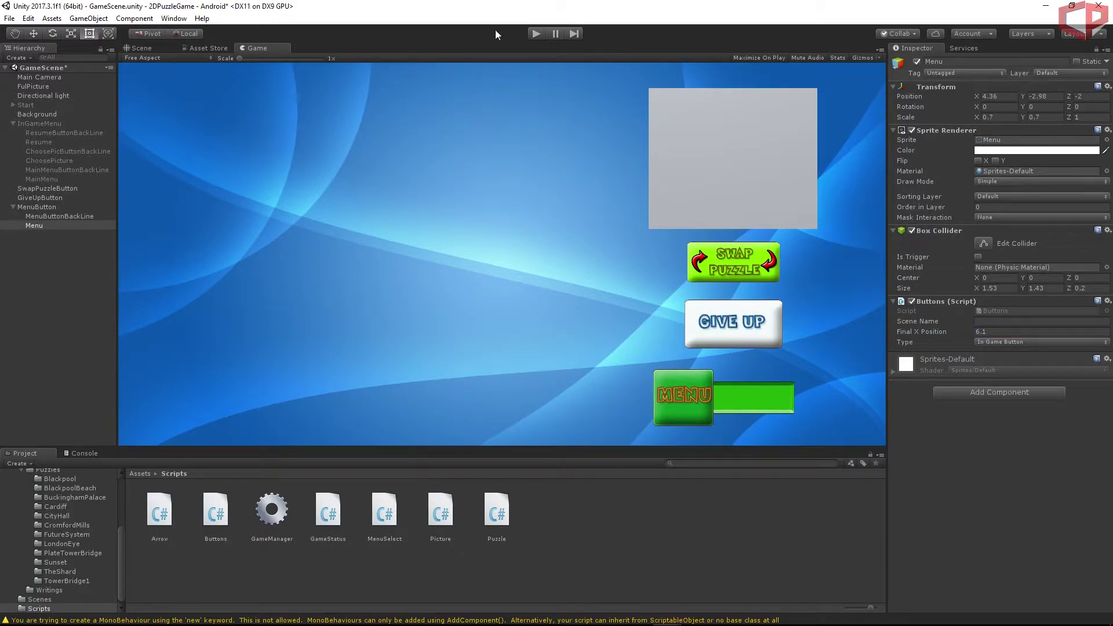
Play the scene to test the Menu button's slide, inspect GiveUpButton's properties, and stop the game.
click(534, 34)
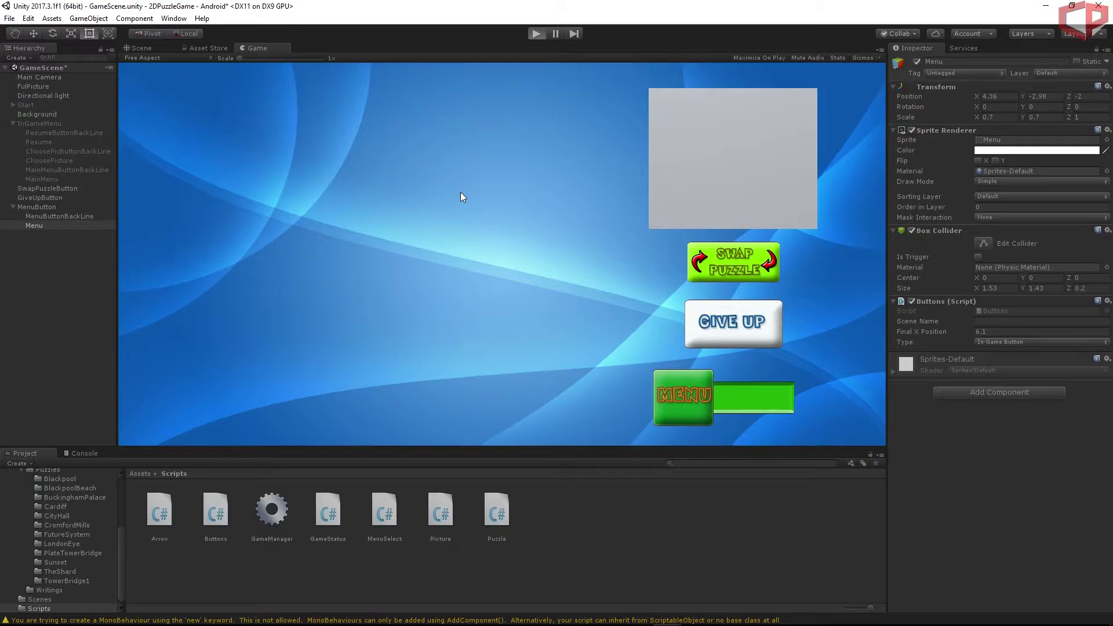
click(683, 400)
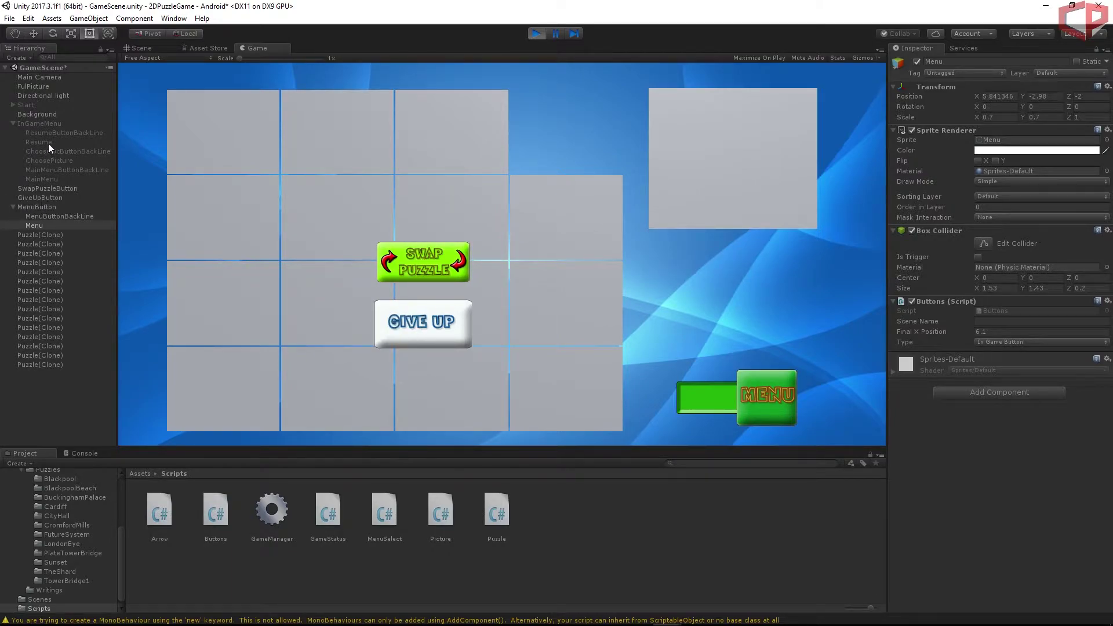
click(39, 198)
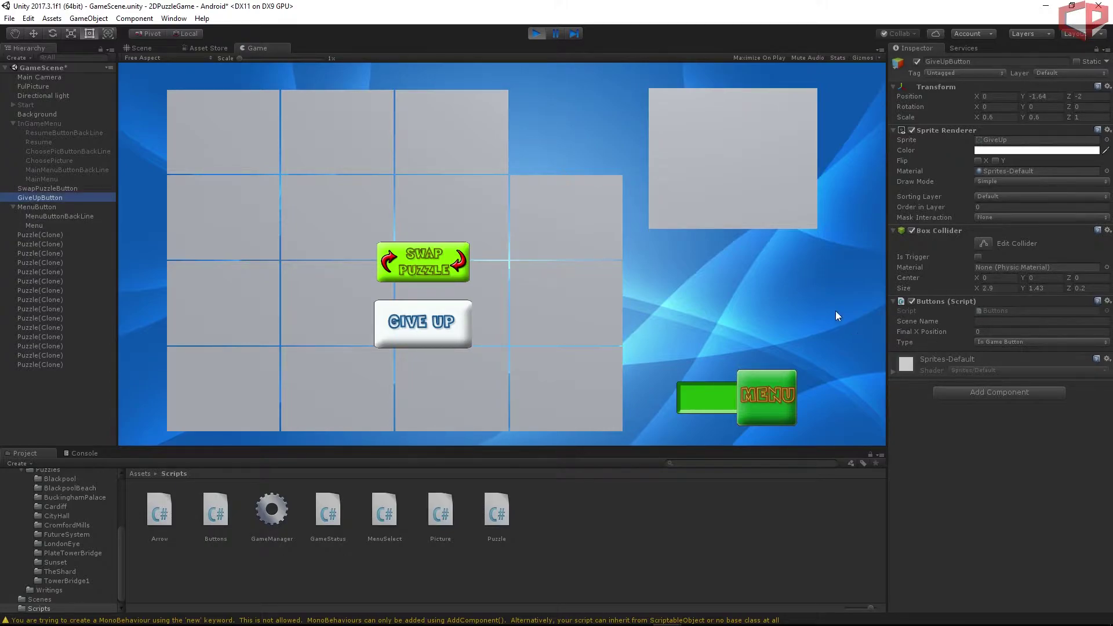
click(550, 267)
click(536, 34)
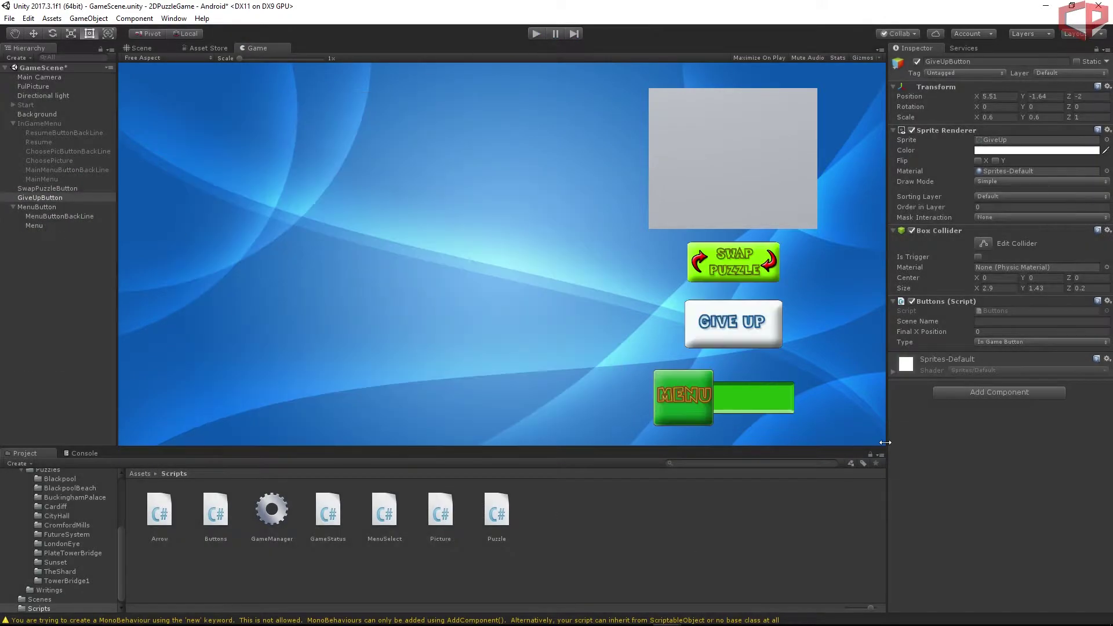
Save the GameScene scene and the project.
click(8, 19)
click(39, 62)
click(8, 21)
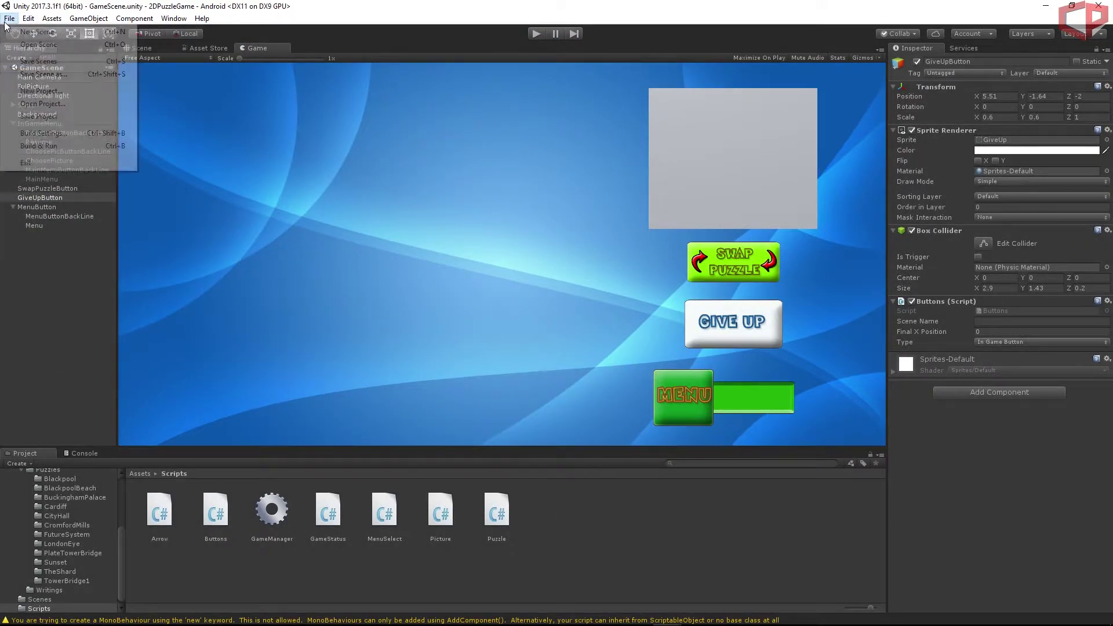
click(38, 116)
Open the Buttons script from the Scripts folder in Visual Studio.
click(48, 609)
click(218, 518)
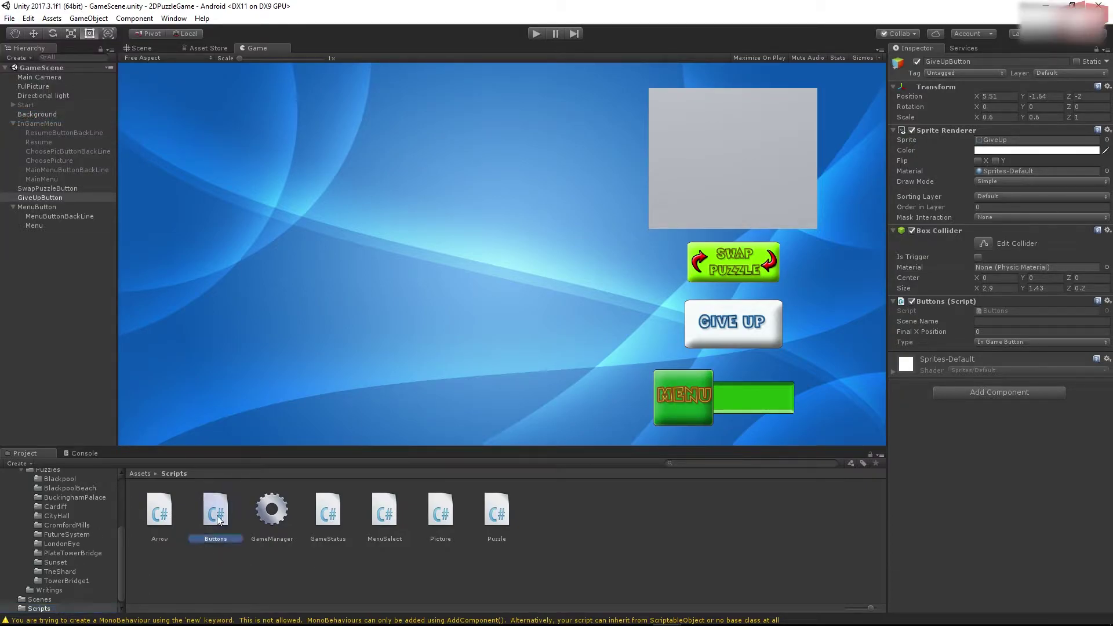
double_click(218, 517)
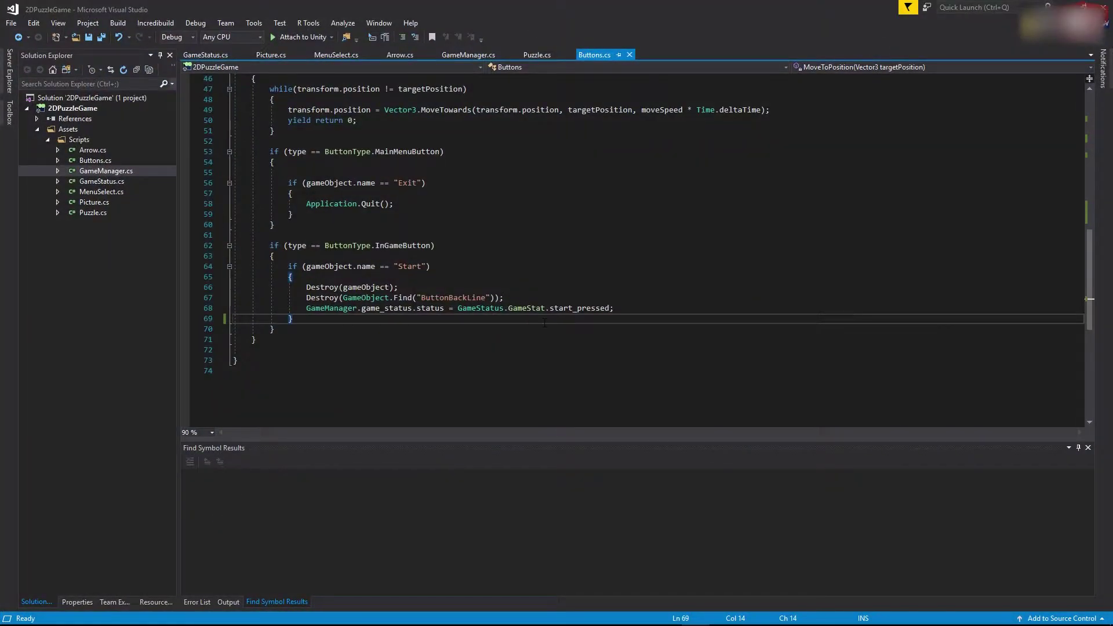
Declare public bool EnableSlidingEffect = true; below the ButtonType type field in the Buttons class and save the script.
click(588, 239)
scroll(588, 239, up, 15)
click(443, 226)
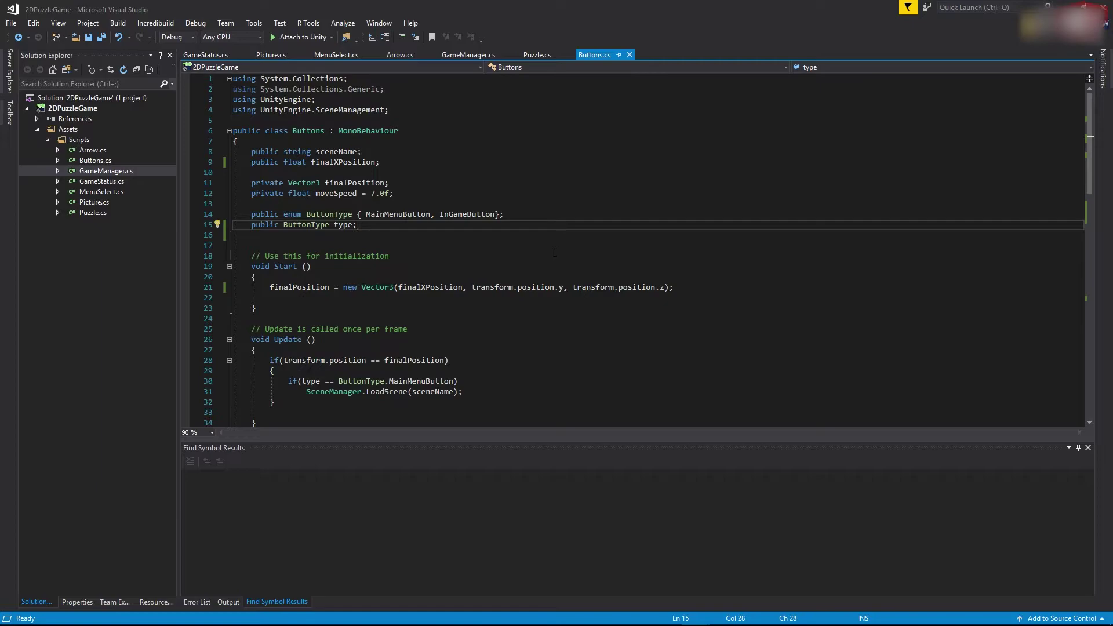
key(Return)
key(Return)
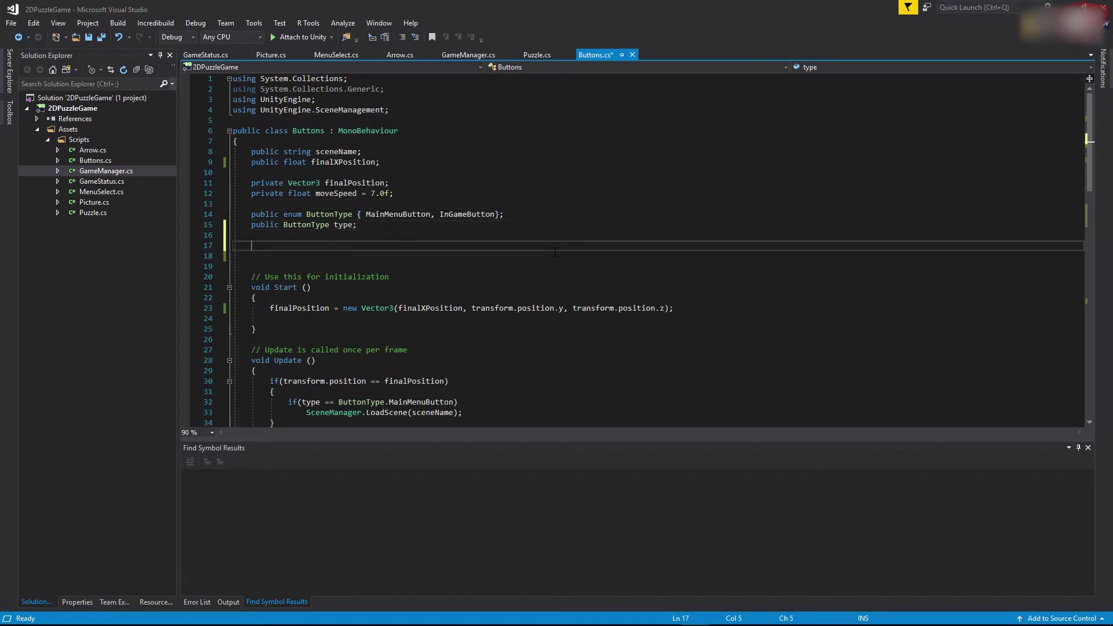
text(public bool EnableSLidingEffect)
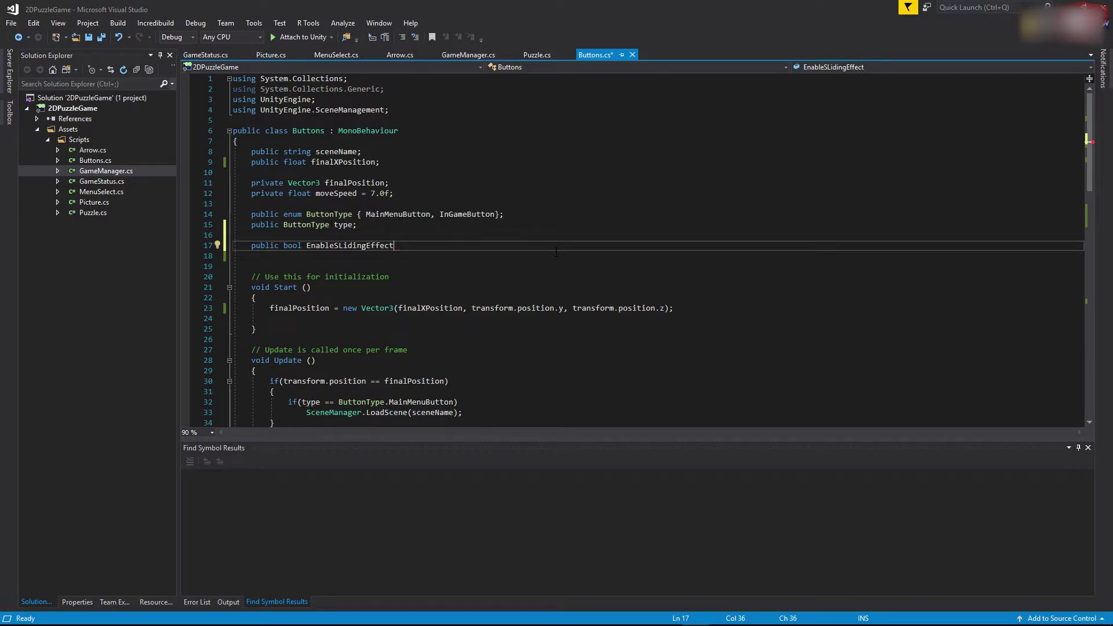
key(Left)
key(BackSpace)
text(l)
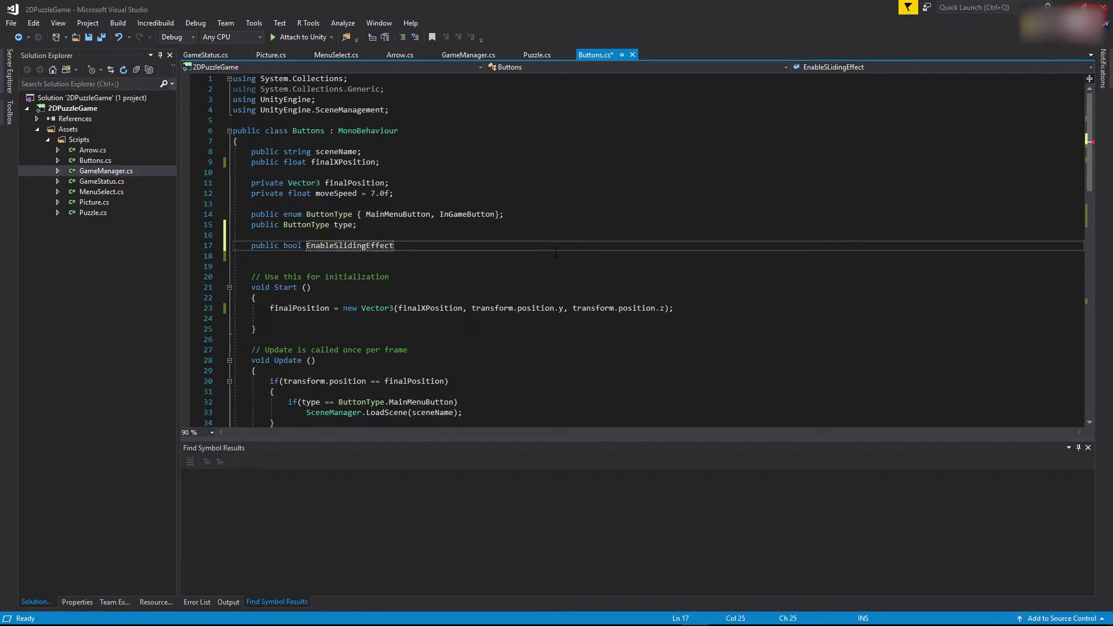
key(End)
text(= )
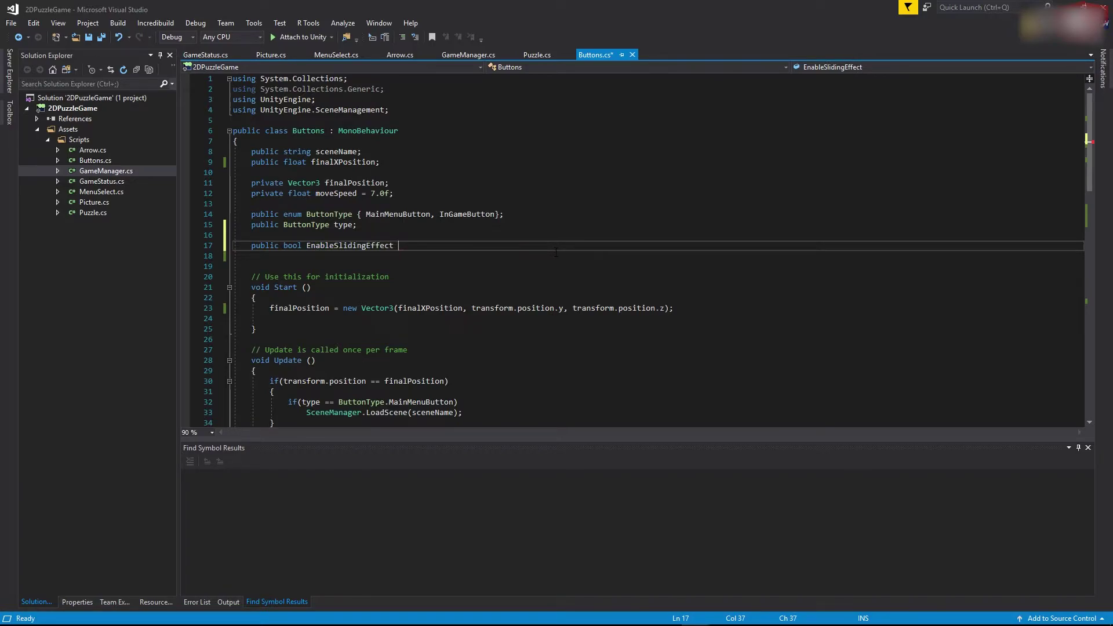
text(true)
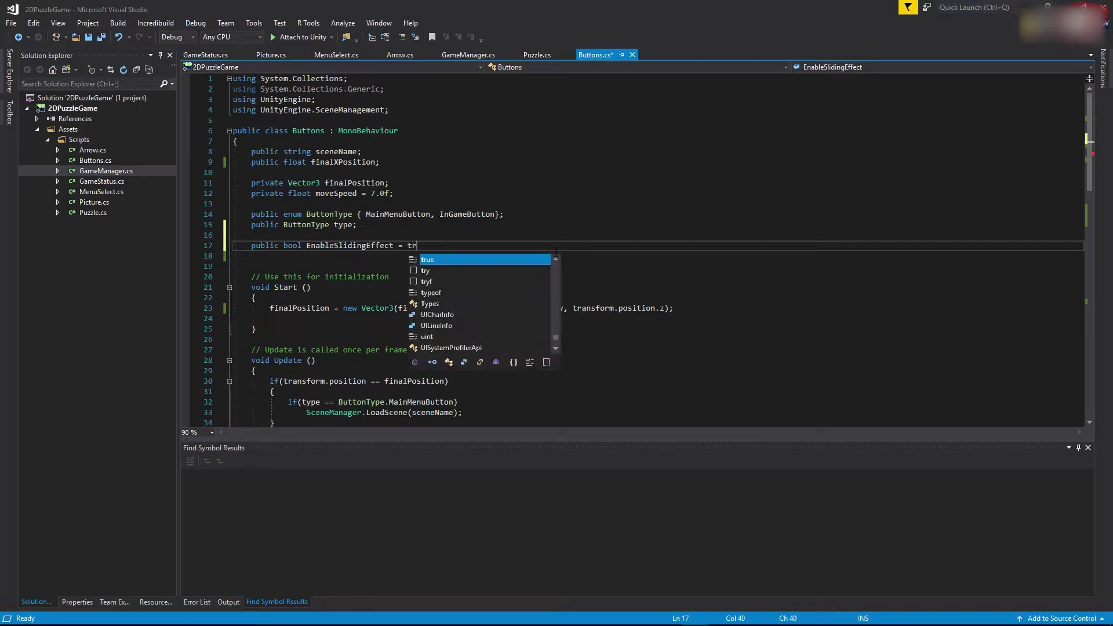
key(Down)
key(Down)
key(Down)
key(Down)
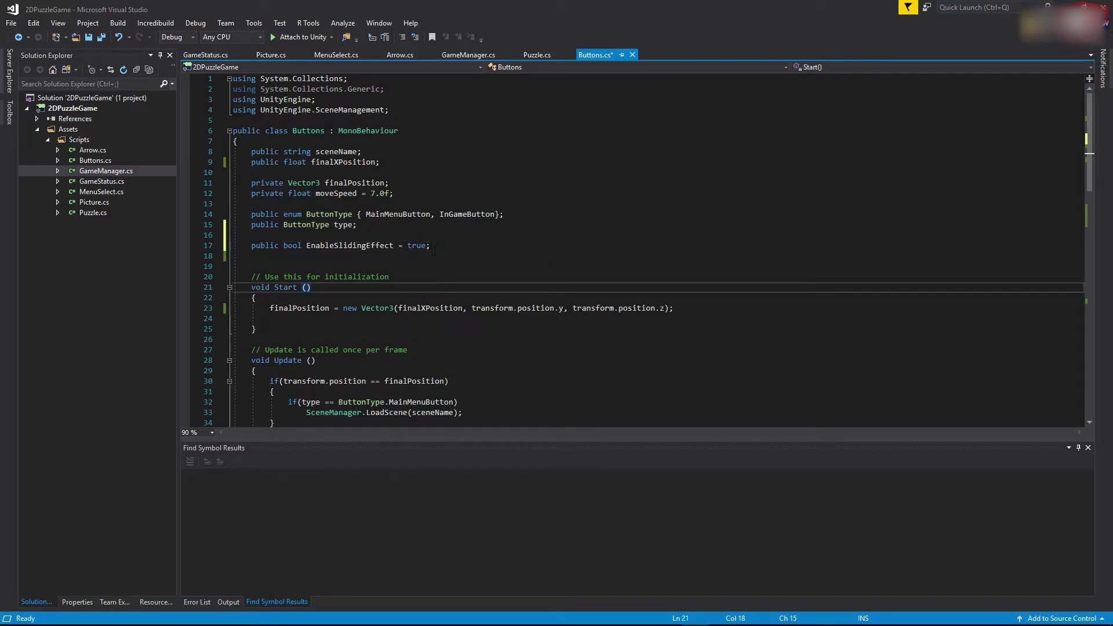
drag(306, 245, 395, 245)
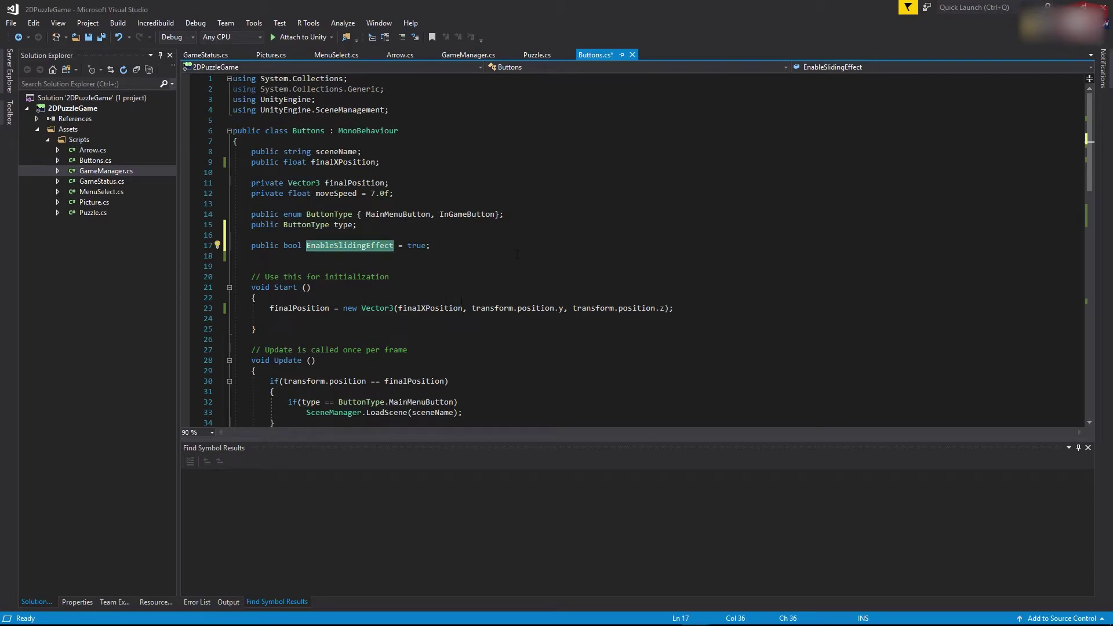
key(ctrl+s)
click(460, 251)
key(Down)
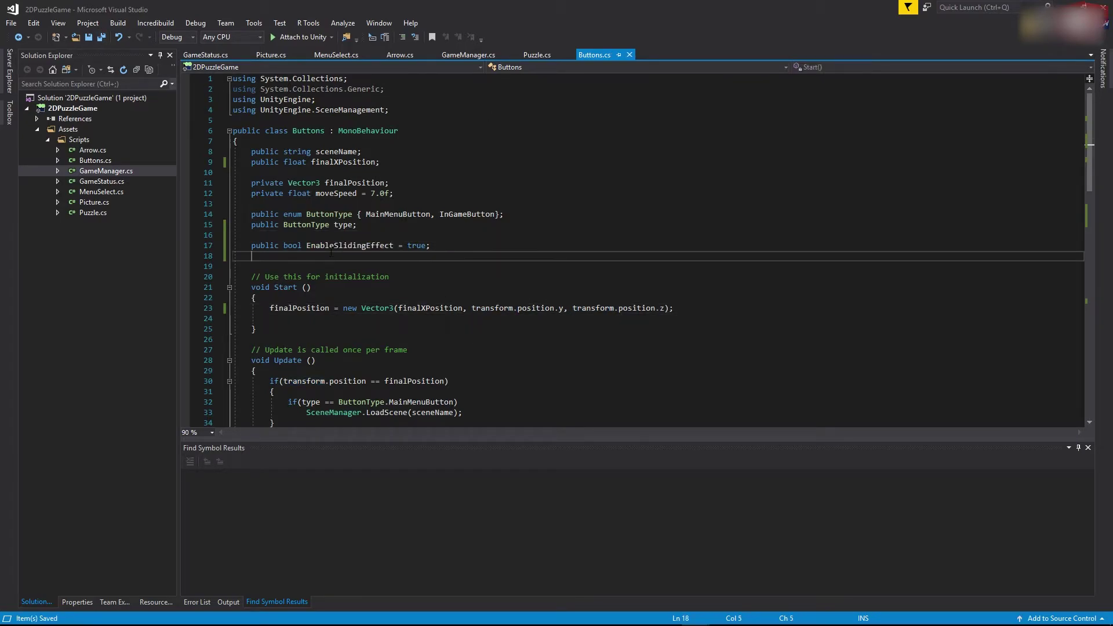
Add the condition if (EnableSlidingEffect == true) at the start of the OnMouseDown method.
scroll(462, 260, down, 2)
scroll(465, 273, down, 6)
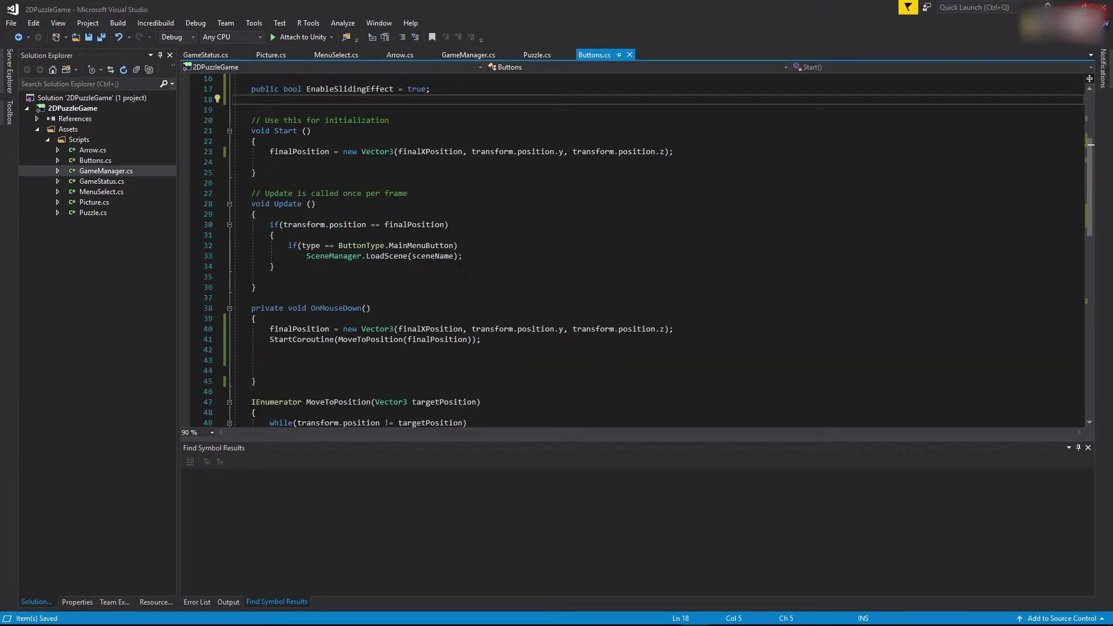
click(528, 273)
key(Up)
key(Up)
key(Up)
key(Up)
key(Up)
key(Return)
text(if(EnableSlidingEffect)
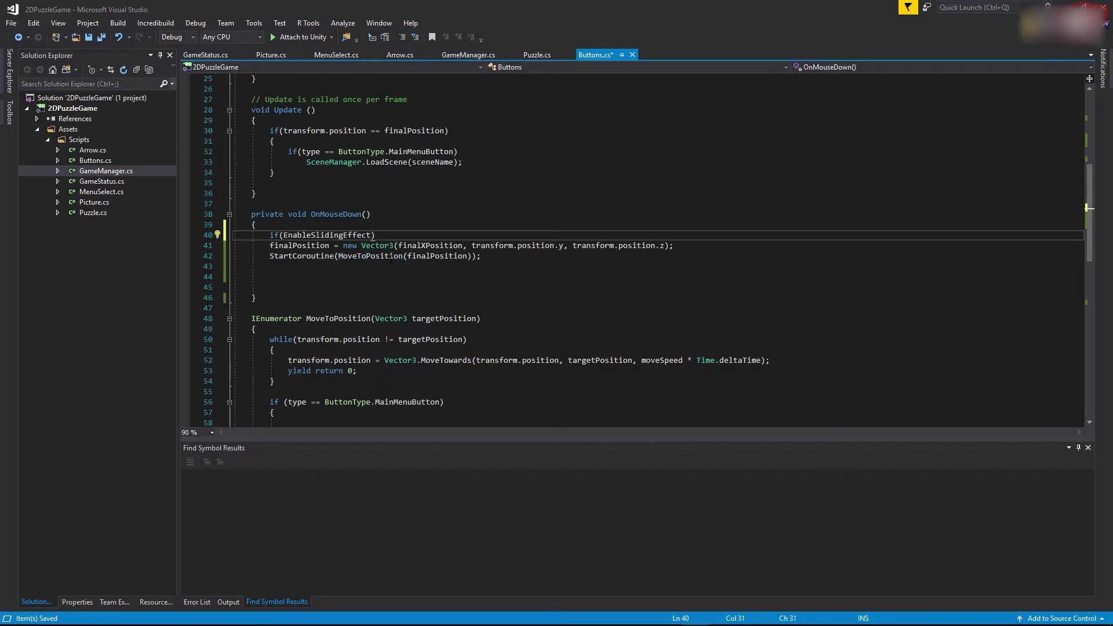
text(== true)
key(End)
Enclose OnMouseDown's finalPosition assignment and StartCoroutine call in braces under the EnableSlidingEffect condition.
key(Return)
text({)
key(Down)
key(Down)
key(End)
key(Return)
text(})
key(Down)
key(Down)
double_click(400, 266)
click(536, 287)
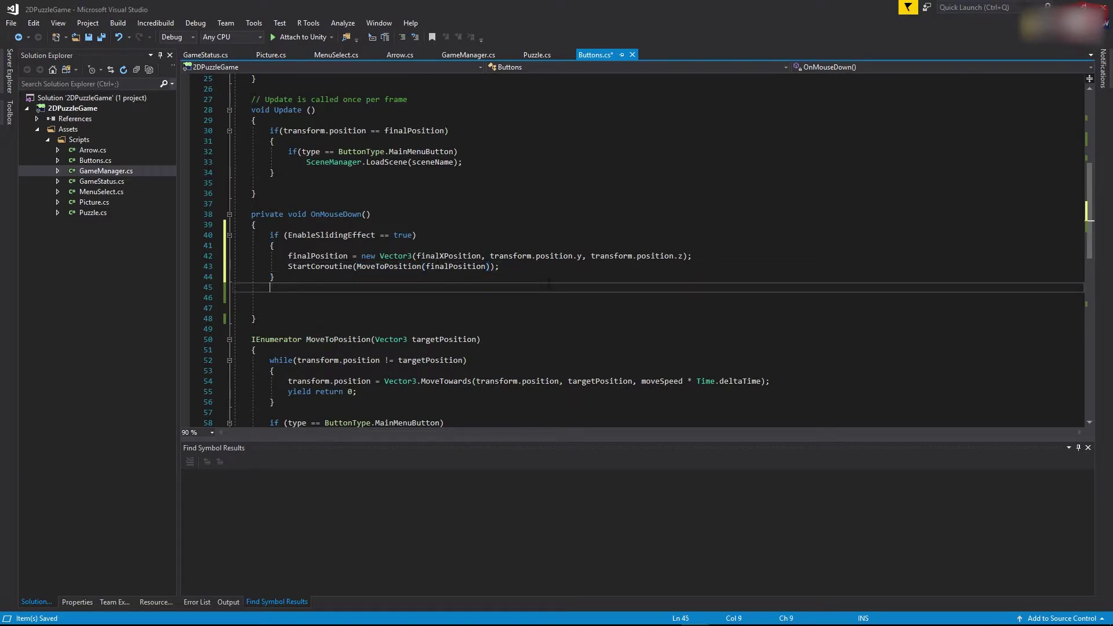
scroll(553, 271, up, 2)
key(Up)
key(Up)
key(Up)
key(Up)
key(Up)
key(Up)
click(539, 193)
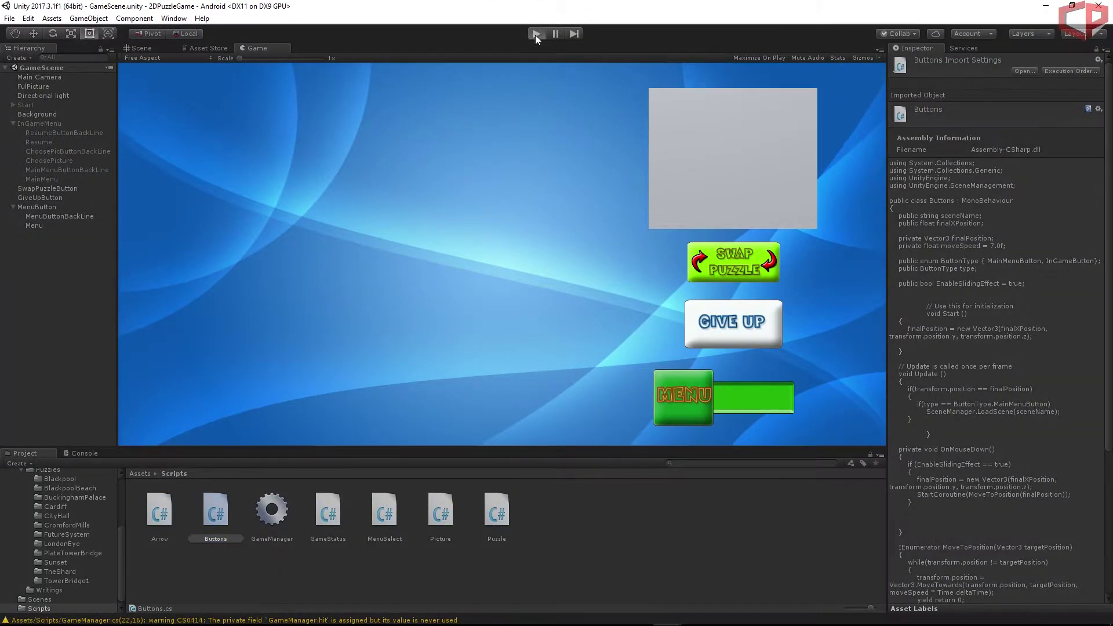
Switch back to Unity, play the scene to test the Swap Puzzle and Give Up buttons, and stop the game.
key(ctrl+p)
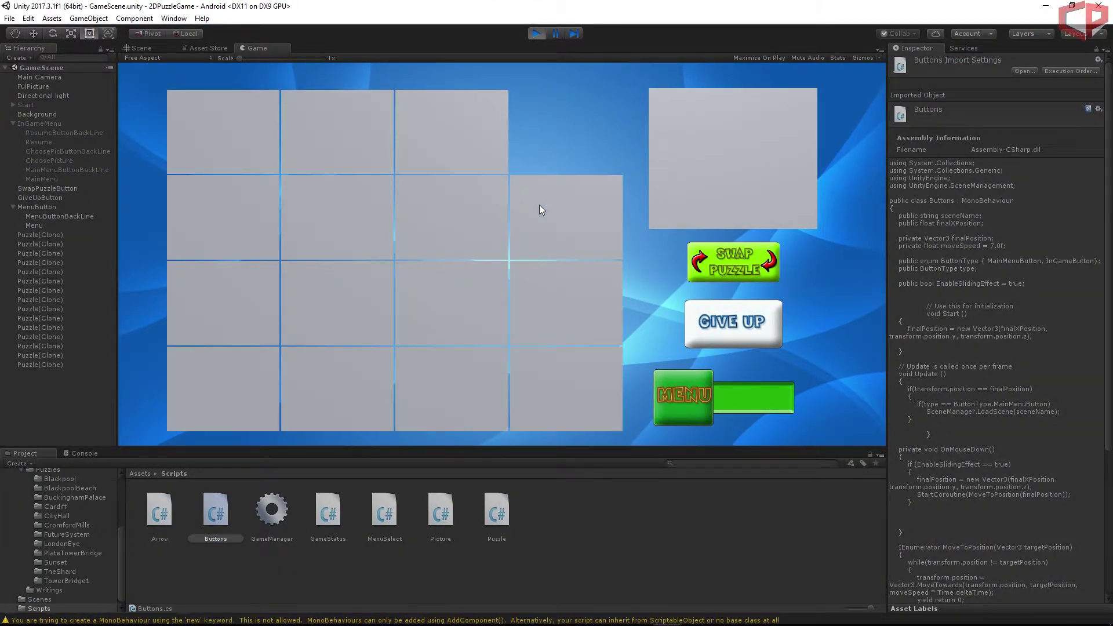
click(729, 276)
click(734, 322)
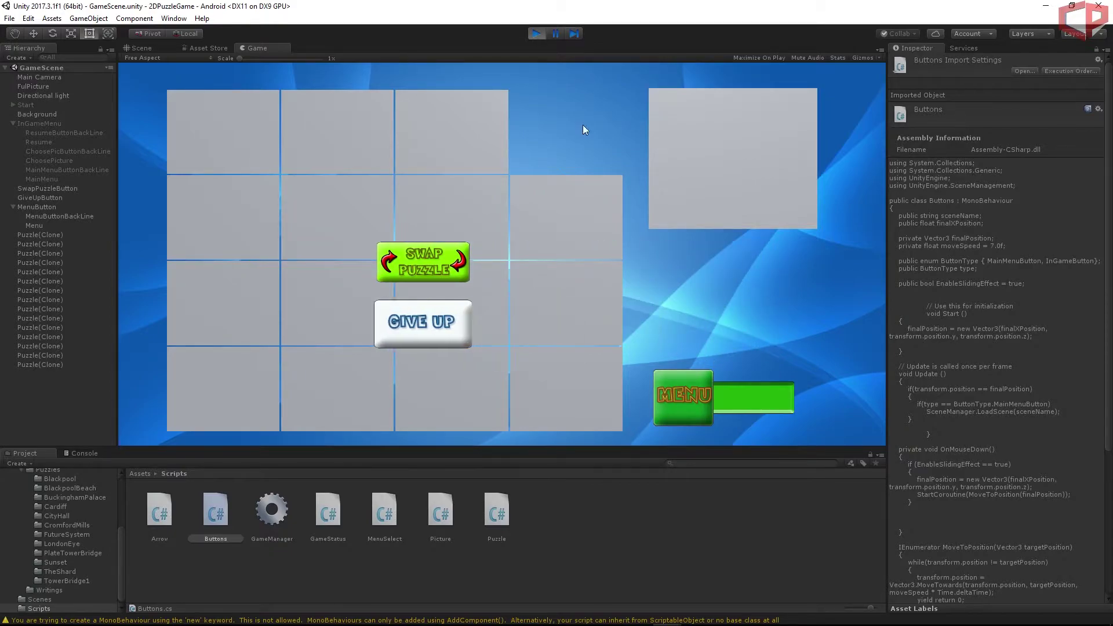
click(545, 33)
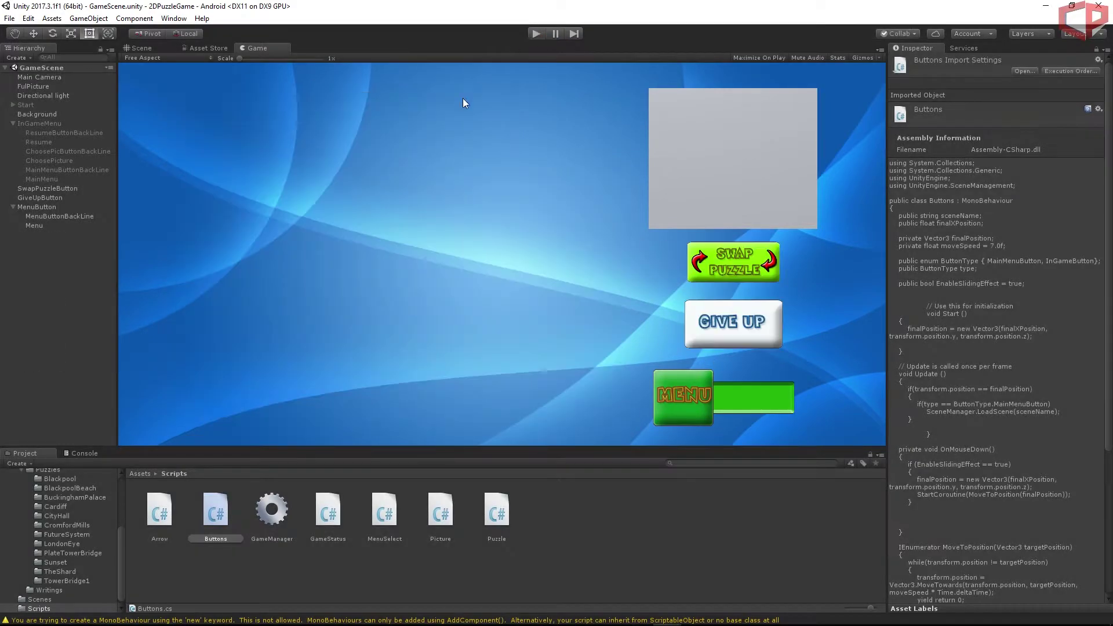
Disable Enable Sliding Effect in the Buttons script of both GiveUpButton and SwapPuzzleButton.
click(24, 198)
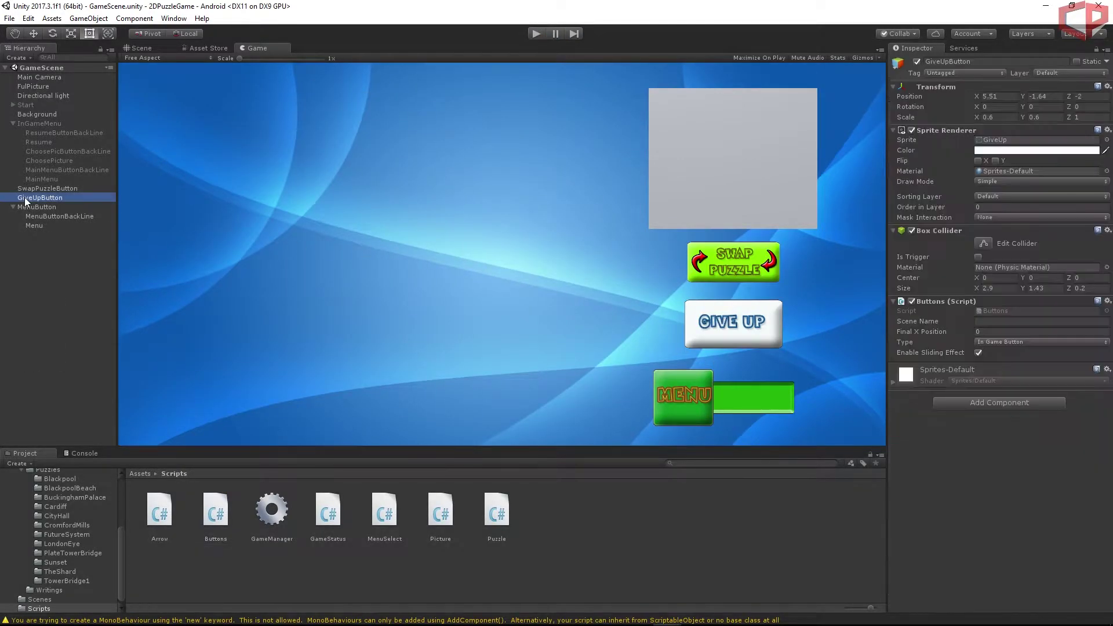
click(977, 352)
click(55, 188)
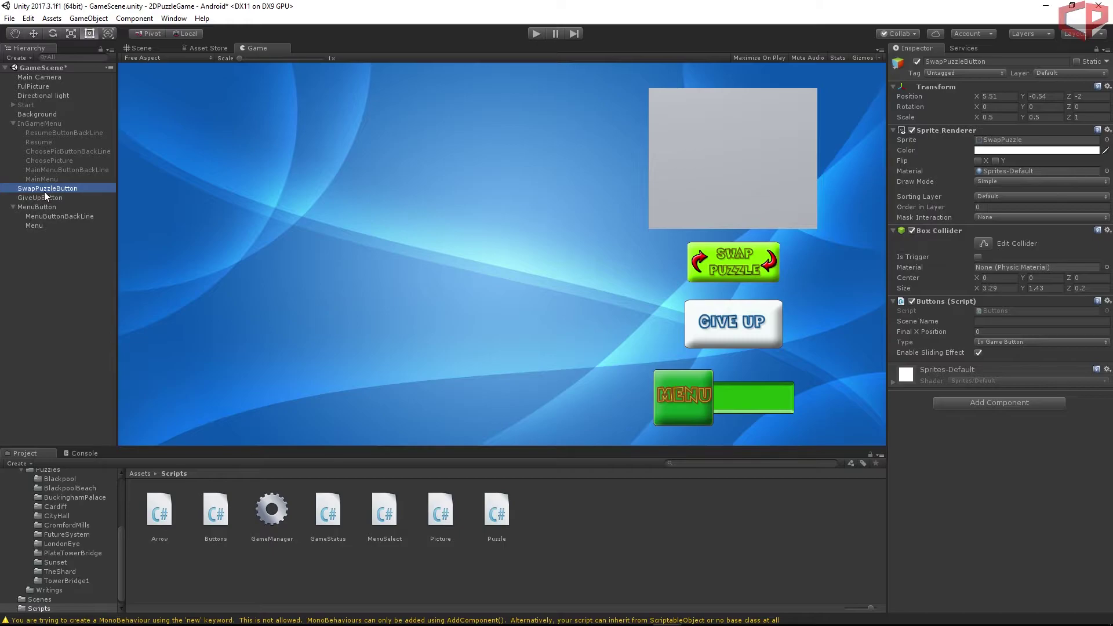
click(979, 353)
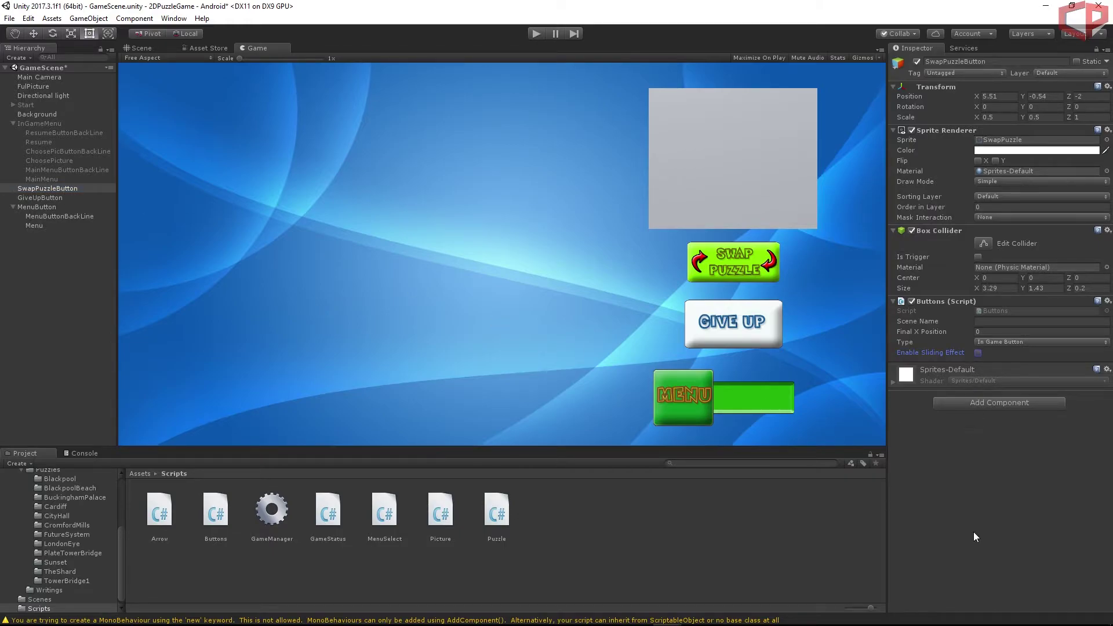
Play the scene to check how the side buttons respond with the changed sliding settings, and stop the game.
click(537, 34)
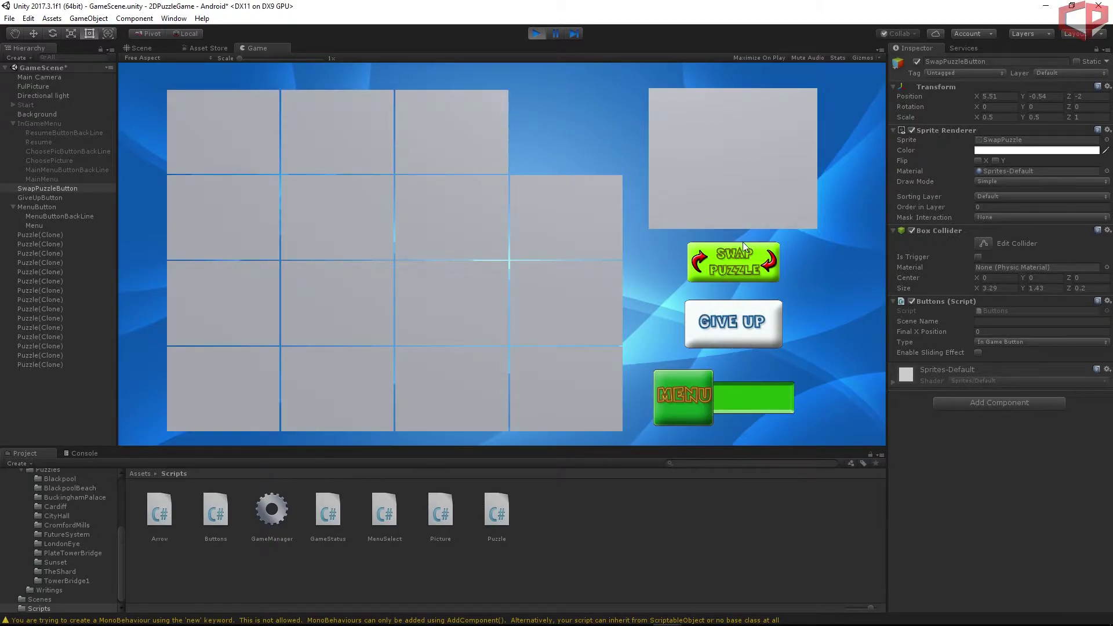
click(677, 406)
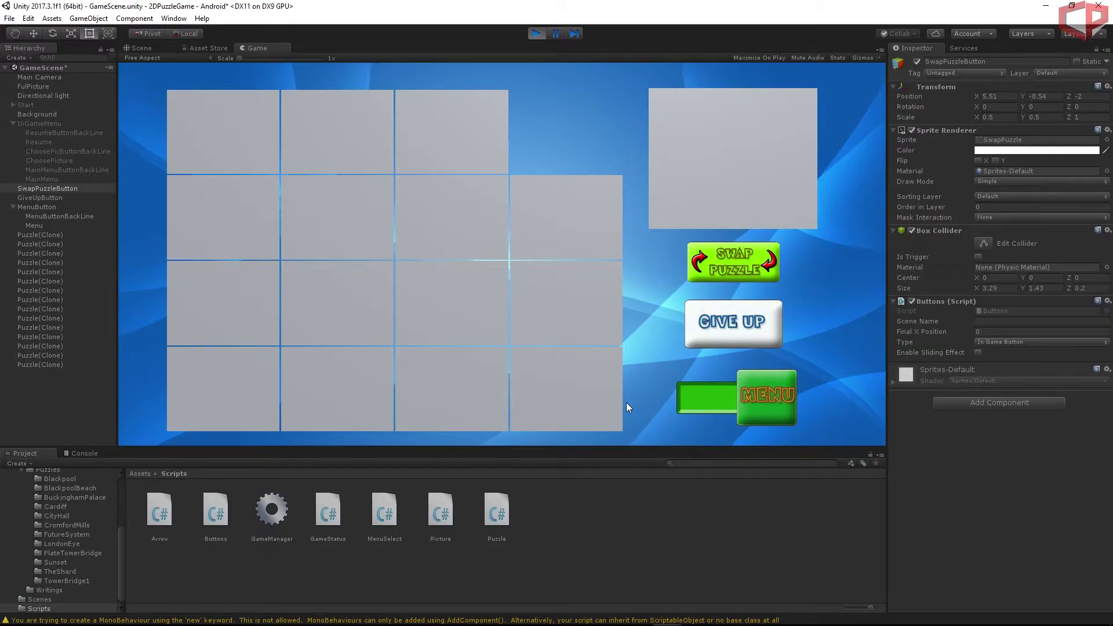
click(537, 34)
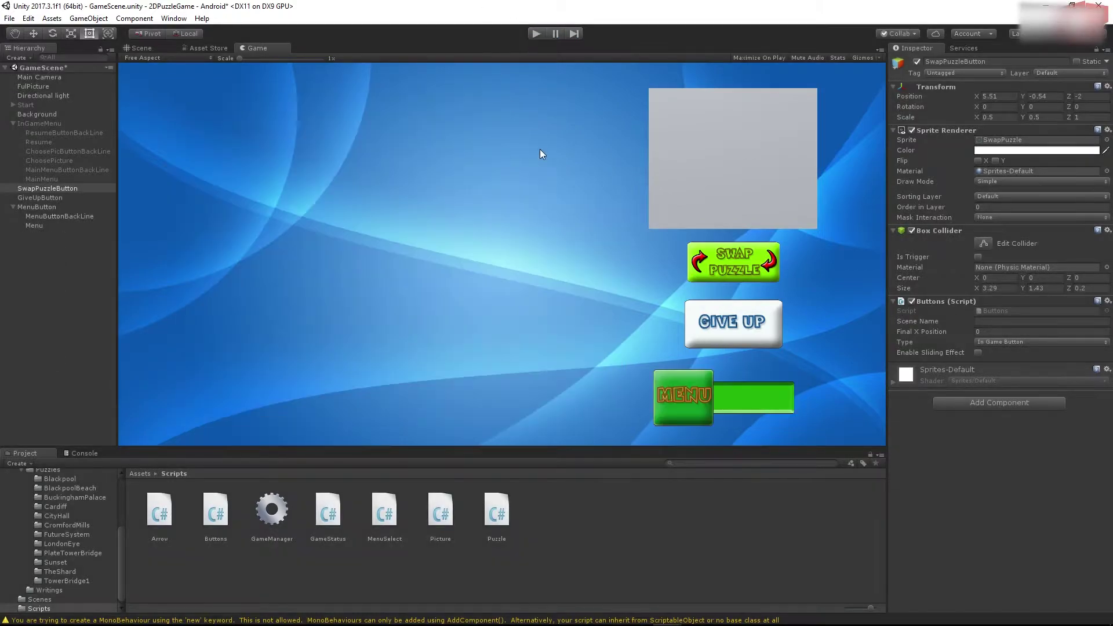
Switch to Visual Studio and declare a private Vector3 startPosition below the EnableSlidingEffect field in Buttons.cs.
click(1046, 5)
scroll(638, 245, up, 6)
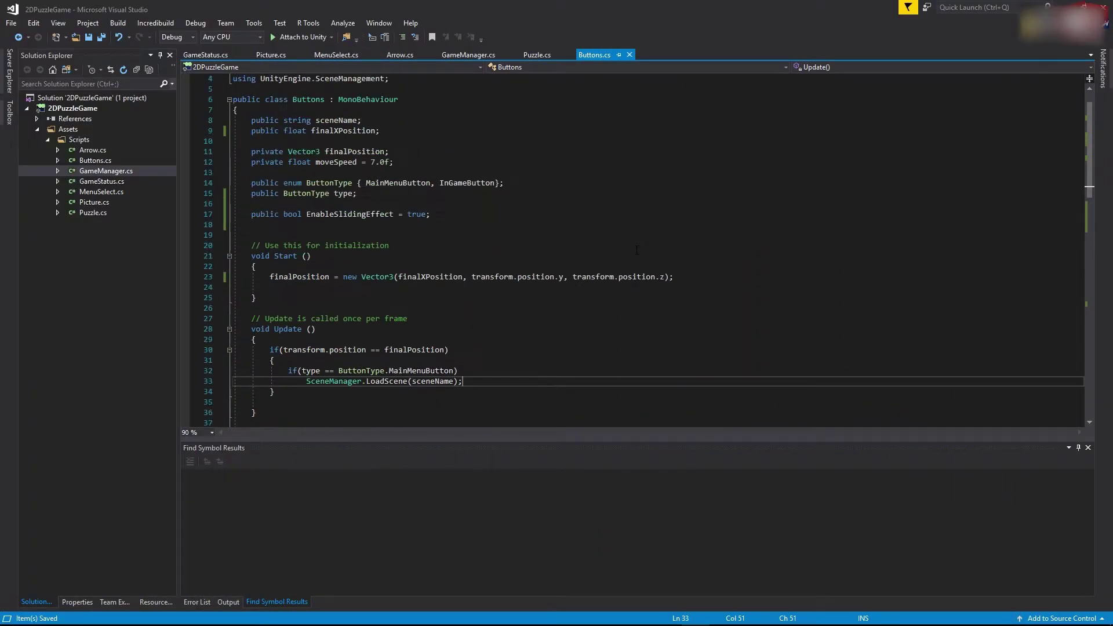
click(478, 245)
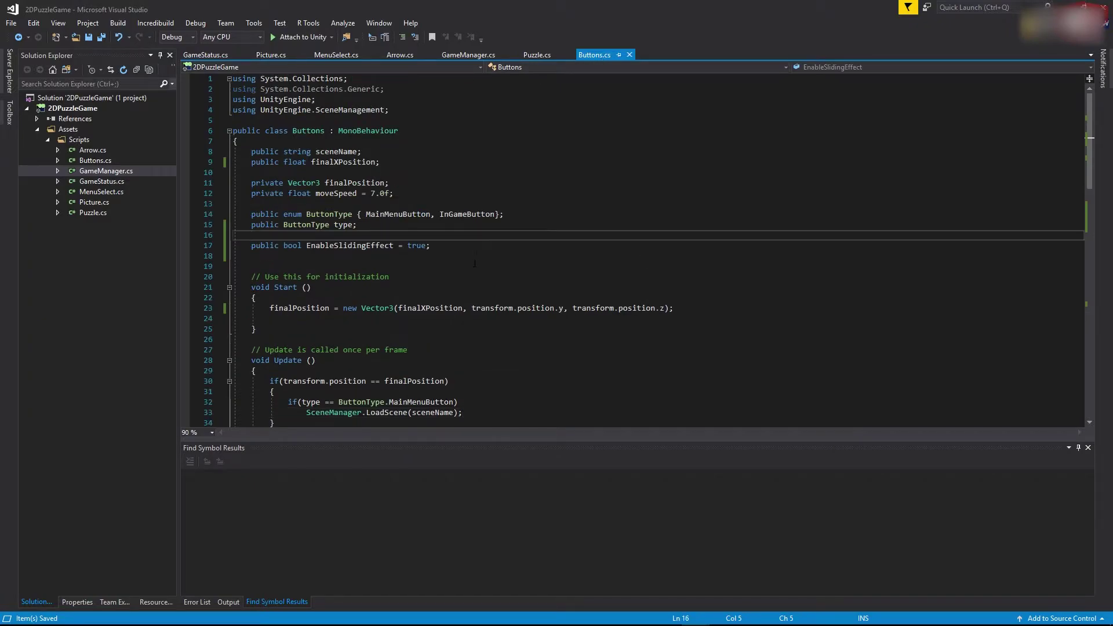
key(Return)
key(Return)
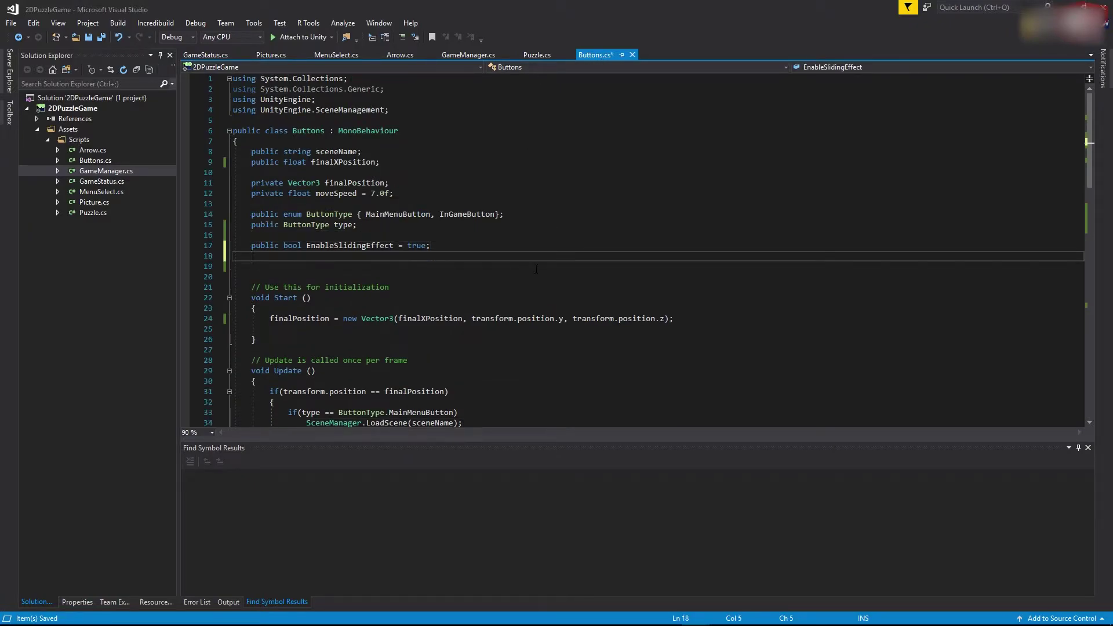
text(privat)
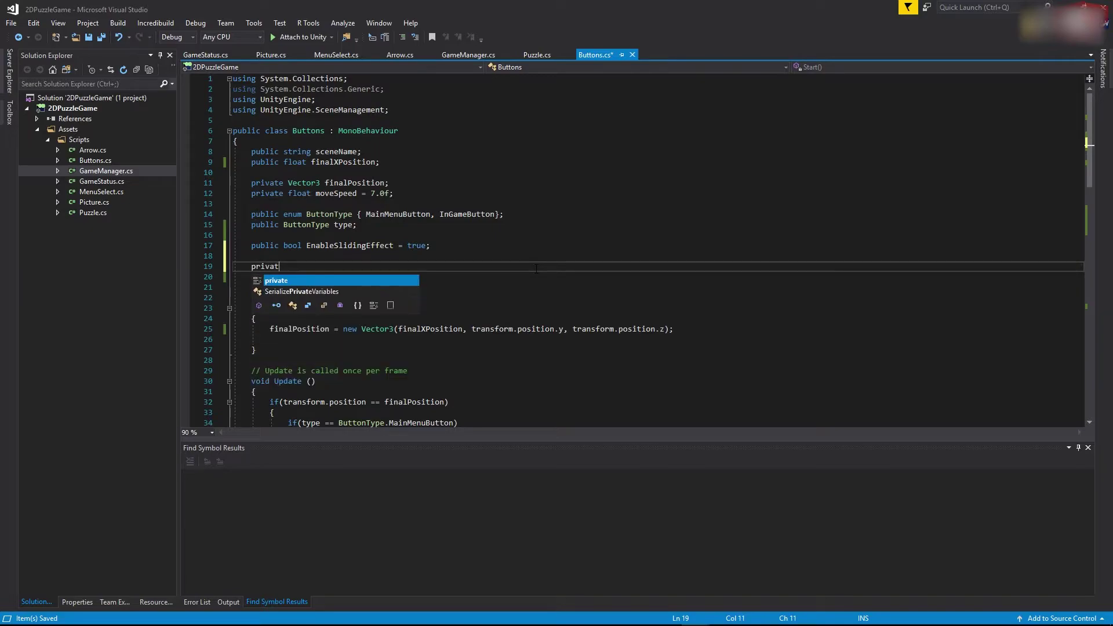
text(e Vector3 )
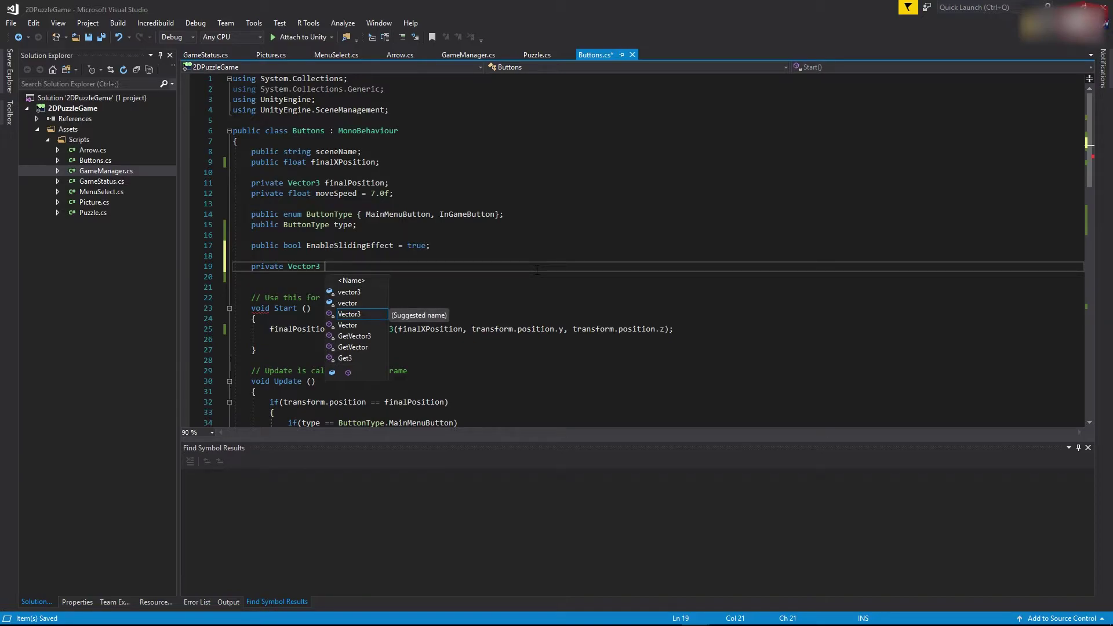
text(startPo)
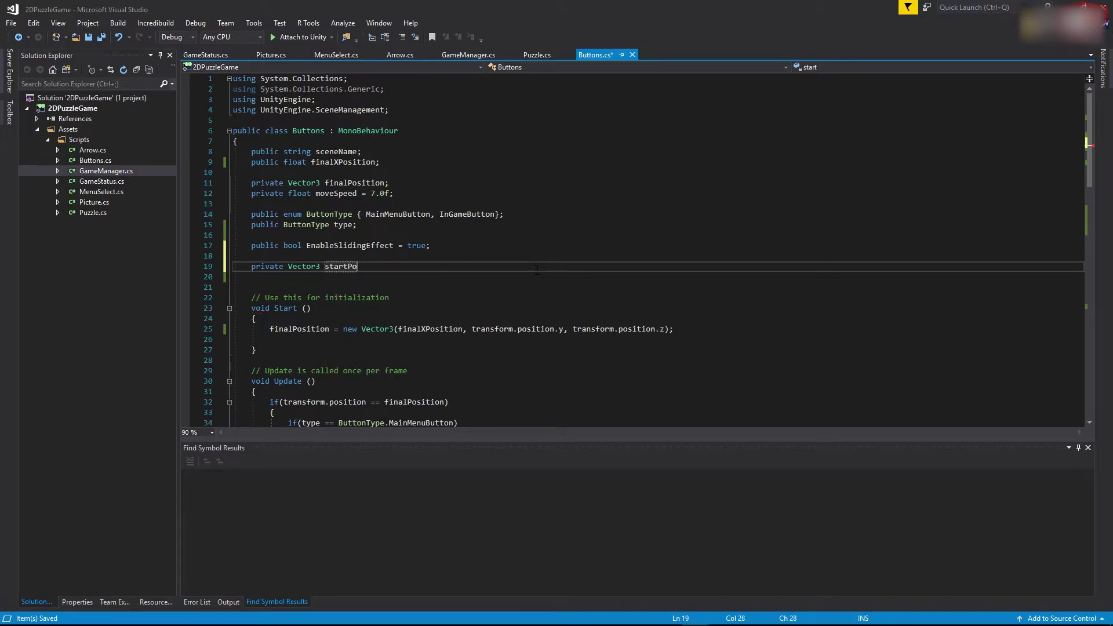
text(sition;)
In Start(), assign gameObject.transform.position to startPosition below the finalPosition assignment.
double_click(351, 266)
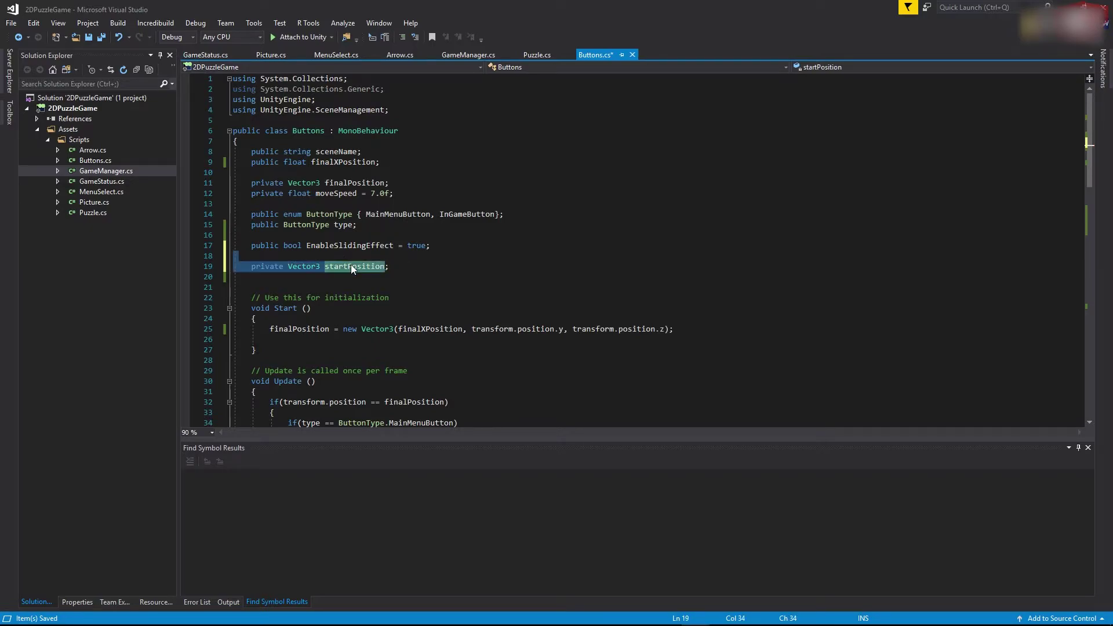
click(282, 328)
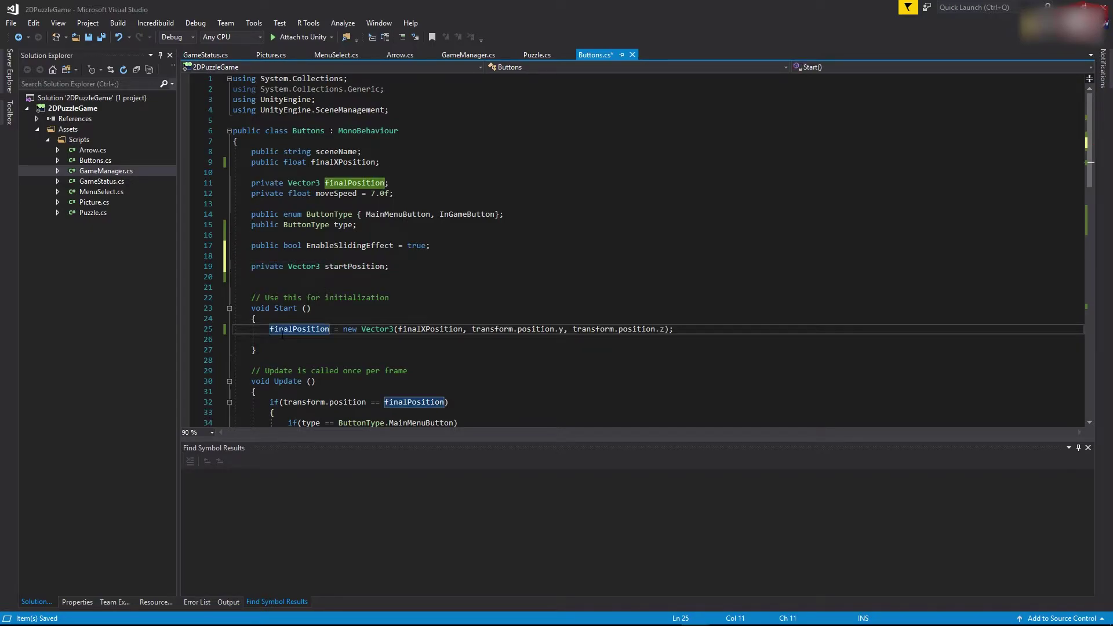
key(End)
key(Return)
text(startPosition = )
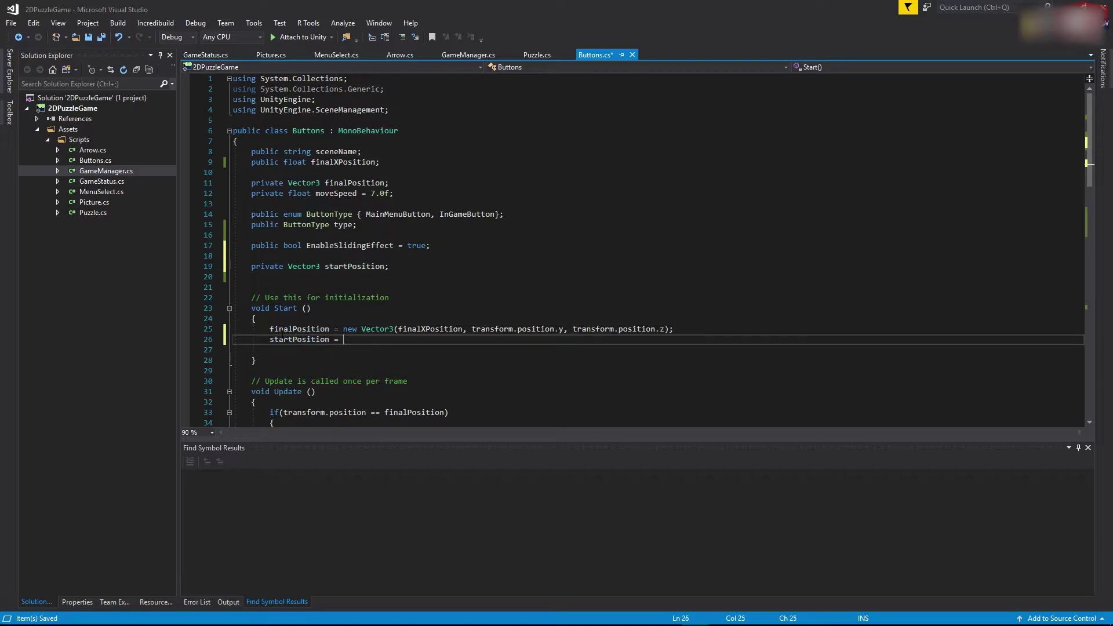
text(game)
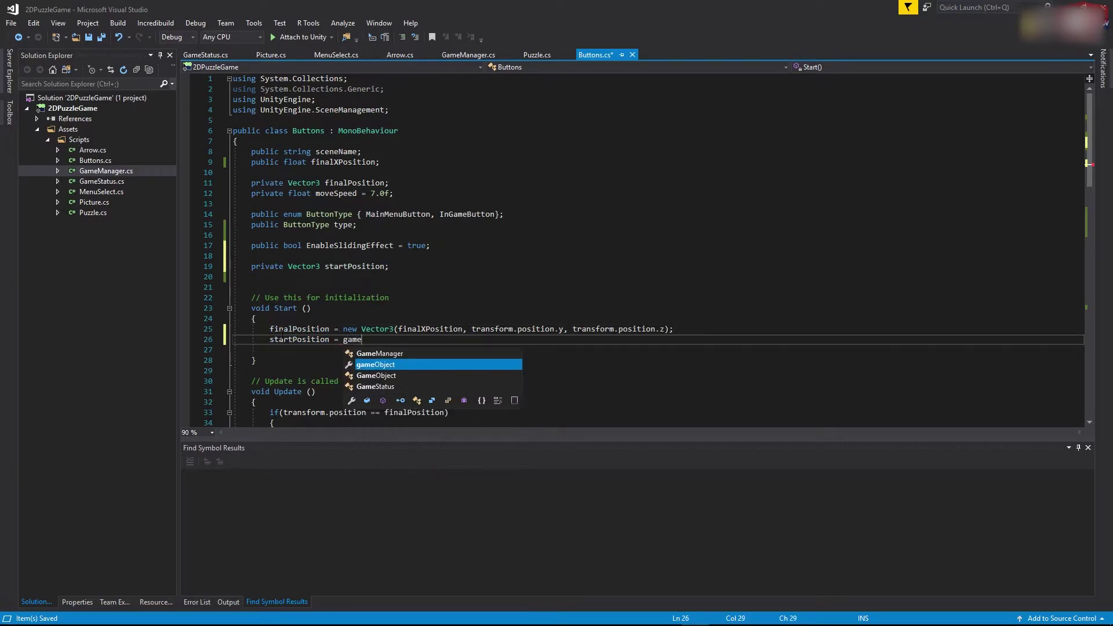
text(Object.tr)
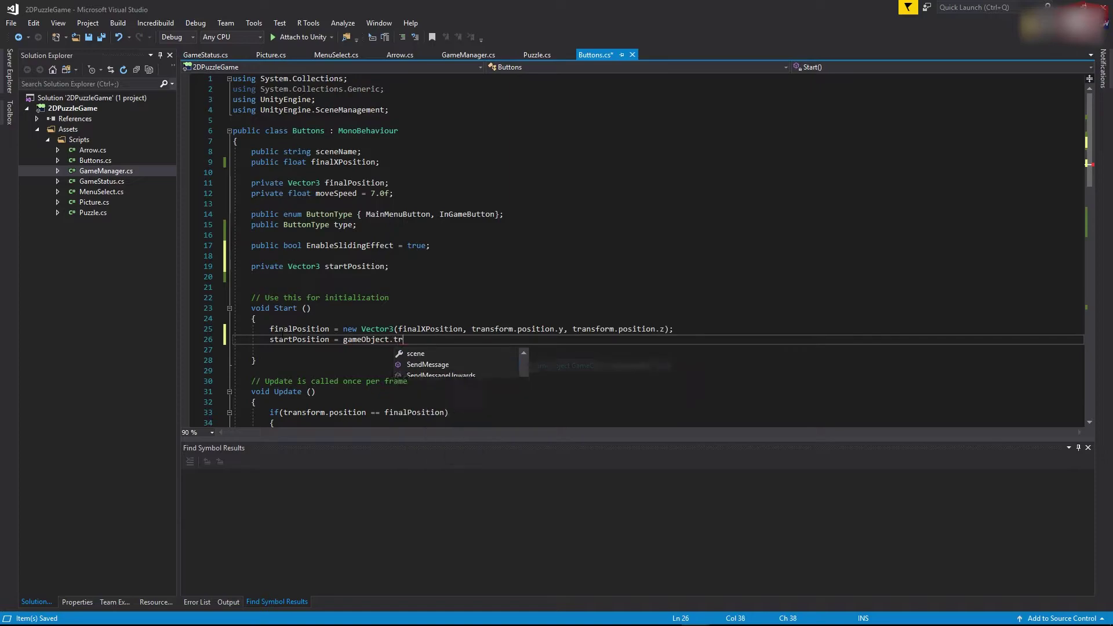
text(ansform.position)
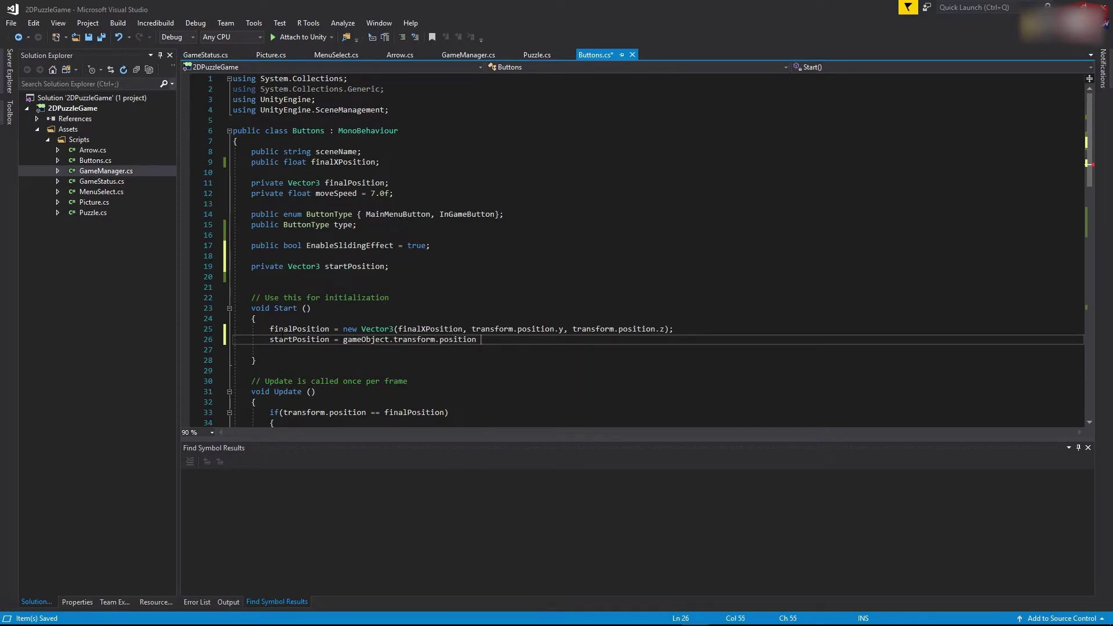
click(464, 214)
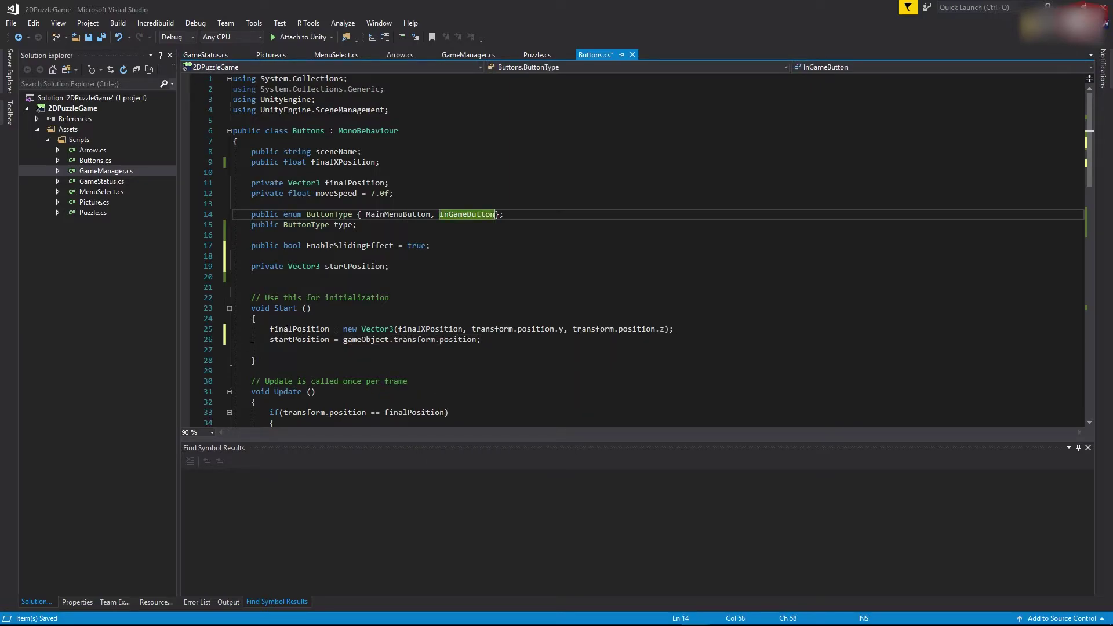
double_click(276, 339)
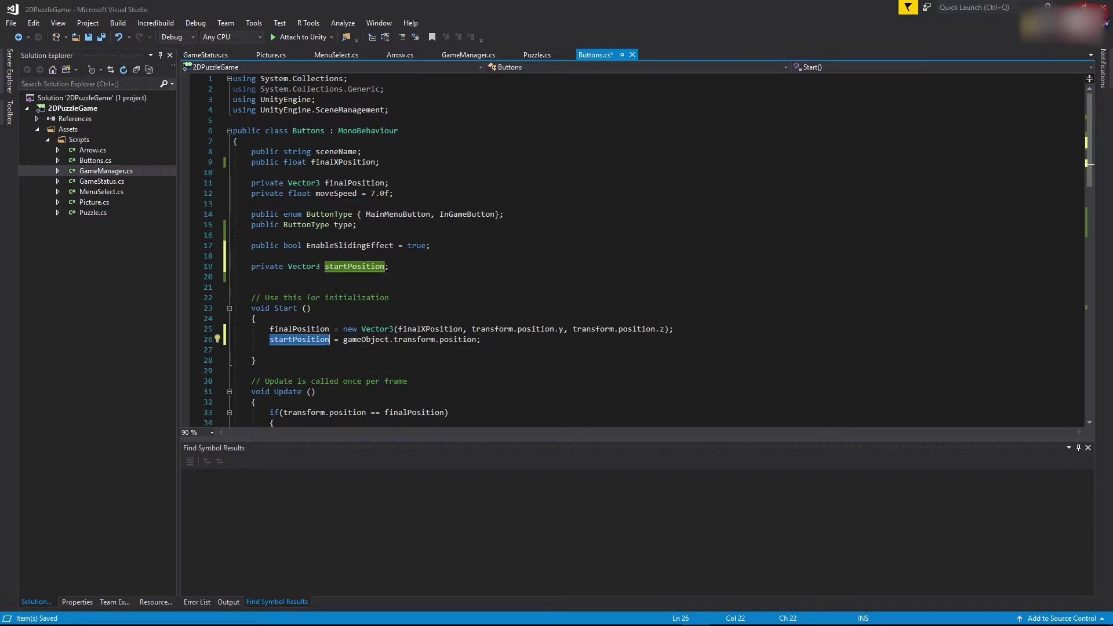
click(251, 287)
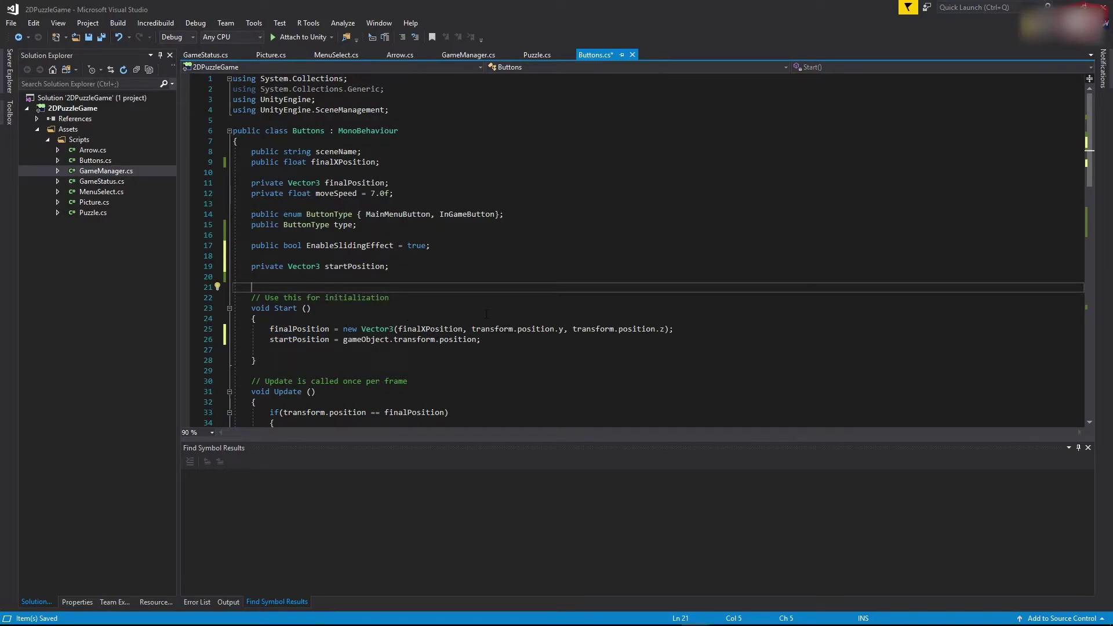
Below the "Start" block in MoveToPosition's InGameButton branch, begin an if condition that compares gameObject.name.
scroll(485, 314, down, 13)
click(371, 214)
scroll(508, 280, down, 4)
click(430, 287)
click(353, 268)
click(307, 298)
click(290, 278)
click(285, 266)
click(429, 287)
scroll(430, 287, down, 2)
click(348, 278)
key(Return)
key(Return)
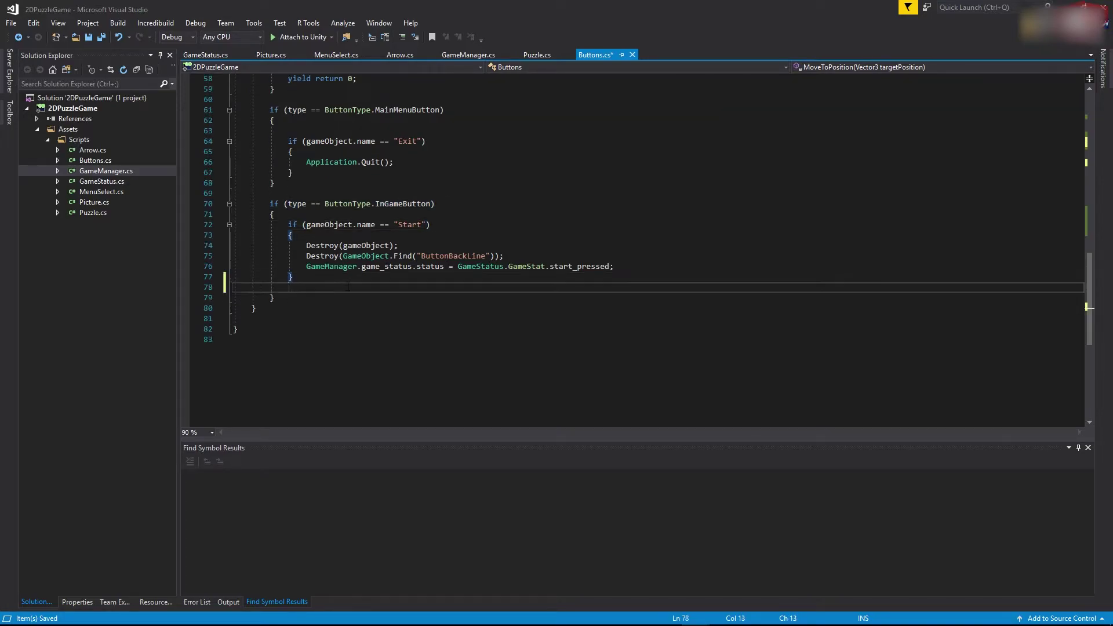
text(if(game)
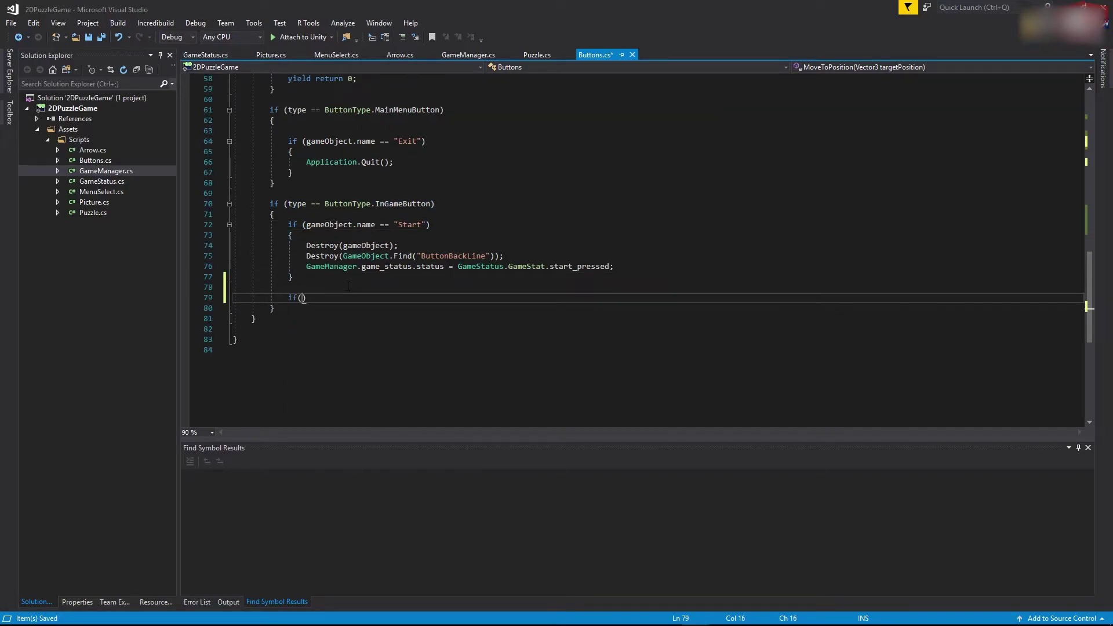
key(Tab)
text(.name)
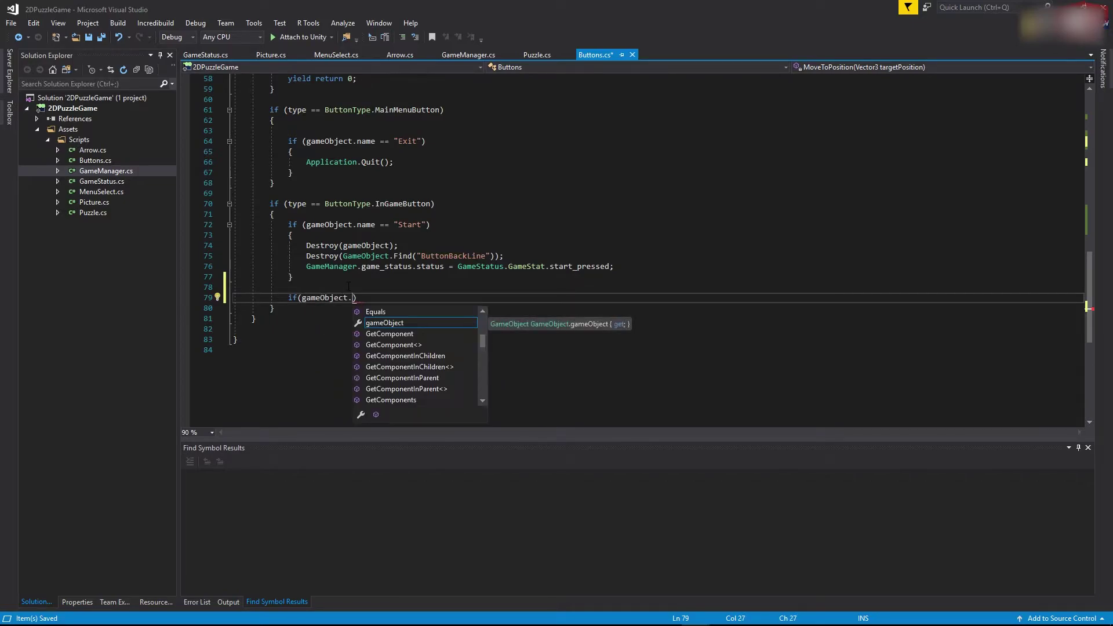
text( ==)
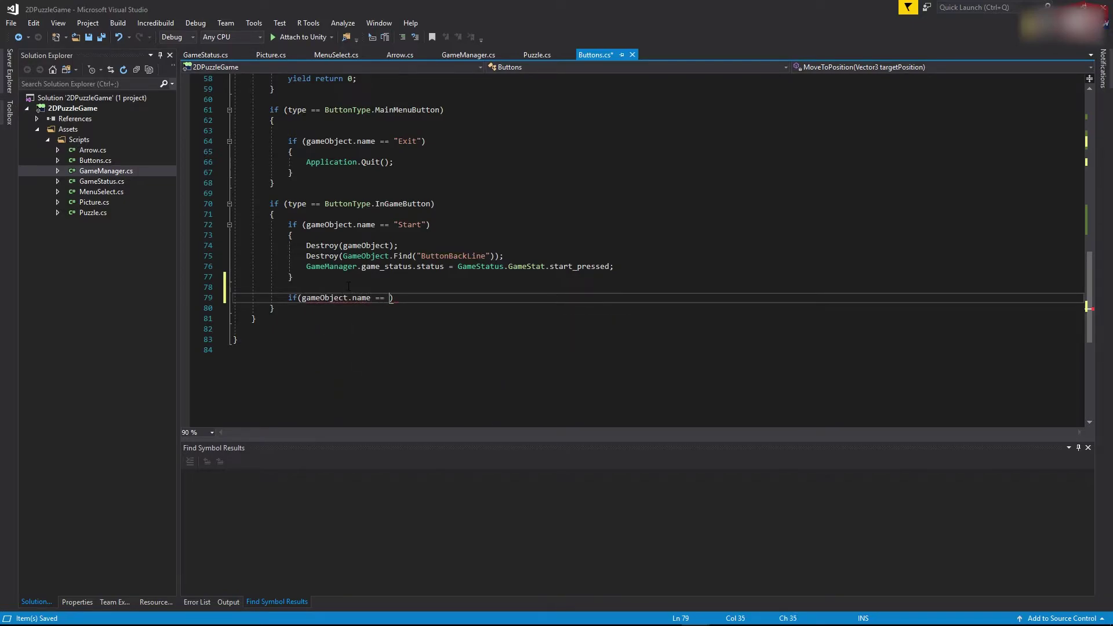
Look up the Menu object's name in Unity, and complete the condition in Visual Studio with "Menu" and a braced block.
click(606, 331)
click(475, 298)
click(557, 617)
click(33, 225)
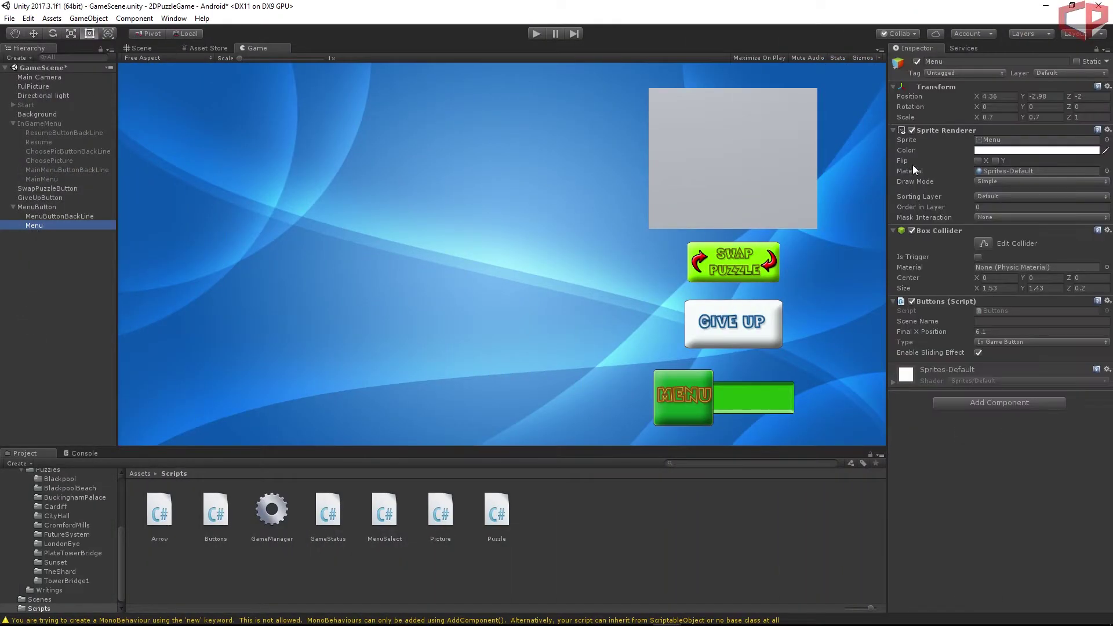
click(962, 61)
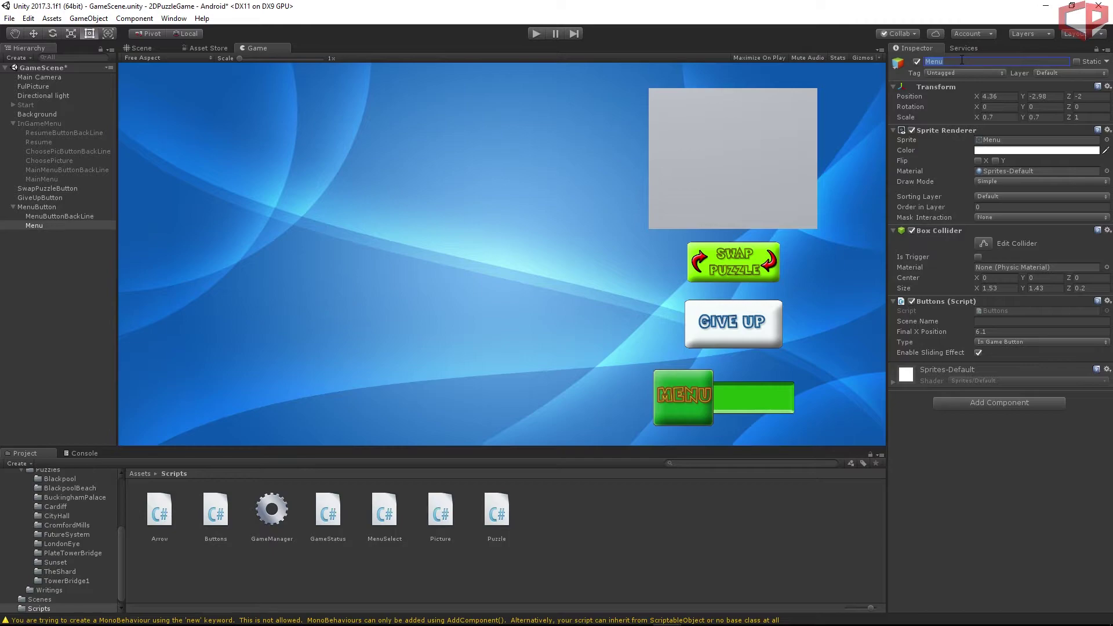
click(1049, 7)
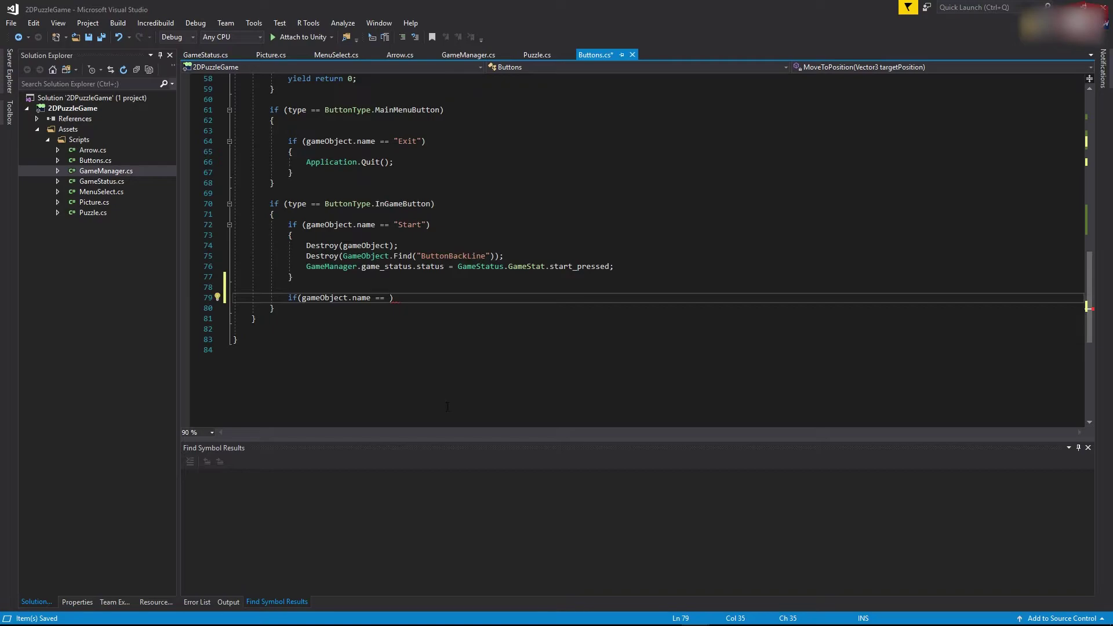
text("Menu"))
key(Return)
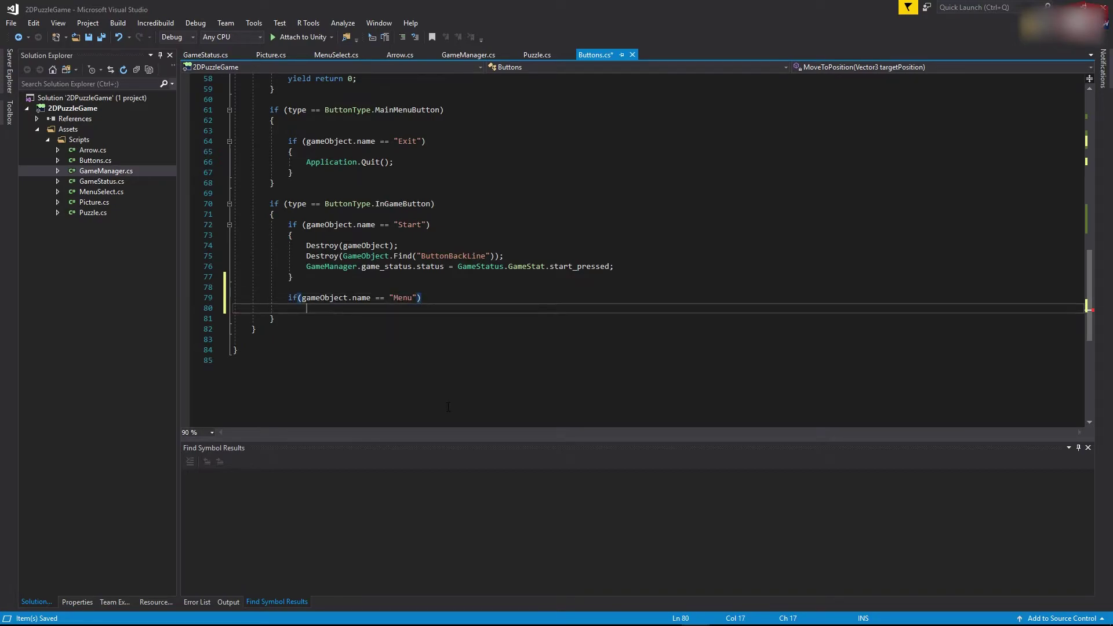
text({)
key(Return)
Inside the "Menu" block, add a braced if statement checking that transform.position != startPosition.
text(if()
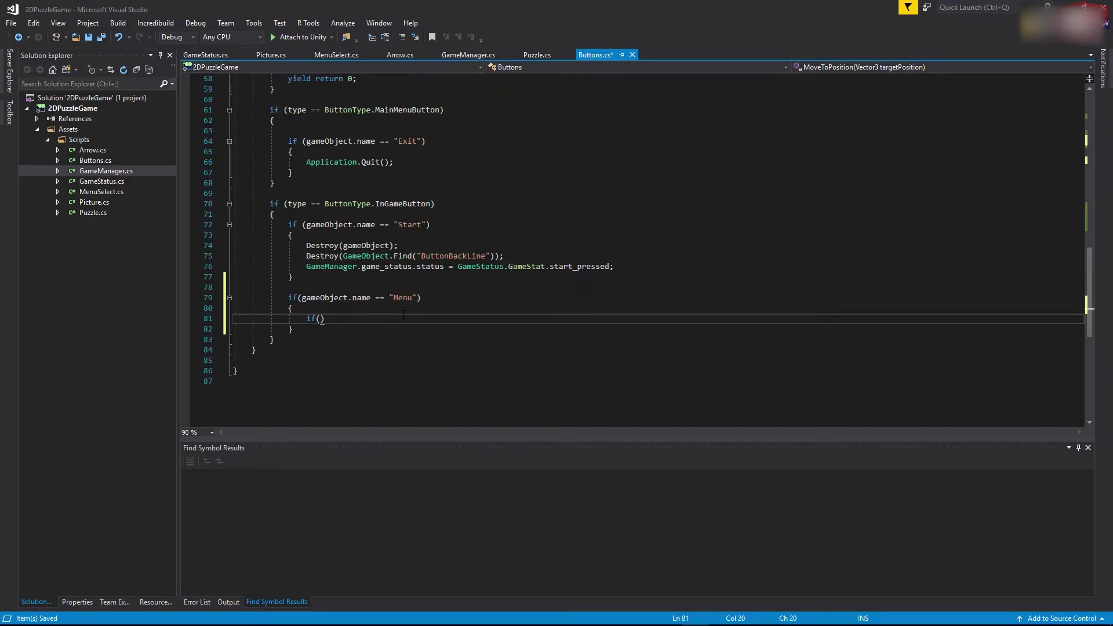
text(tran)
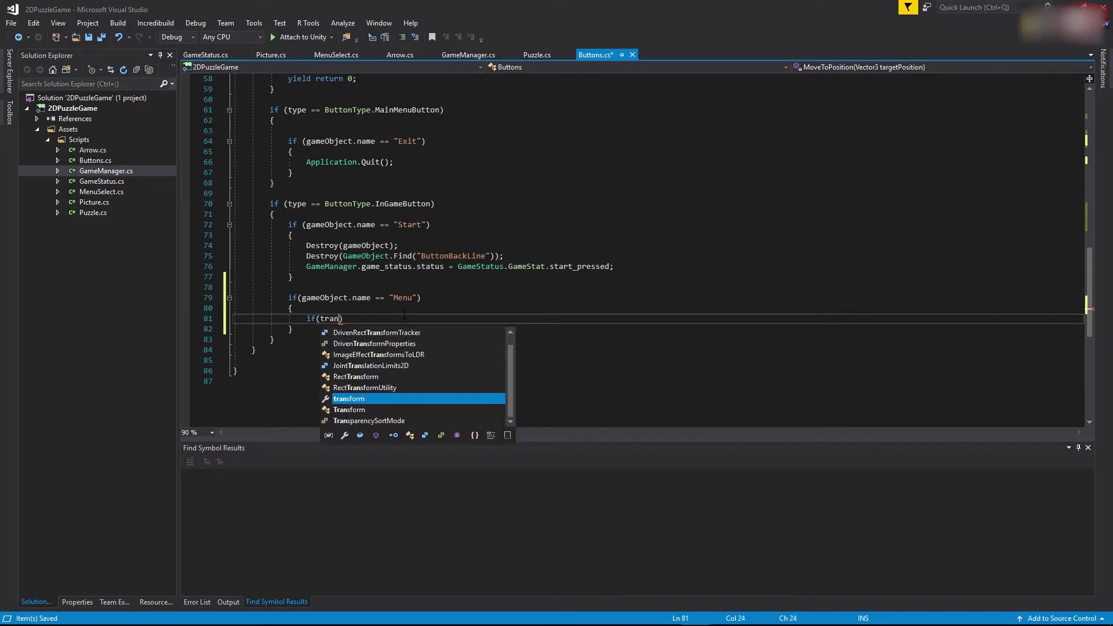
text(sform.position != )
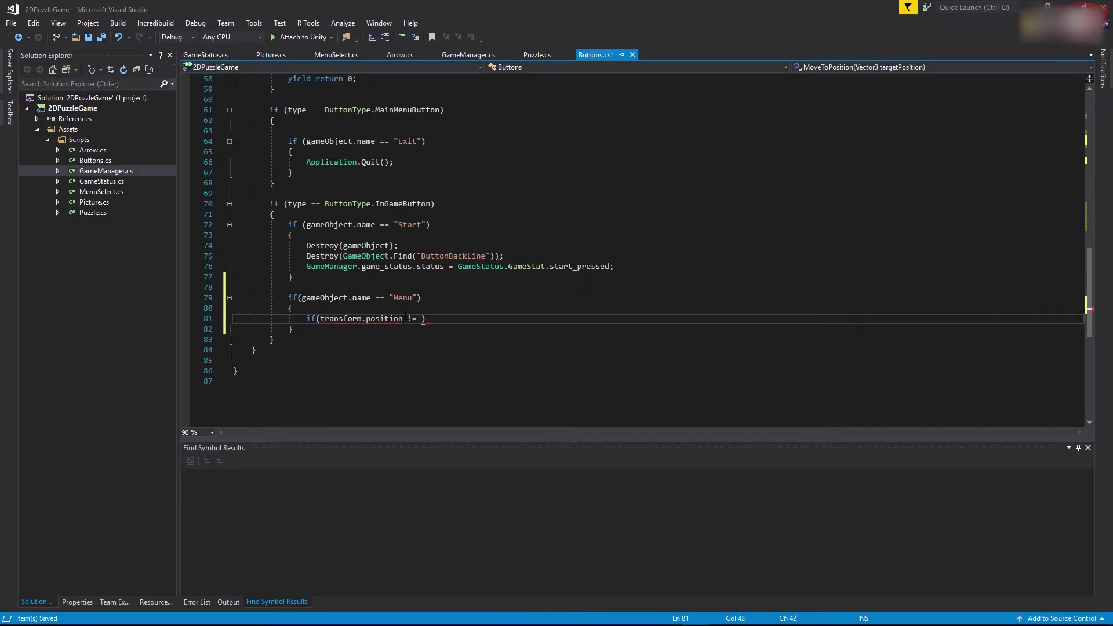
text(startPosition)
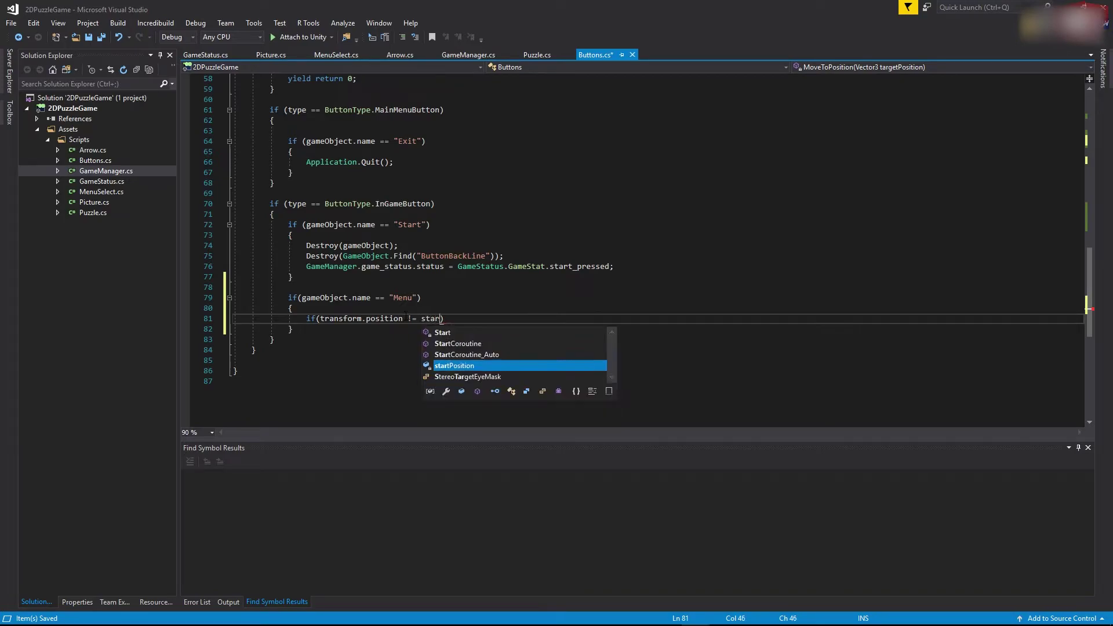
click(320, 318)
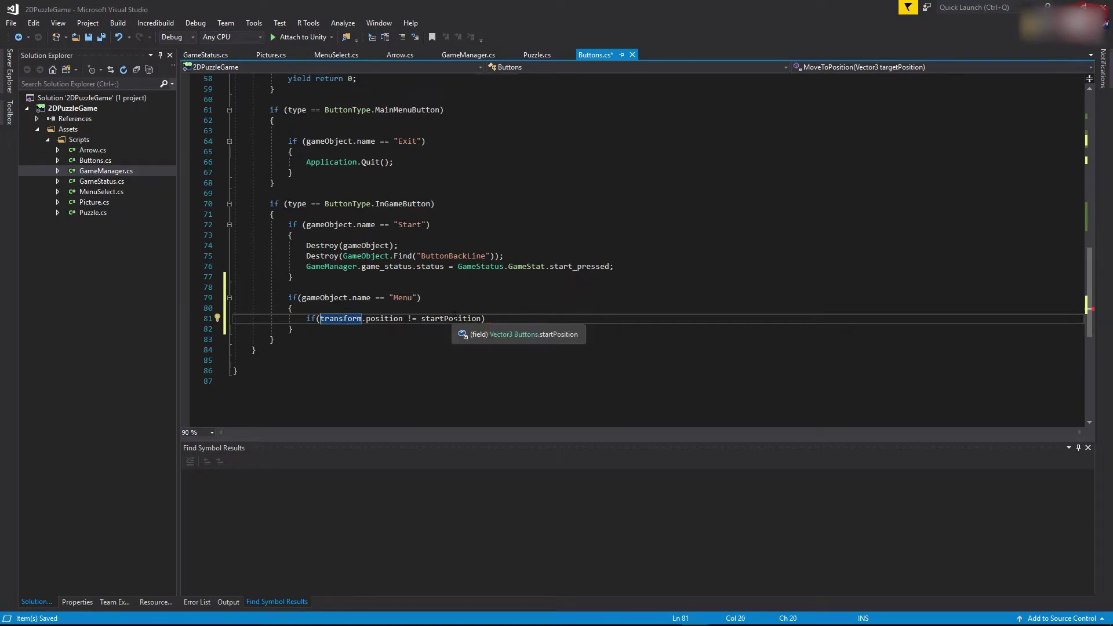
click(482, 319)
key(End)
key(Return)
text({)
key(Return)
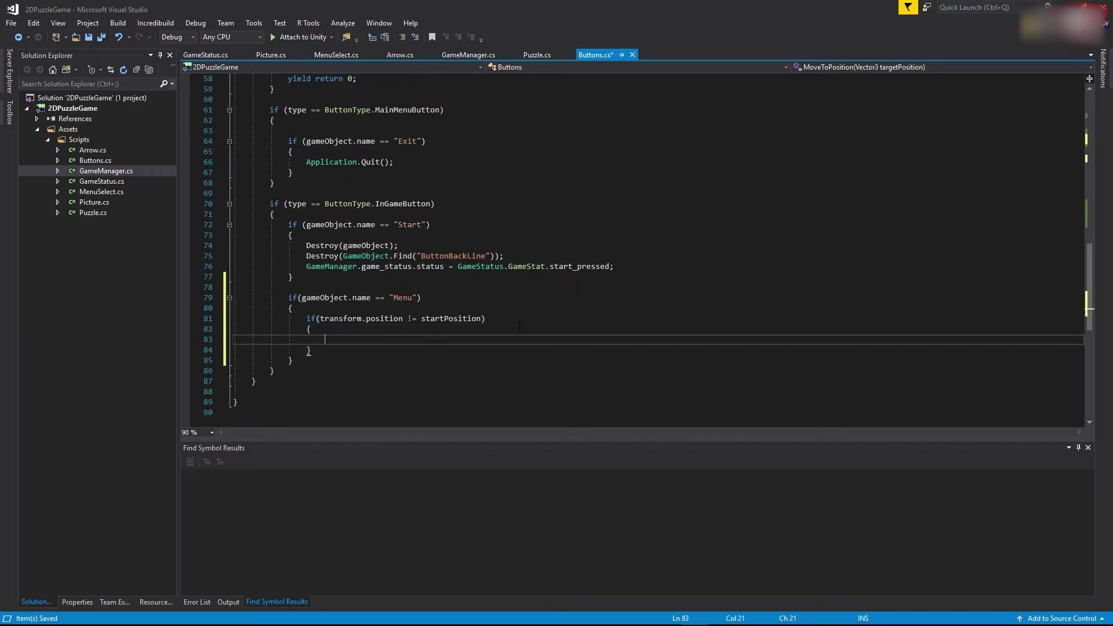
Within the position check, add the call StartCoroutine(MoveToPosition(startPosition));.
text(Sta)
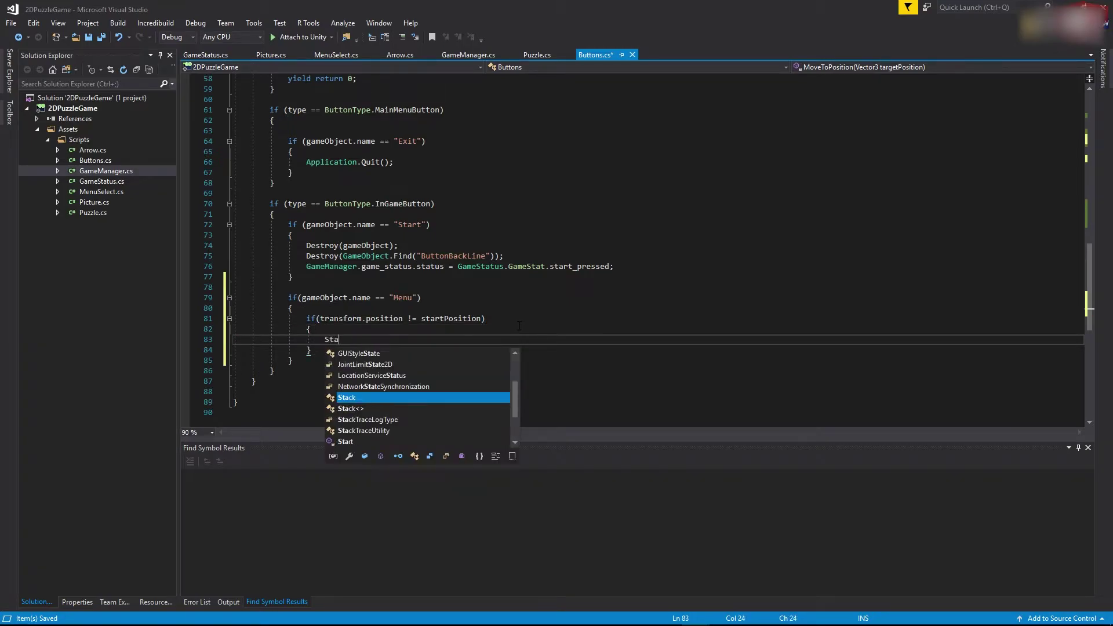
key(BackSpace)
key(BackSpace)
text(Tart)
key(Down)
key(Tab)
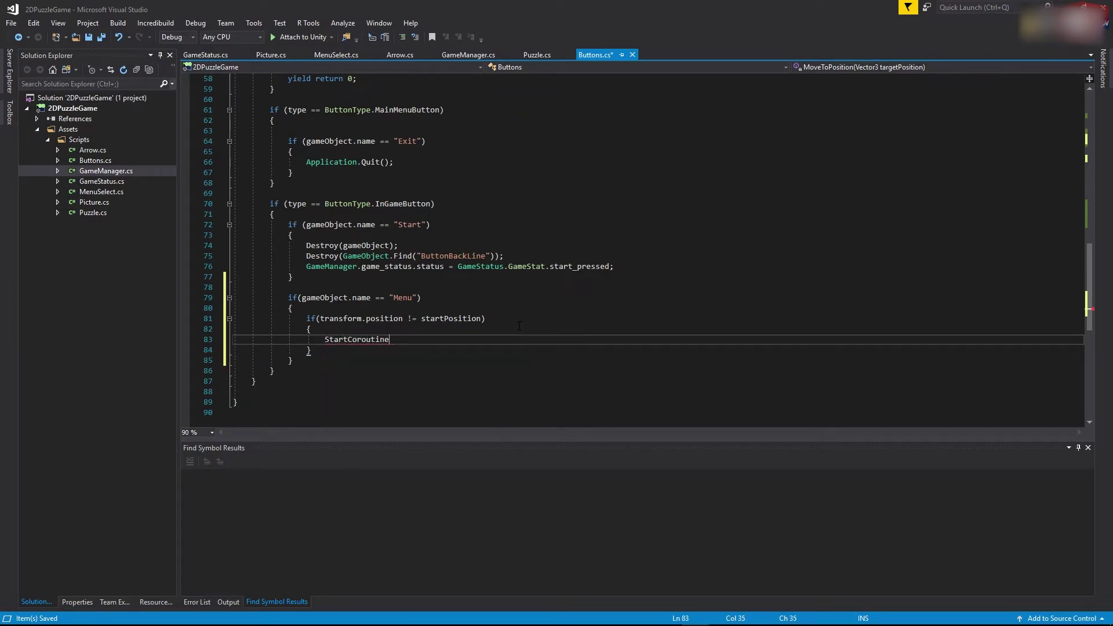
text(()
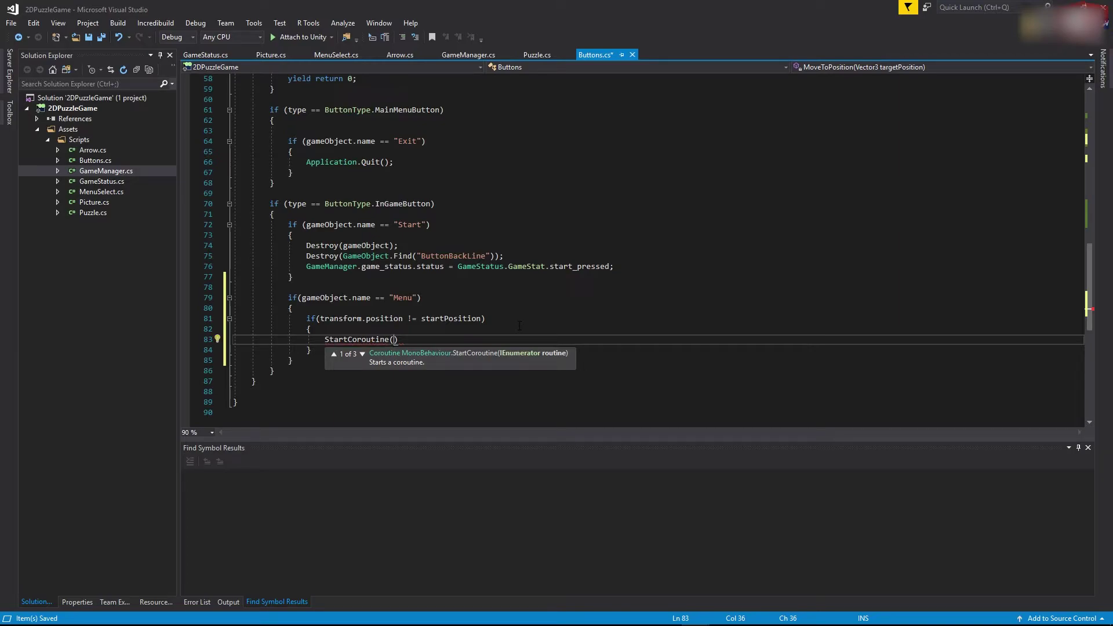
scroll(638, 249, up, 2)
click(371, 89)
scroll(388, 270, down, 4)
click(393, 276)
text(MoveToPosition)
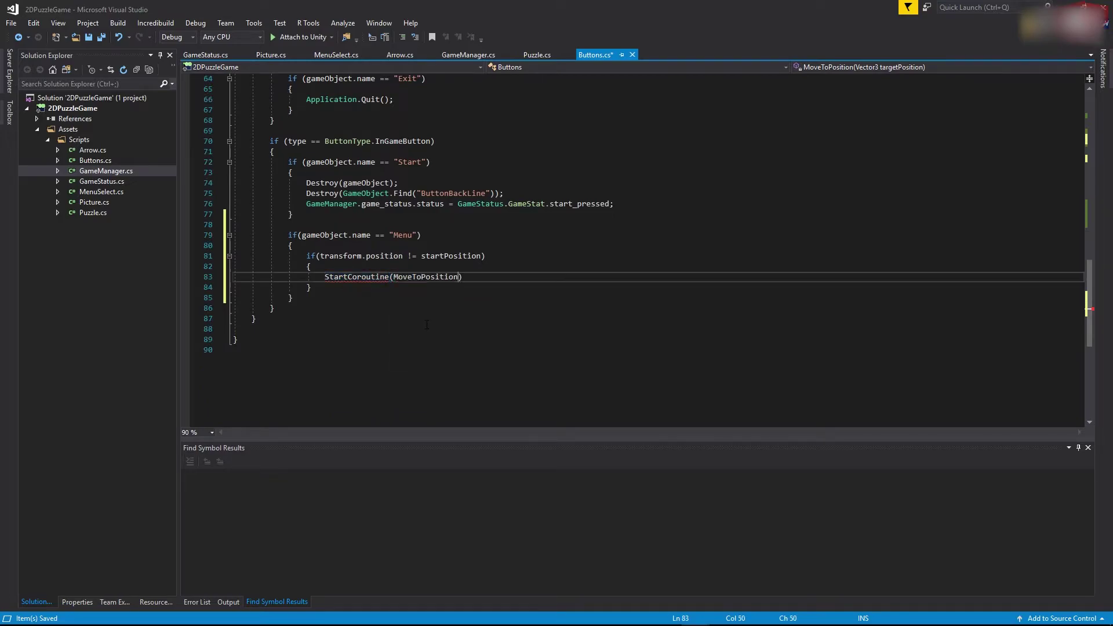
text(()
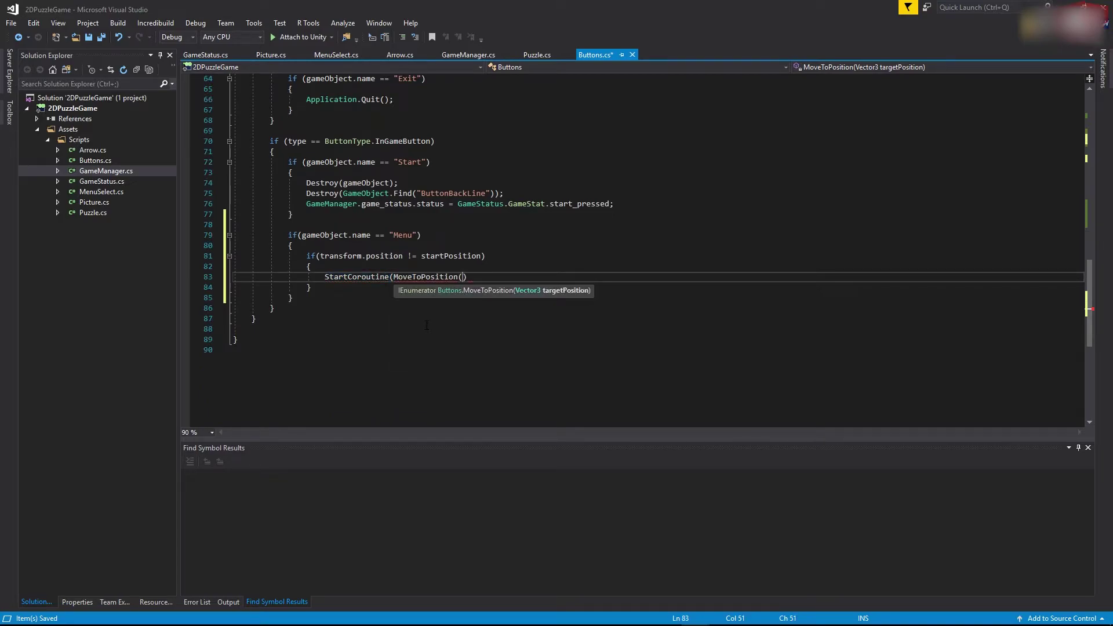
text(startPosition));)
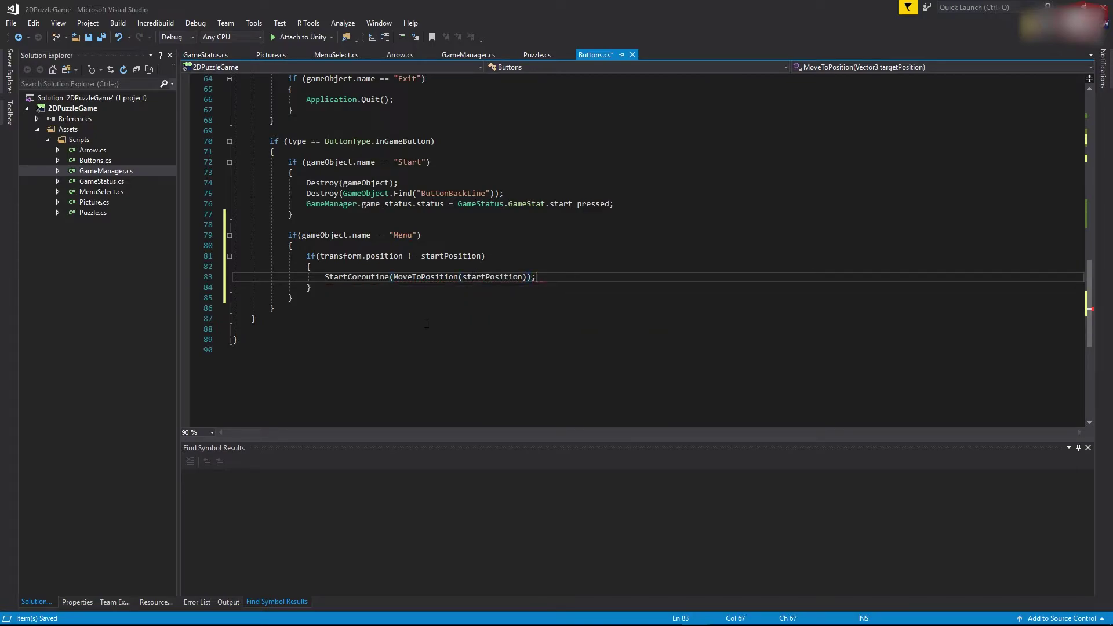
Insert a blank line after the position check inside the "Menu" block and save the Buttons script.
click(258, 318)
click(548, 277)
click(379, 288)
key(Return)
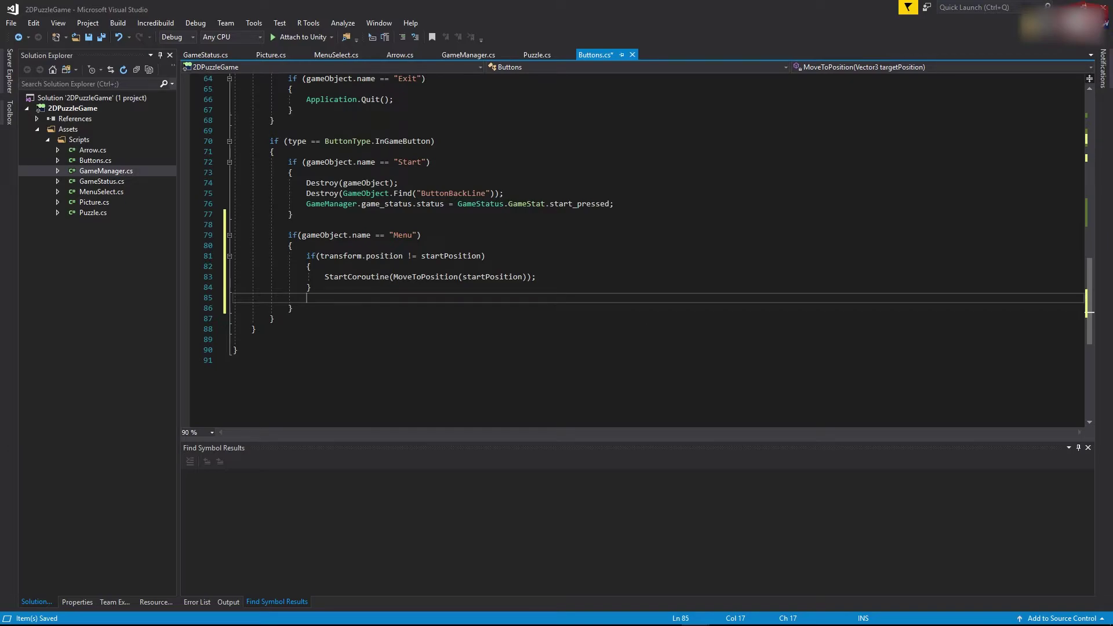
key(Up)
key(Up)
key(Up)
key(End)
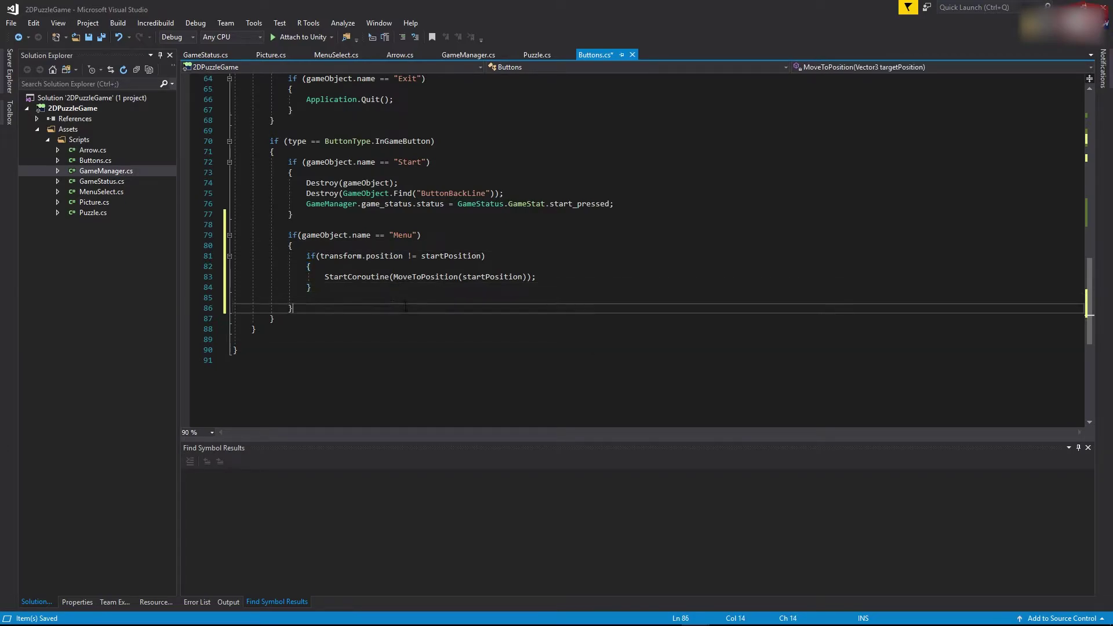
click(403, 256)
key(ctrl+s)
key(Up)
key(Up)
key(Up)
key(Up)
key(Up)
key(Up)
key(Up)
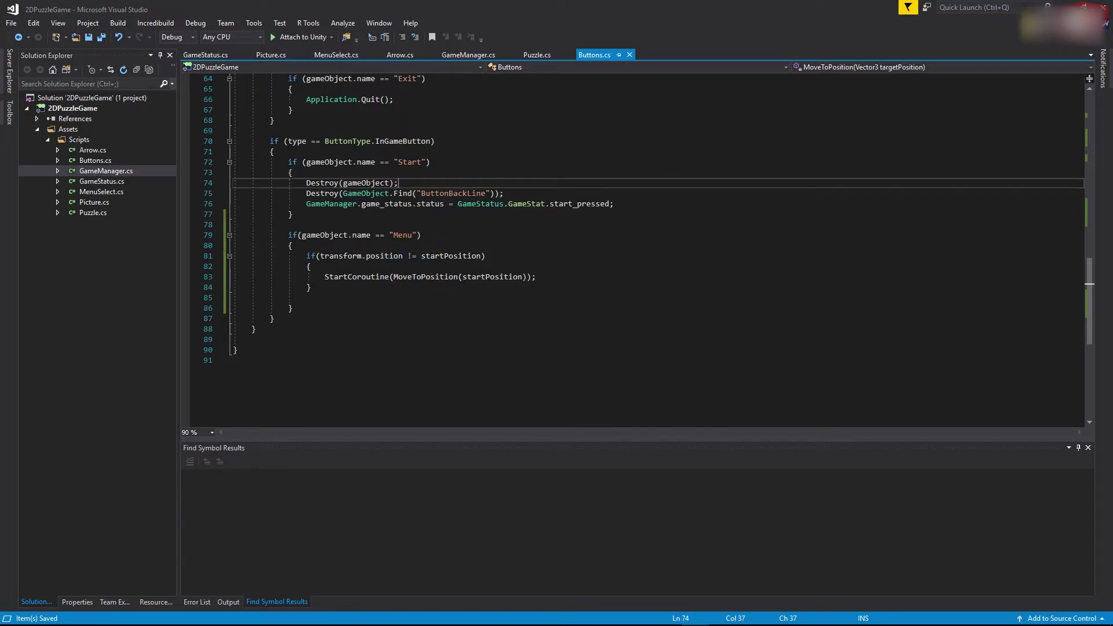
Play-test the Menu button's return slide in Unity, stop the game, and go back to the Buttons script in Visual Studio.
key(alt+Tab)
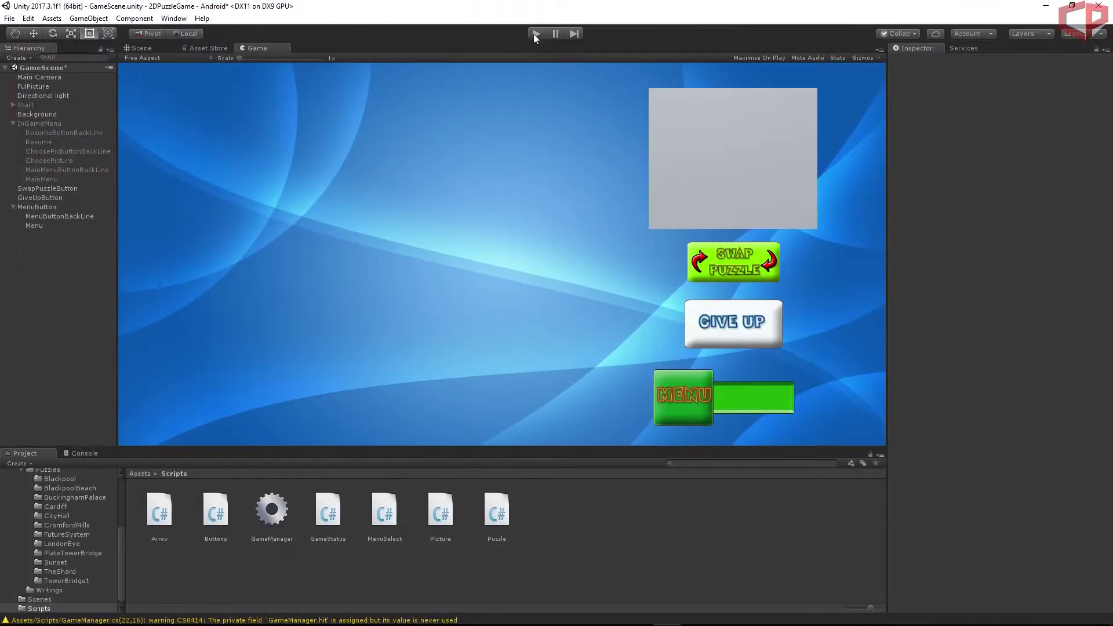
key(ctrl+p)
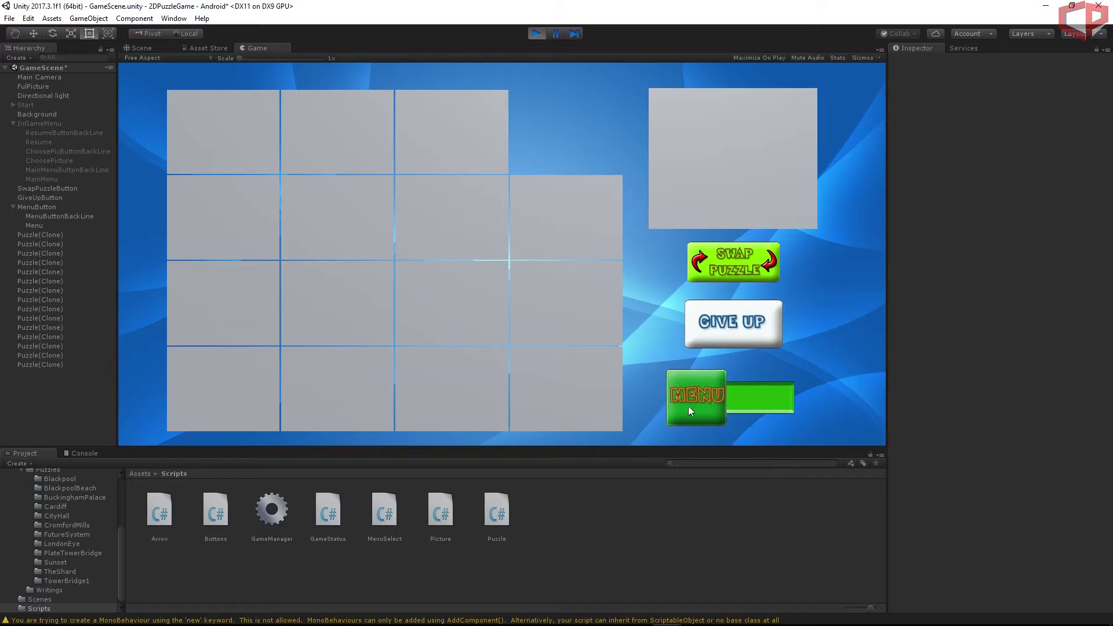
click(535, 34)
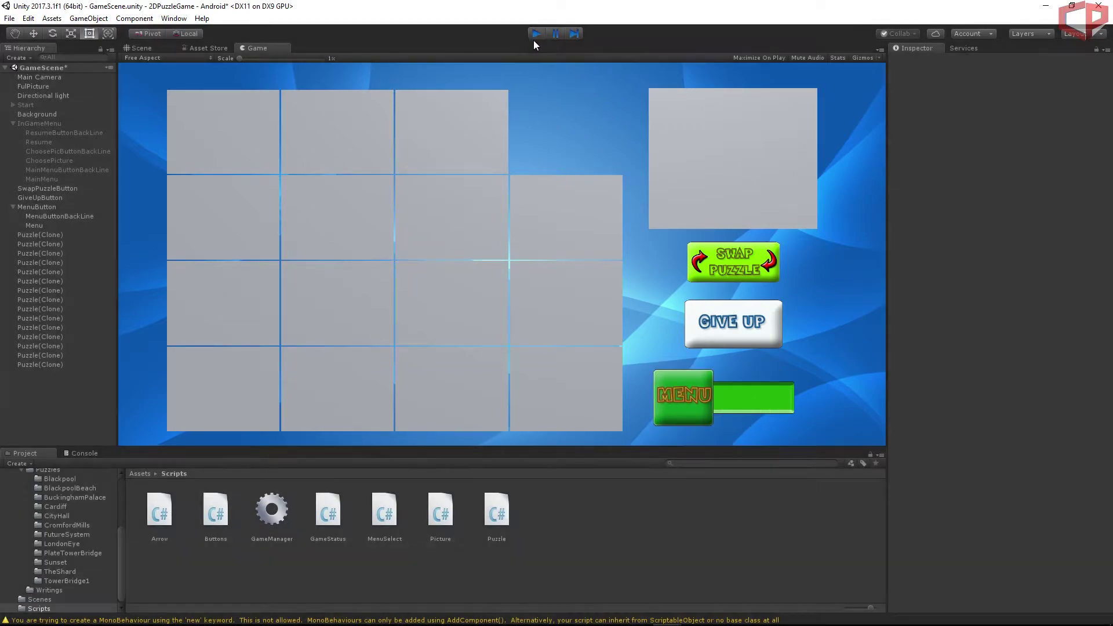
click(1046, 6)
click(532, 235)
click(523, 276)
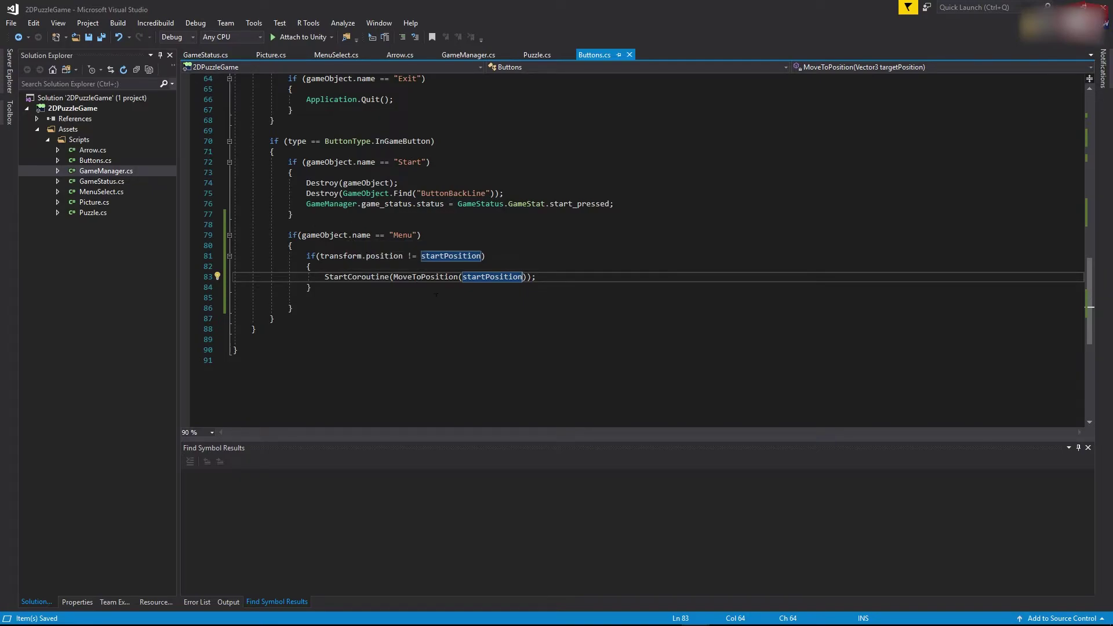
key(Down)
key(Down)
key(Down)
key(Down)
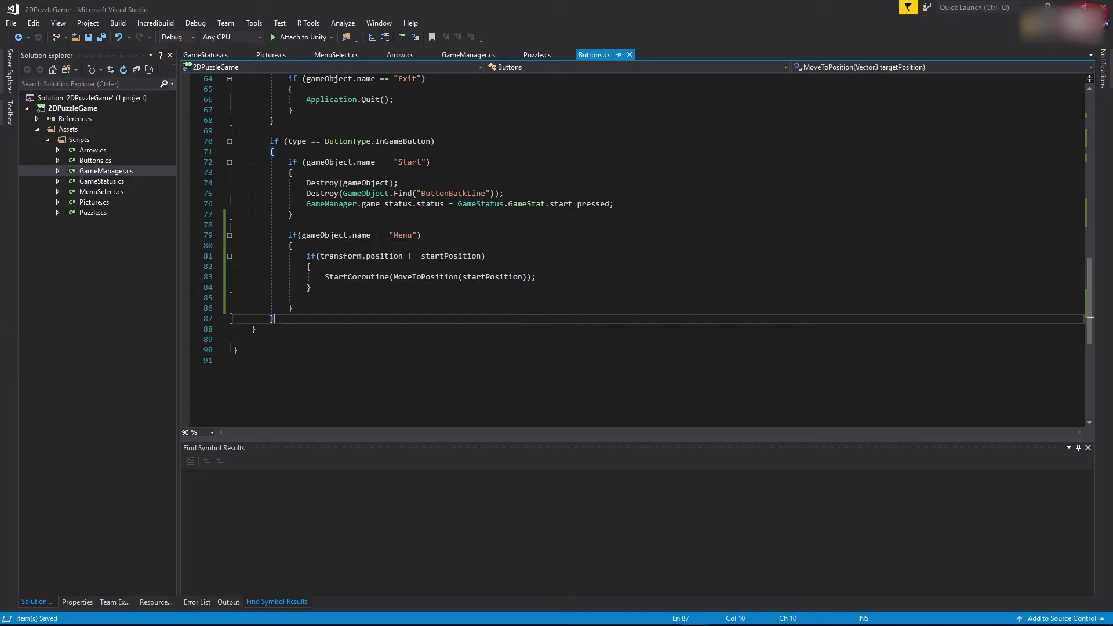
In GameStatus.cs, add the value inGameMenu after play in the GameStat enum and save all files.
click(200, 57)
click(417, 247)
click(345, 175)
click(316, 183)
key(Return)
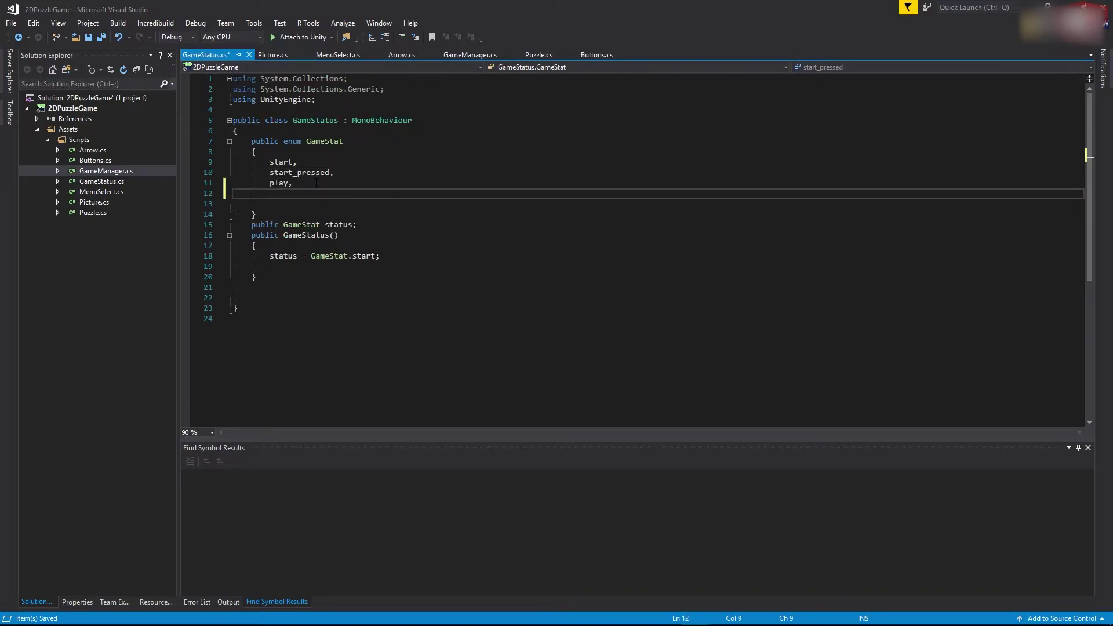
text(inGameMenu ,)
click(102, 36)
click(405, 225)
click(416, 153)
click(408, 225)
click(415, 152)
In Buttons.cs, begin a statement with GameManager.game_status below the position check in the "Menu" block.
click(584, 57)
click(312, 266)
key(Down)
key(Down)
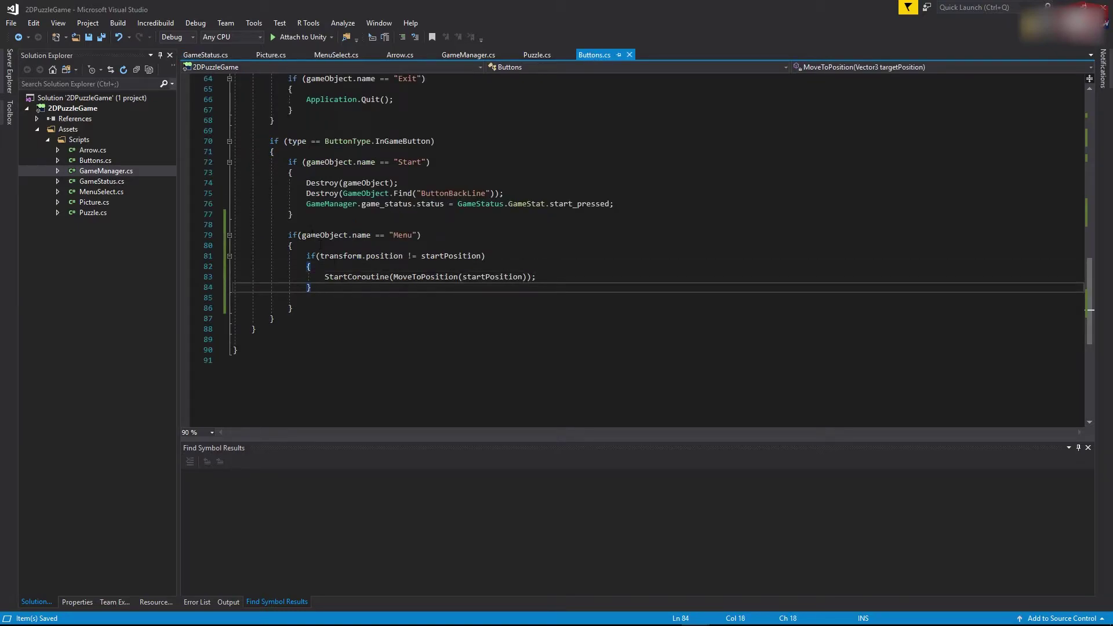
key(Return)
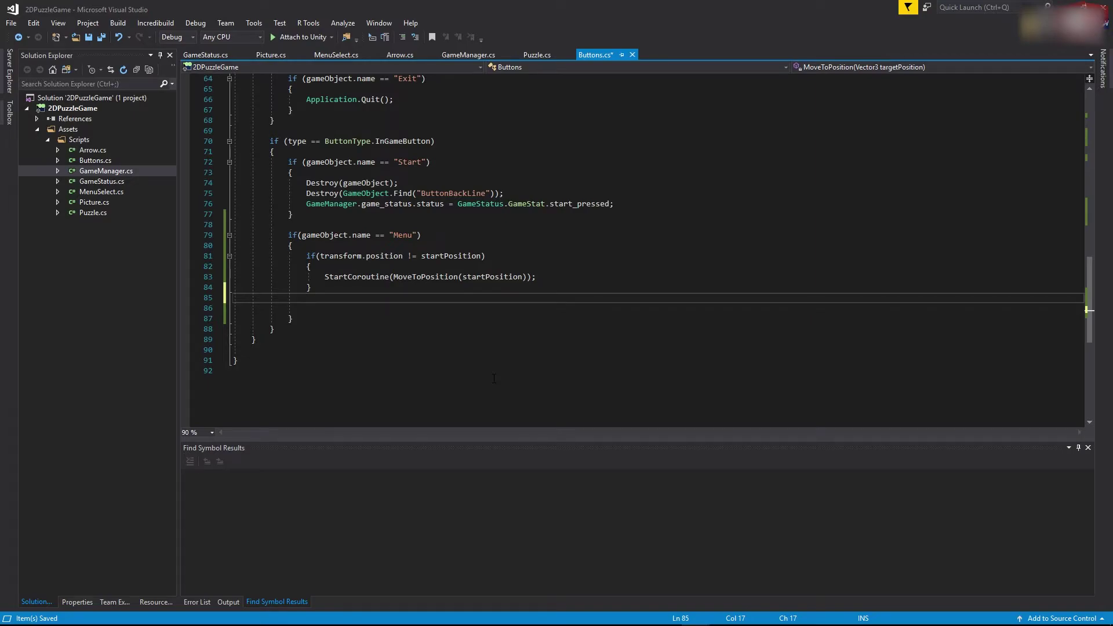
text(Game)
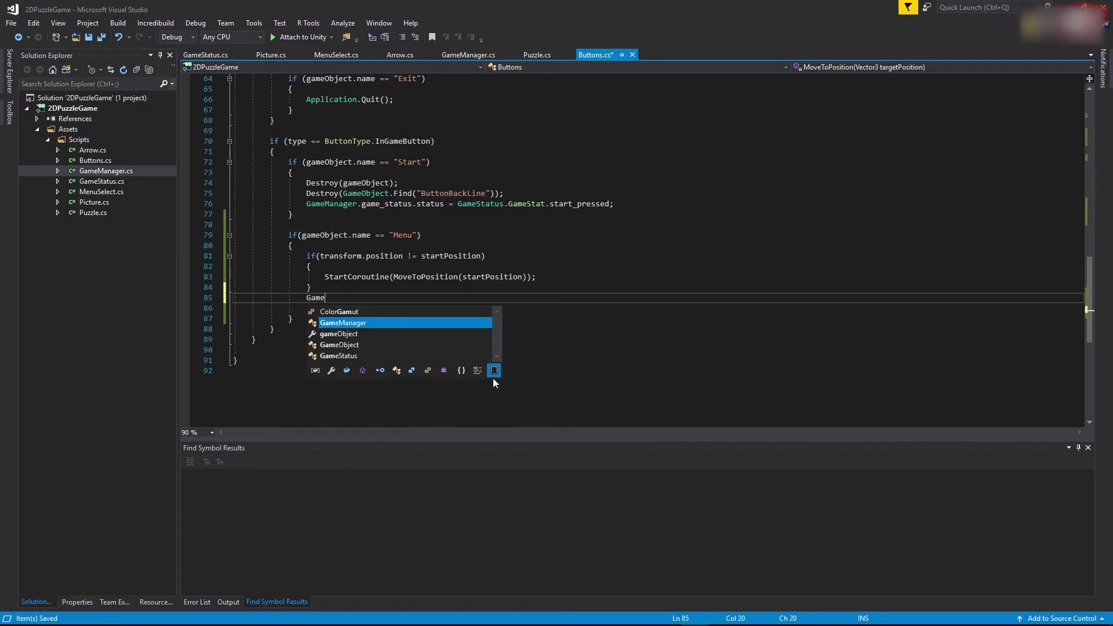
key(Tab)
text(.)
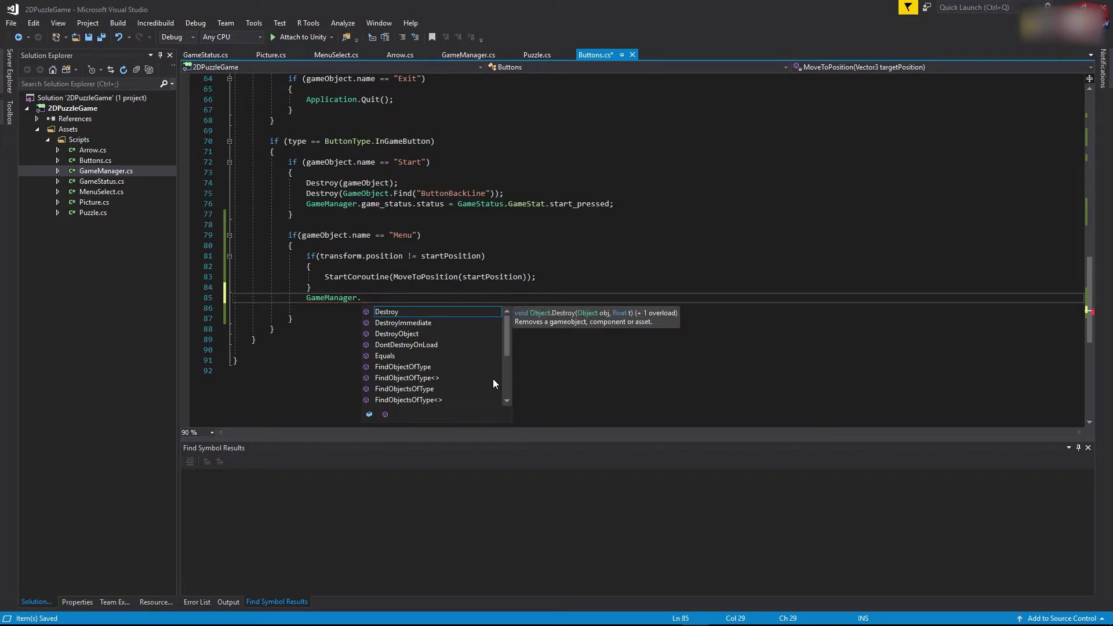
text(game)
key(Tab)
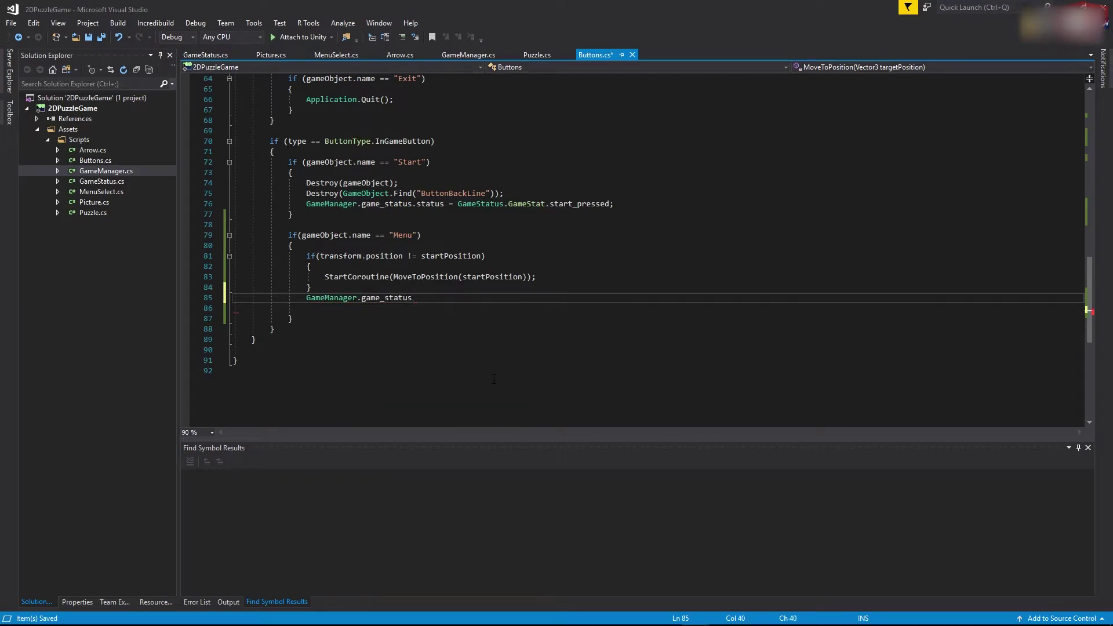
Complete the statement as GameManager.game_status.status = GameStatus.GameStat.inGameMenu; and save the script.
text(.s)
key(Tab)
text(=)
key(Tab)
text(.)
key(Down)
key(Down)
key(Down)
key(Up)
key(Up)
key(Up)
key(Tab)
text(;)
key(ctrl+s)
click(493, 380)
click(604, 177)
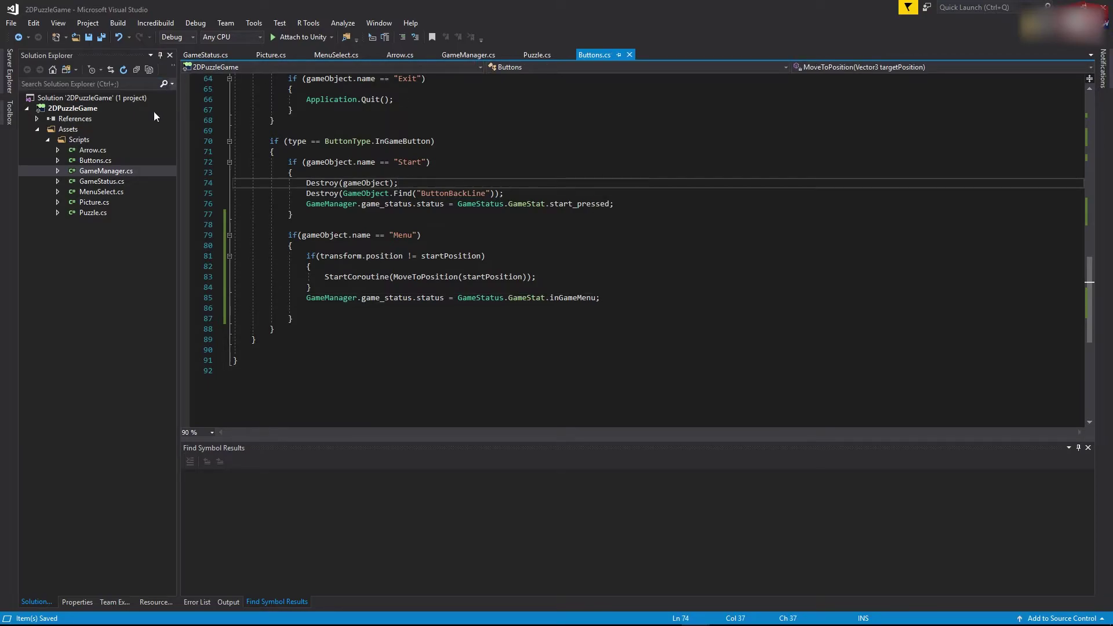
In GameManager.cs, declare public GameObject inGameMenu; below the puzzlePrefab field.
double_click(109, 171)
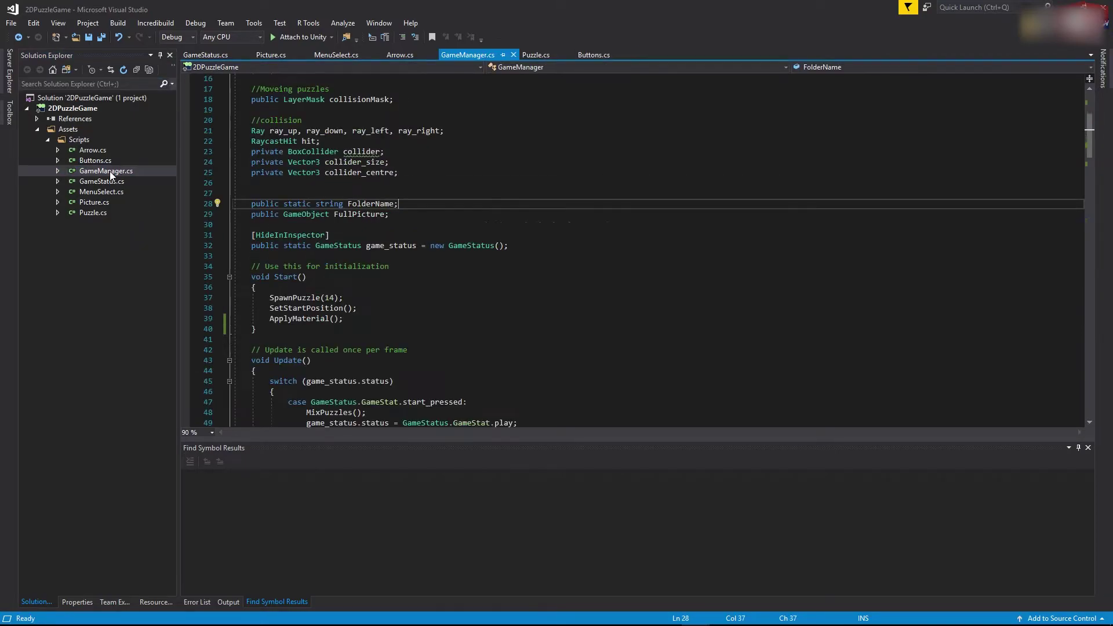
scroll(554, 278, up, 5)
click(421, 235)
click(421, 151)
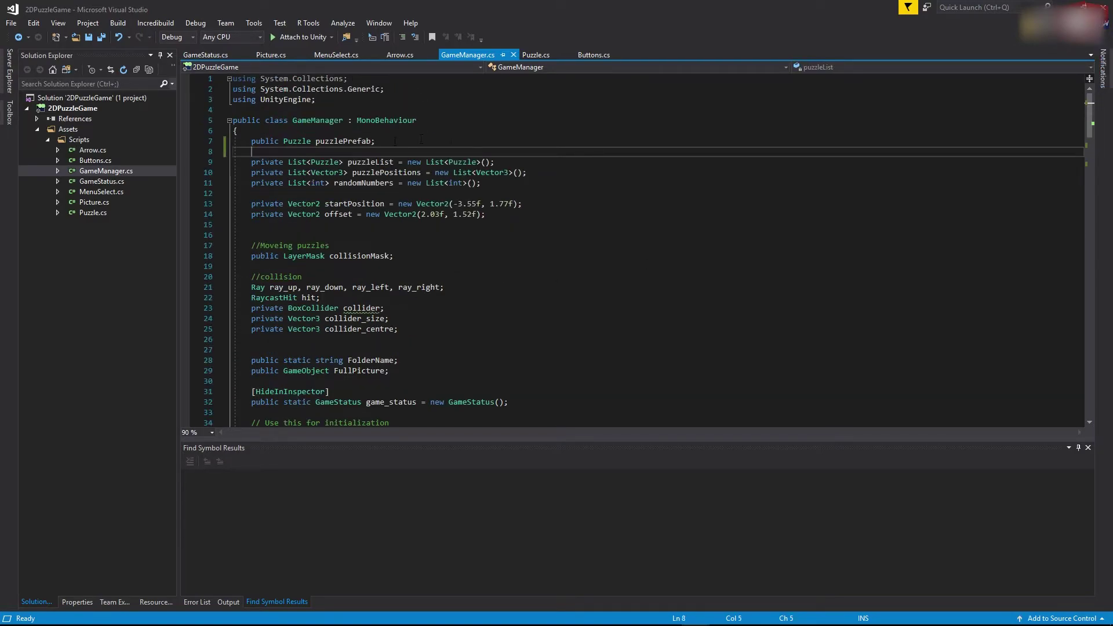
key(Return)
key(Up)
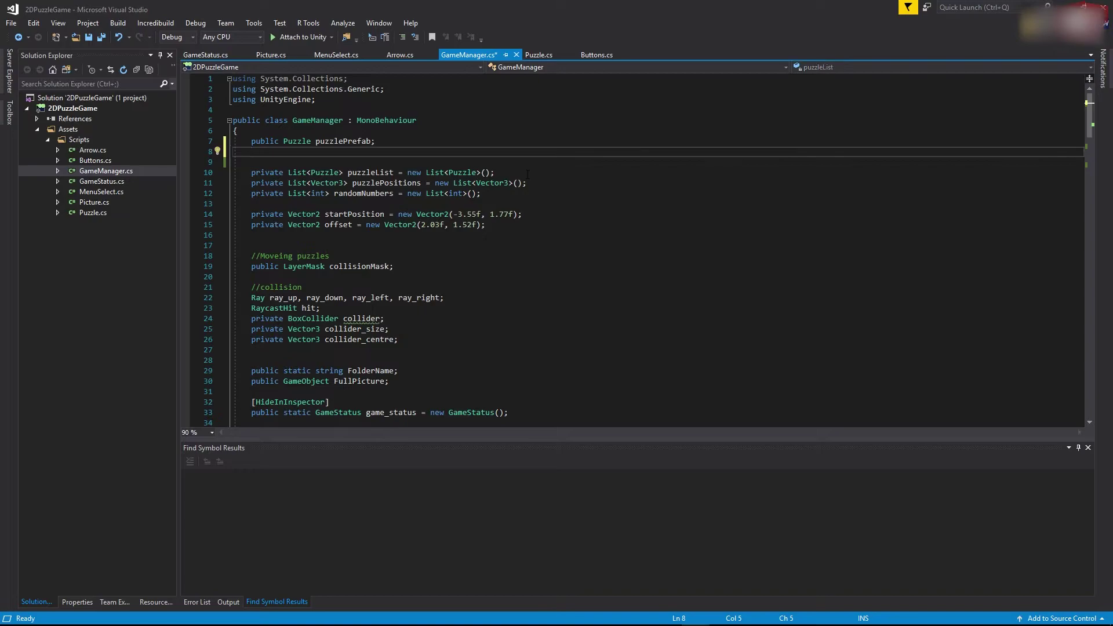
text(public)
key(Escape)
text(GameObject)
key(Escape)
text(inGameMenu;)
key(Up)
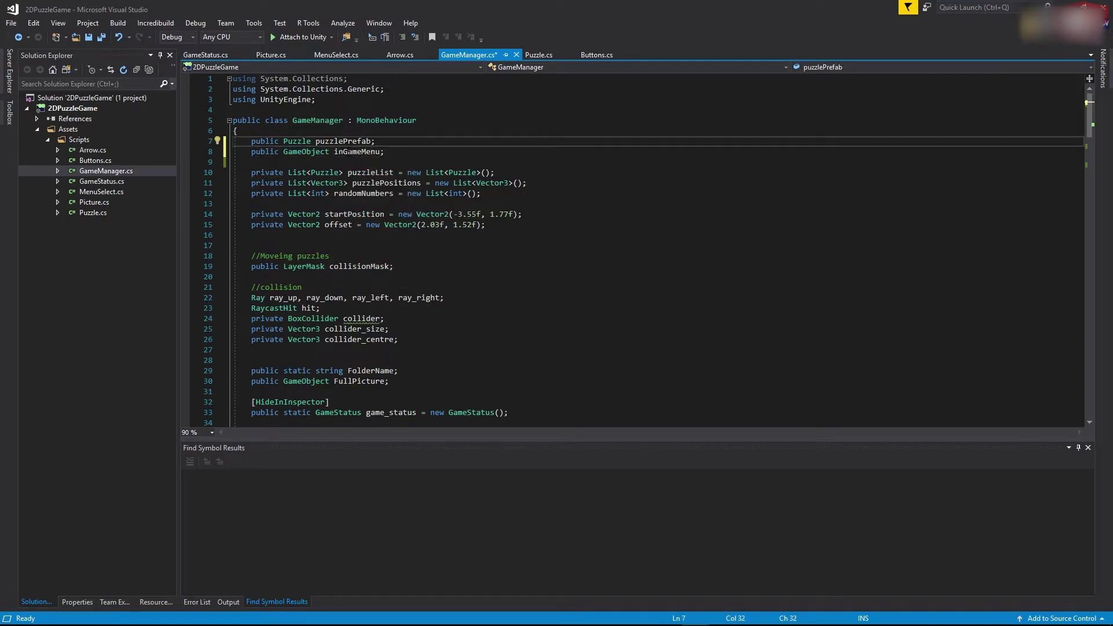
In GameManager's Start(), add inGameMenu.SetActive(false); below the ApplyMaterial() call, separated by a blank line.
scroll(364, 162, down, 3)
scroll(364, 163, up, 1)
scroll(383, 191, down, 8)
scroll(411, 226, up, 2)
click(383, 235)
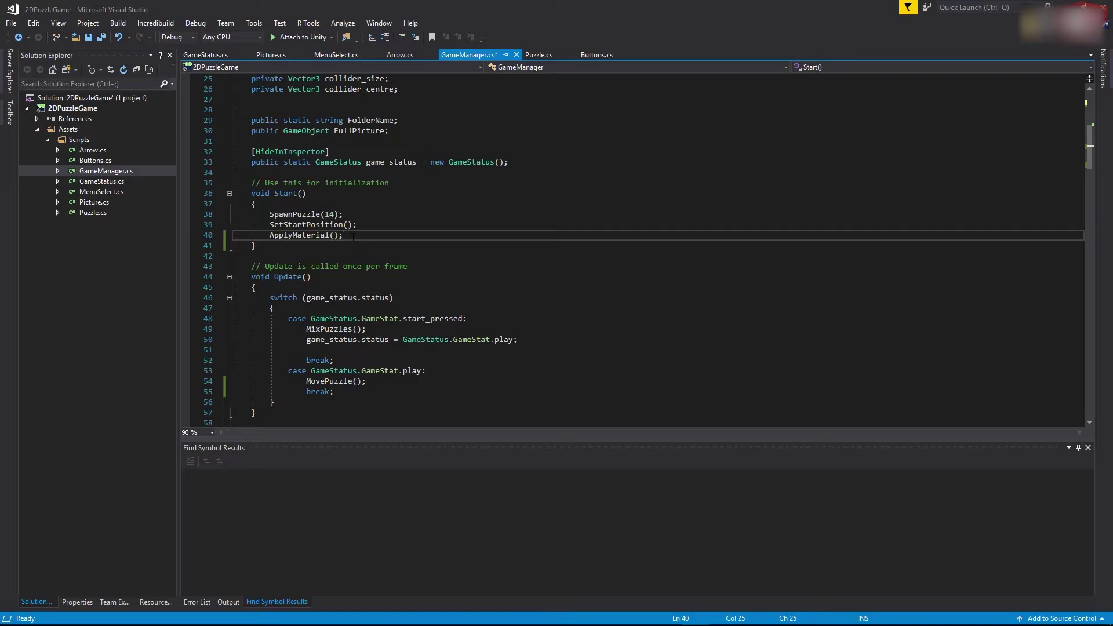
key(Return)
key(Return)
text(inGameMenu.S)
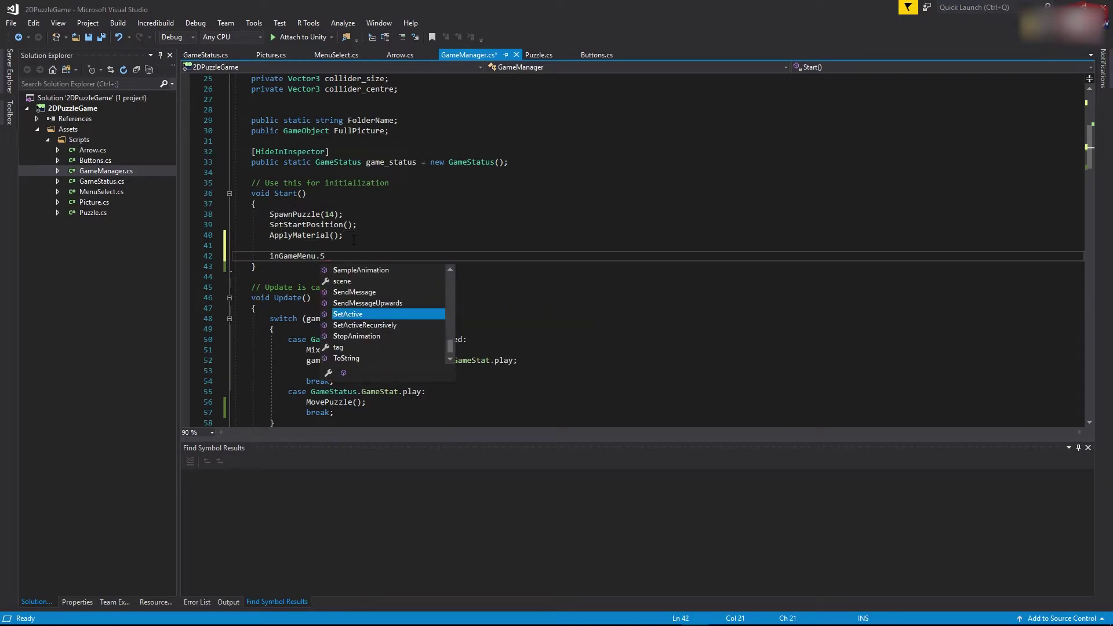
key(Tab)
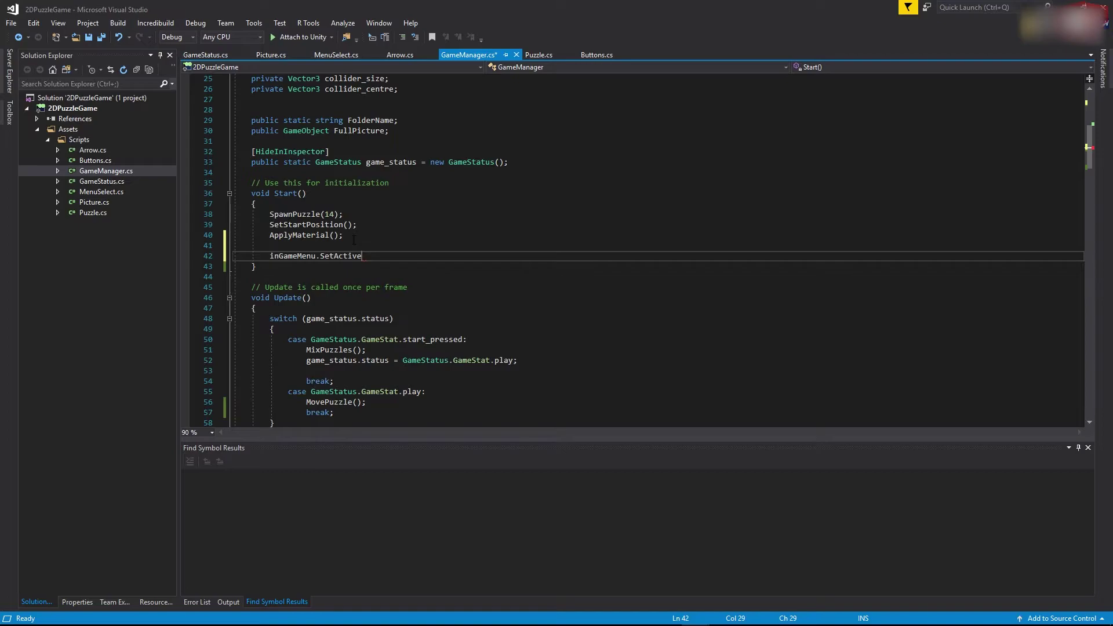
text((false);)
double_click(295, 256)
click(419, 257)
Declare public GameObject startButton; below the inGameMenu field in GameManager.
scroll(419, 257, up, 8)
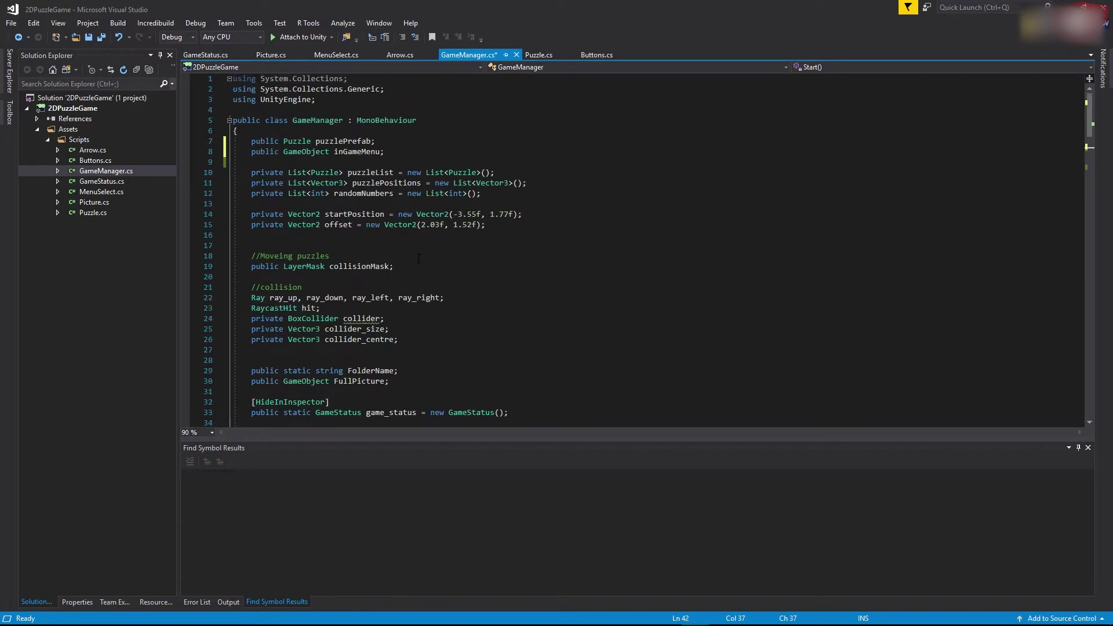
click(407, 152)
key(Return)
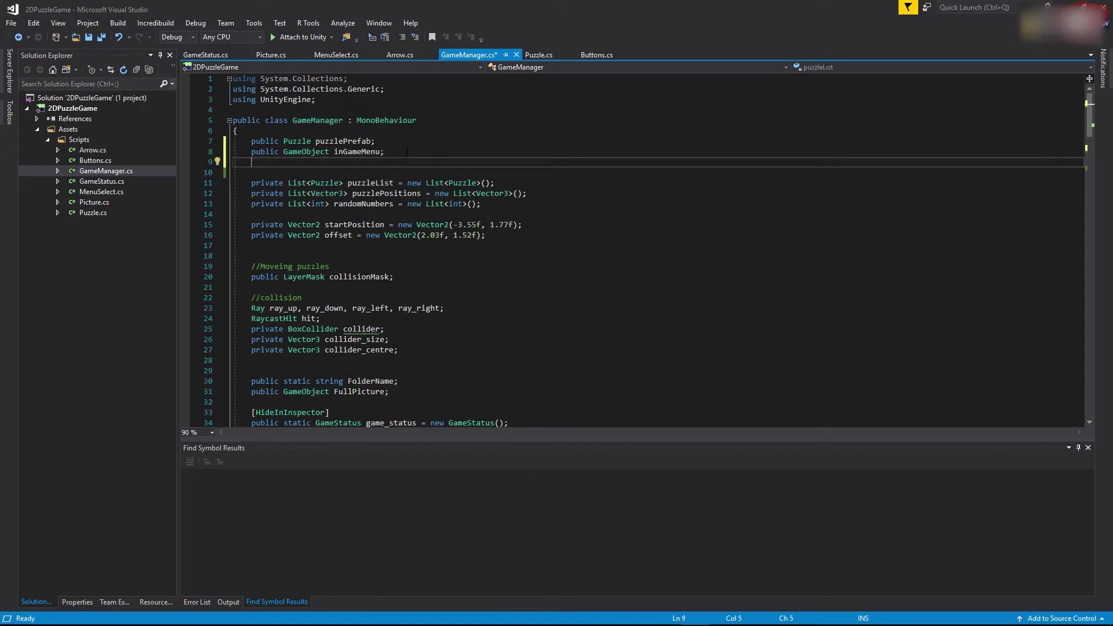
text(publi)
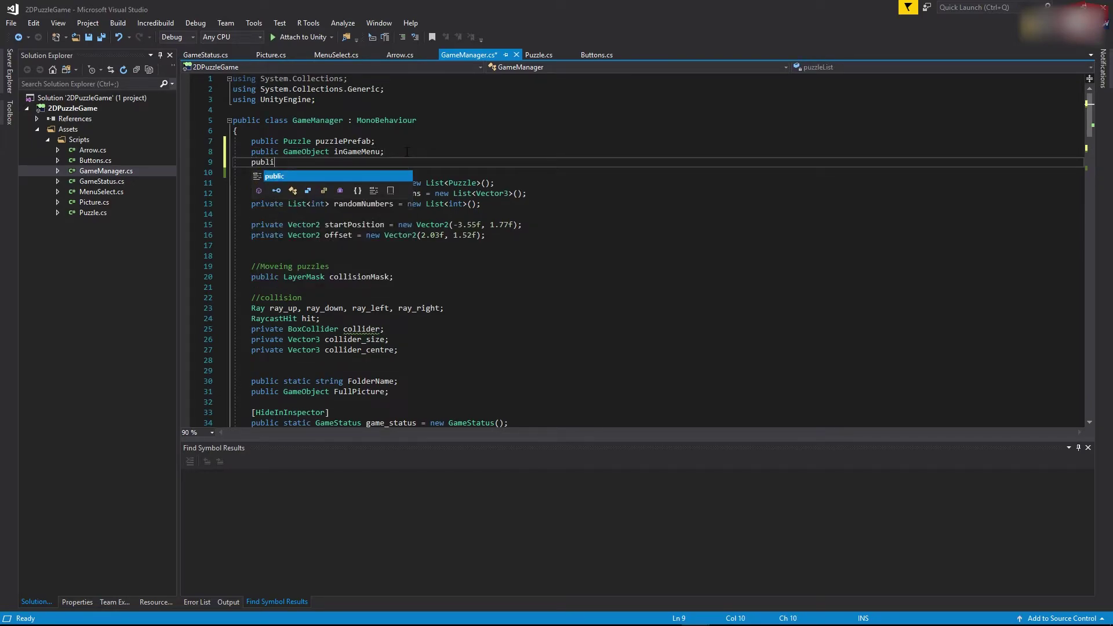
text(c  GameObject)
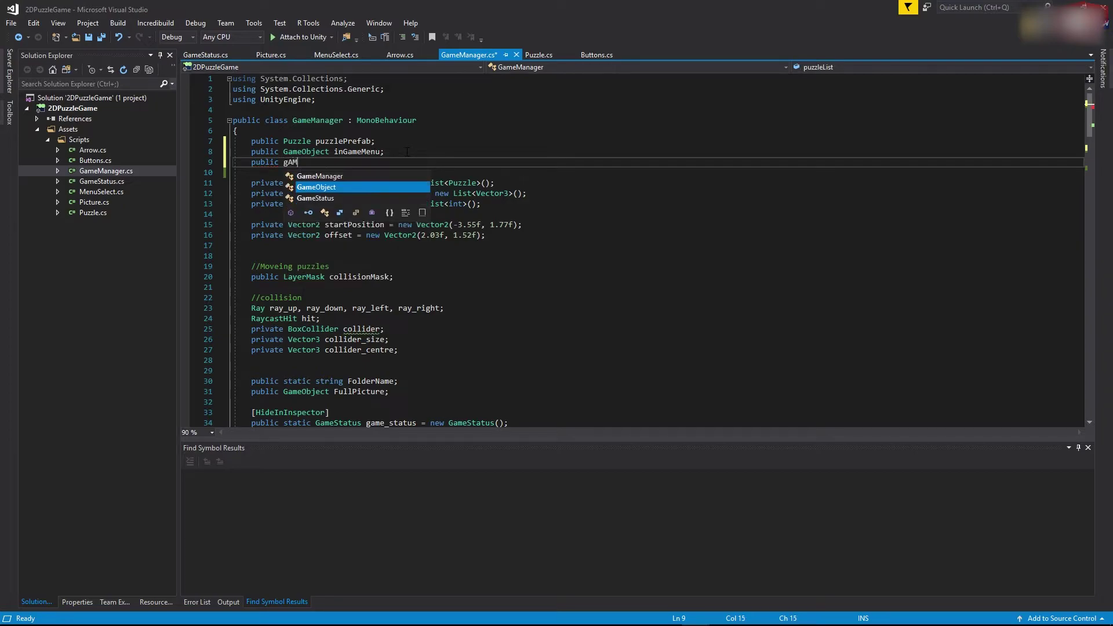
text( sT)
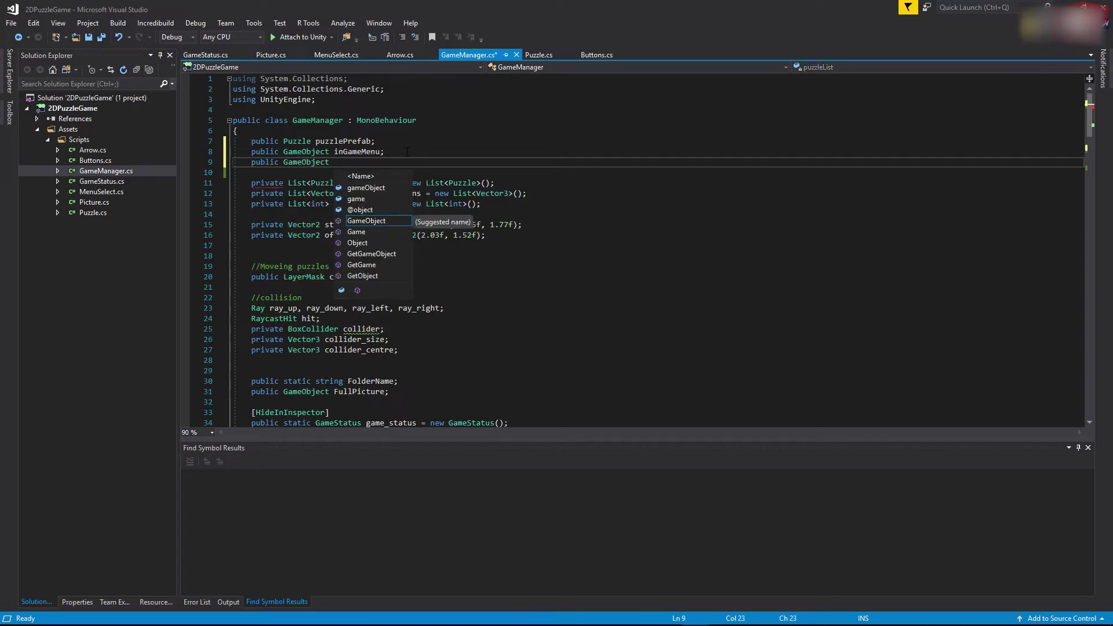
key(BackSpace)
key(BackSpace)
text(start)
key(Escape)
text(Button;)
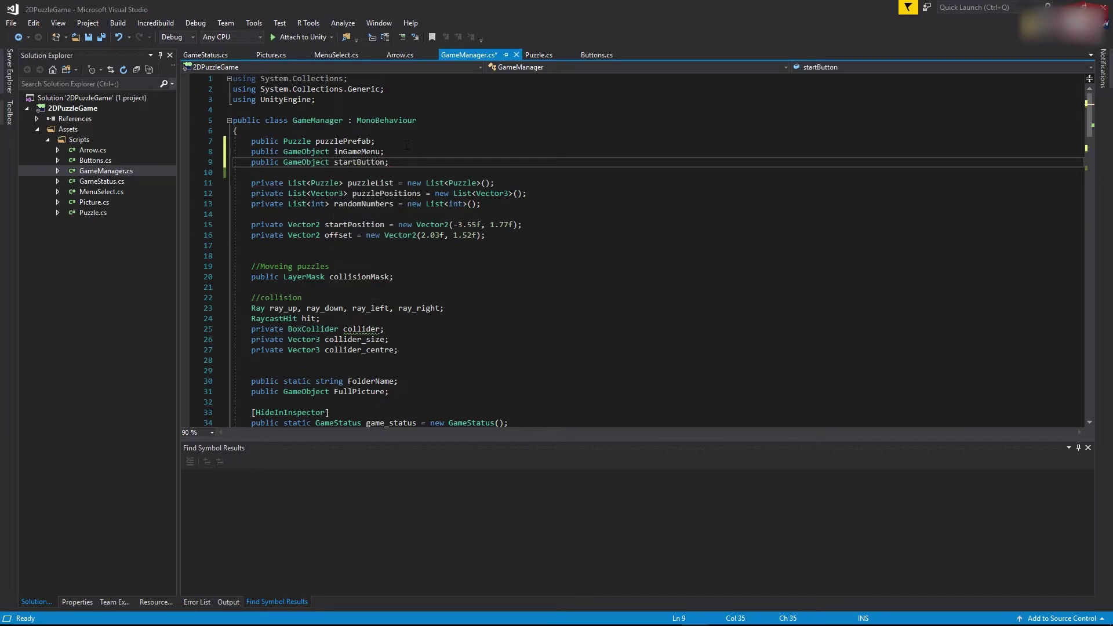
double_click(350, 164)
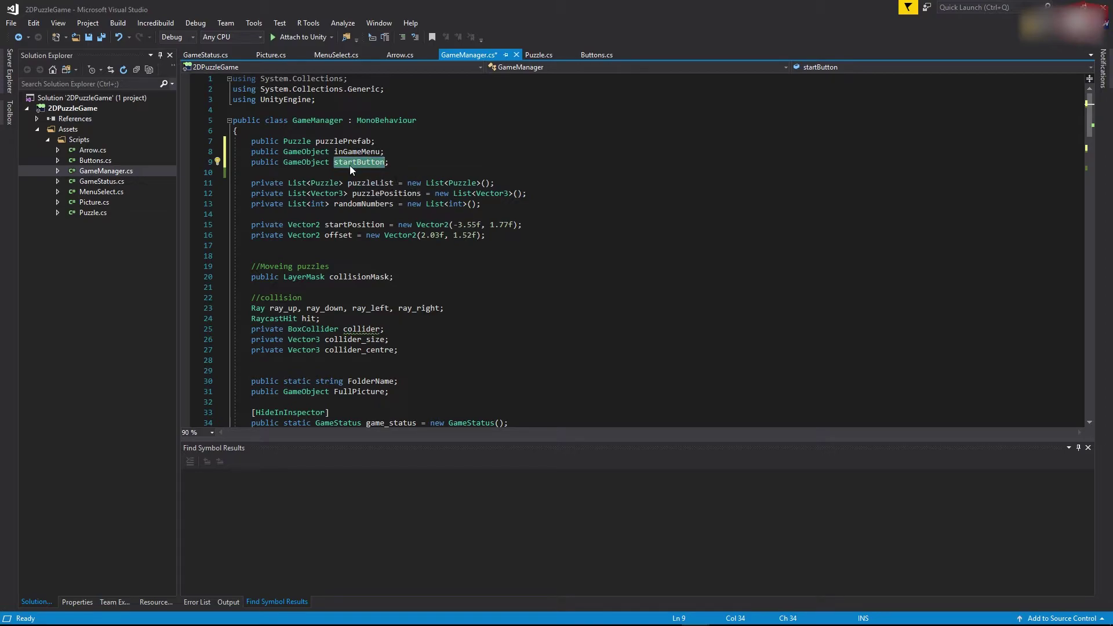
click(414, 162)
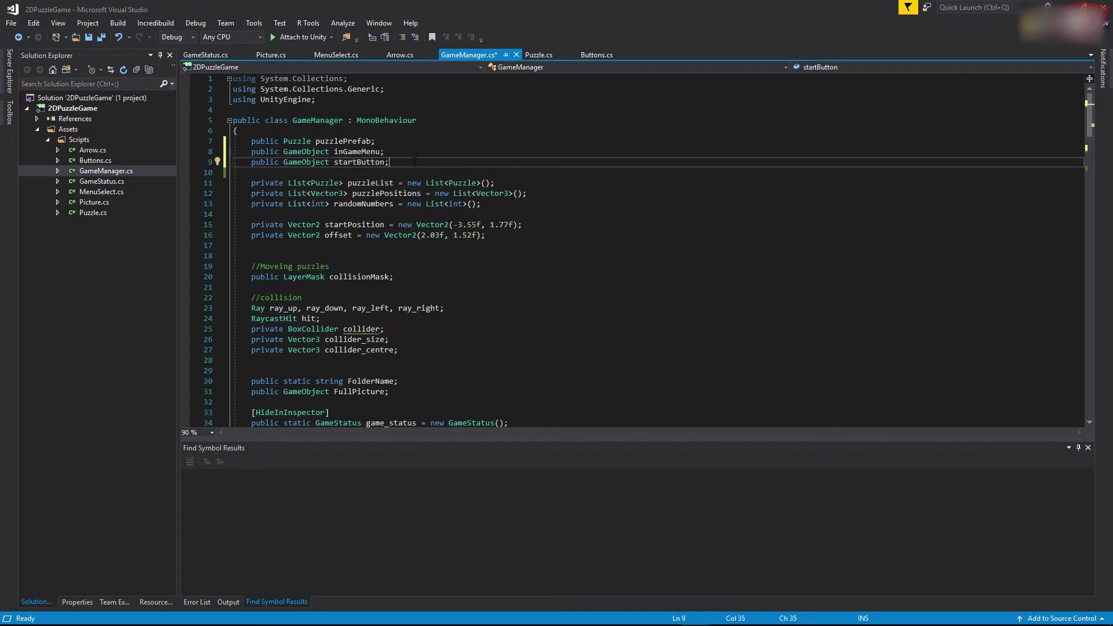
In Start(), add startButton.SetActive(true); below the inGameMenu.SetActive(false) line.
scroll(637, 249, down, 7)
click(252, 318)
key(Up)
key(Up)
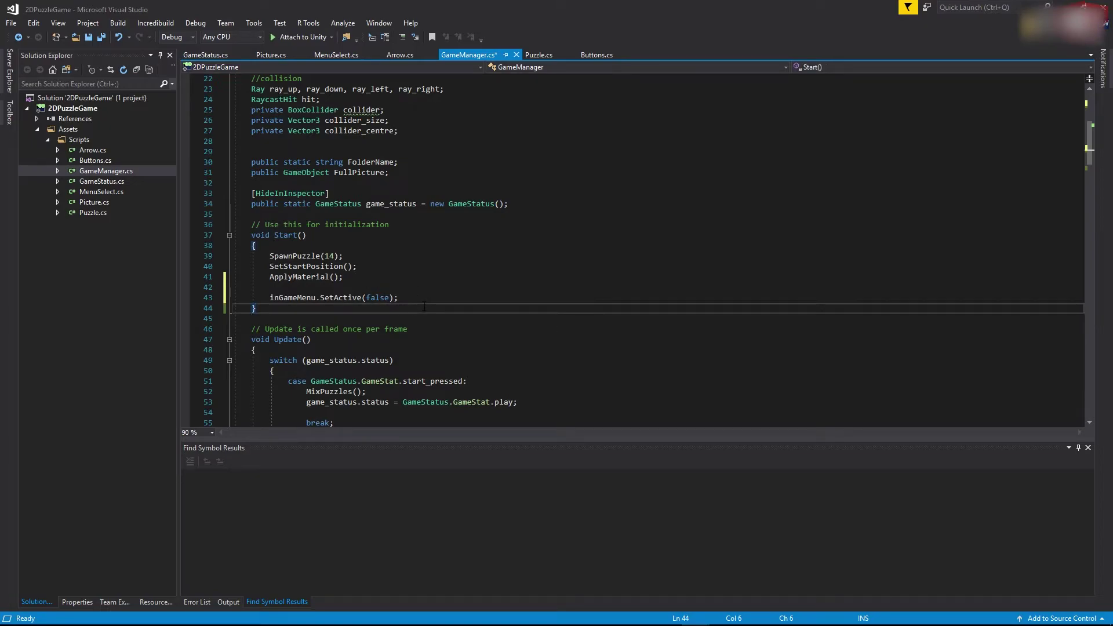
key(Return)
text(startButton)
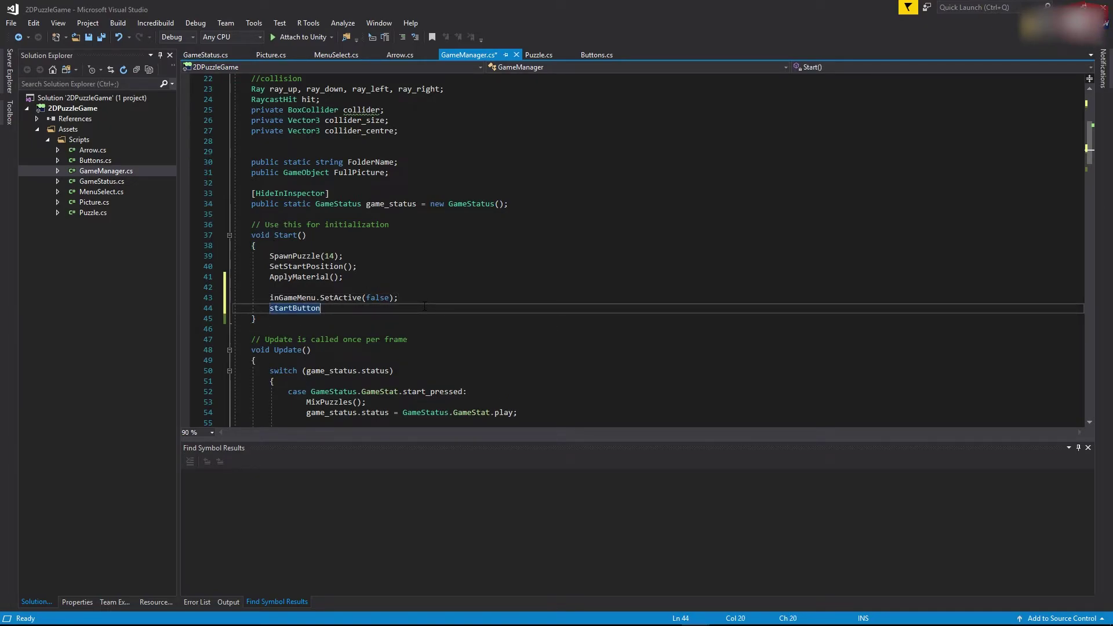
text(.S)
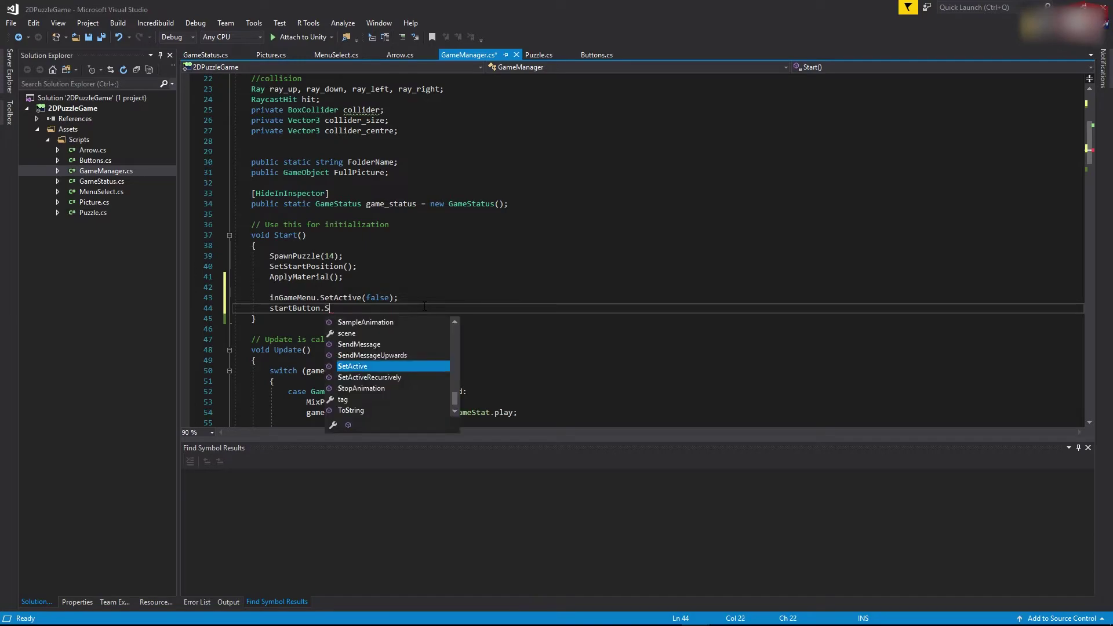
text(etActive(true);)
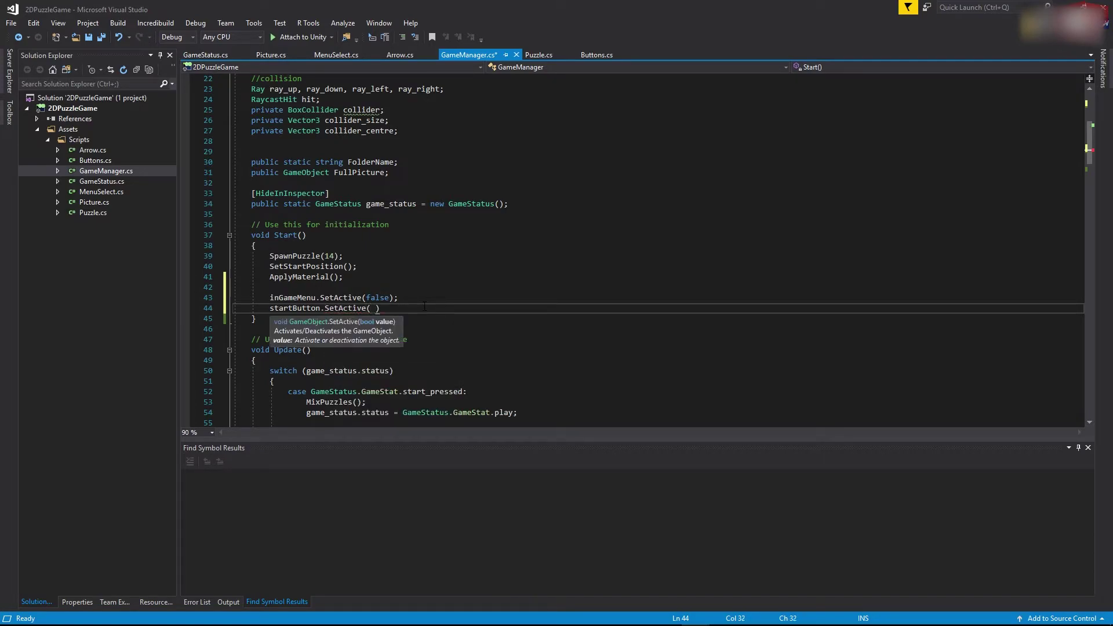
scroll(424, 306, down, 5)
key(Down)
key(Down)
key(Down)
key(Down)
key(Down)
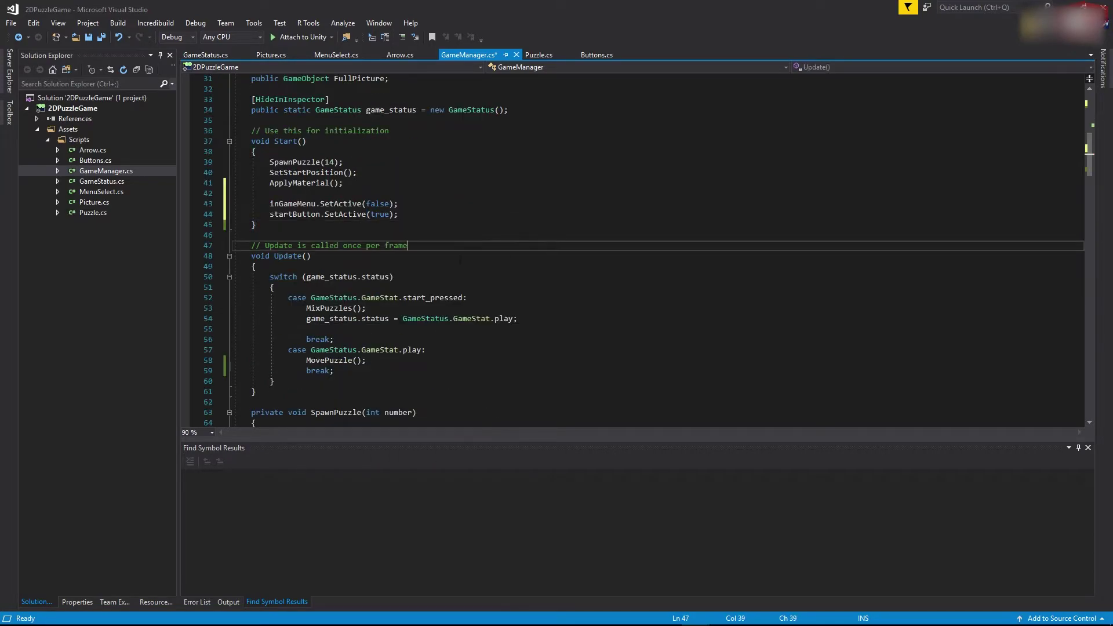
In Update()'s switch, add a GameStatus.GameStat.inGameMenu case containing only break; below the play case, separated by a blank line.
scroll(381, 279, down, 1)
click(382, 279)
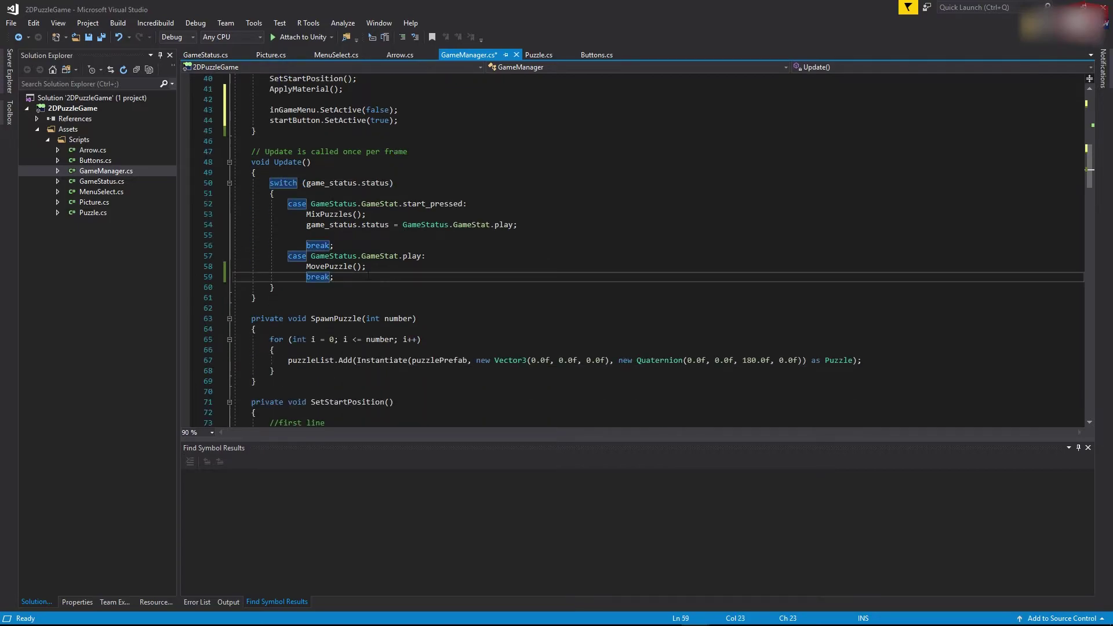
key(Up)
key(Up)
key(End)
key(Left)
click(366, 281)
key(Return)
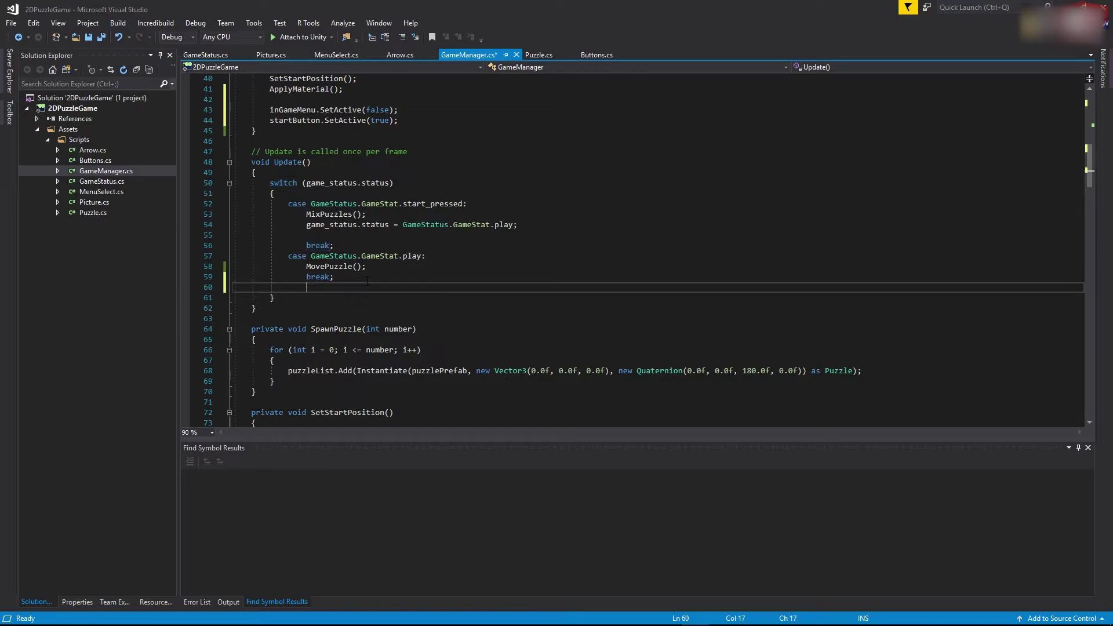
key(Return)
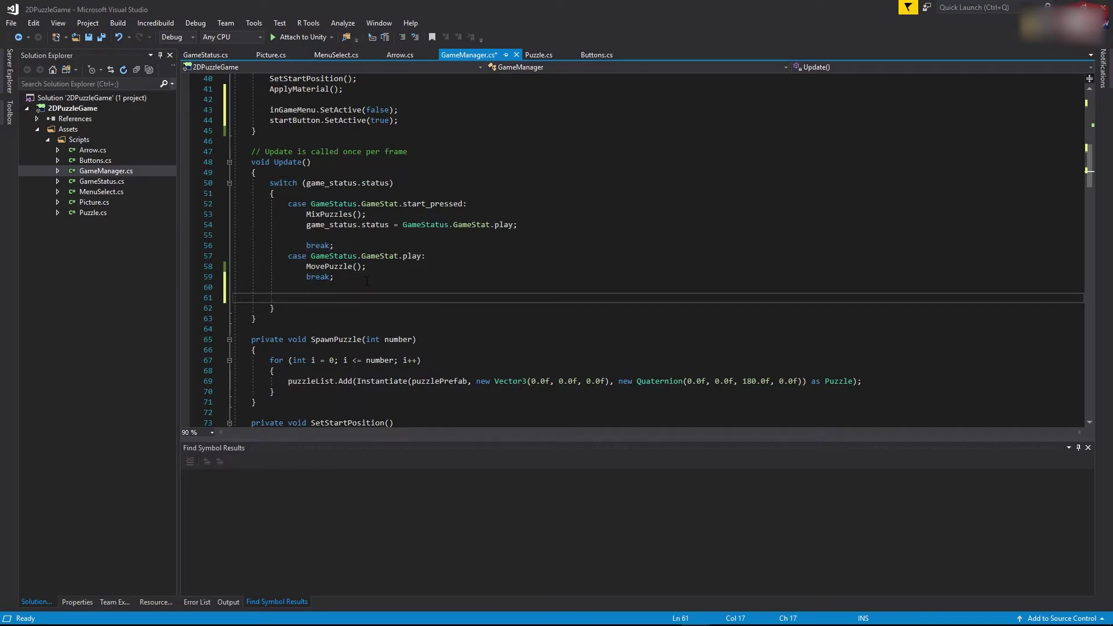
text(case  GameStatus.GameStat.inGameMenu:)
key(Return)
text(break;)
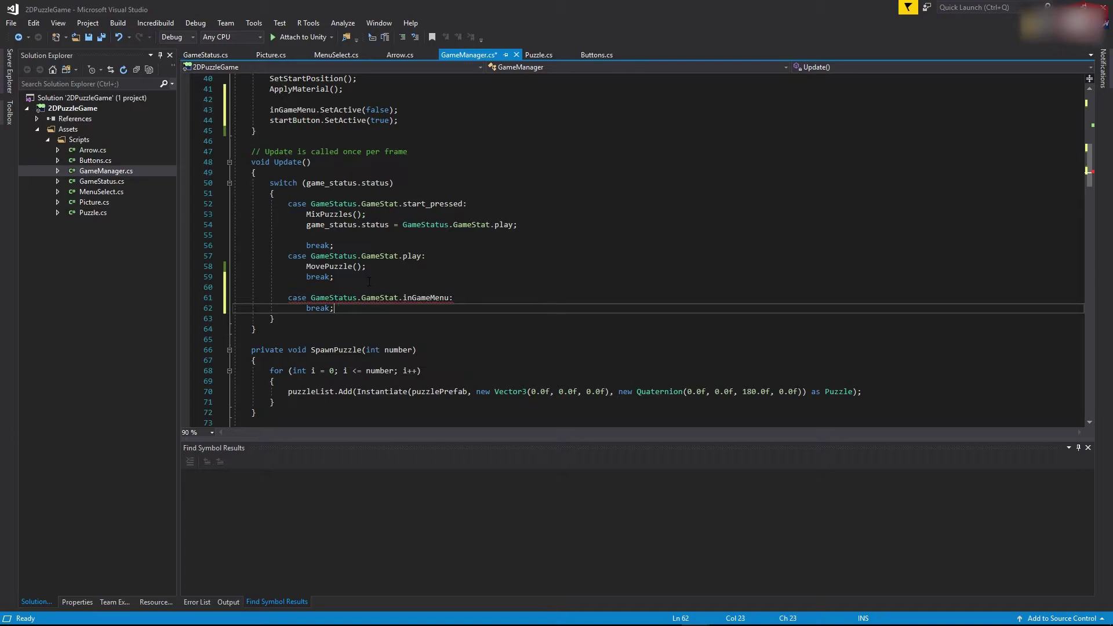
Add inGameMenu.SetActive(true); above the break in the inGameMenu case.
key(Up)
key(End)
key(Return)
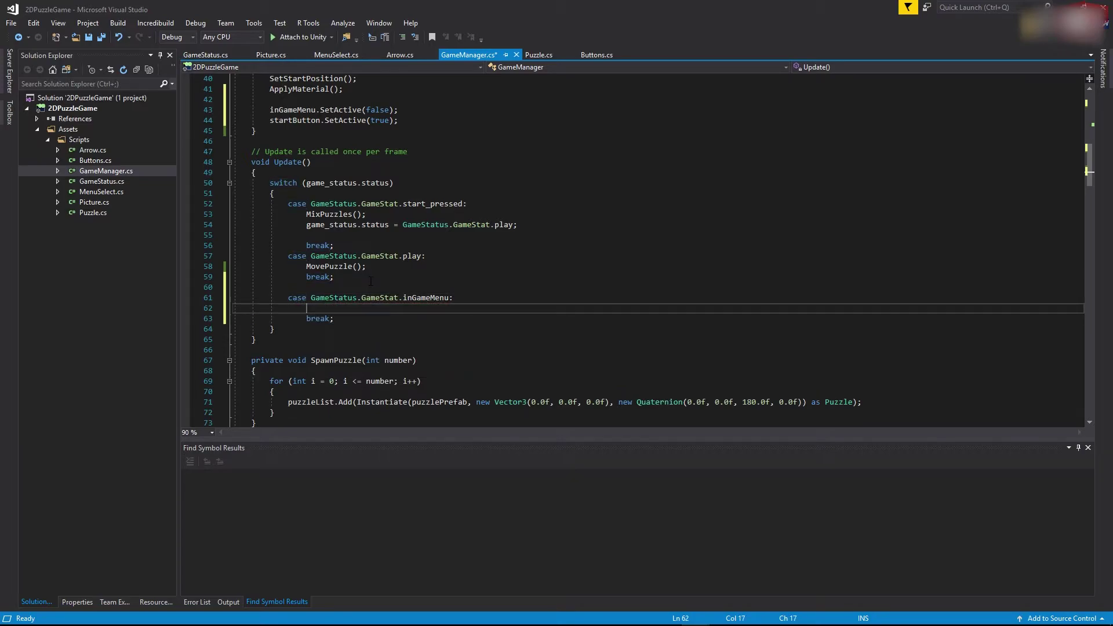
double_click(288, 109)
key(ctrl+c)
click(372, 308)
key(ctrl+v)
text(.SetActive (true))
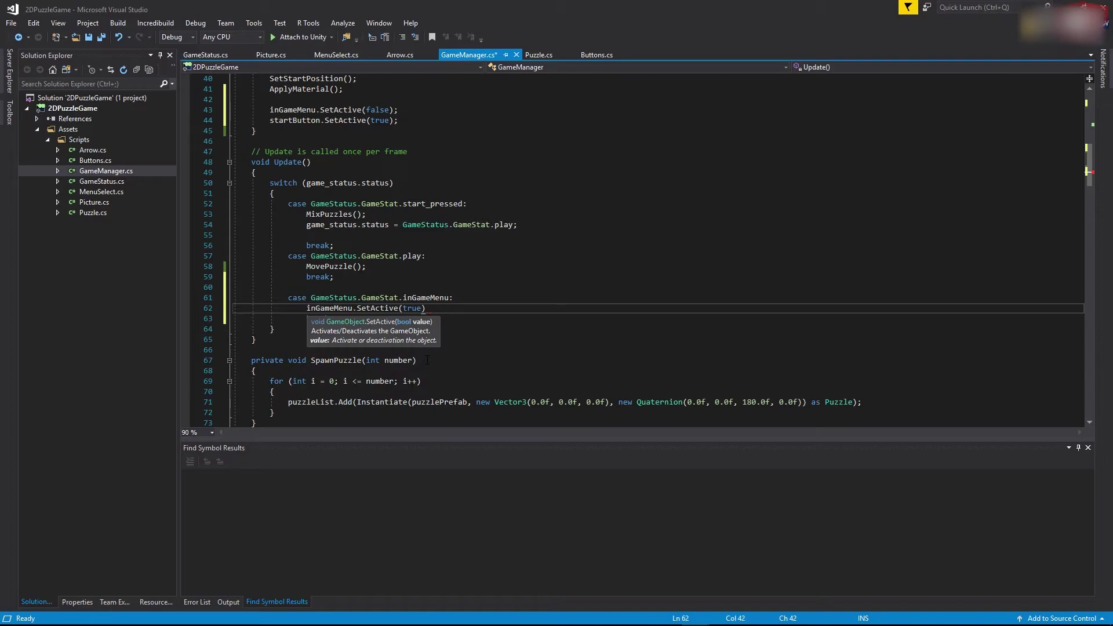
text(;)
key(Return)
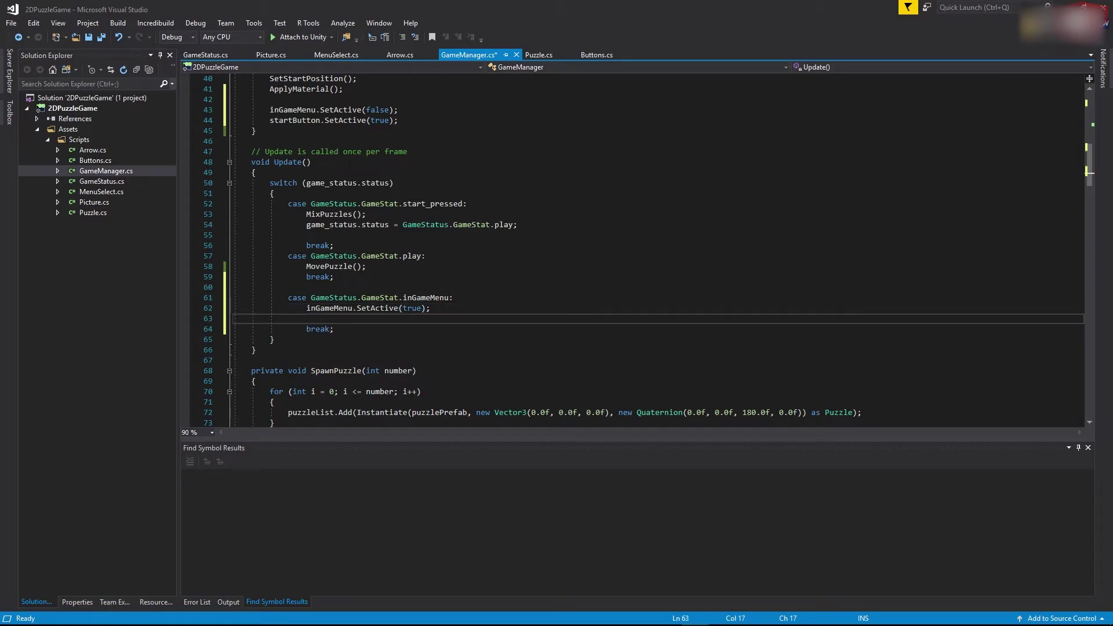
Add startButton.SetActive(false); below inGameMenu.SetActive(true); in the inGameMenu case and save GameManager.cs.
double_click(305, 119)
key(ctrl+c)
click(348, 318)
key(ctrl+v)
text(.set)
key(Tab)
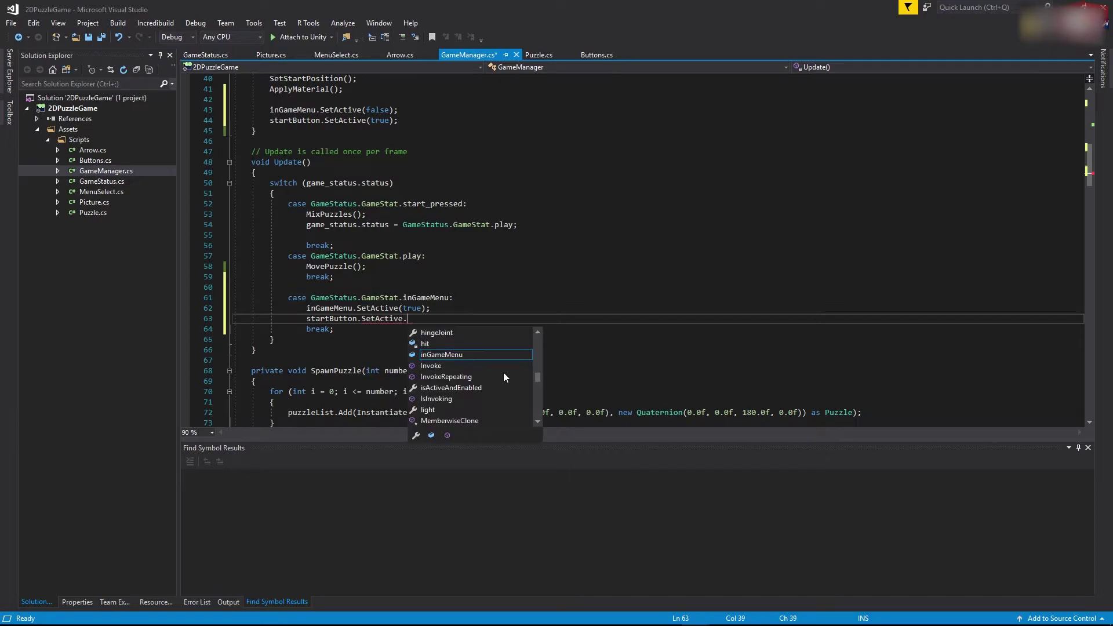
text((false);)
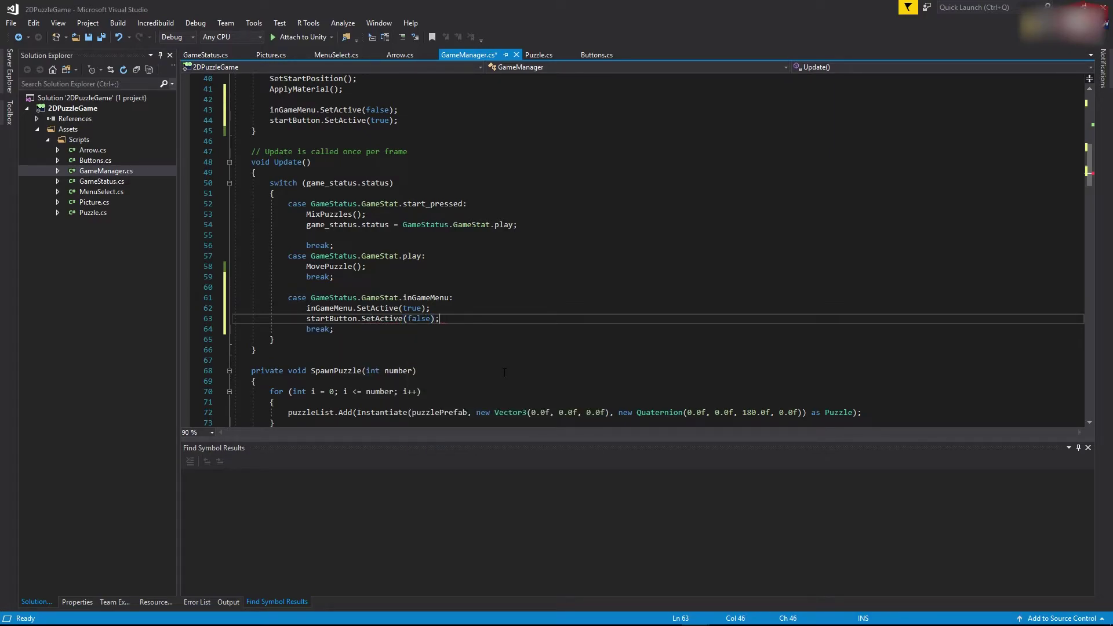
click(505, 373)
click(400, 287)
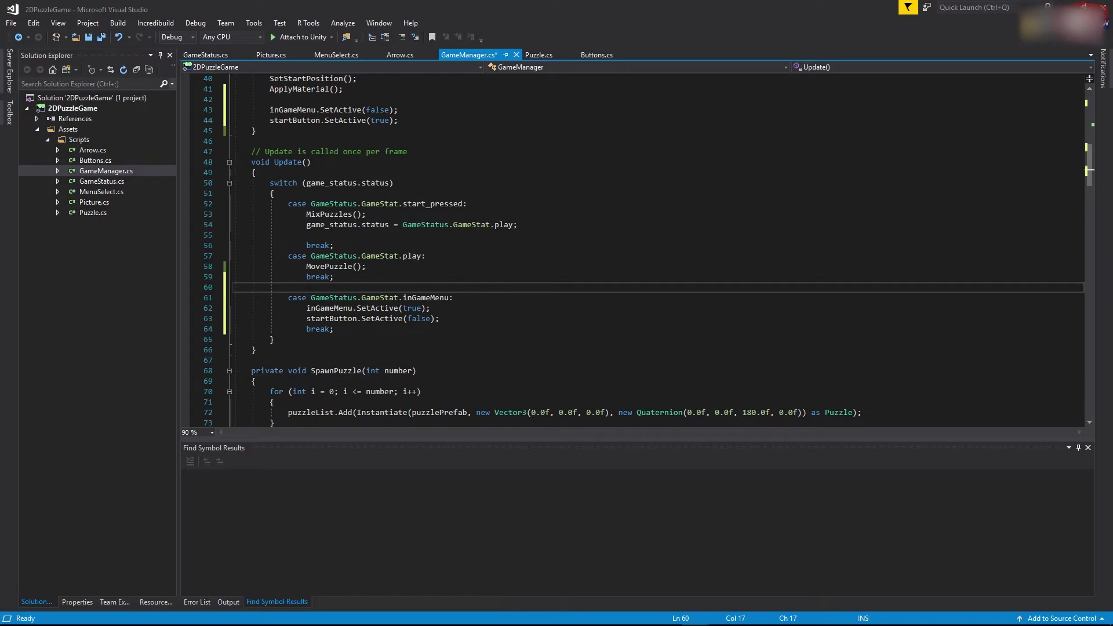
click(100, 37)
Switch to Unity, run GameScene and test the in-game Menu button.
click(348, 163)
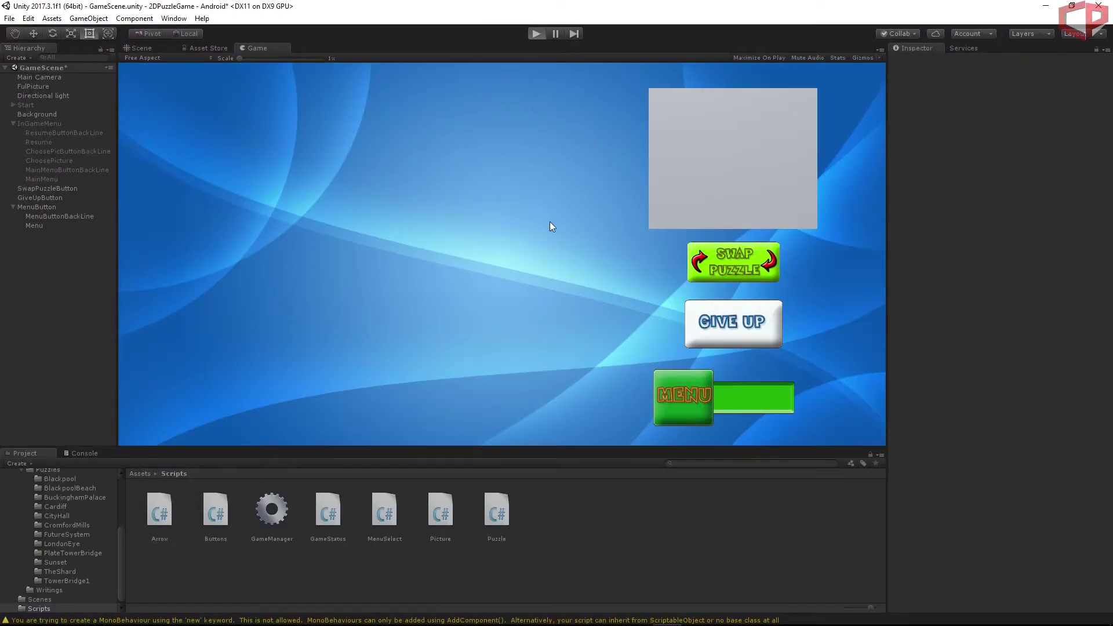
click(676, 413)
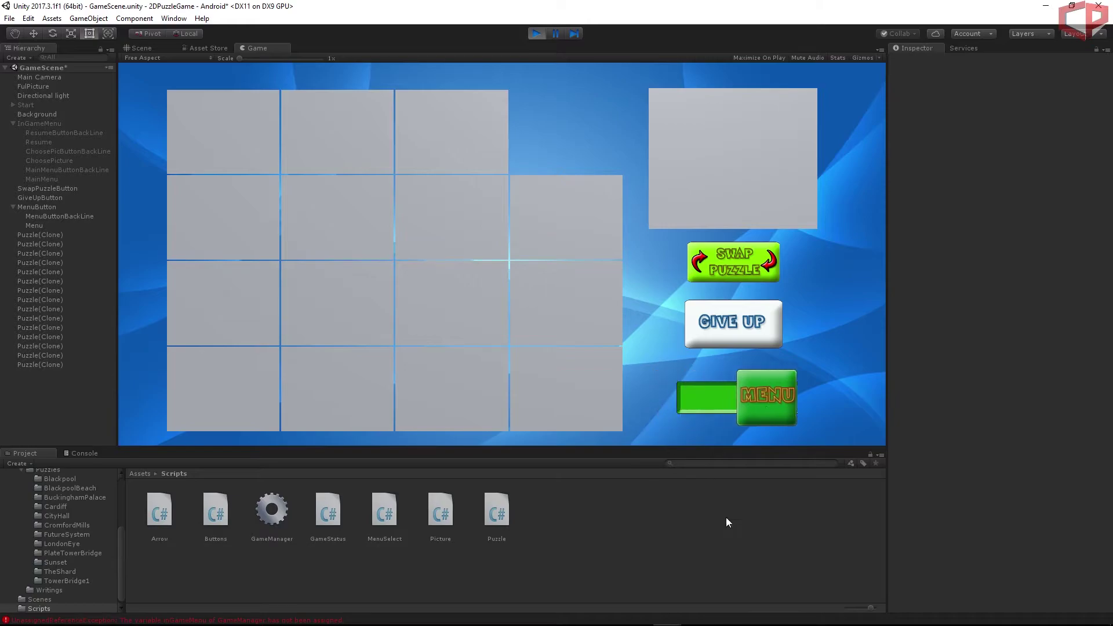
click(685, 399)
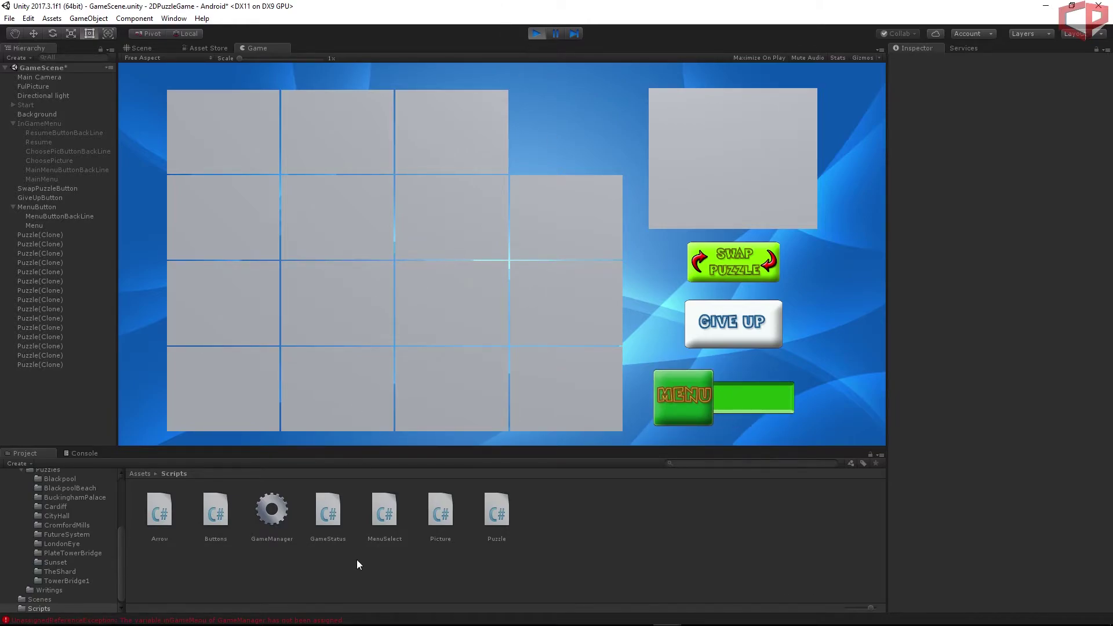
Inspect the runtime errors logged in the Console, including the one from GameManager's Update(), and stop play mode.
drag(88, 452, 88, 453)
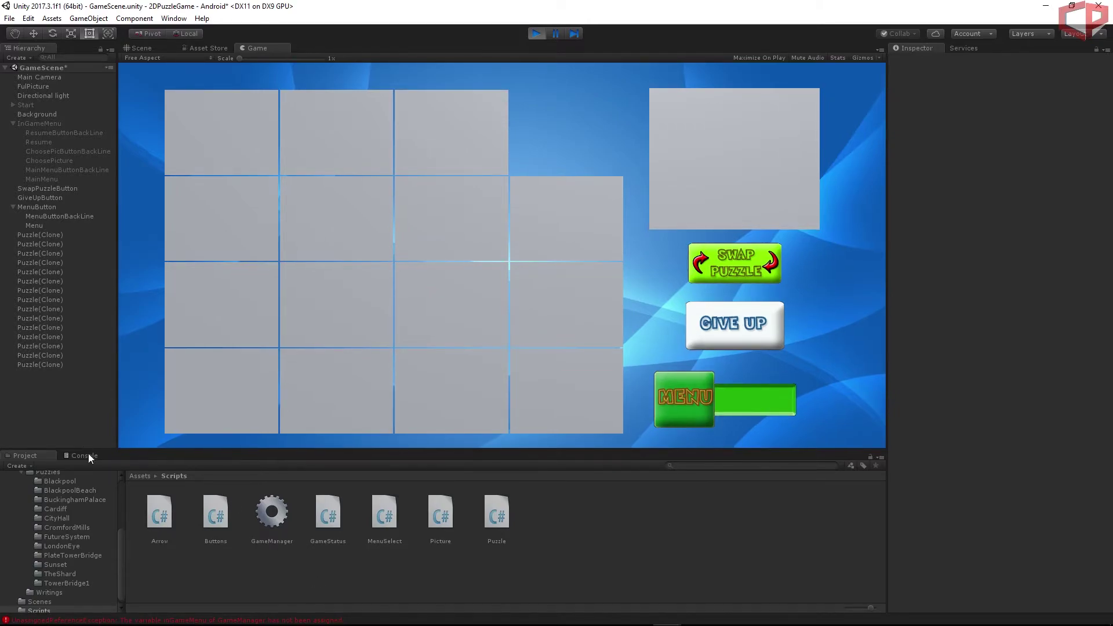
click(88, 456)
click(98, 496)
click(349, 519)
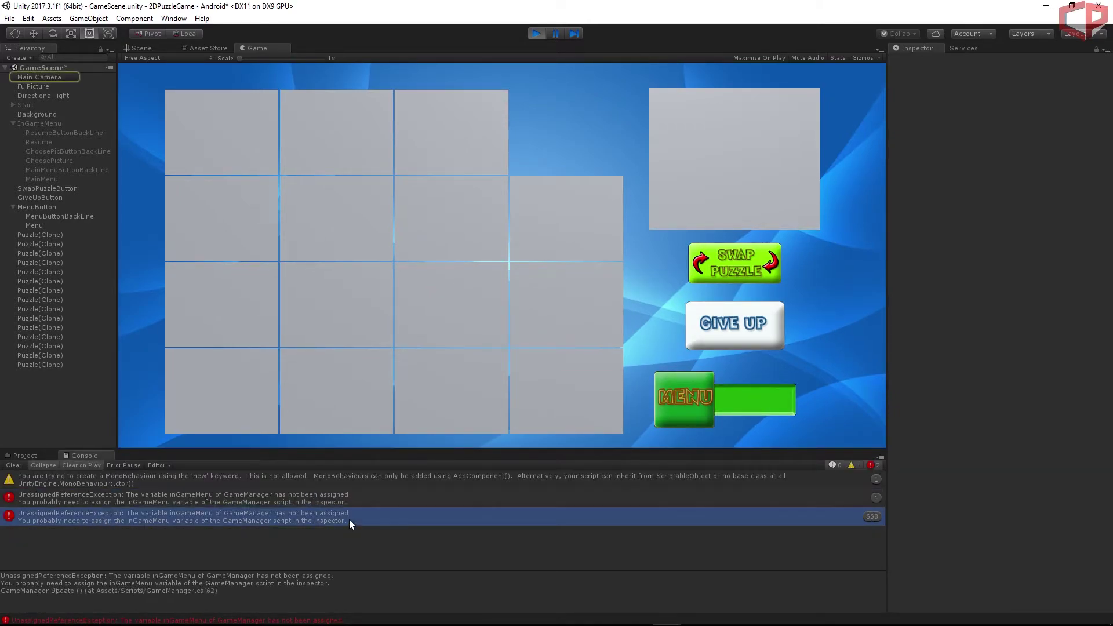
click(537, 34)
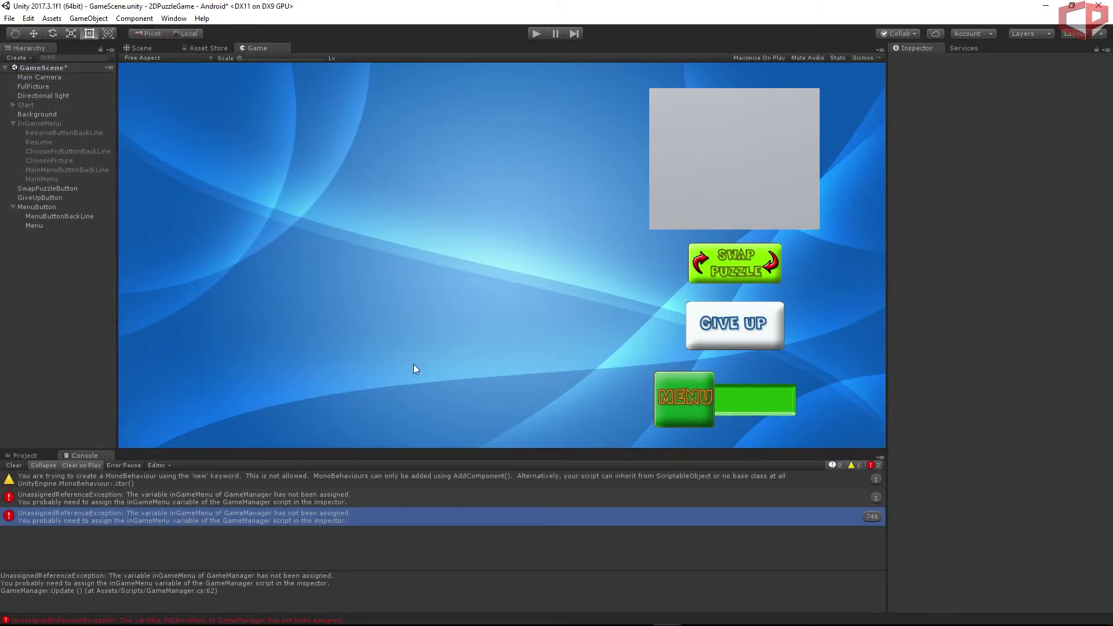
Select Main Camera to access the Game Manager script's In Game Menu and Start Button references.
click(43, 76)
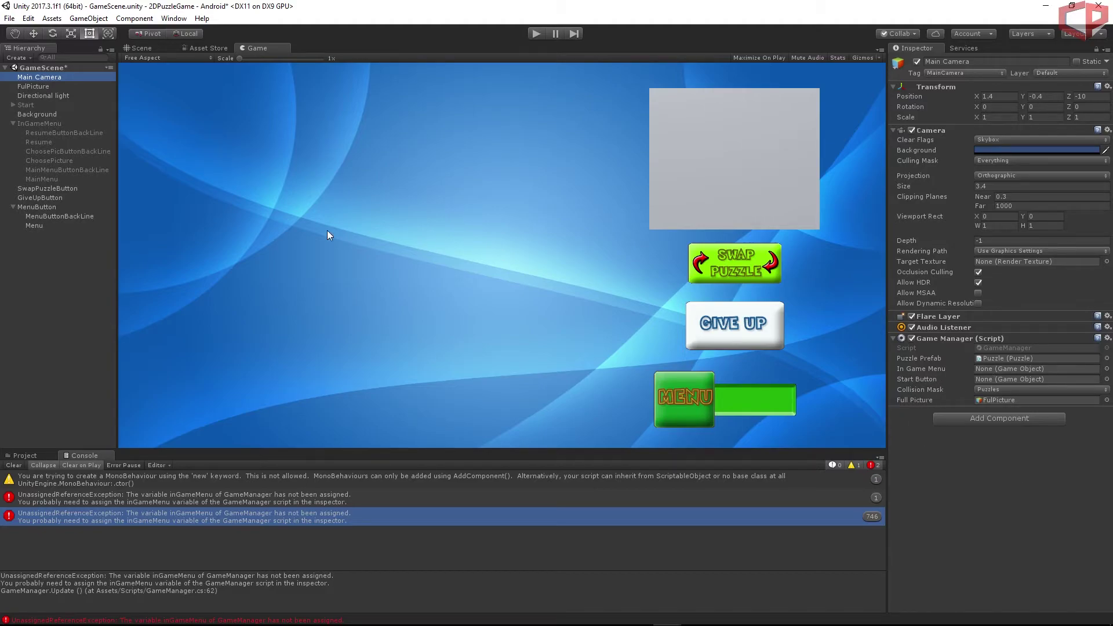
click(36, 124)
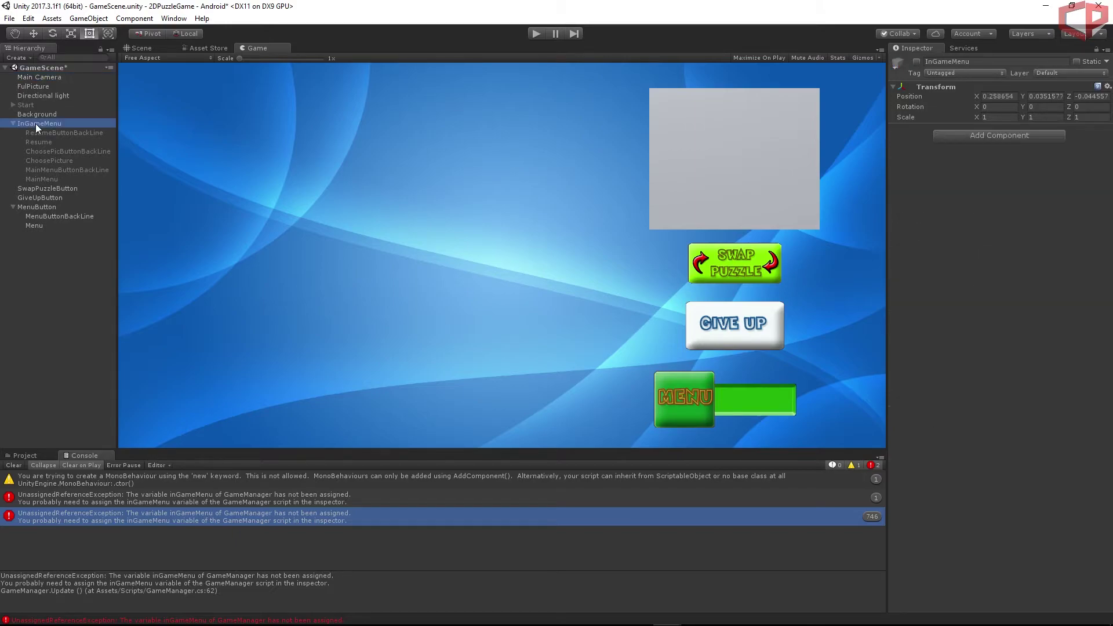
click(41, 76)
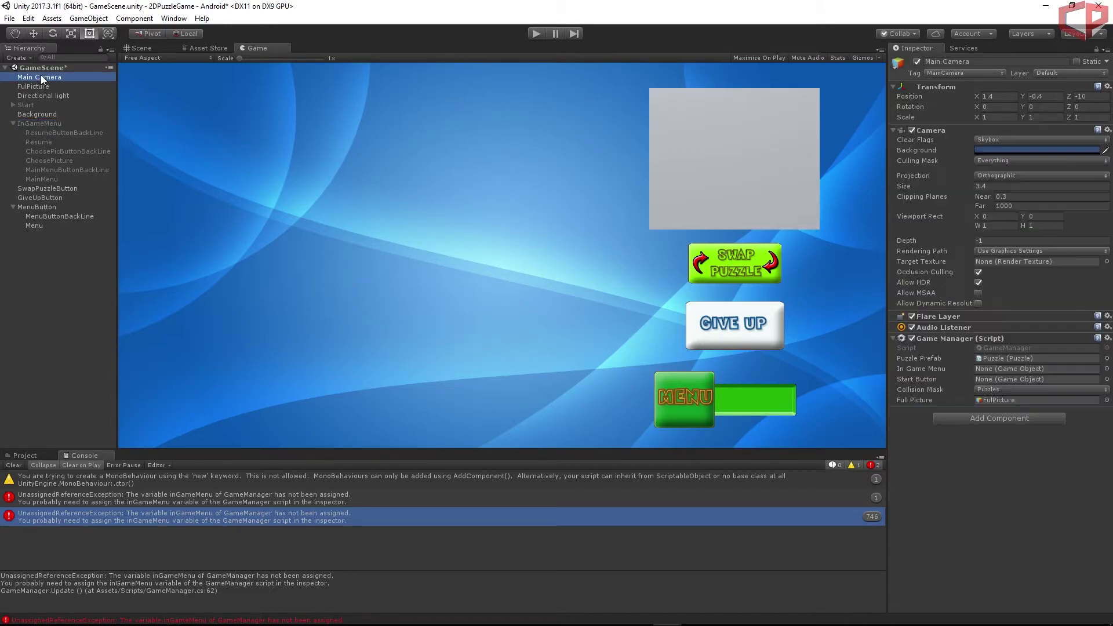
Assign the InGameMenu and Start objects to the Main Camera's Game Manager In Game Menu and Start Button fields.
click(30, 123)
drag(30, 123, 995, 369)
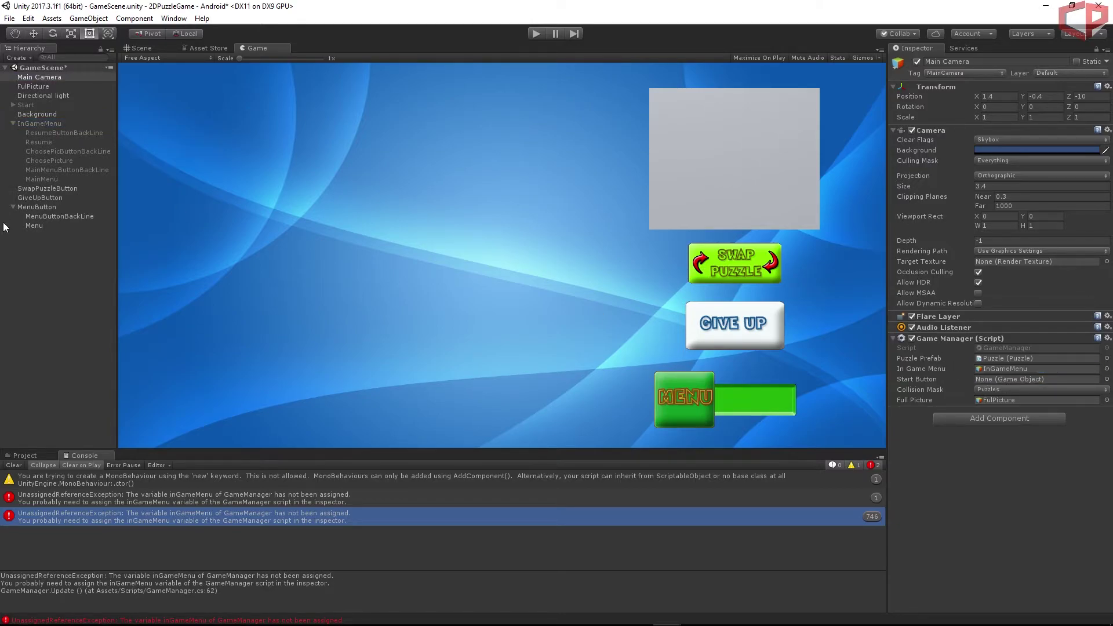
click(23, 106)
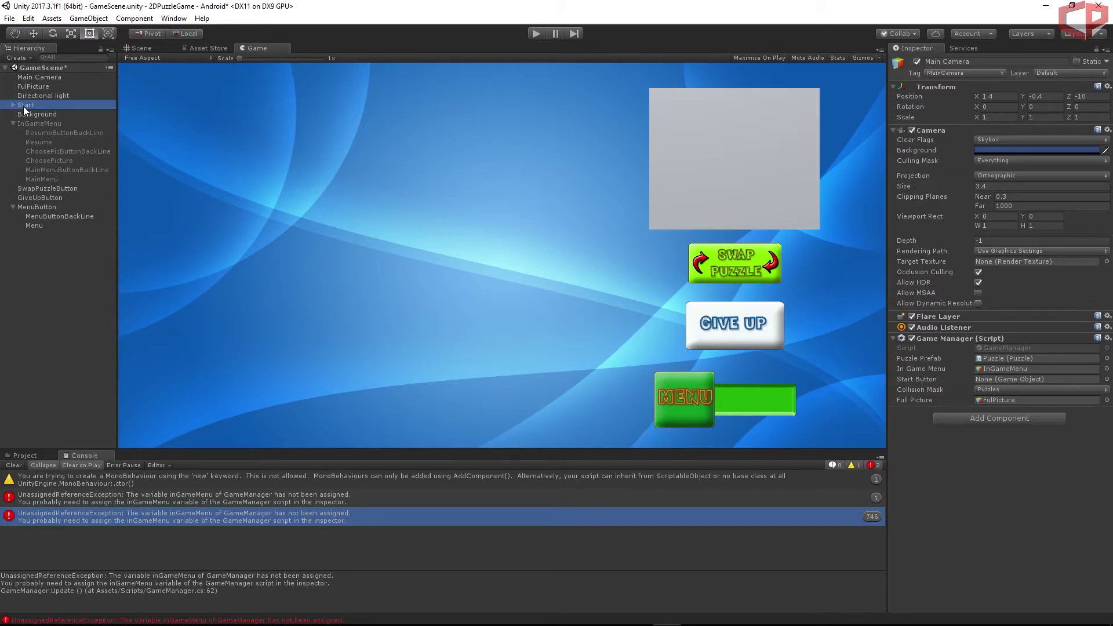
drag(23, 106, 1013, 379)
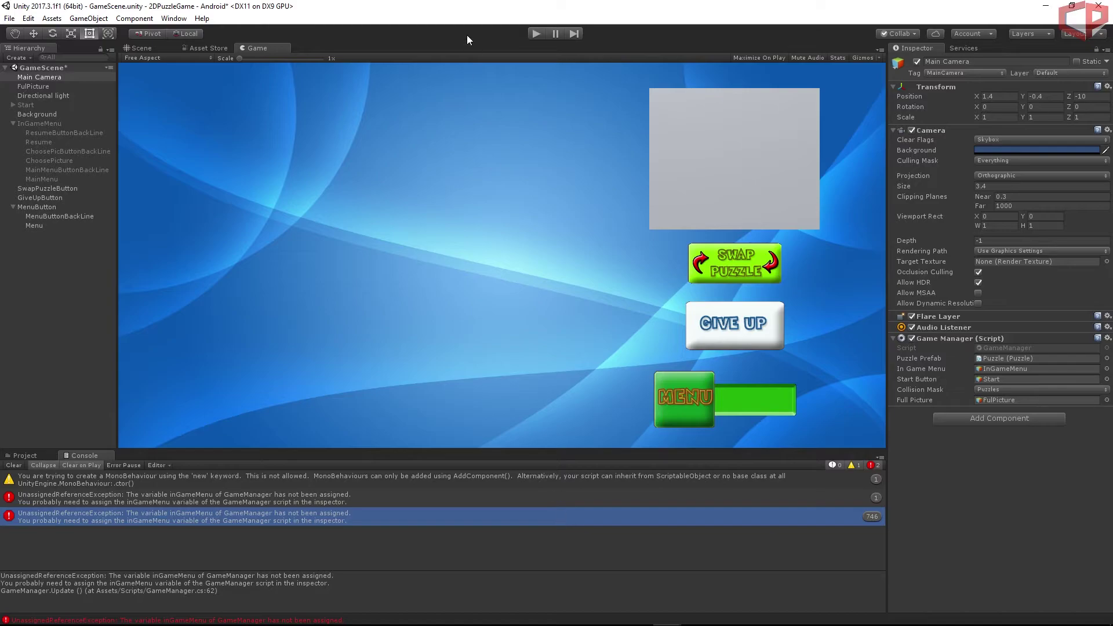
Play-test the scene by opening the in-game menu with the Menu slider and sliding its buttons, and stop playback.
click(537, 35)
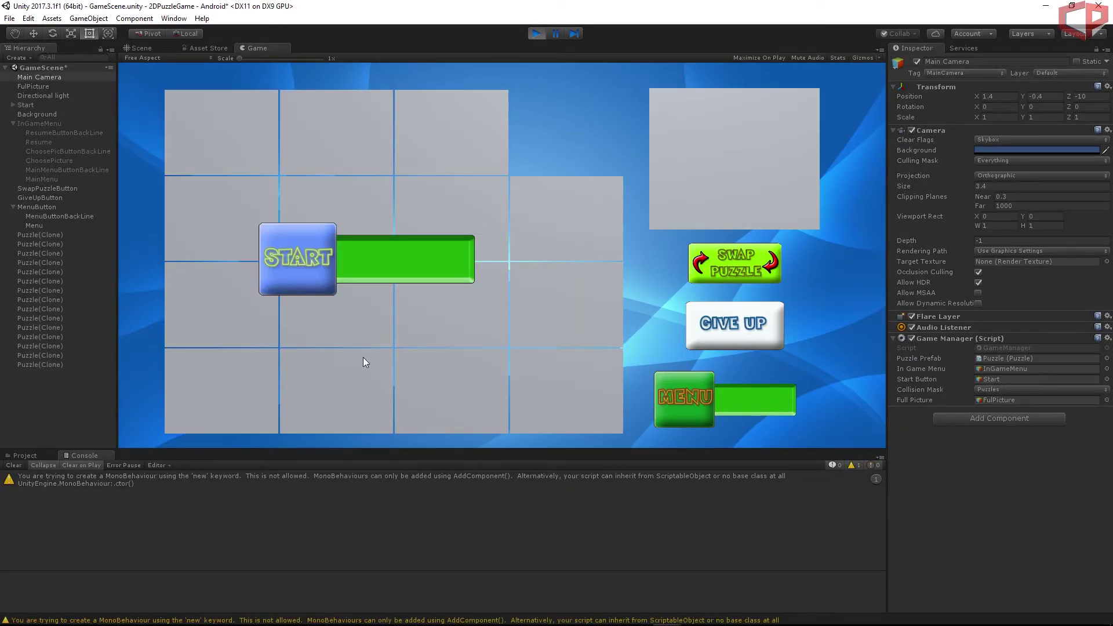
click(30, 456)
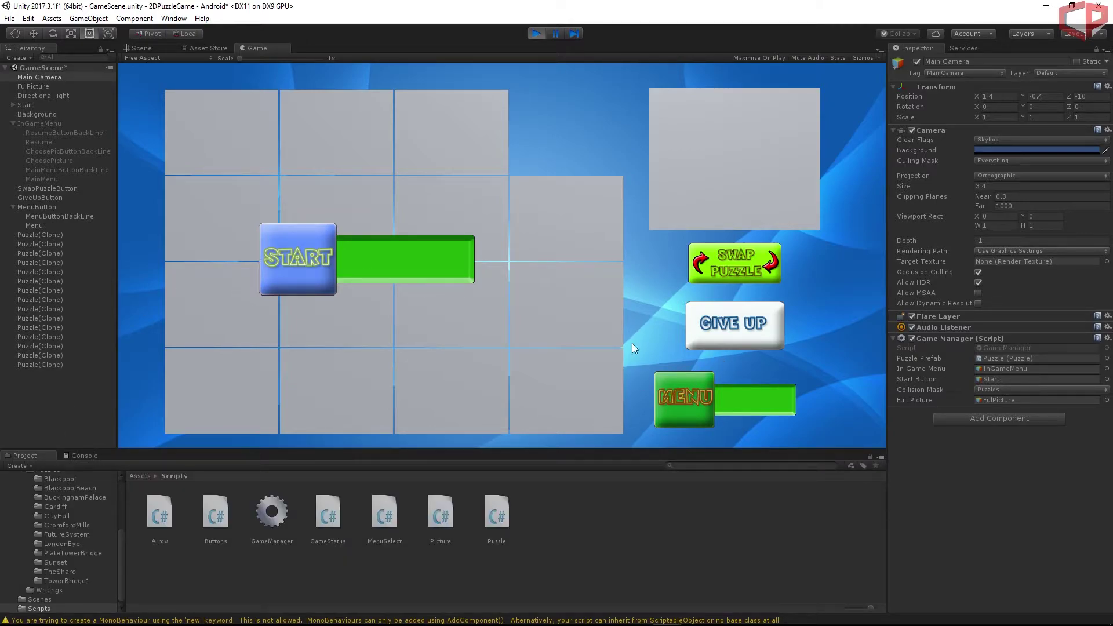
click(692, 397)
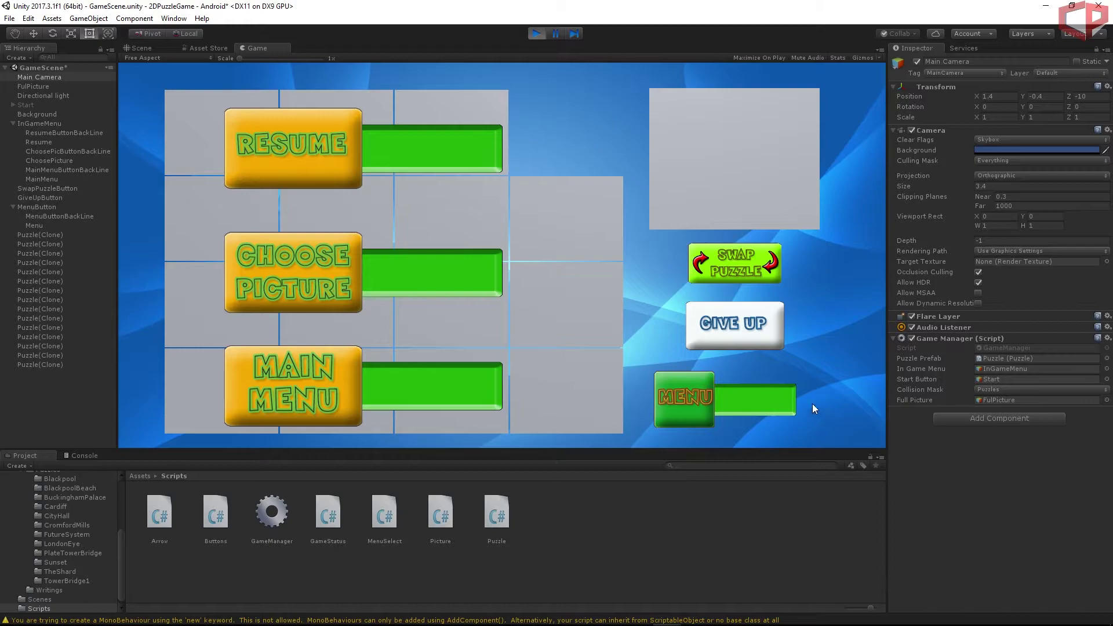
click(313, 293)
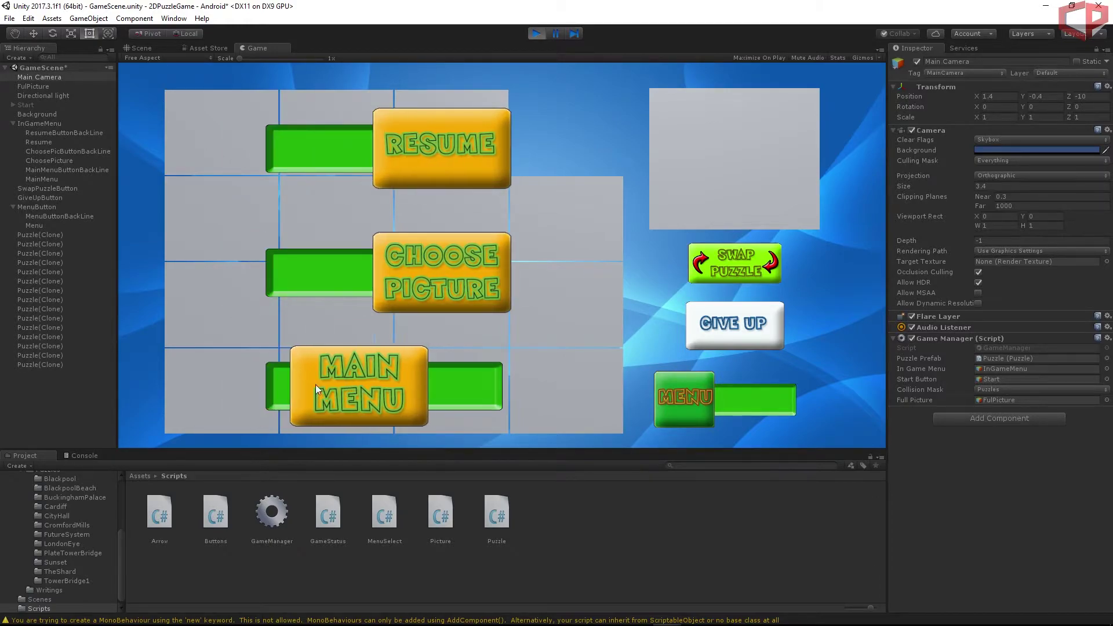
click(538, 35)
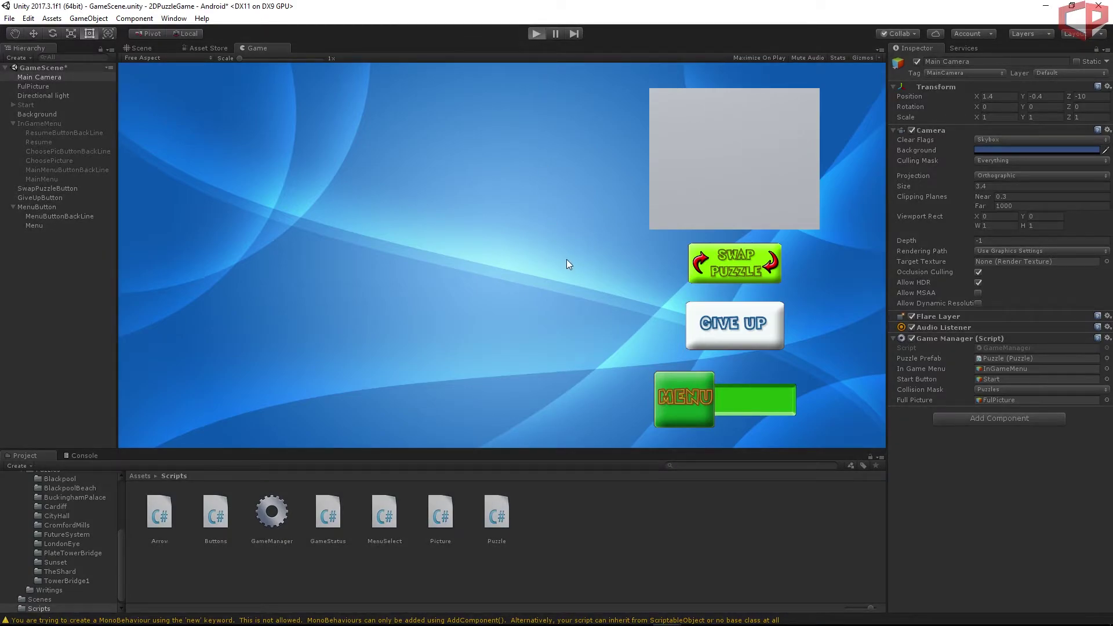
Run the scene again, slide the Start button, open the in-game menu and slide its buttons, and stop playback.
key(ctrl+p)
click(321, 292)
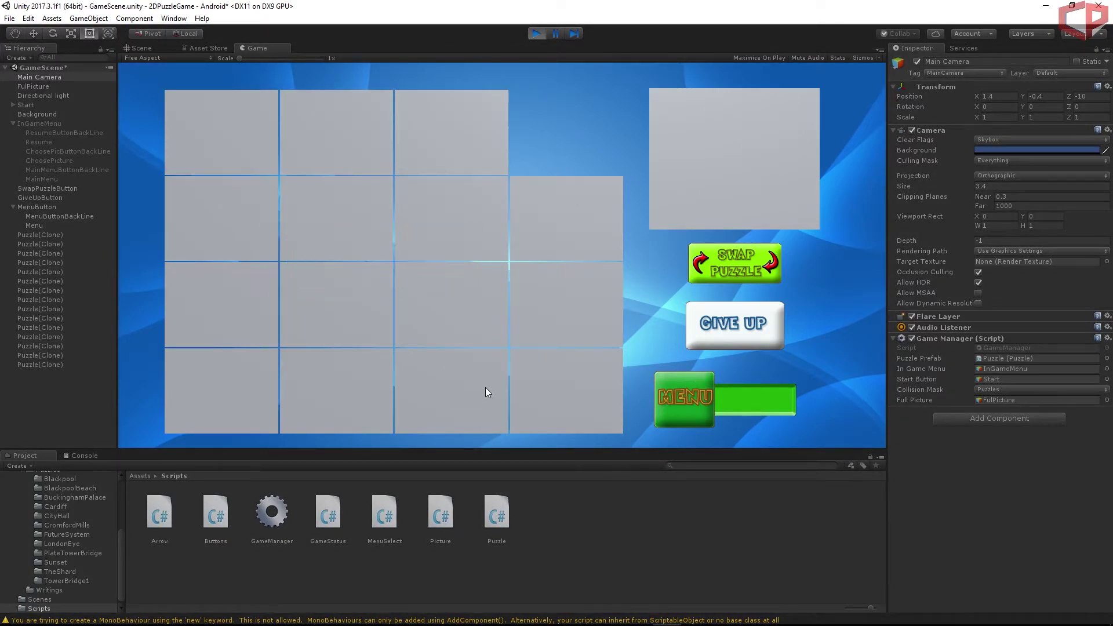
click(661, 421)
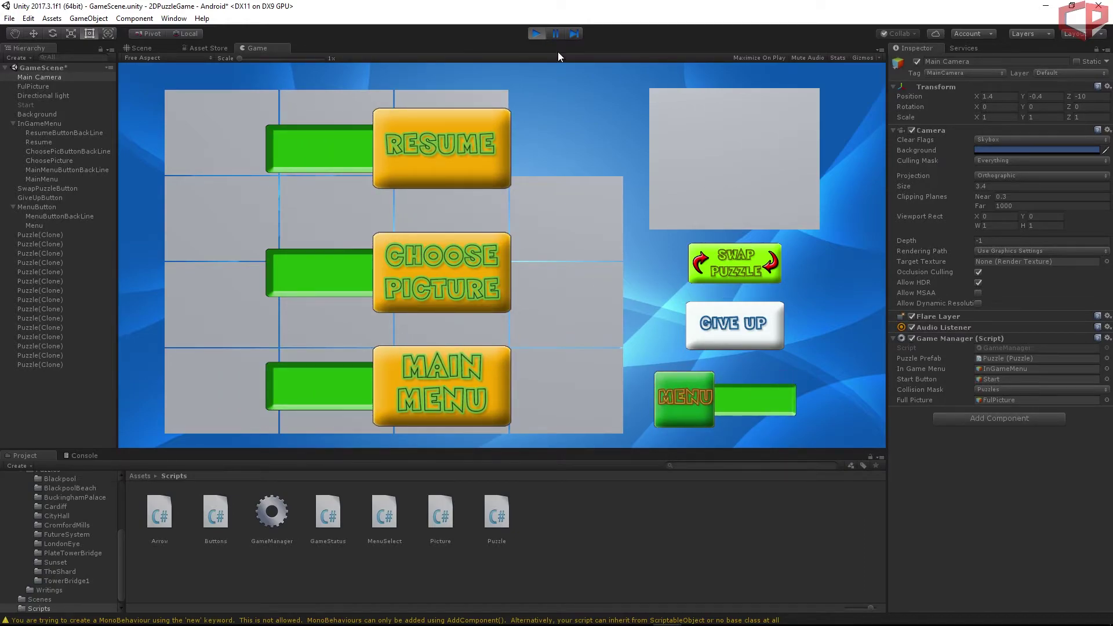
click(534, 36)
click(534, 34)
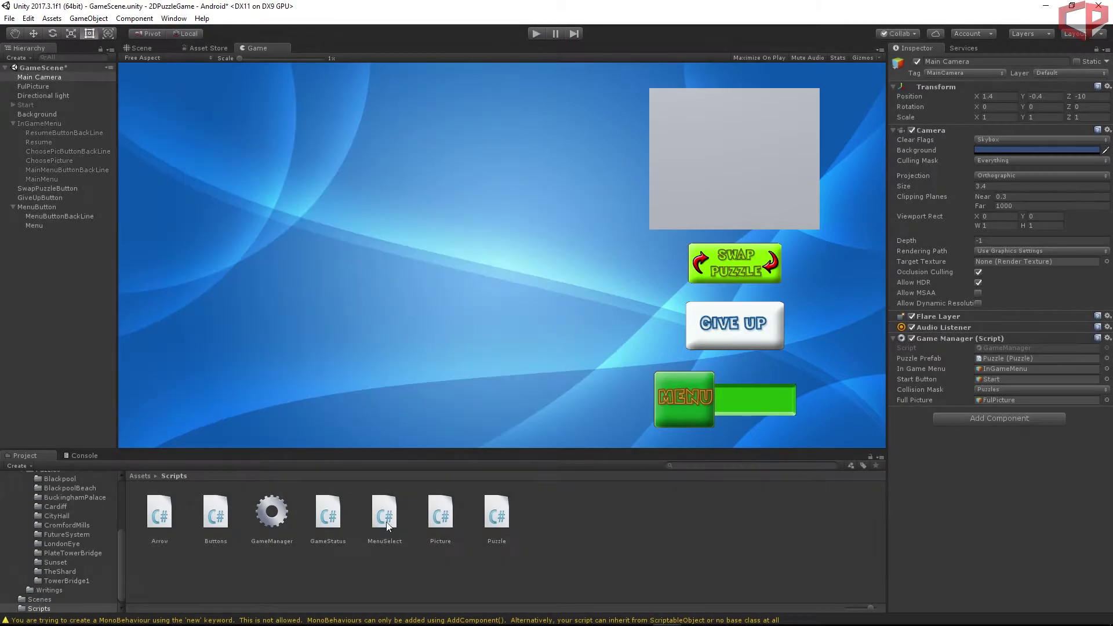
Switch to Visual Studio and examine the Update switch in GameManager.cs and the MoveToPosition coroutine's button branches in Buttons.cs.
click(692, 548)
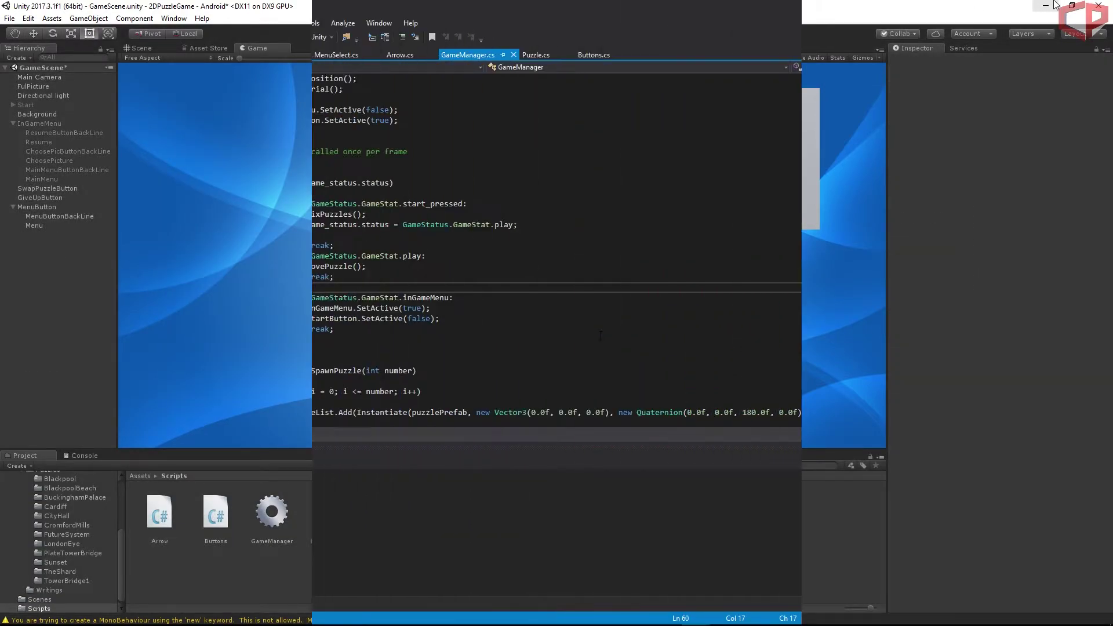
scroll(308, 100, down, 6)
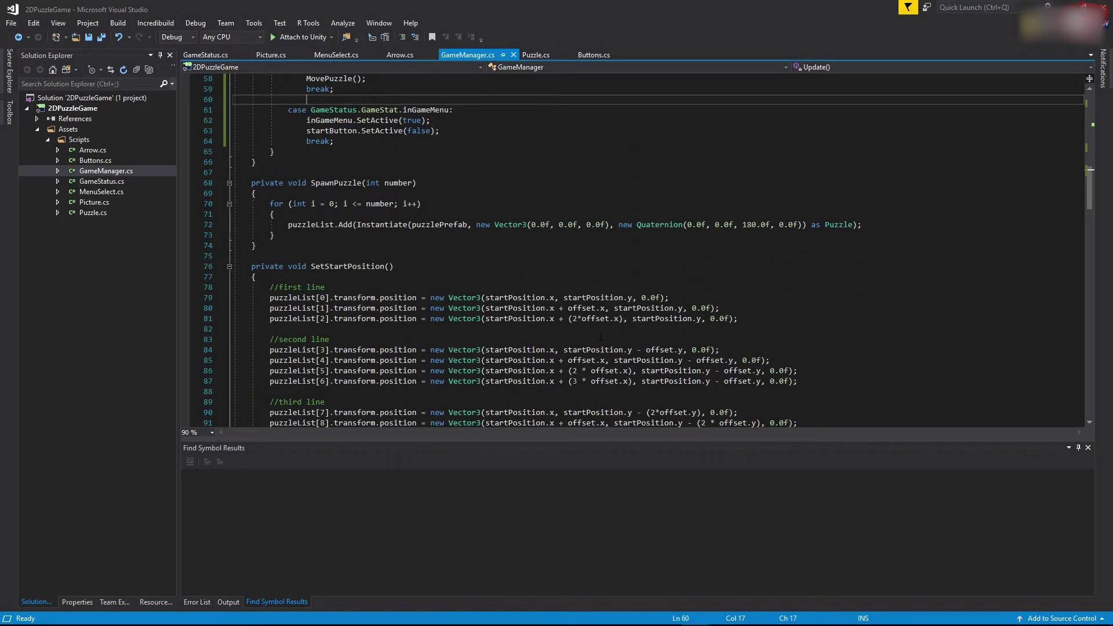
scroll(308, 100, up, 5)
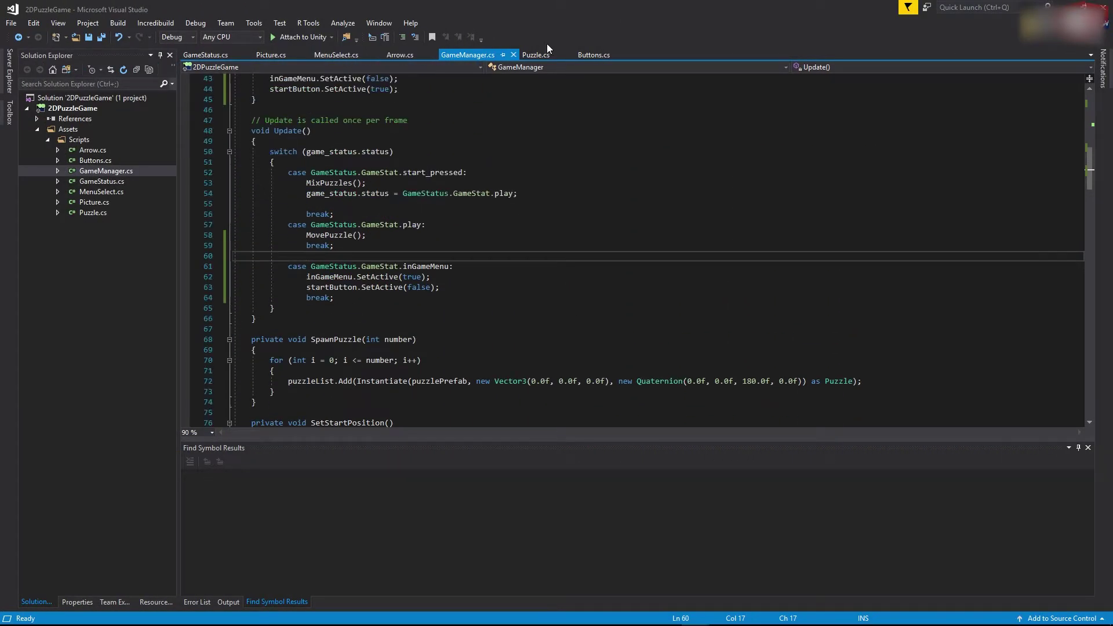
click(595, 54)
click(499, 256)
click(418, 308)
scroll(405, 308, up, 5)
click(400, 308)
click(326, 120)
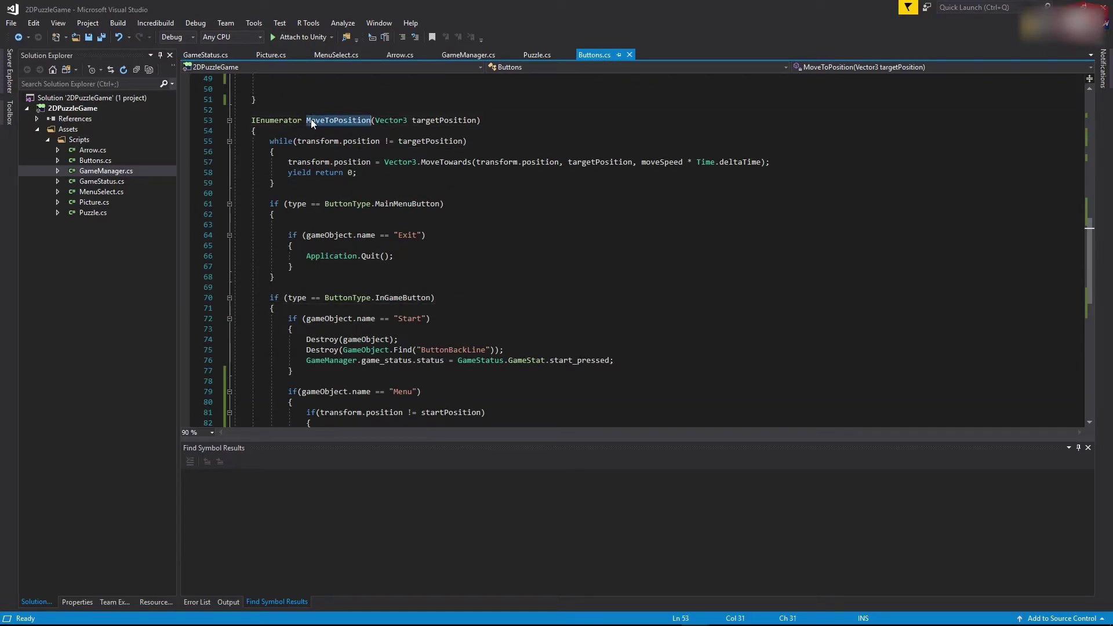
scroll(345, 206, down, 3)
click(297, 204)
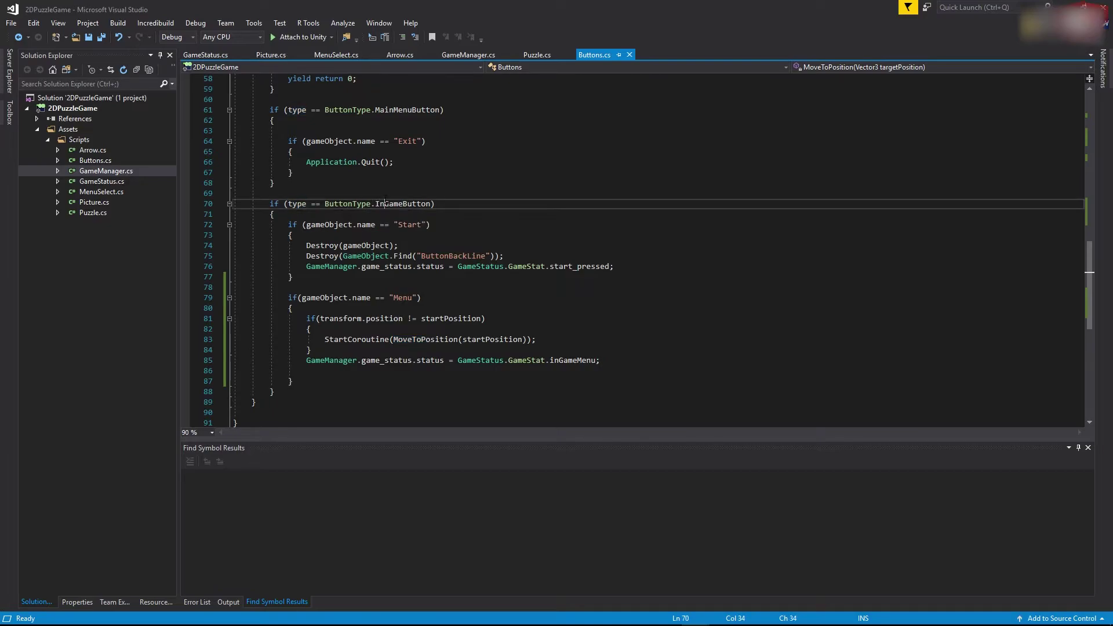
double_click(403, 204)
scroll(313, 324, down, 2)
Begin an if condition comparing gameObject.name below the "Menu" block in the InGameButton branch of Buttons.cs.
click(299, 317)
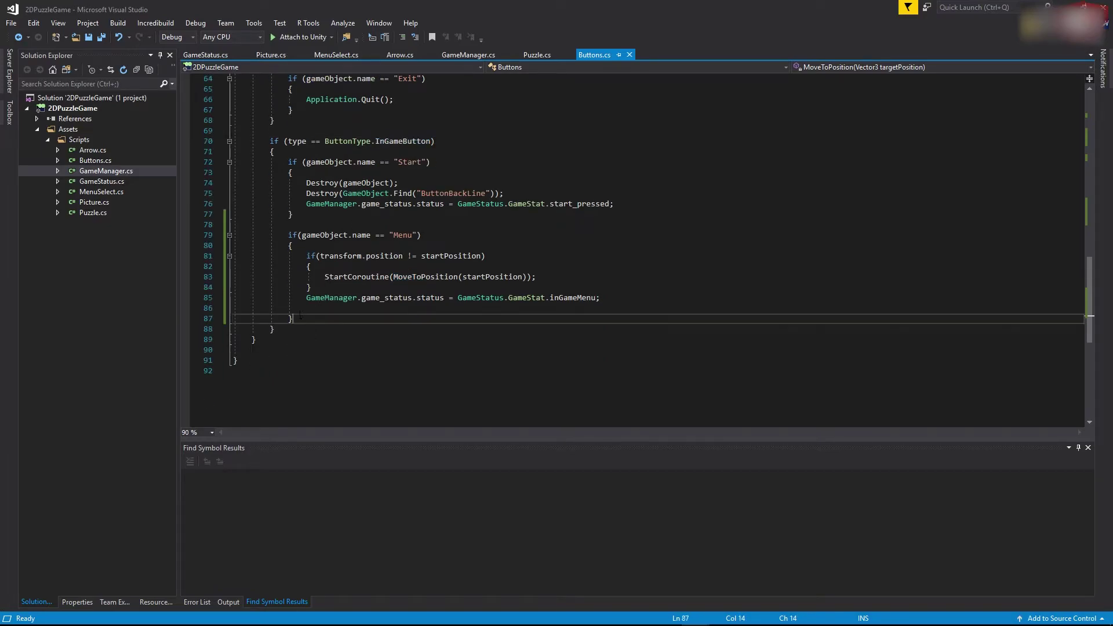
key(Return)
key(Return)
text(if(game)
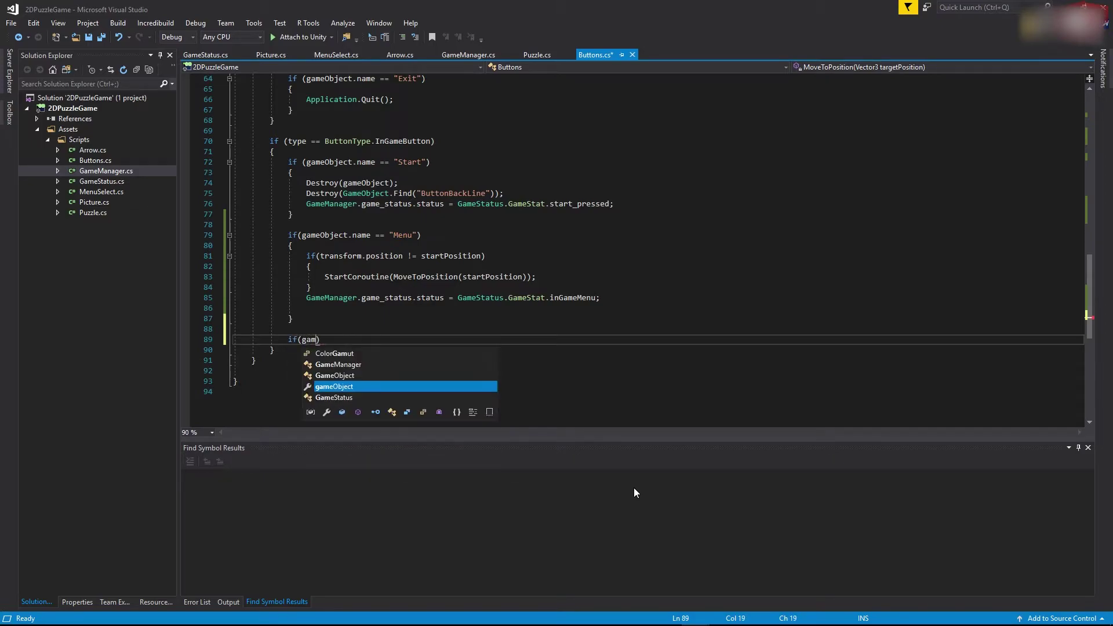
key(Tab)
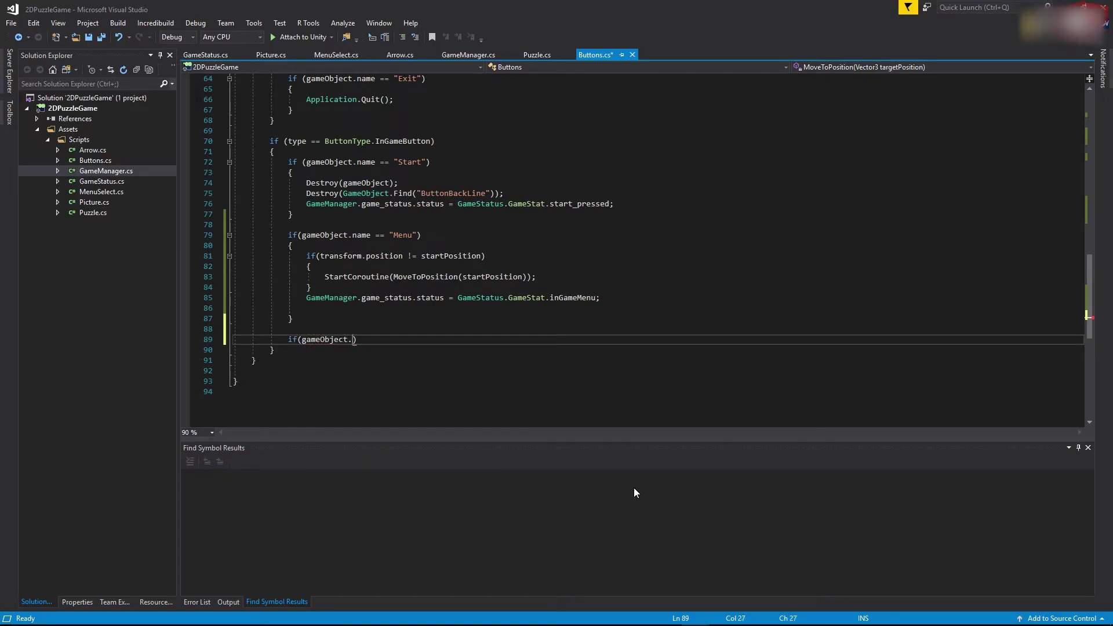
text(.name ==)
Check the Resume object's name in Unity, and complete the Buttons.cs condition with "Resume" and an empty block.
key(alt+Tab)
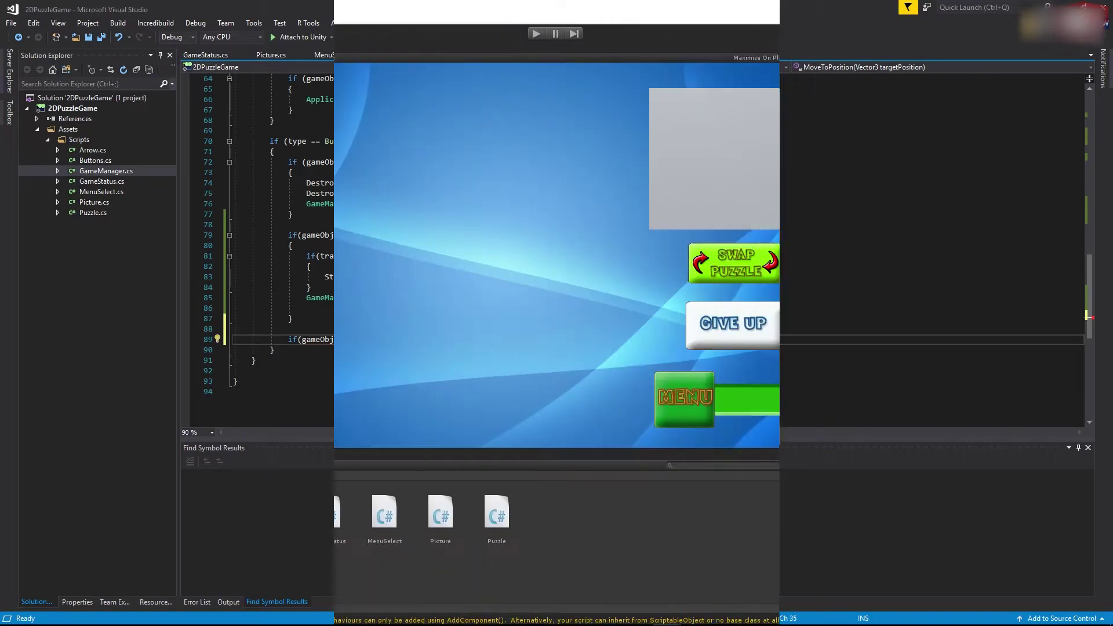
click(48, 142)
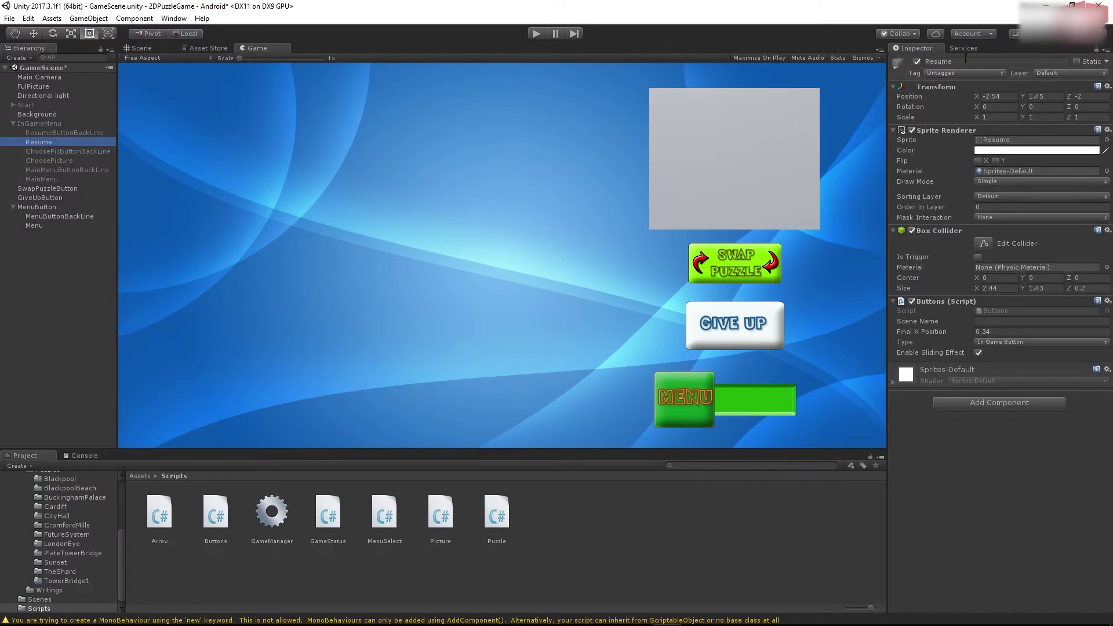
click(993, 60)
key(alt+Tab)
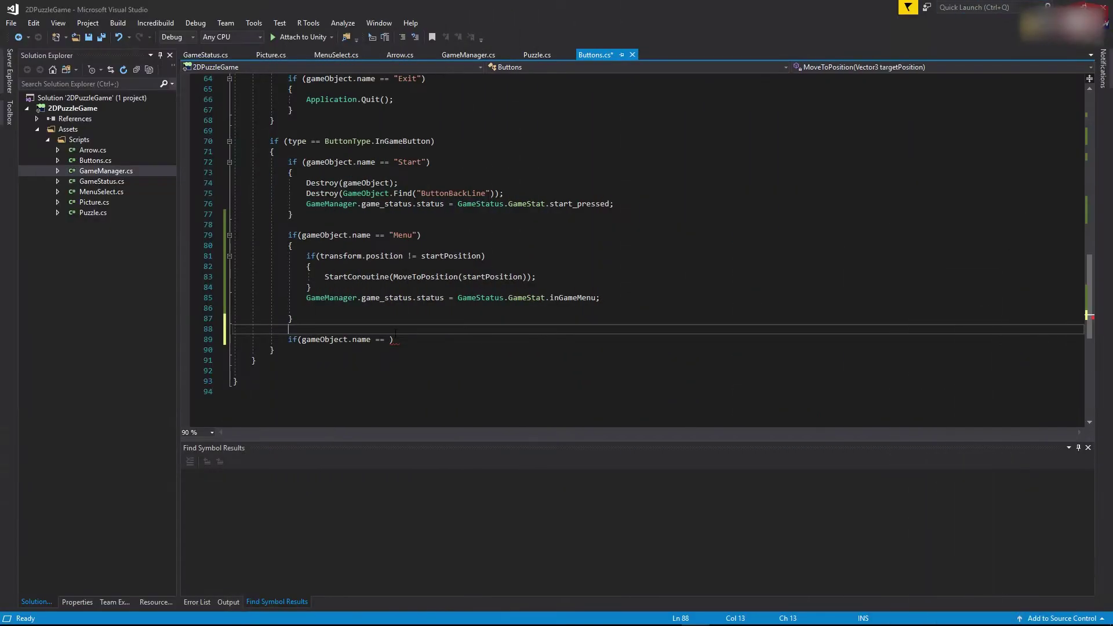
text("Resume)
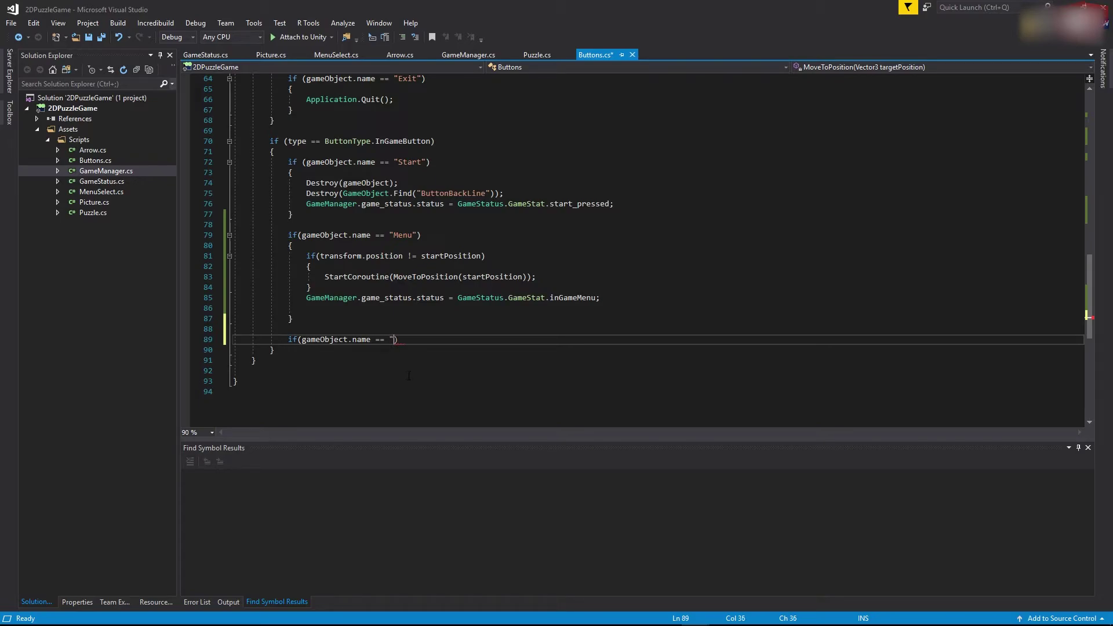
key(Return)
text({)
key(Return)
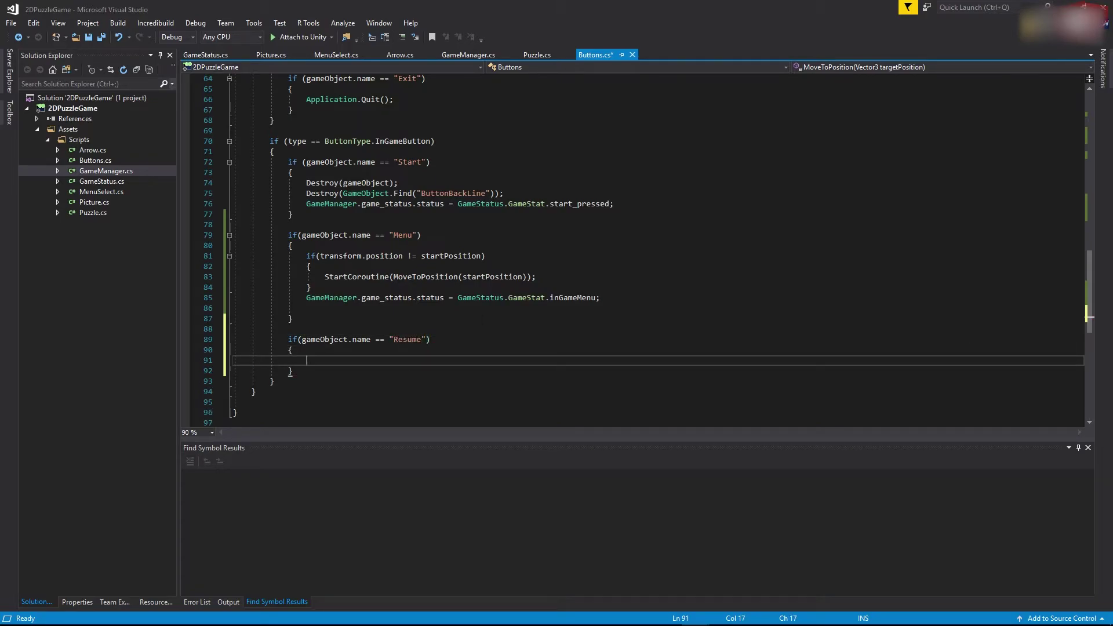
Add a resume entry after inGameMenu in the GameStat enum of GameStatus.cs and save all files.
click(354, 298)
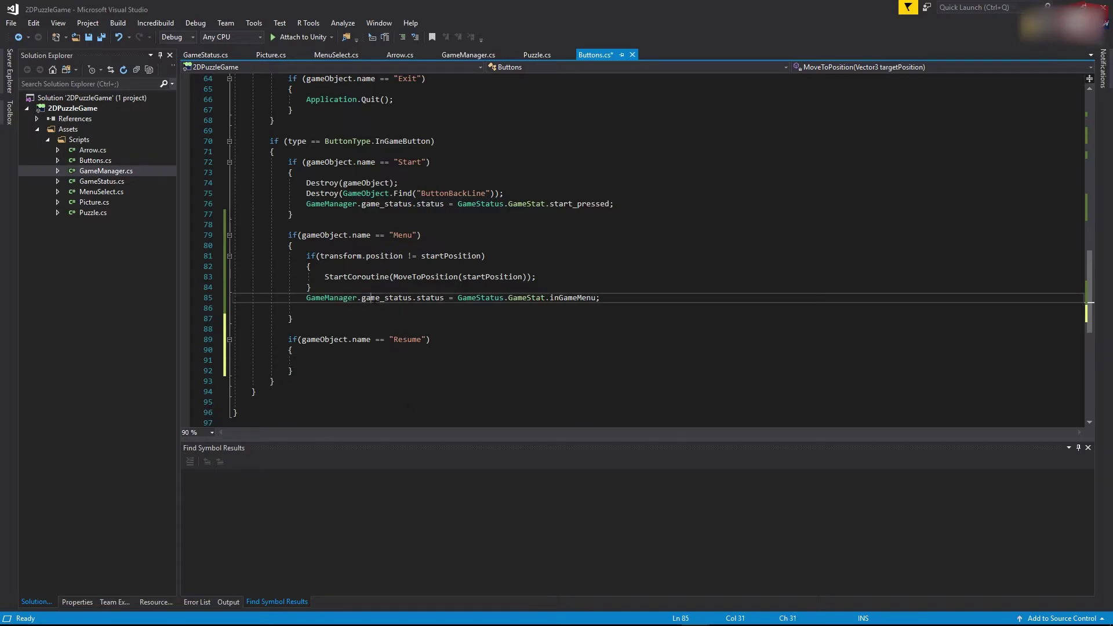
click(436, 317)
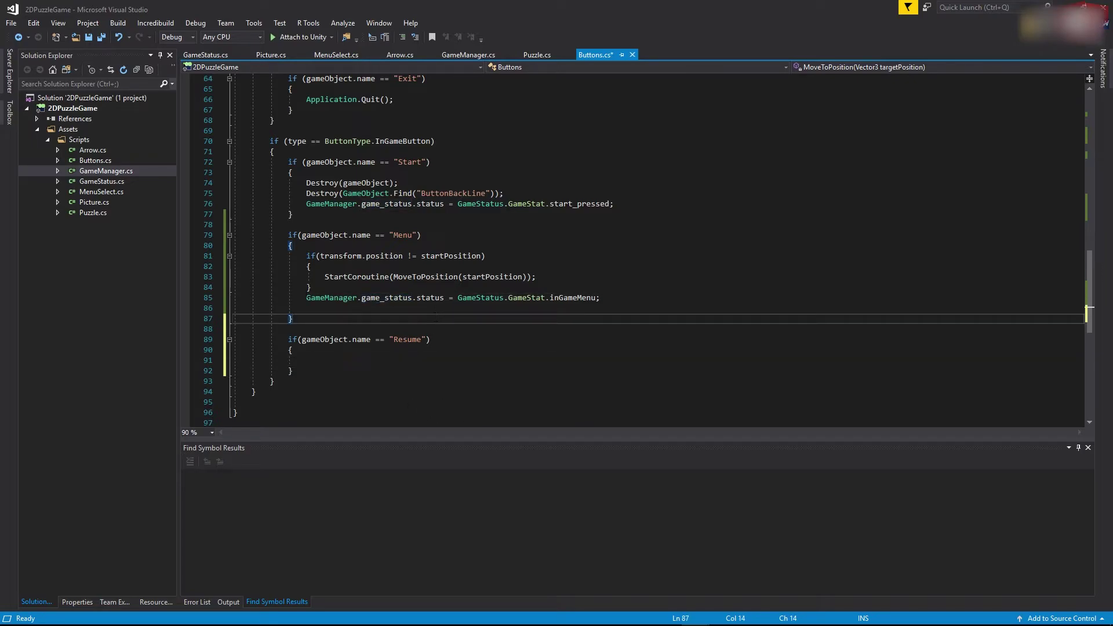
click(205, 57)
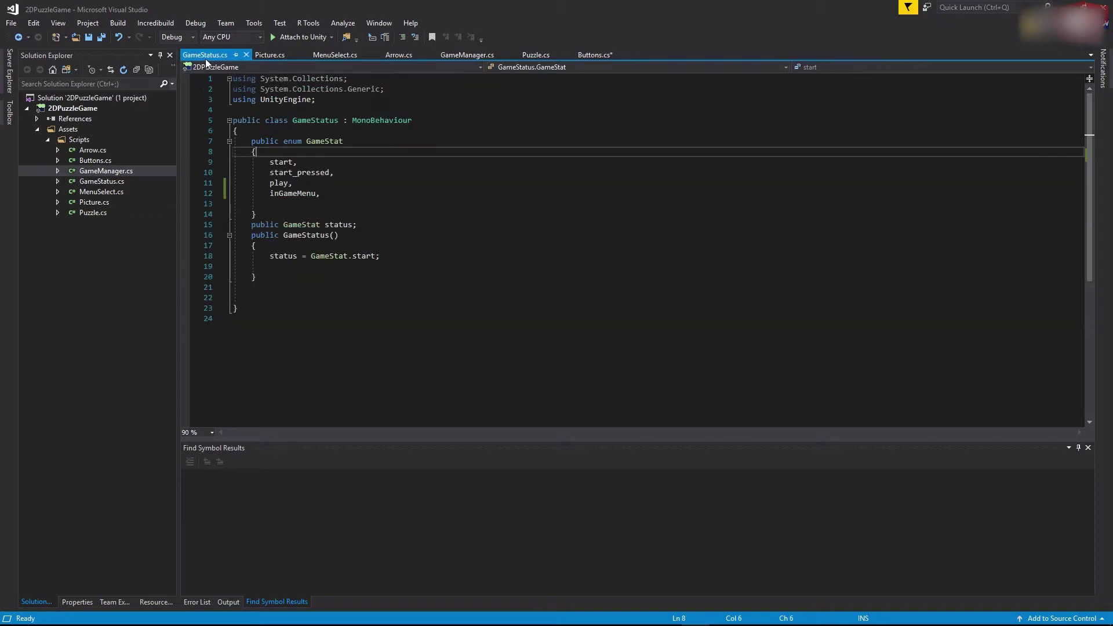
click(351, 198)
key(Return)
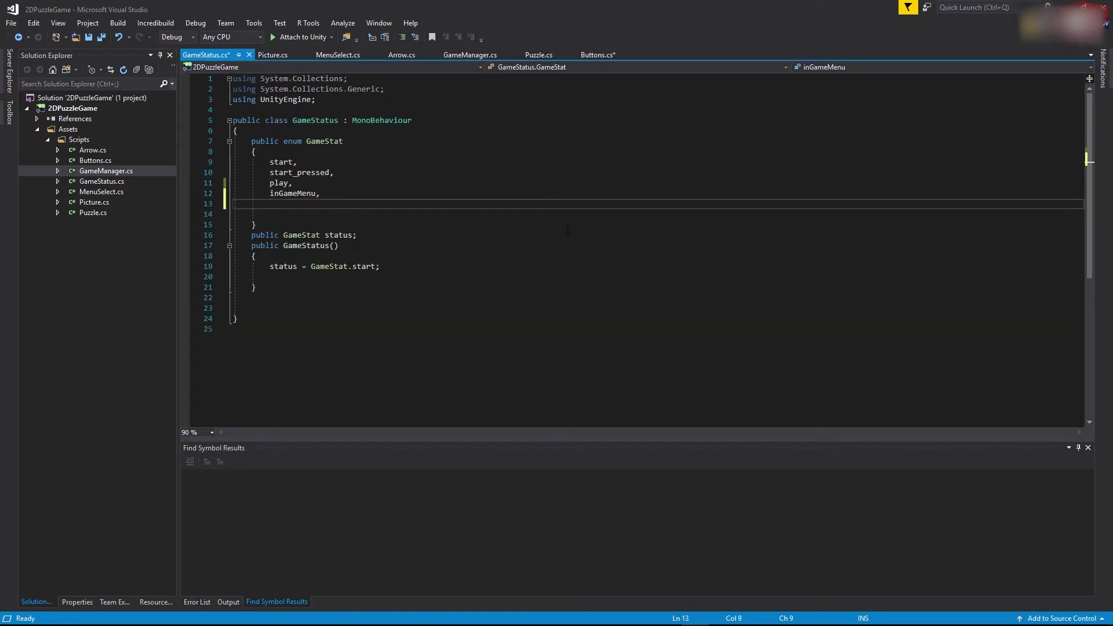
text(resume,)
click(102, 40)
Write GameManager.game_status = GameStatus.GameStat.resume; inside the empty "Resume" block of Buttons.cs.
click(595, 55)
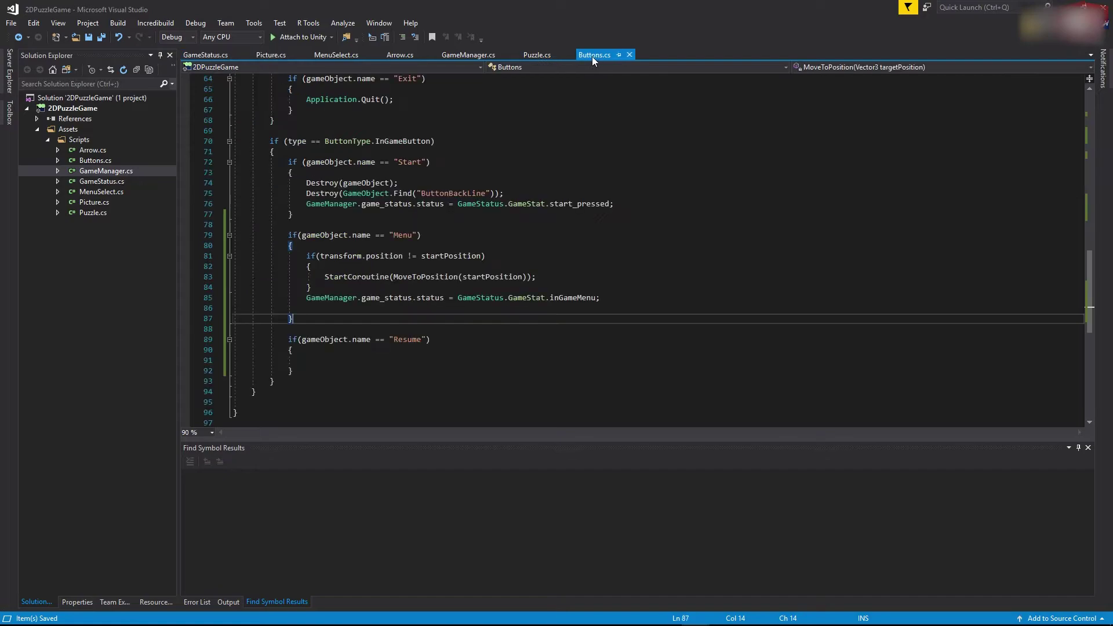
click(349, 340)
click(322, 369)
click(321, 358)
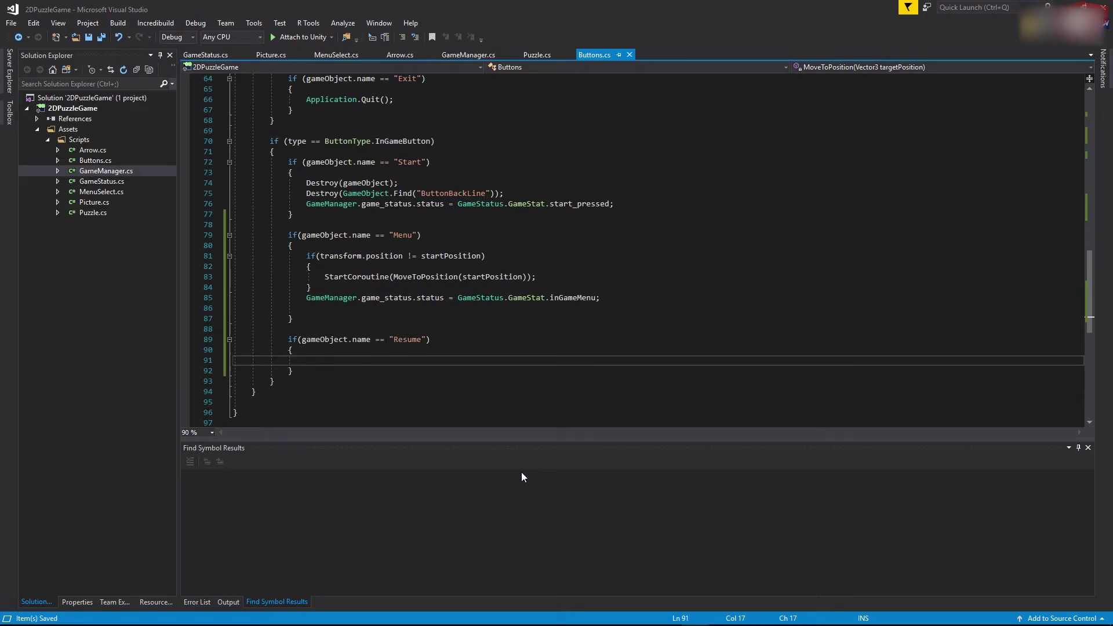
text(GameManager)
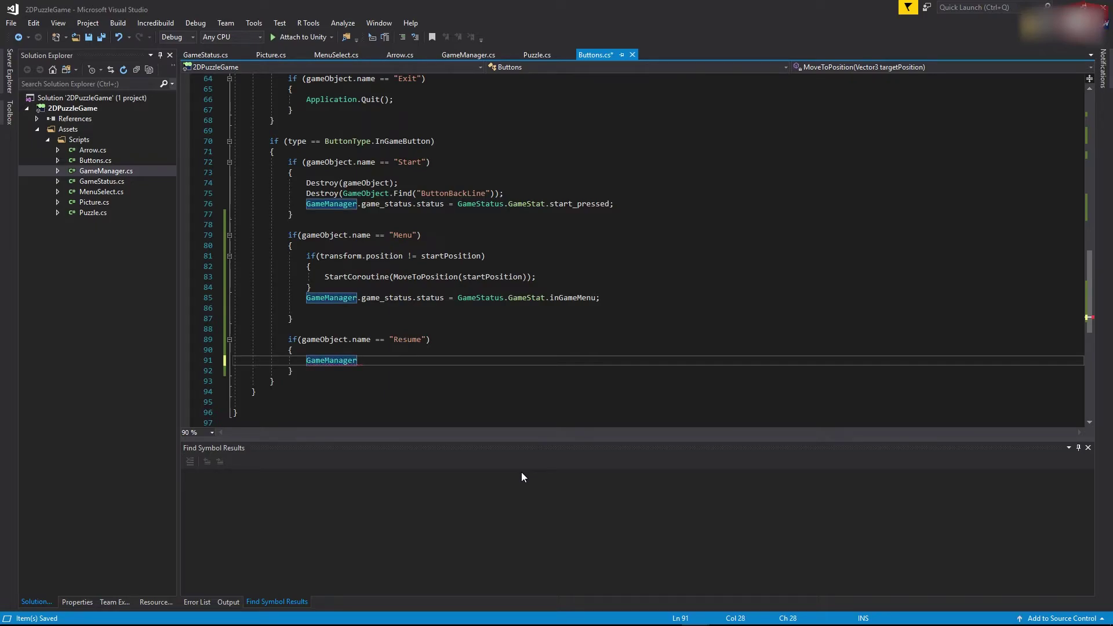
text(.game_status)
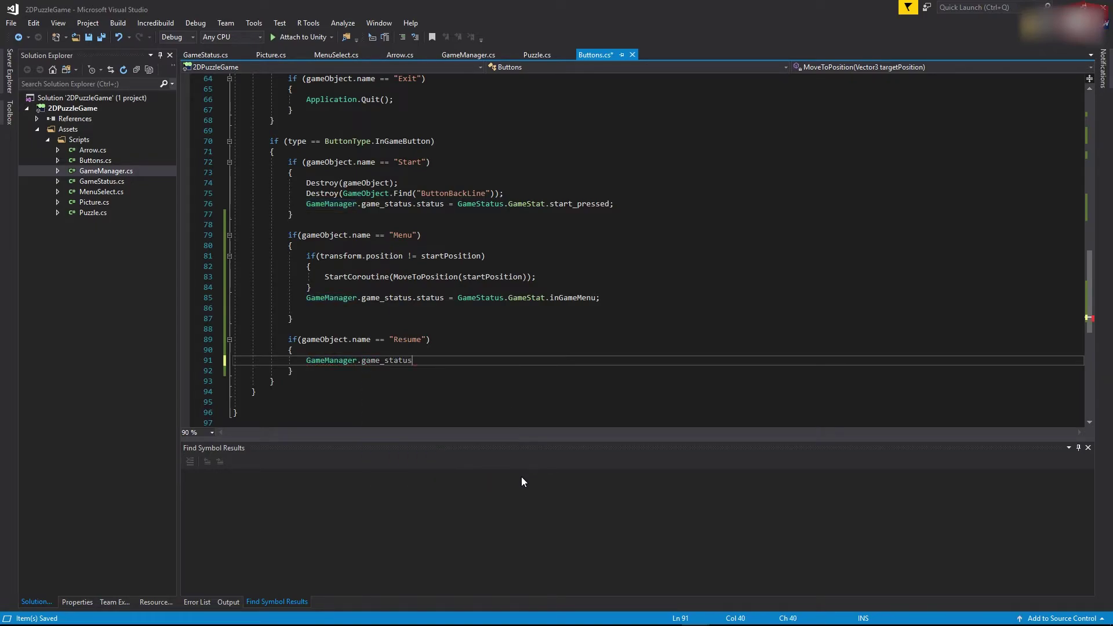
text( = GameStatus.)
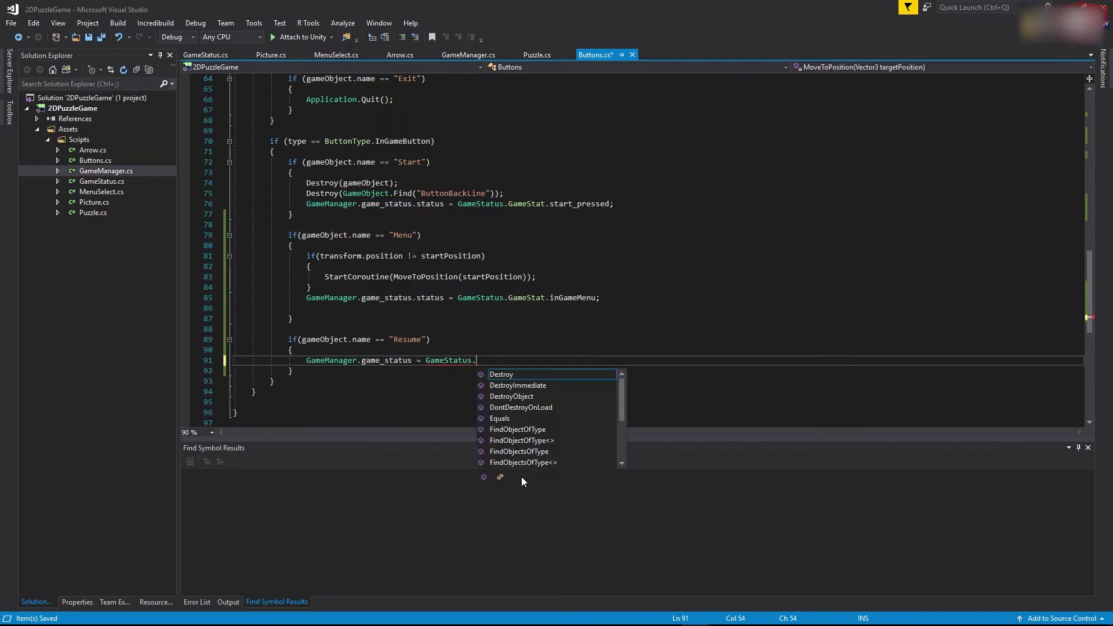
text(GameStat,)
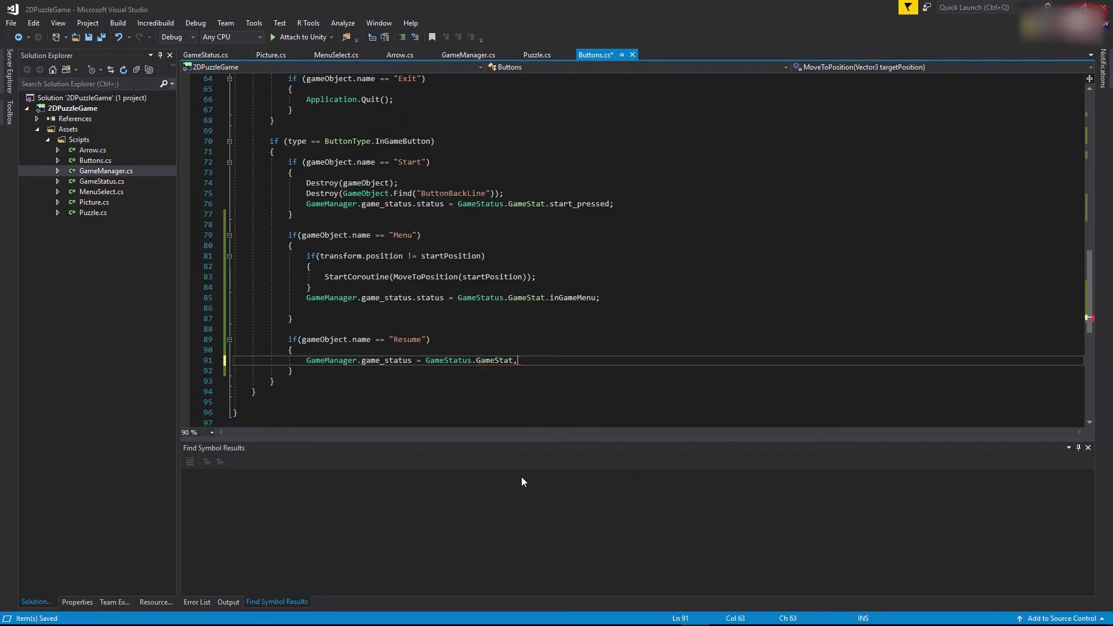
key(BackSpace)
text(.)
key(Down)
key(Down)
key(Down)
key(Up)
key(Tab)
text(;)
Insert .status after game_status in the "Resume" block's assignment and save Buttons.cs.
click(412, 361)
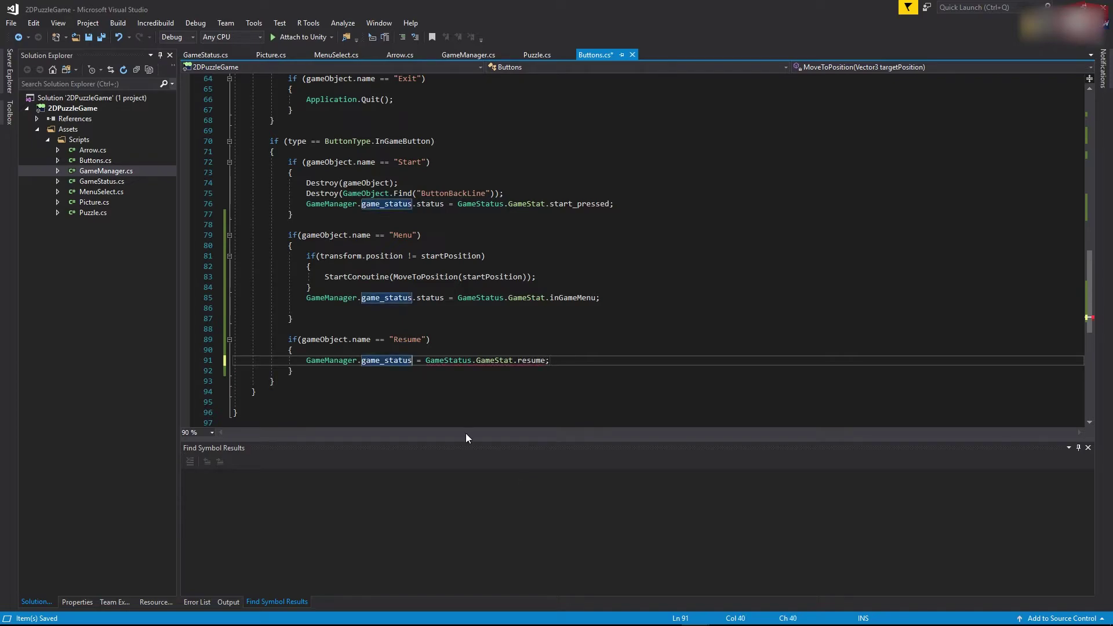
text(.sta)
key(Tab)
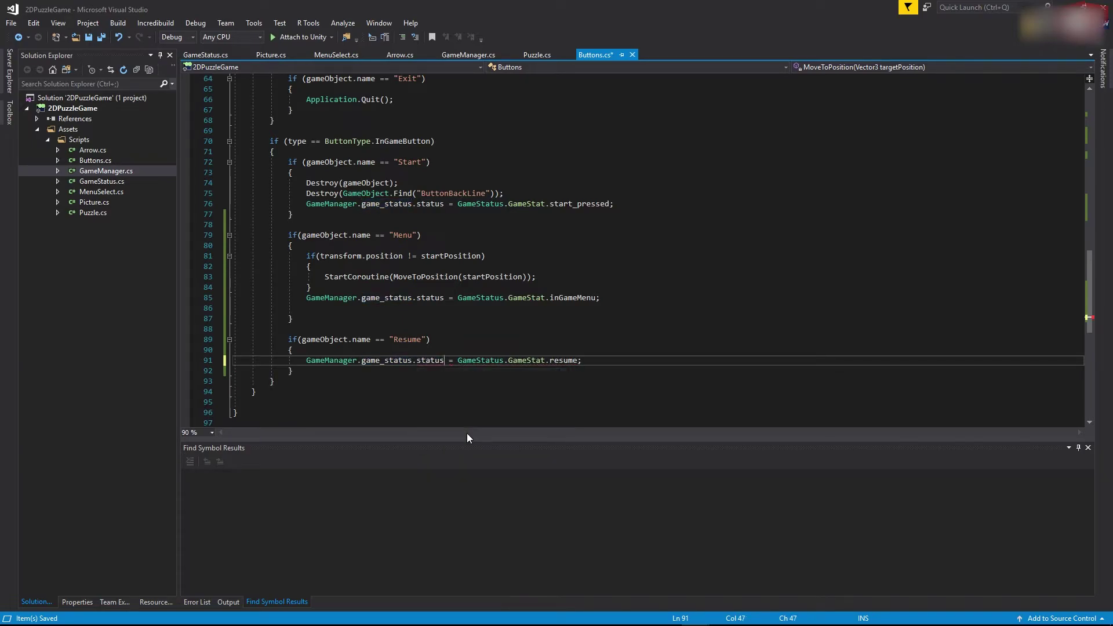
key(ctrl+s)
key(Up)
key(Up)
key(Up)
key(Up)
key(Up)
key(Up)
key(Up)
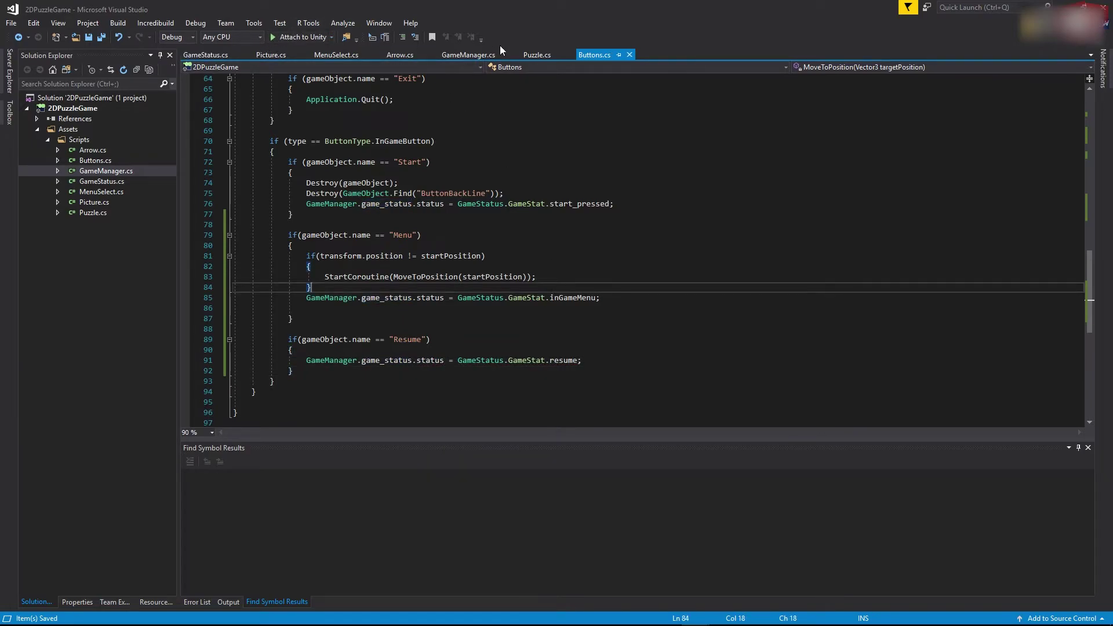
Add a GameStatus.GameStat.resume case label after the inGameMenu case in the Update switch of GameManager.cs.
click(468, 55)
key(Down)
key(Down)
key(Down)
key(Down)
key(Up)
key(Up)
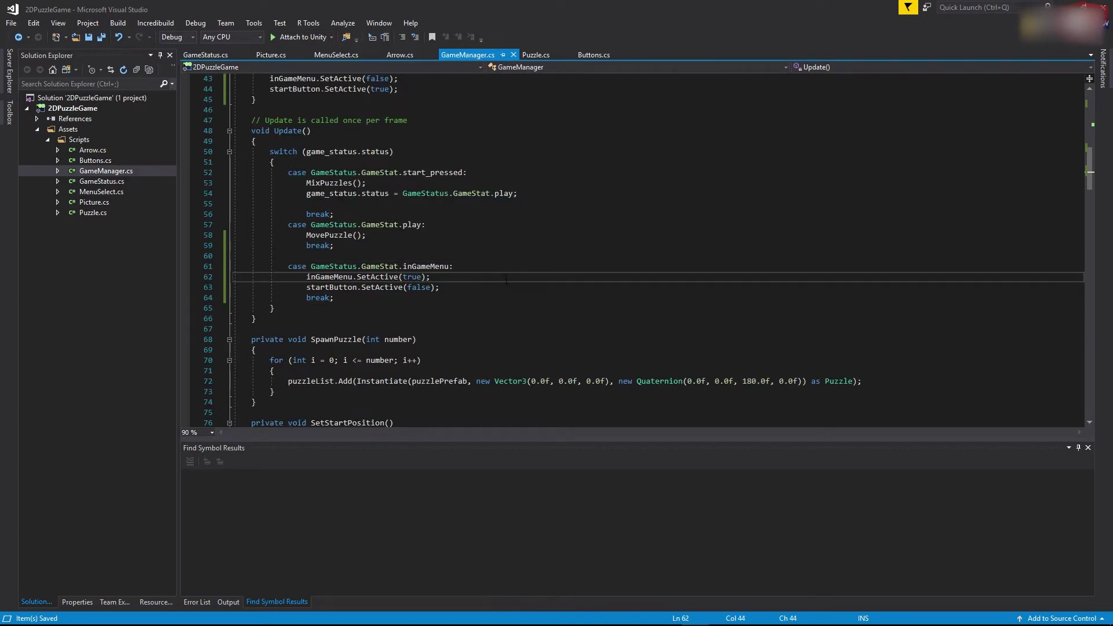
key(Up)
key(Up)
key(Down)
key(Down)
key(Down)
click(353, 296)
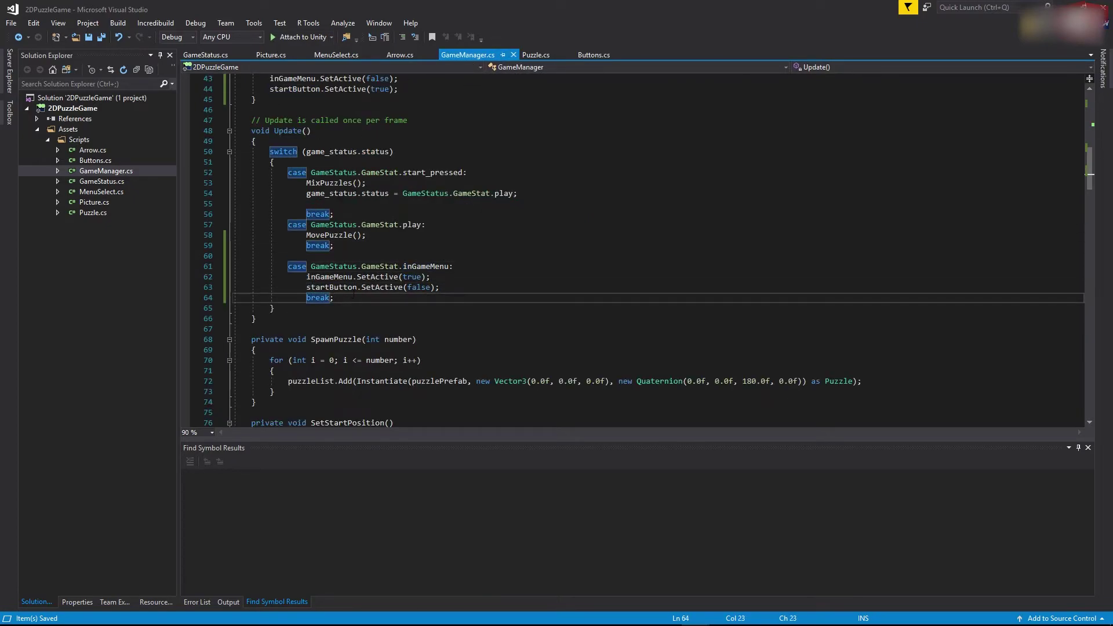
key(Return)
key(Return)
text(case)
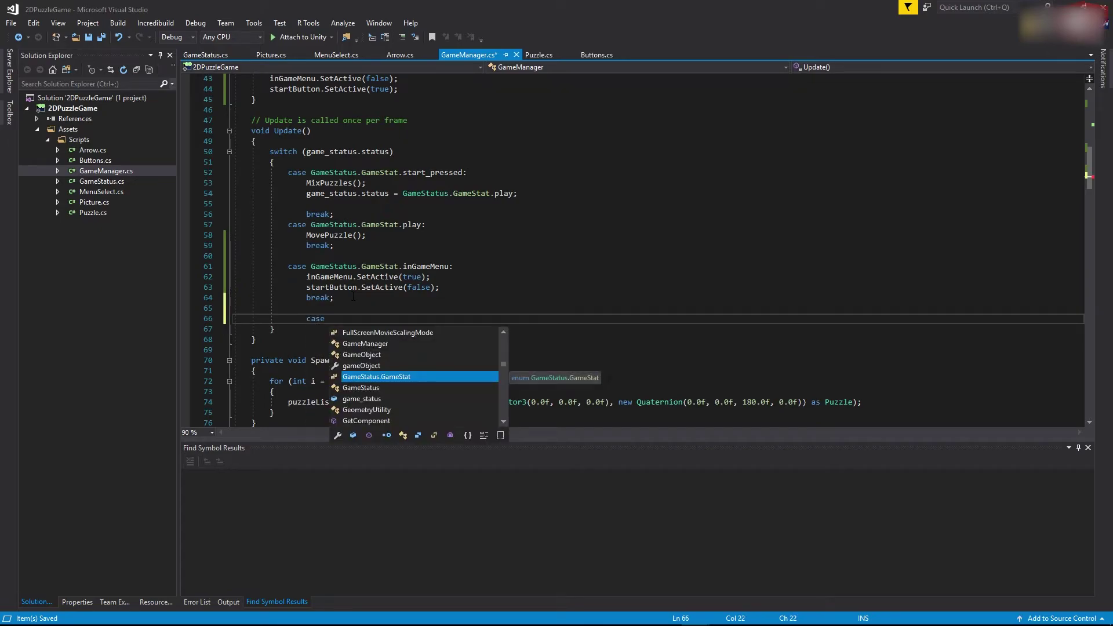
key(Tab)
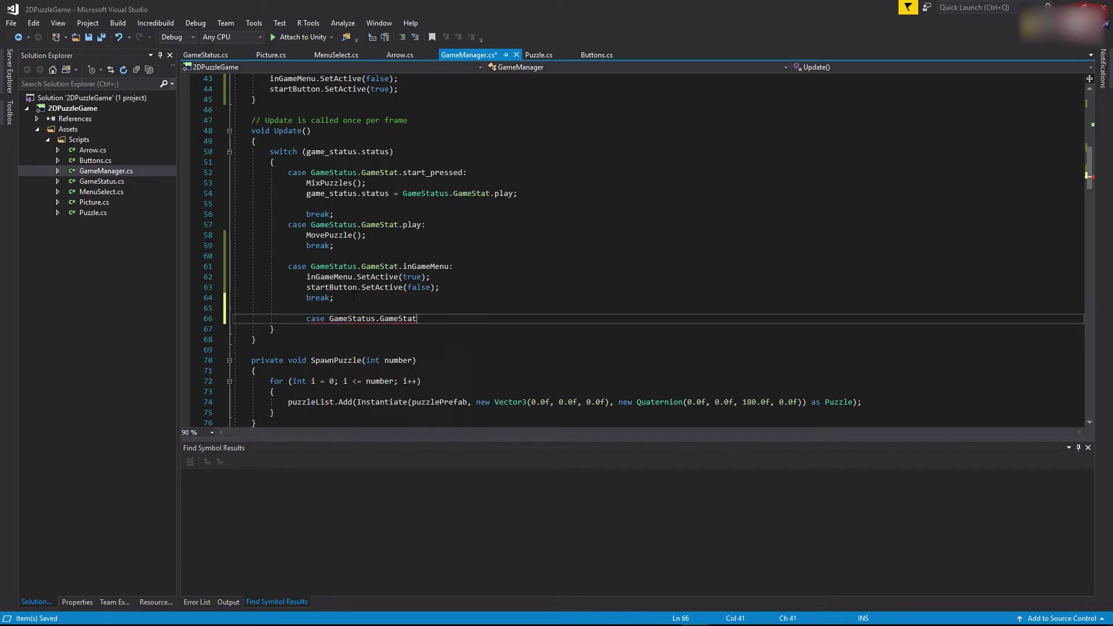
text(.)
key(Down)
key(Down)
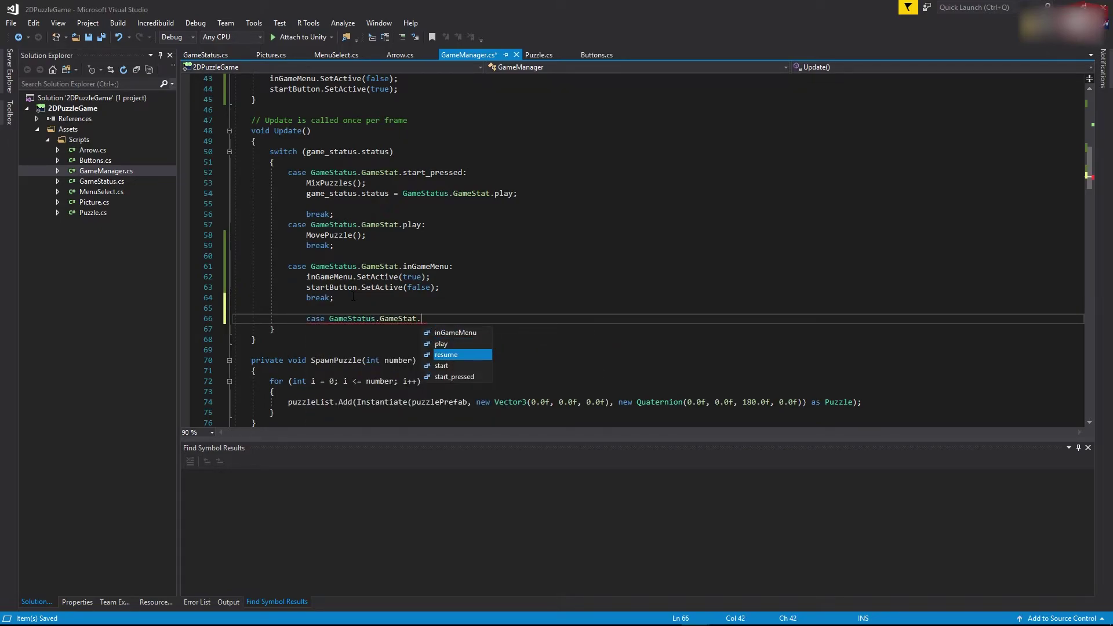
key(Tab)
text(:)
key(Return)
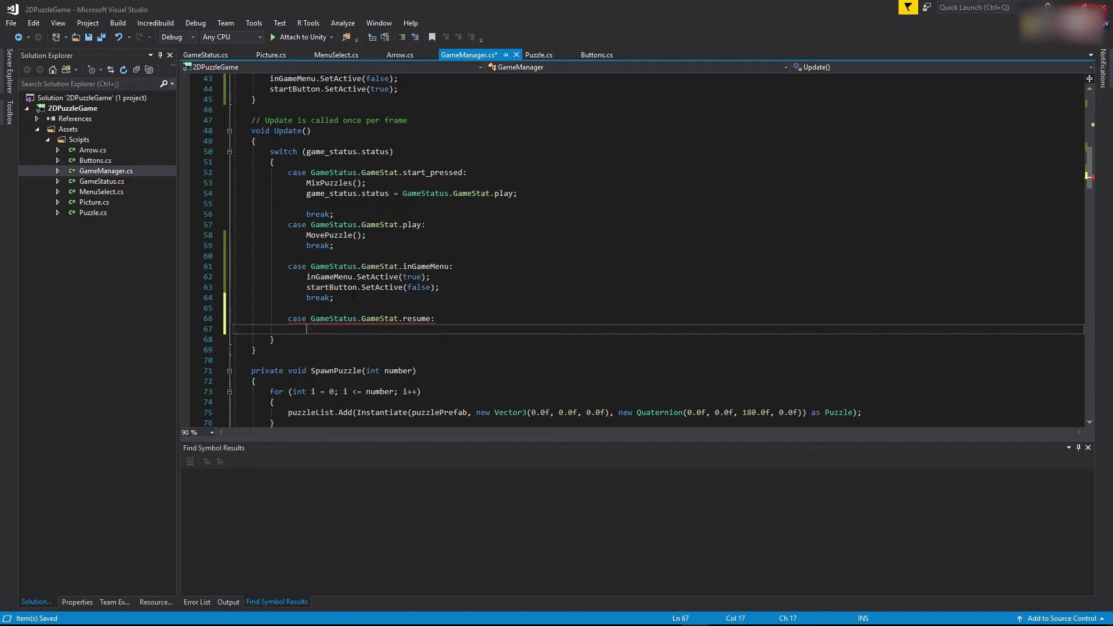
End the resume case with break; and insert an empty line between the case label and the break.
text(break;)
key(Up)
key(End)
key(Return)
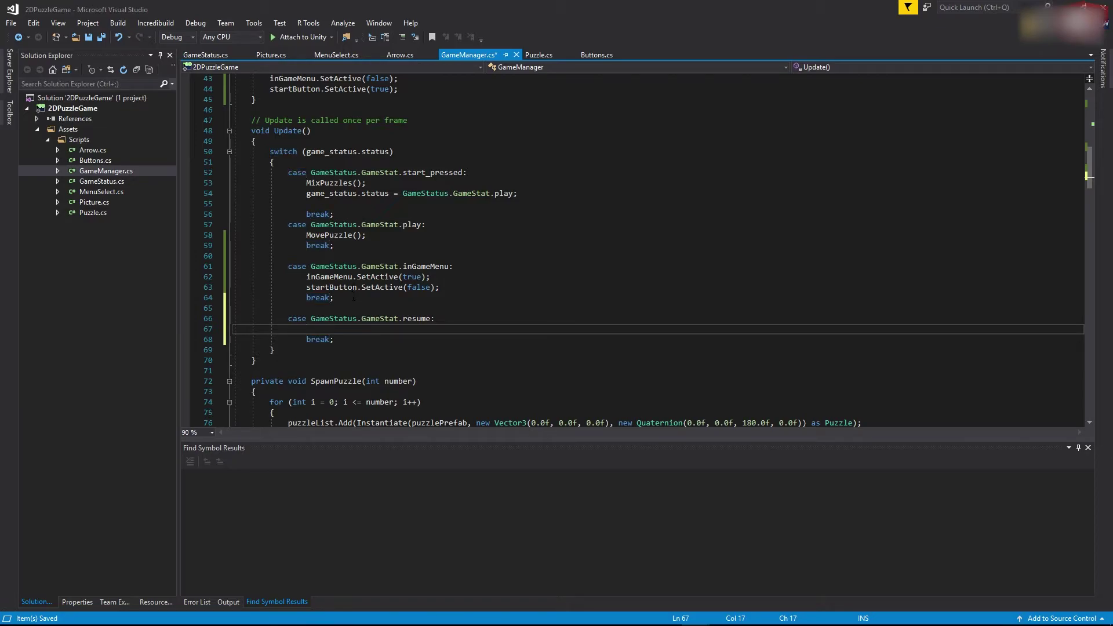
Copy inGameMenu.SetActive(true); from the inGameMenu case into the resume case and change its argument to false.
click(355, 277)
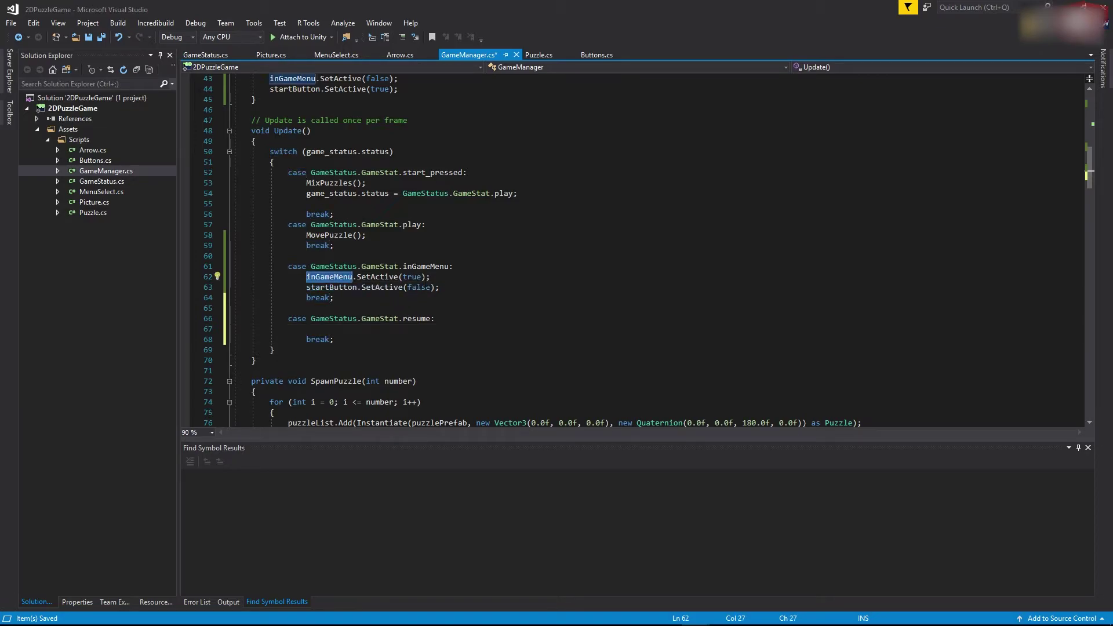
drag(446, 276, 302, 278)
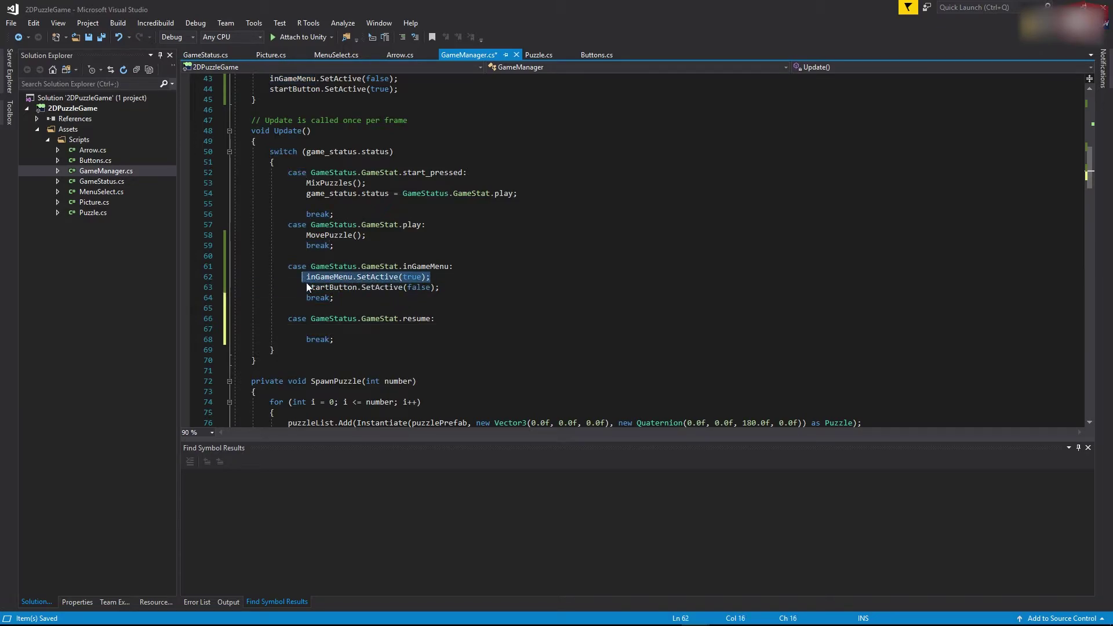
key(ctrl+c)
click(410, 329)
key(ctrl+v)
click(410, 337)
double_click(412, 330)
text(false)
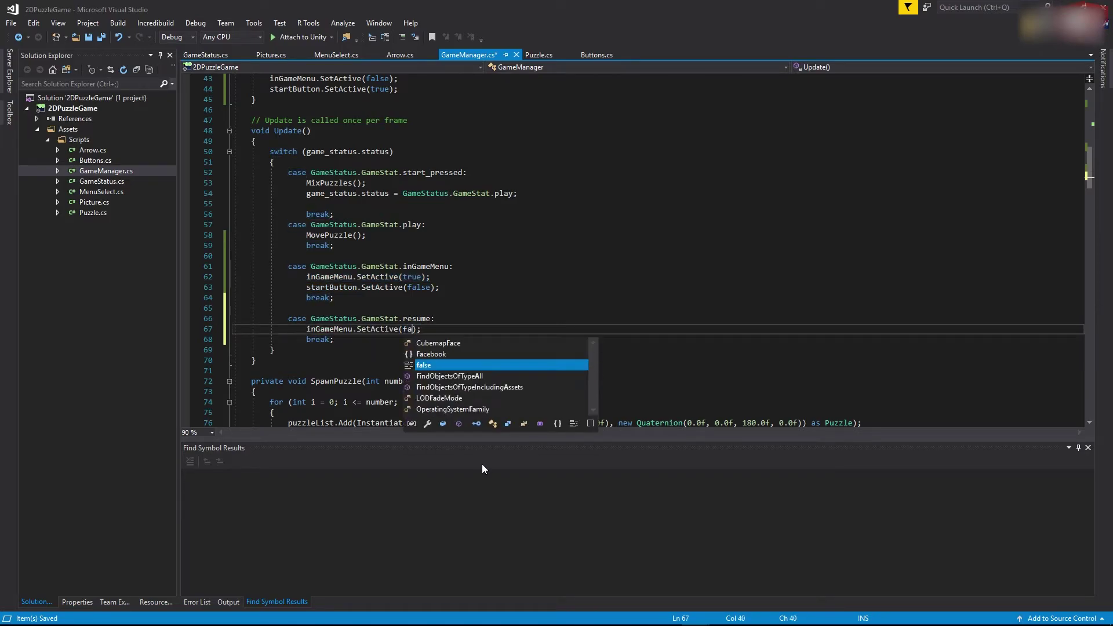
click(504, 381)
click(529, 299)
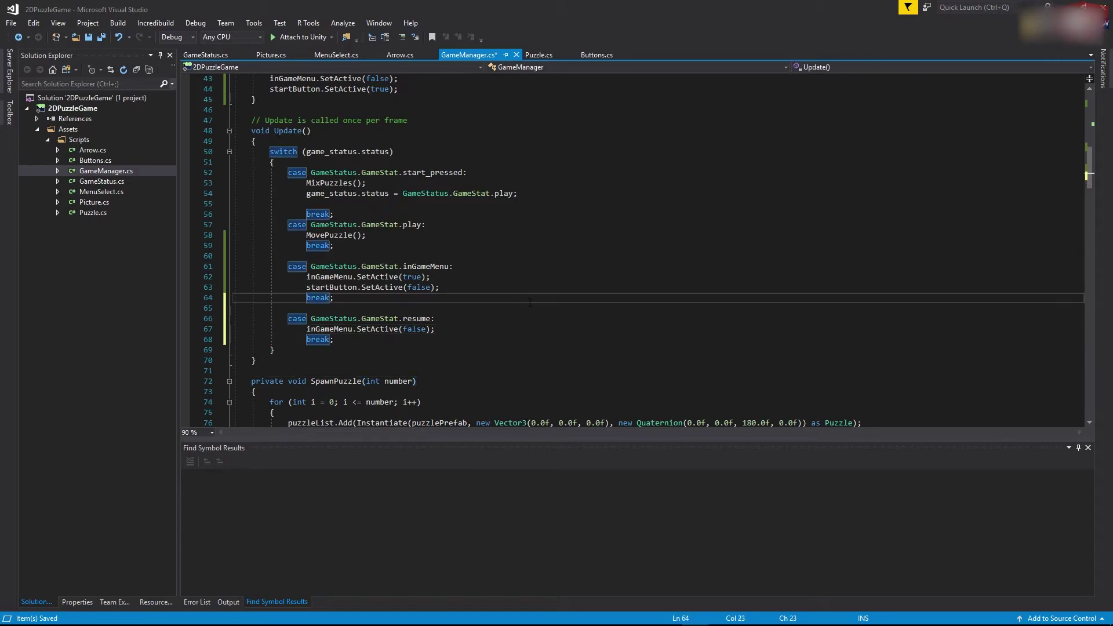
Add game_status.status = GameStatus.GameStat.play; below the SetActive line in the resume case and save all files.
click(325, 329)
double_click(315, 330)
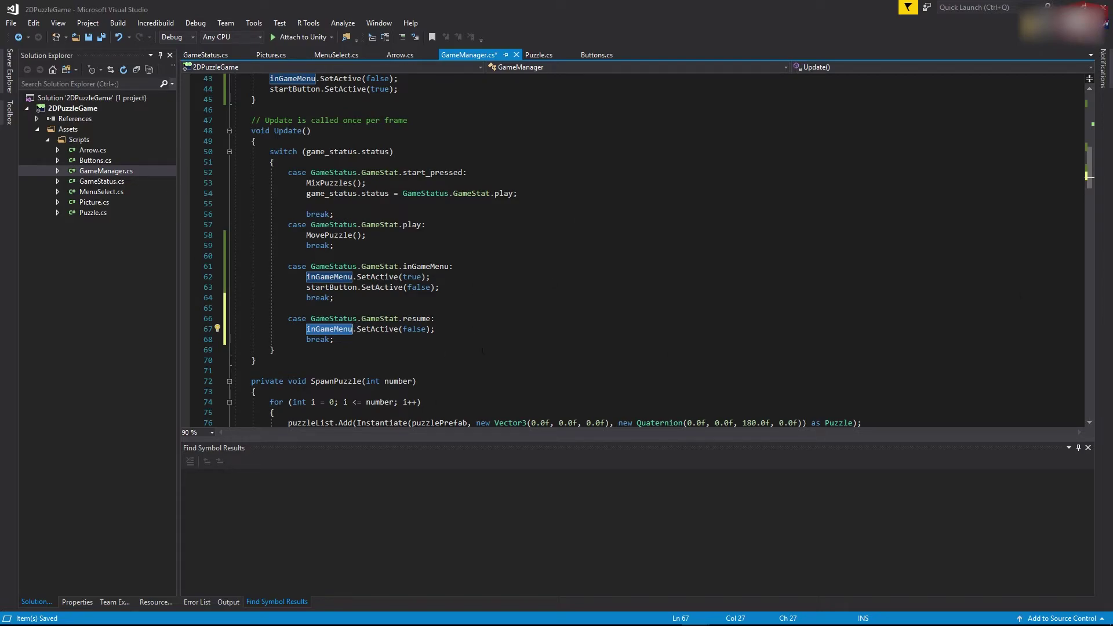
click(396, 329)
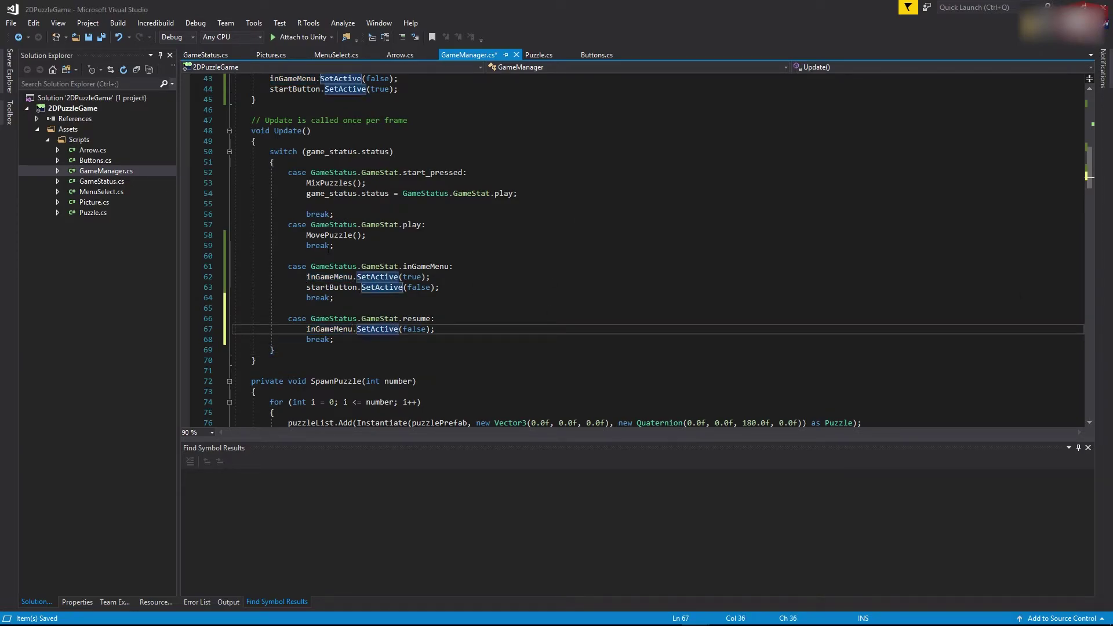
click(334, 193)
click(470, 329)
key(Return)
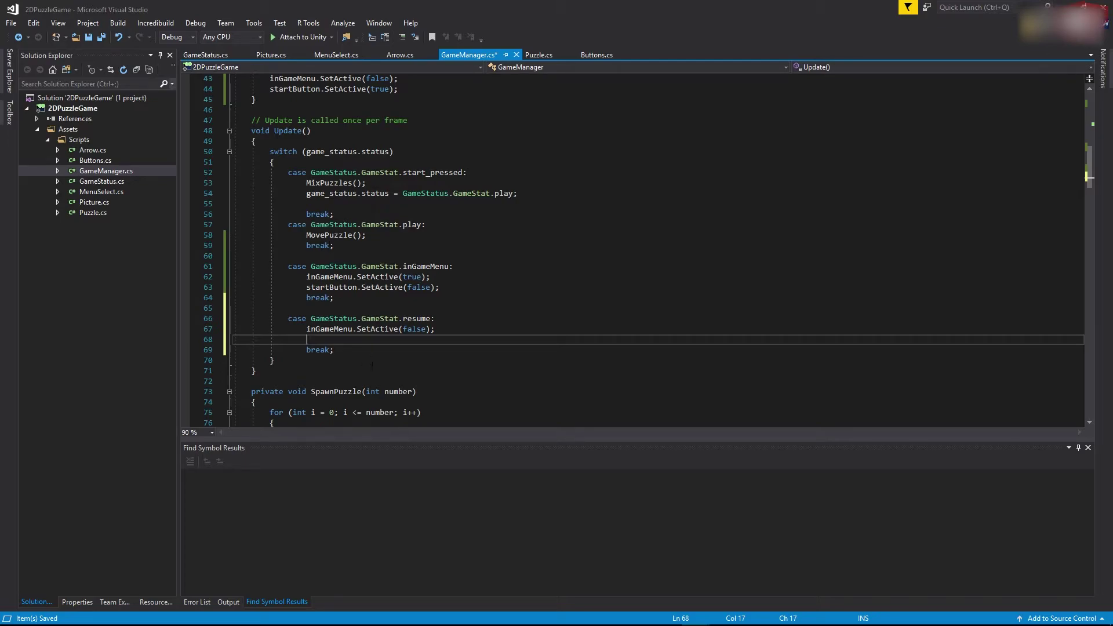
text(game)
key(Tab)
text(.st)
key(Tab)
text(= GameStatus.GameStat.p)
key(Tab)
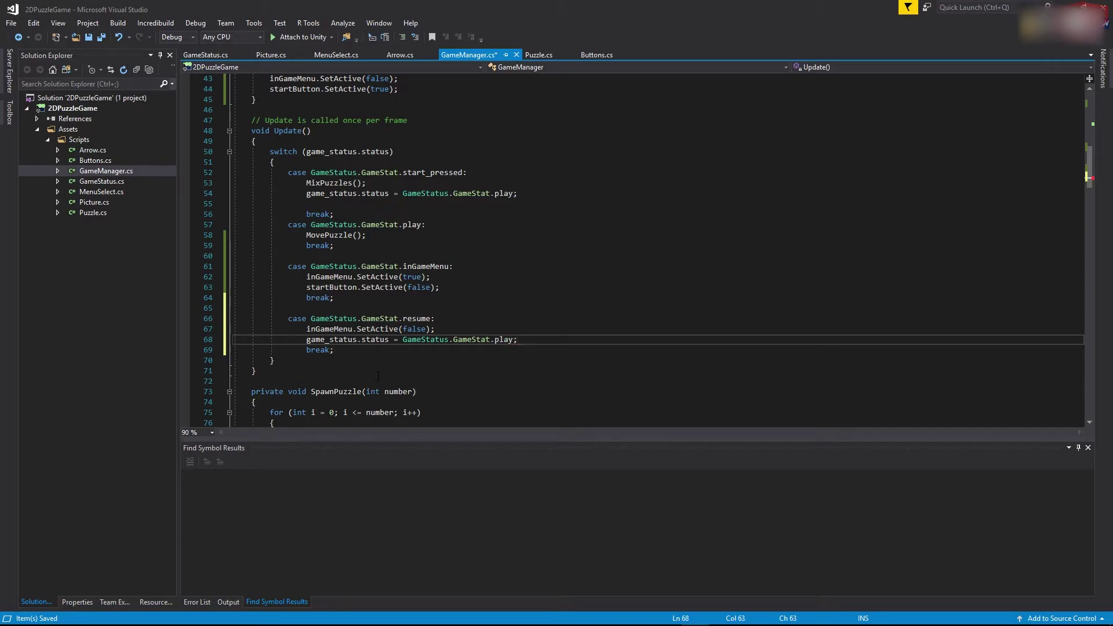
click(359, 298)
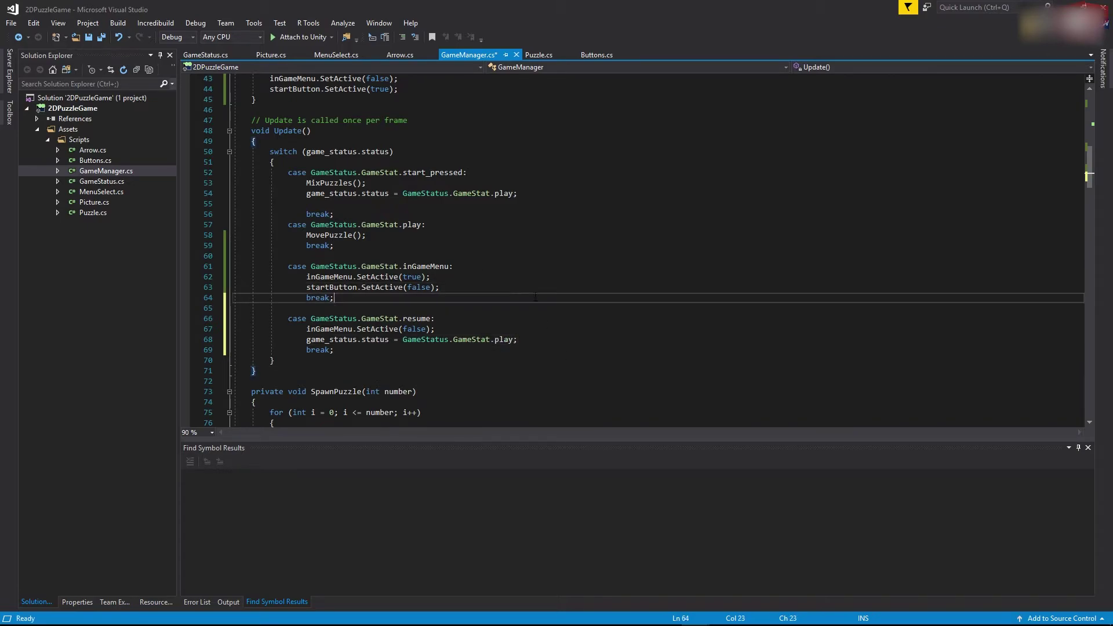
click(101, 38)
click(354, 245)
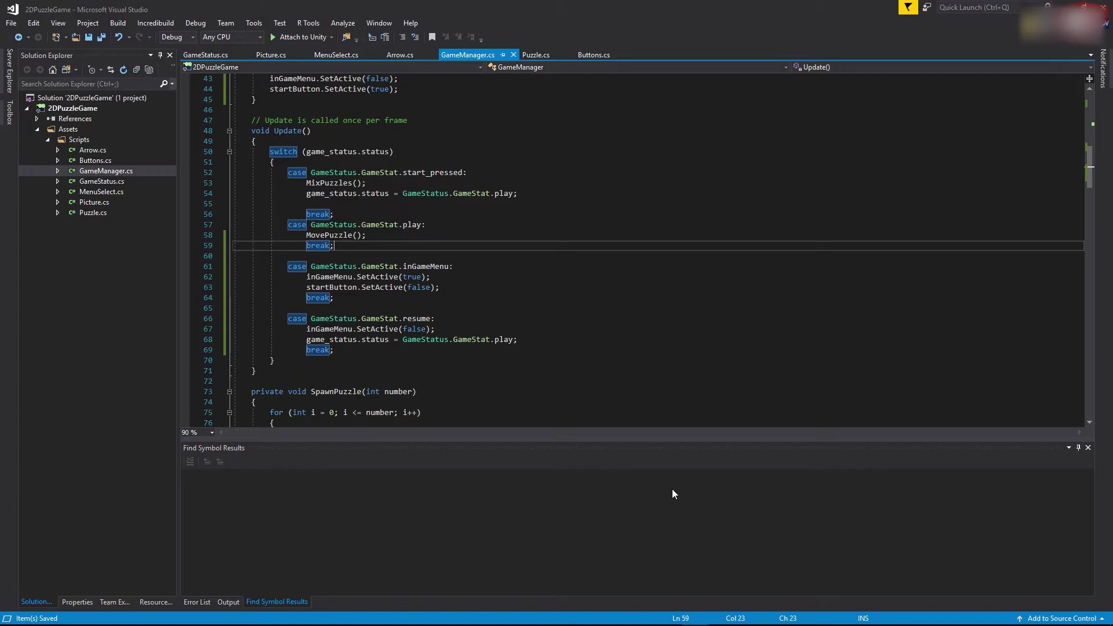
Switch to Unity, run the game, and test opening the in-game menu and resuming from it.
key(alt+Tab)
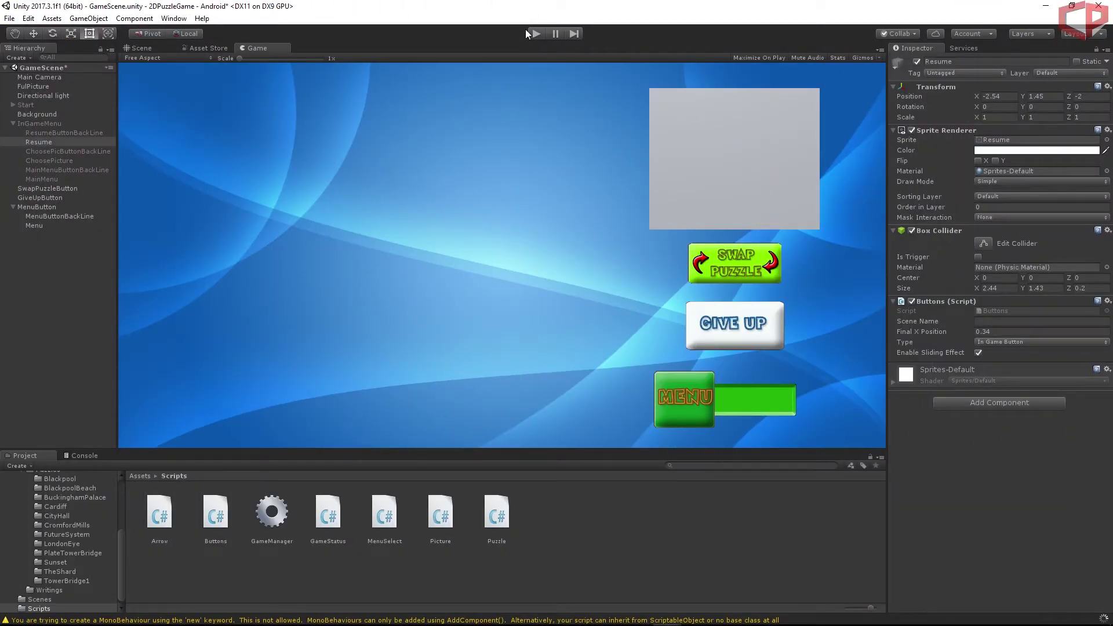
click(535, 33)
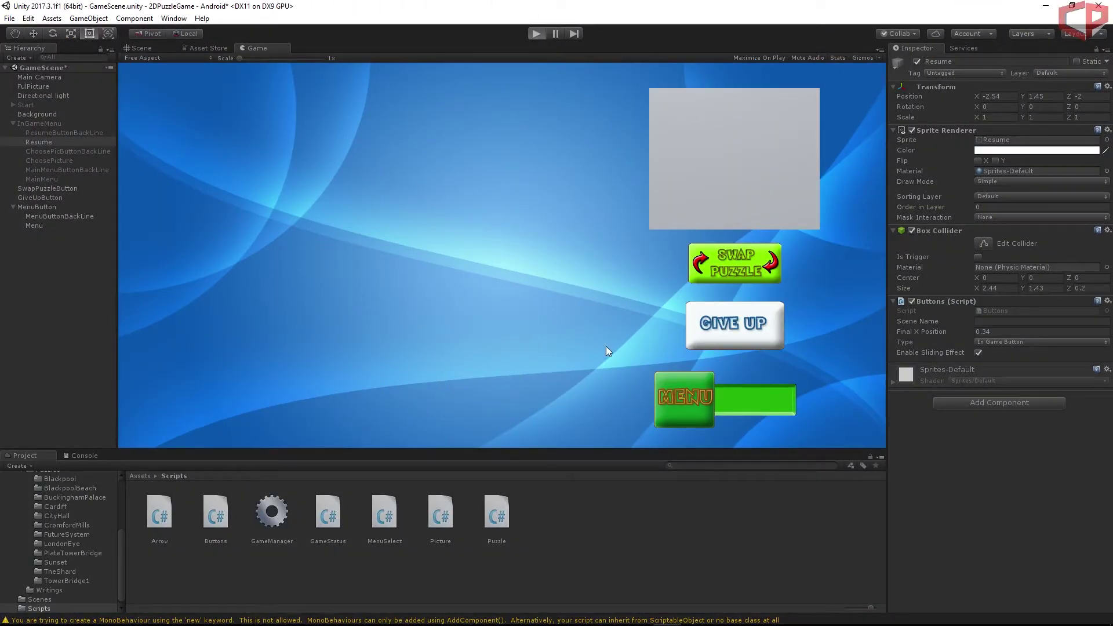
click(673, 405)
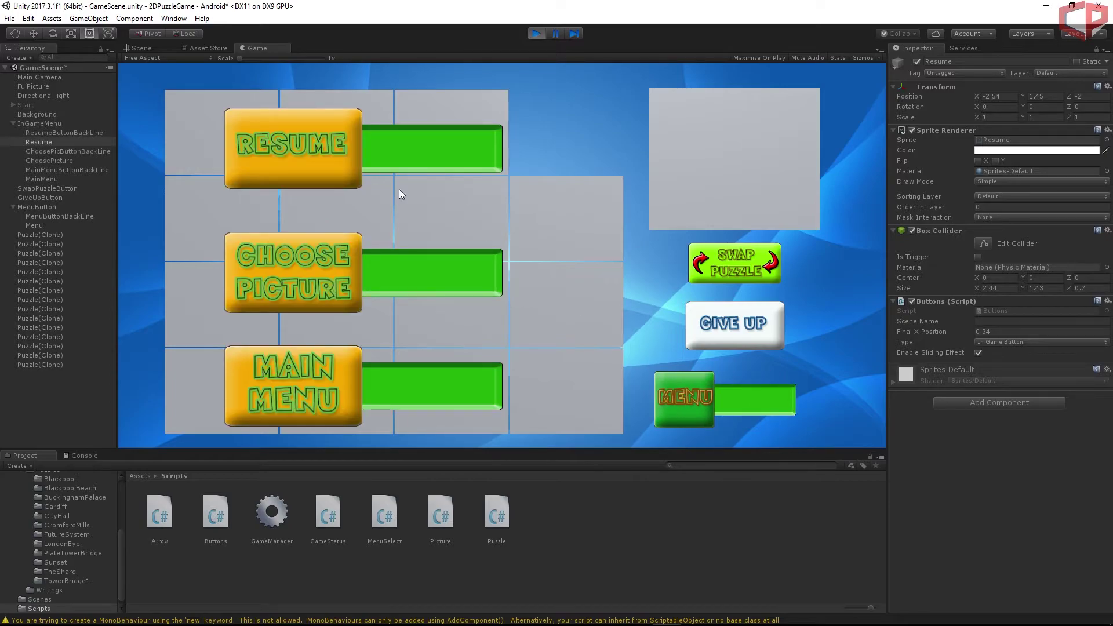
click(267, 169)
Test moving puzzle pieces after resuming, reopen the in-game menu to check the Resume button's position, and stop the game.
click(440, 142)
click(451, 211)
click(541, 217)
click(536, 137)
click(461, 137)
click(475, 228)
click(542, 222)
click(530, 116)
click(693, 397)
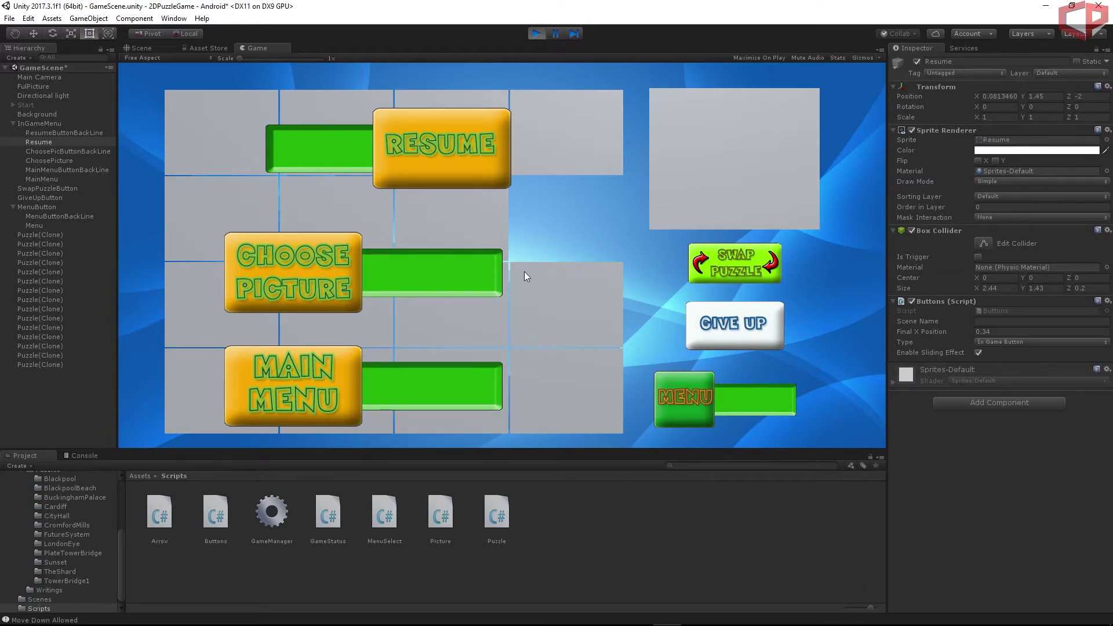
click(538, 34)
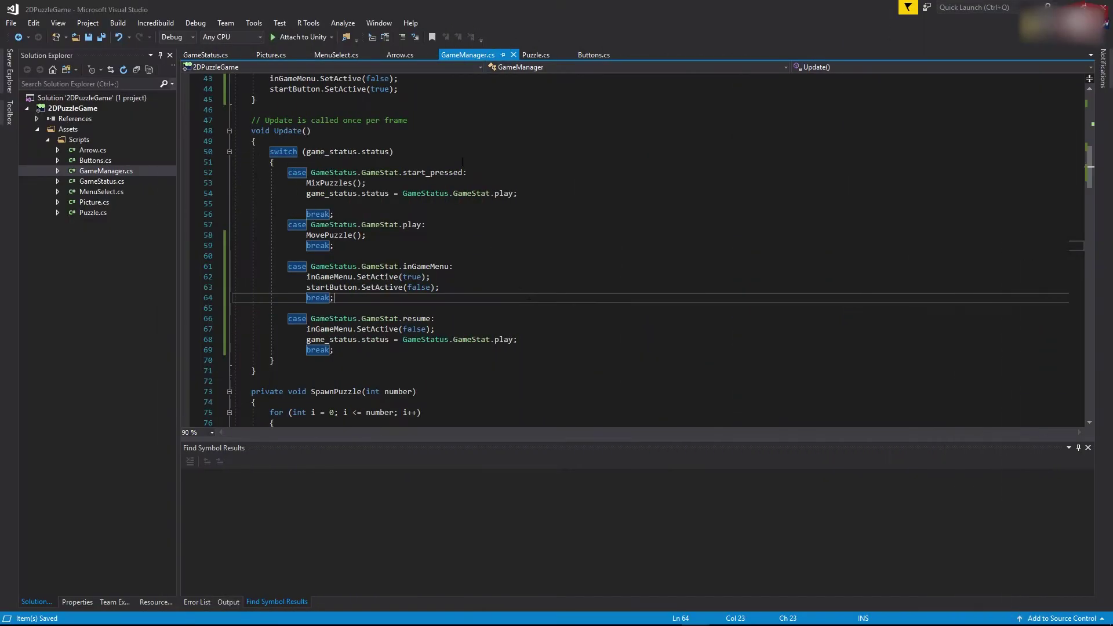
Switch to Visual Studio and add transform.position = startPosition; above the status assignment in the "Resume" block of Buttons.cs.
click(594, 55)
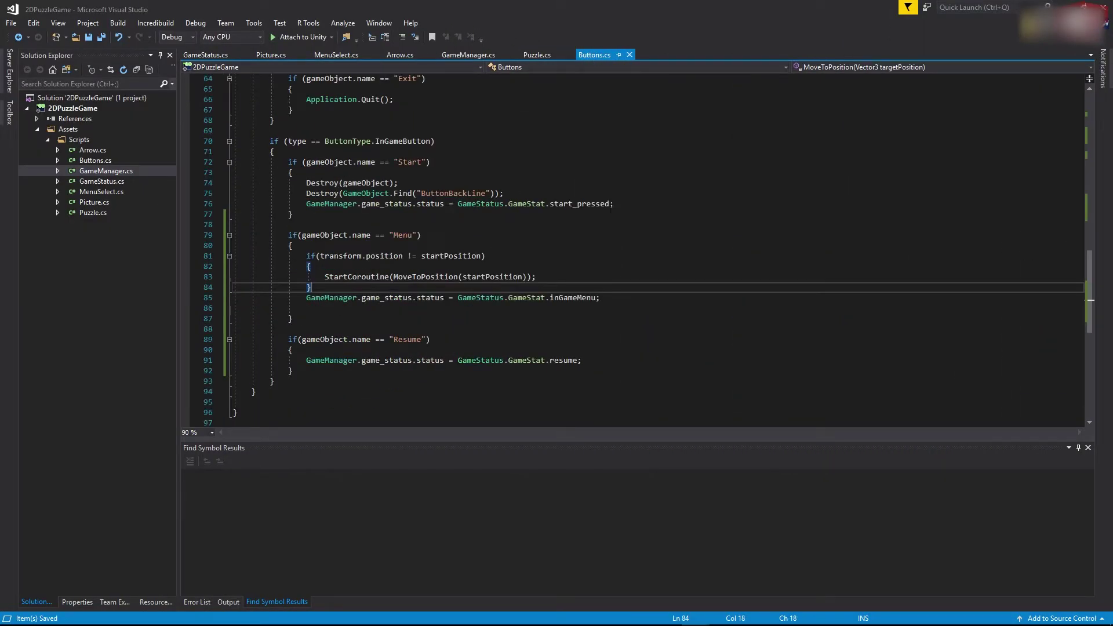
scroll(334, 348, down, 1)
click(334, 328)
key(Up)
key(Return)
text(/)
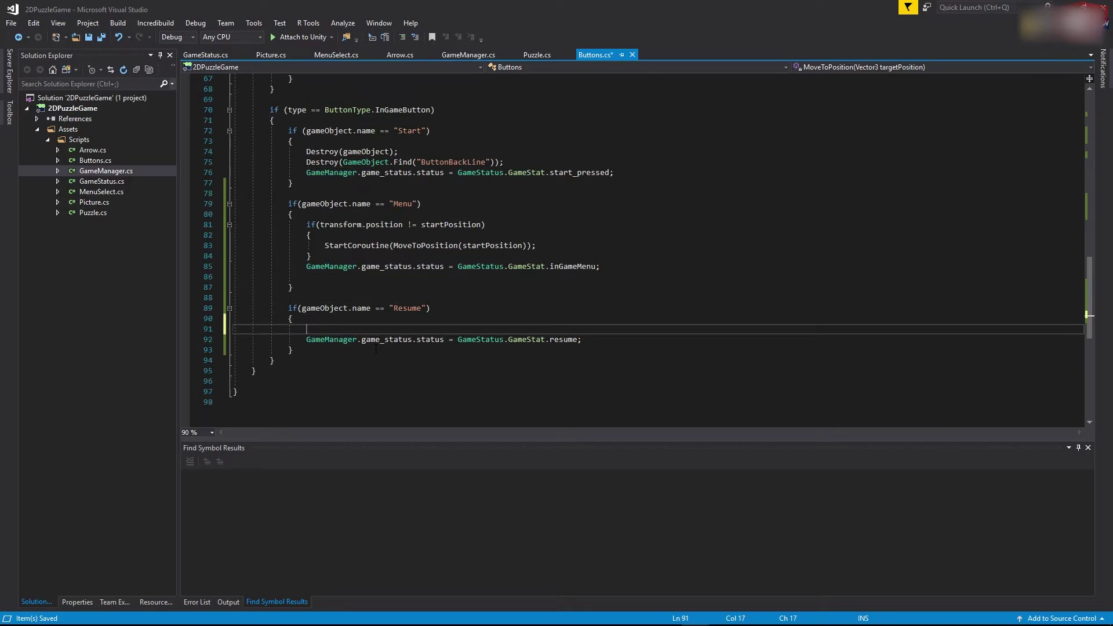
text(transform.po)
key(Tab)
text(= st)
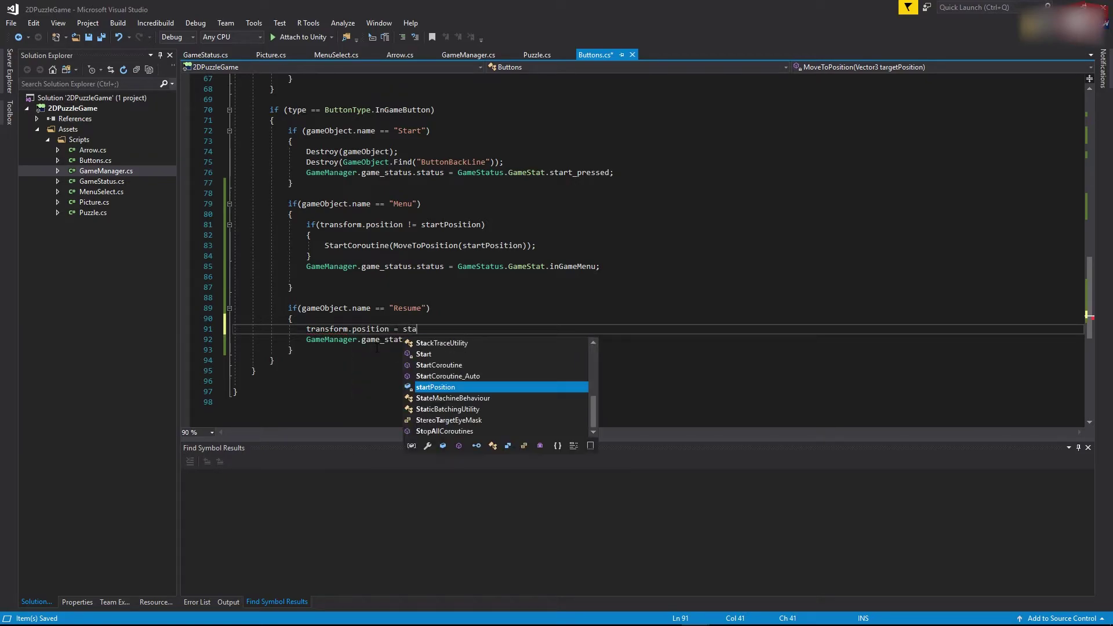
key(Tab)
text(;)
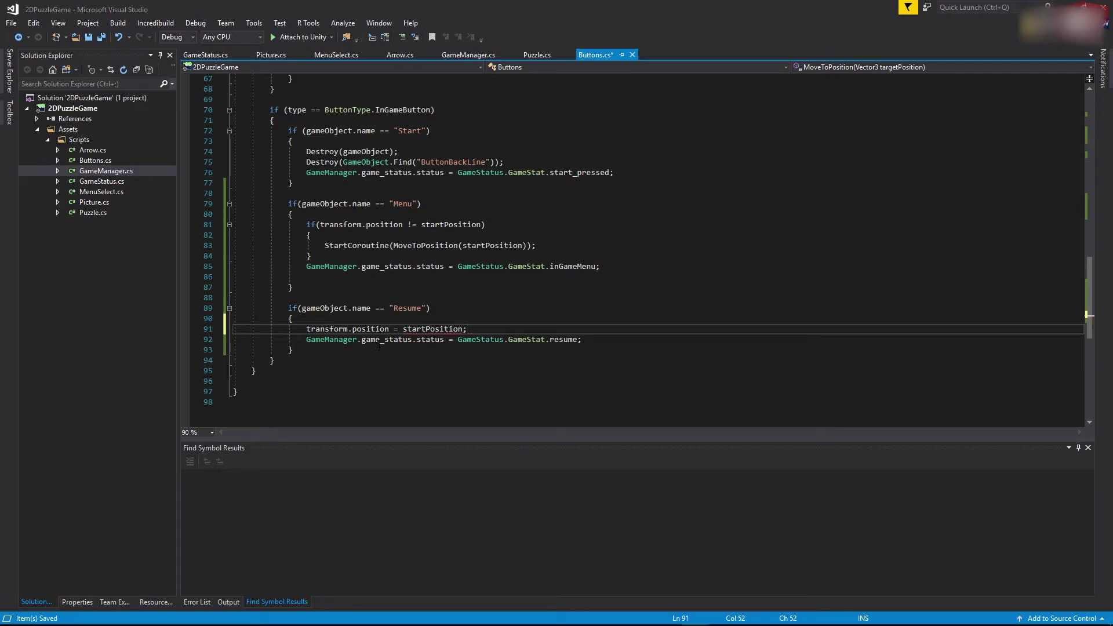
Check the startPosition assignment in the "Resume" block of Buttons.cs and save the script.
double_click(365, 329)
double_click(433, 328)
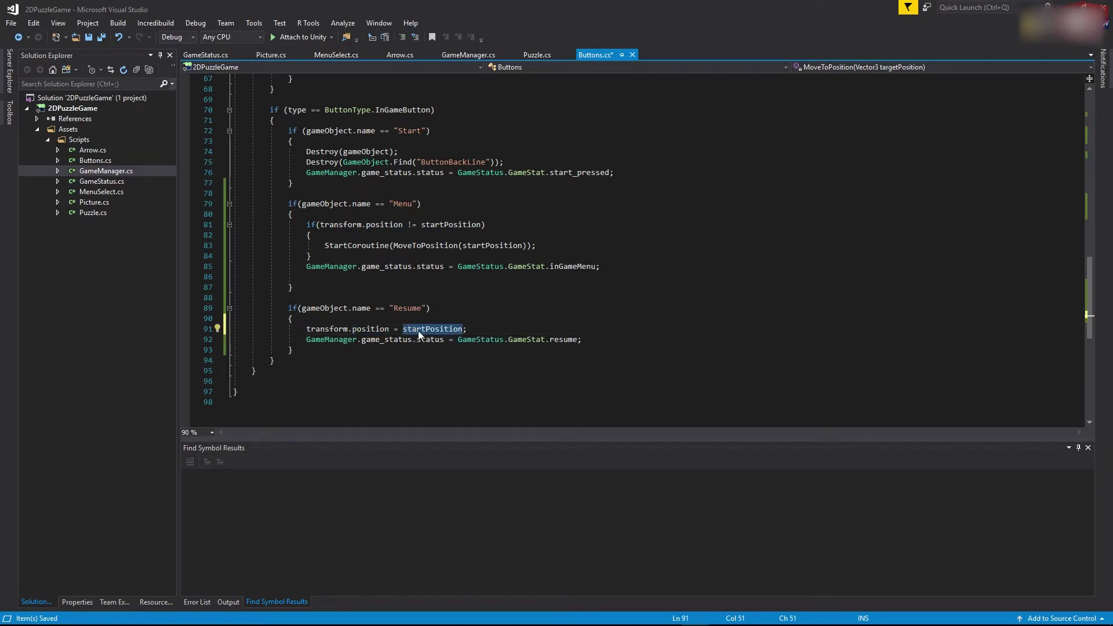
click(530, 317)
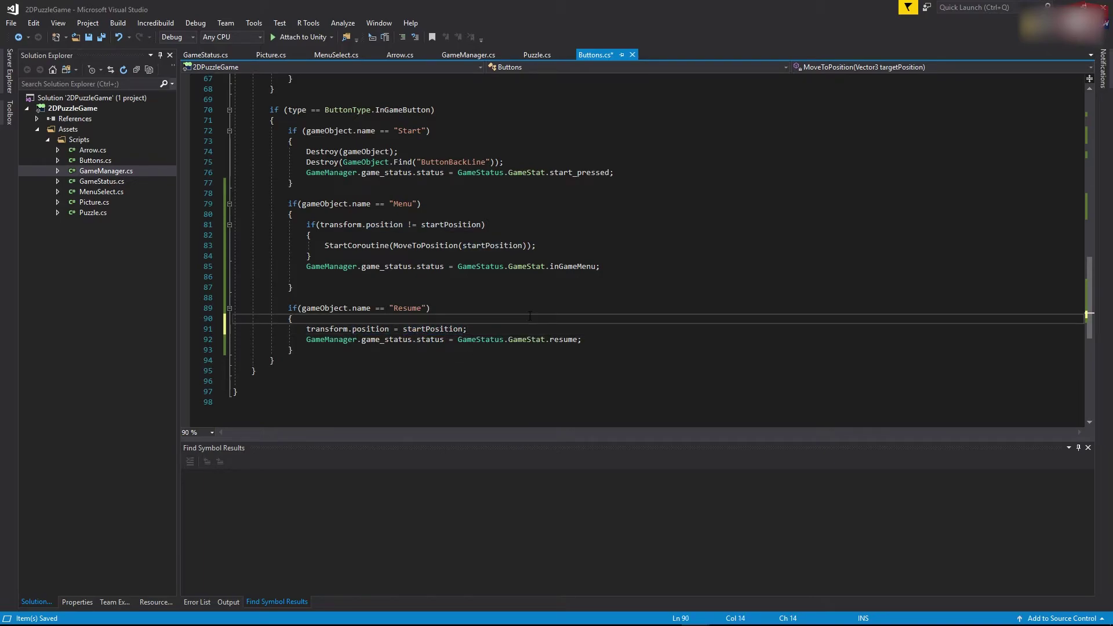
click(93, 37)
click(481, 152)
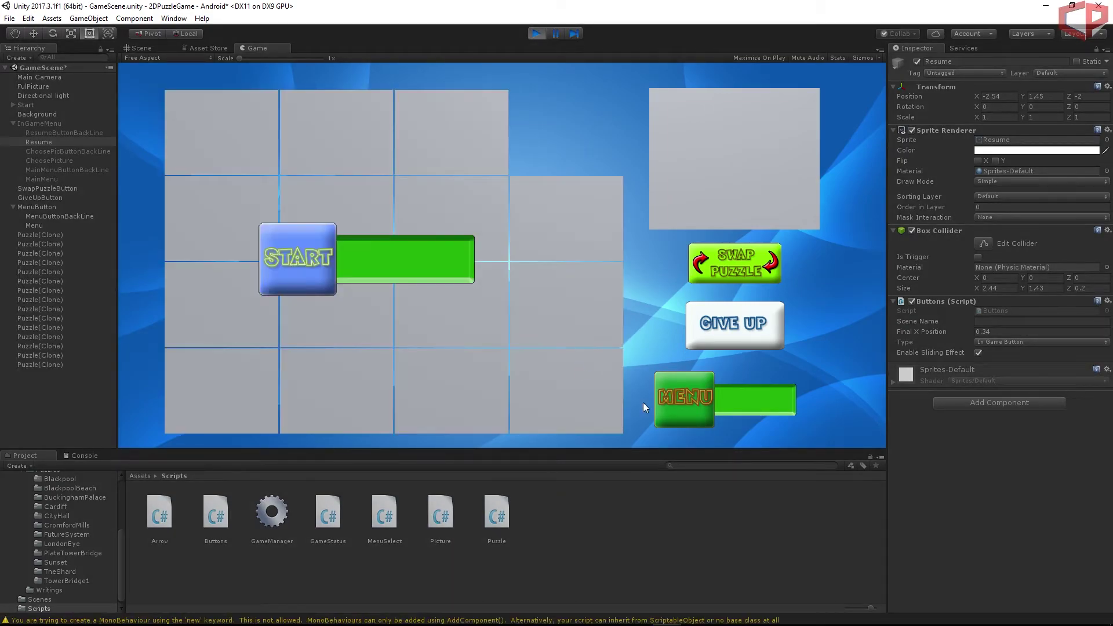
In the running game in Unity, test the in-game menu's Resume and Choose Picture buttons, and stop the game.
click(687, 403)
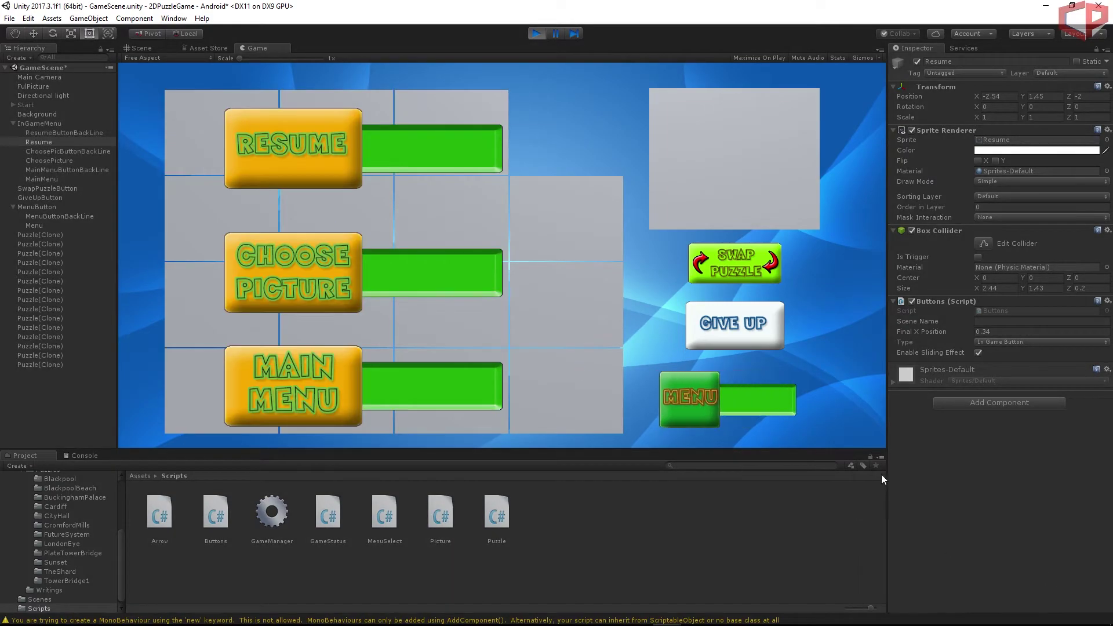
click(314, 116)
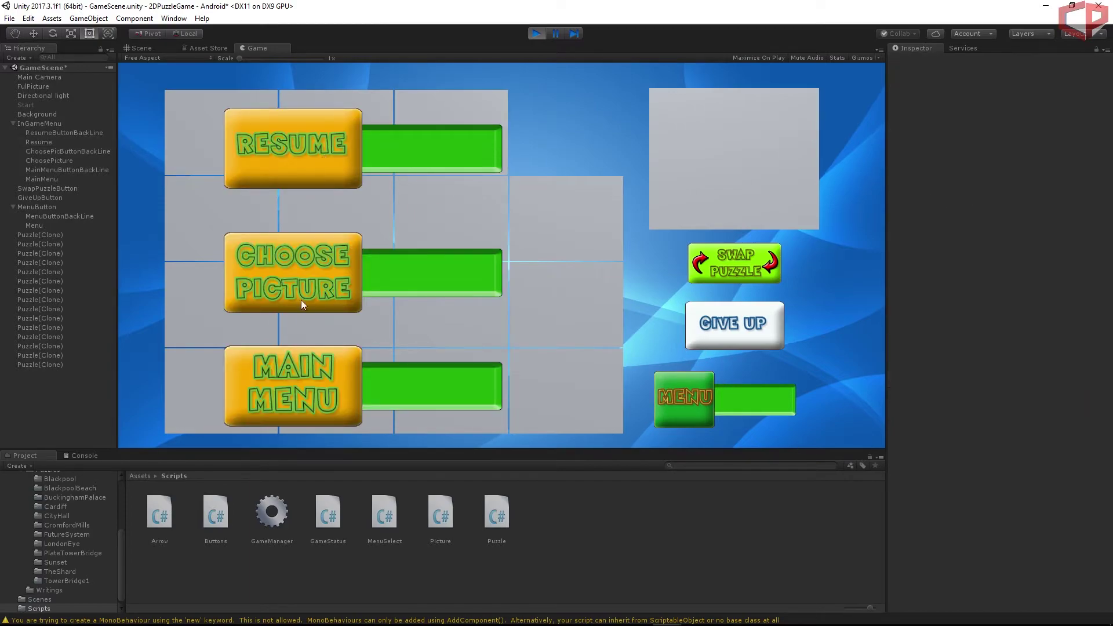
click(296, 287)
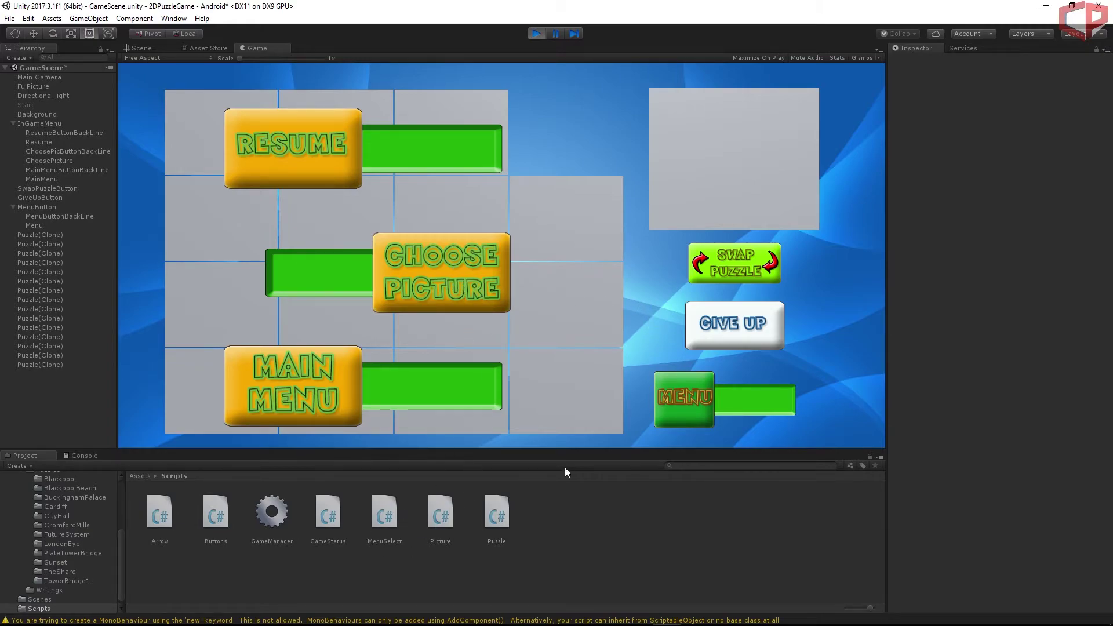
click(534, 35)
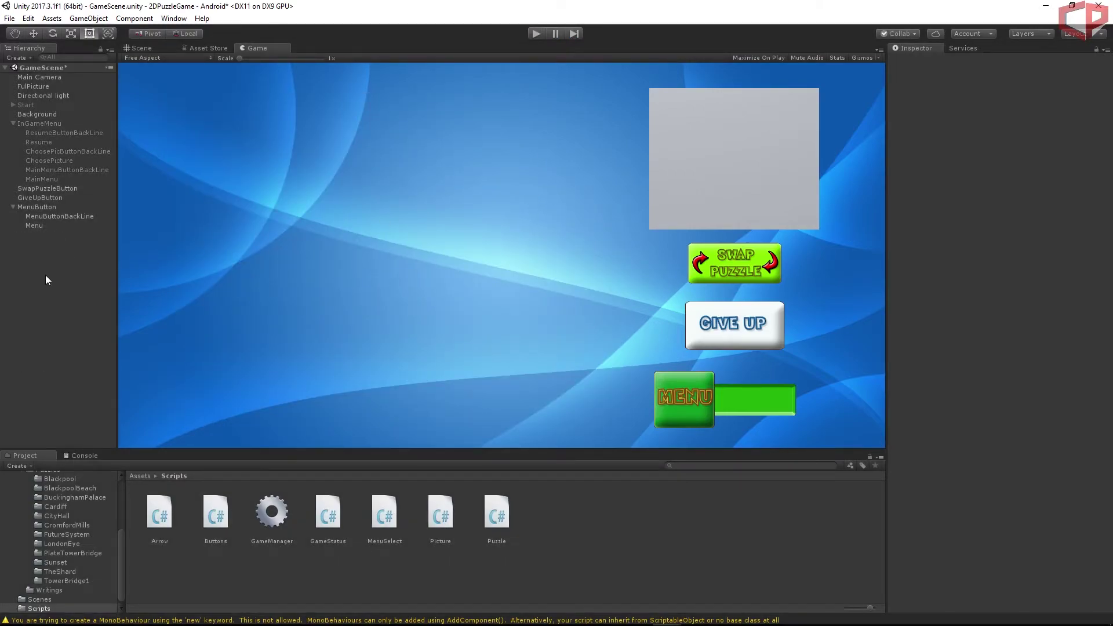
Set the Scene Name of the ChoosePicture object's Buttons script to MenuSelect, matching the scene asset's name.
click(47, 160)
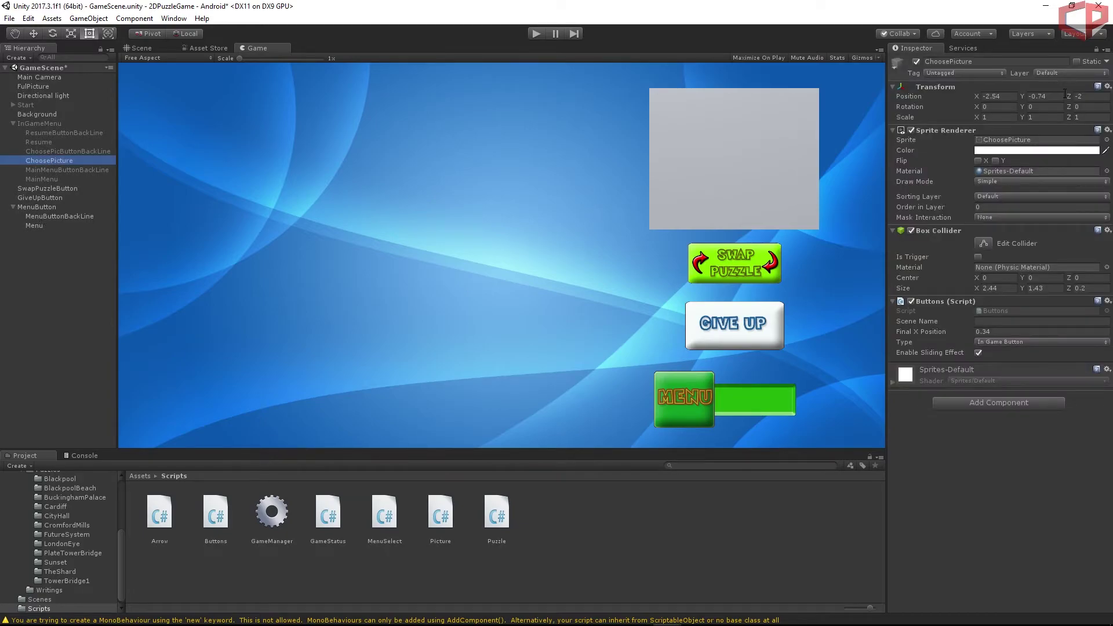
click(956, 322)
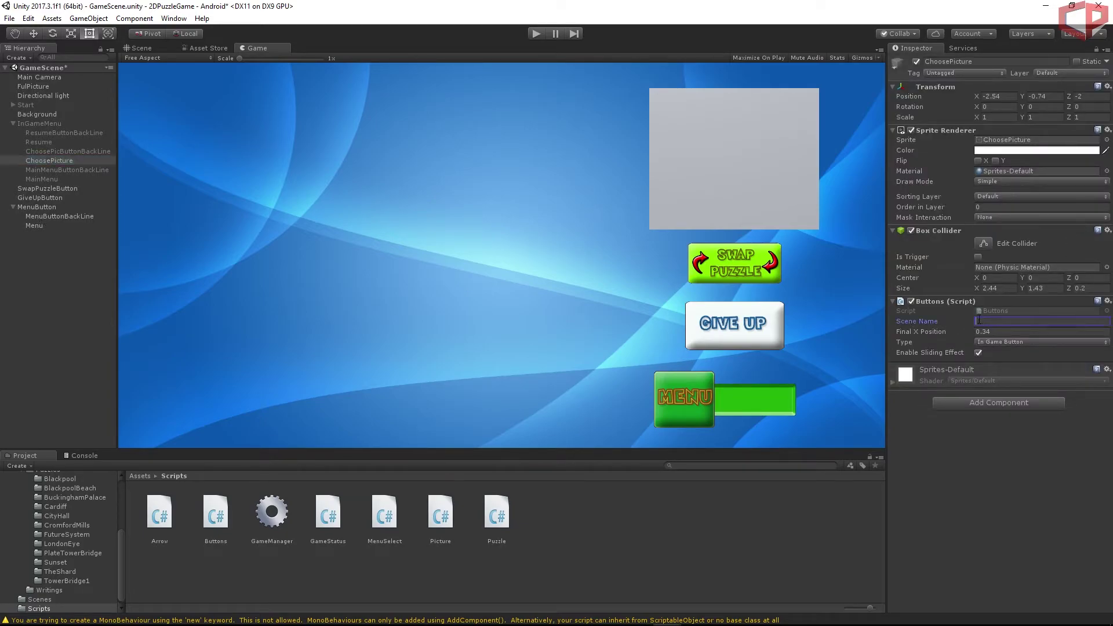
click(44, 597)
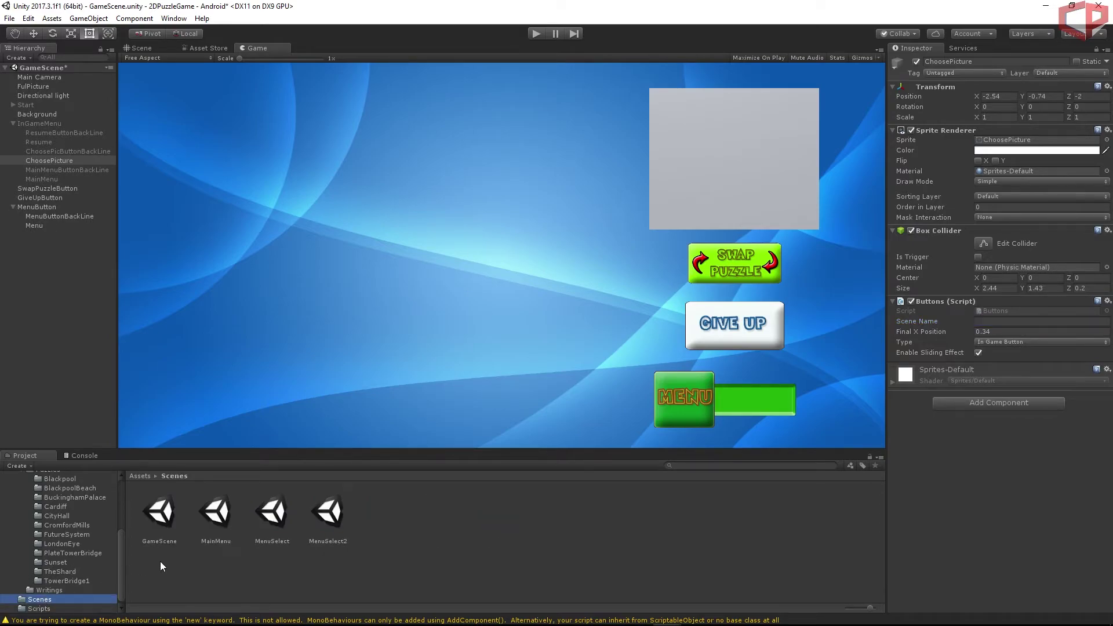
click(270, 525)
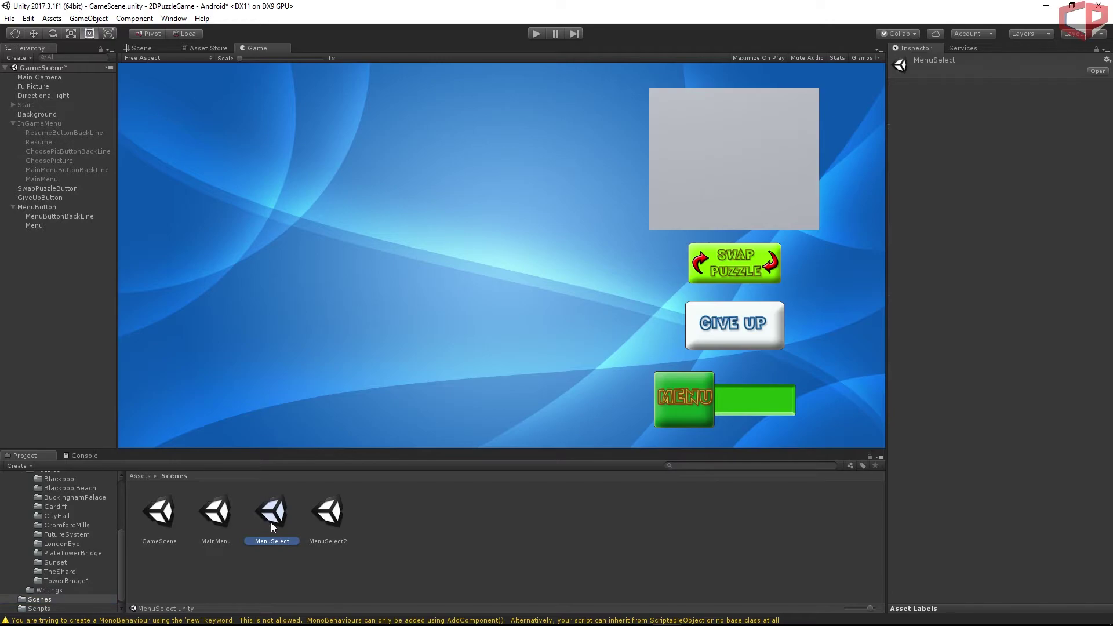
click(50, 161)
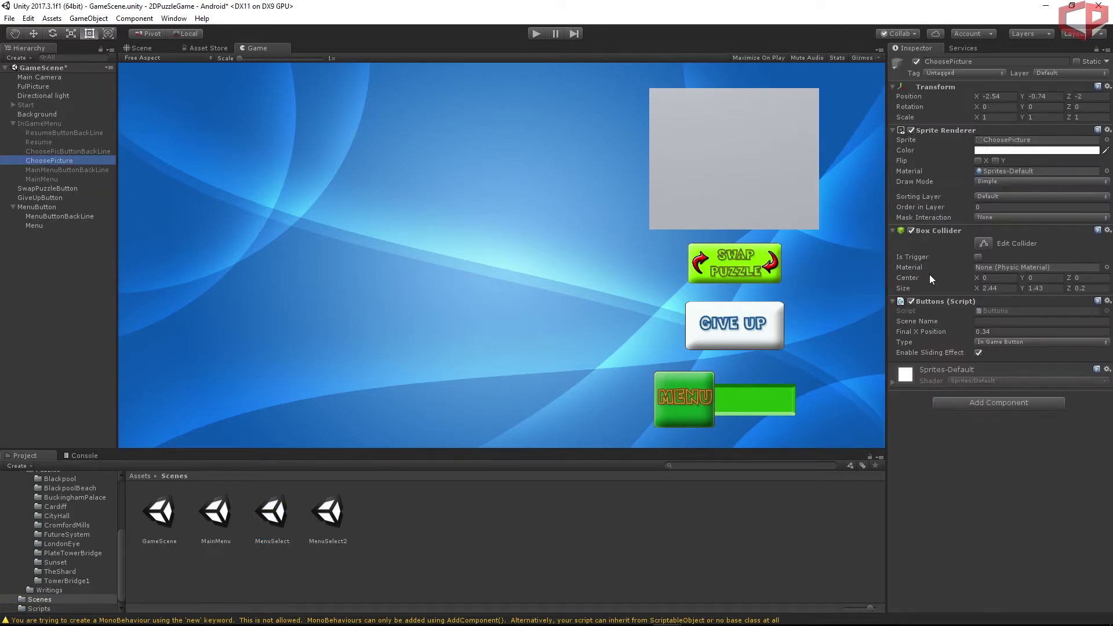
click(985, 322)
text(MenuSelect)
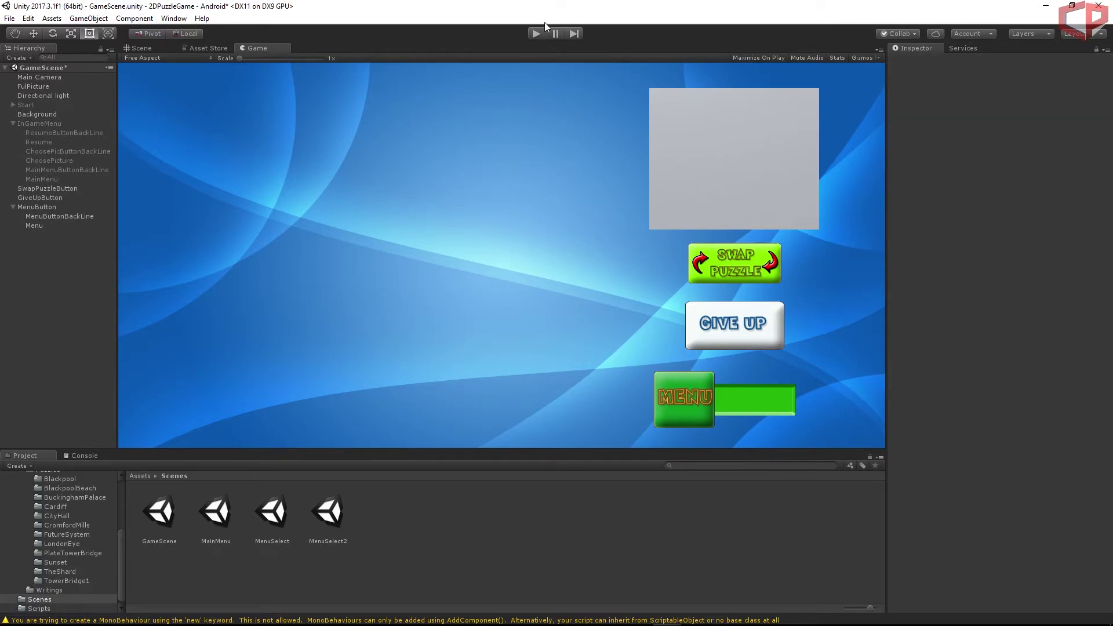
Run the game, open the in-game menu to test it, and stop the game.
click(537, 34)
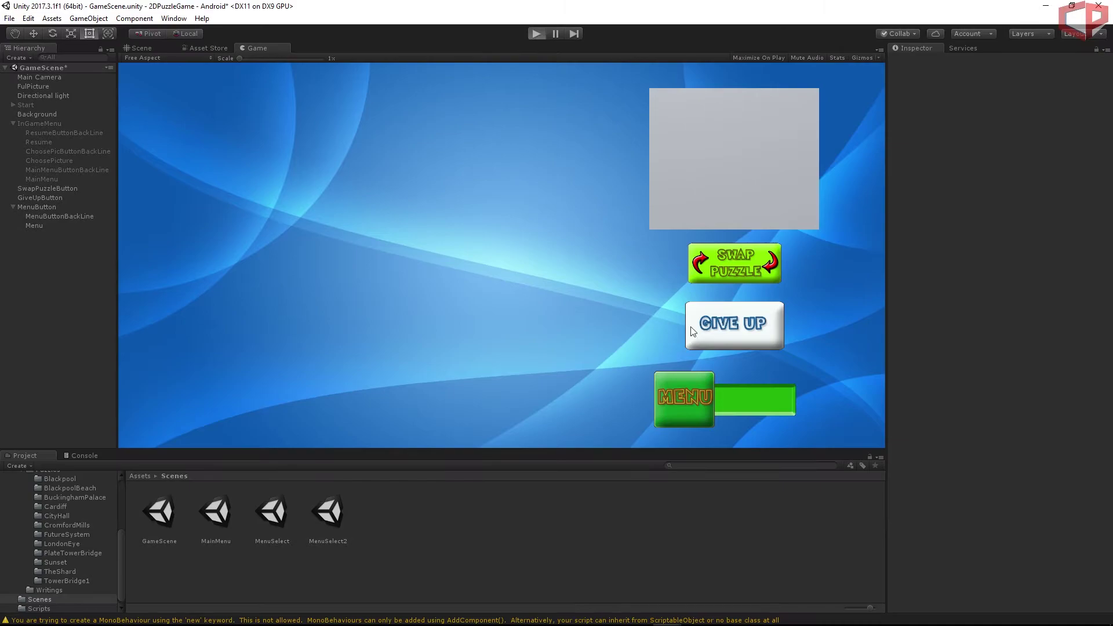
click(671, 400)
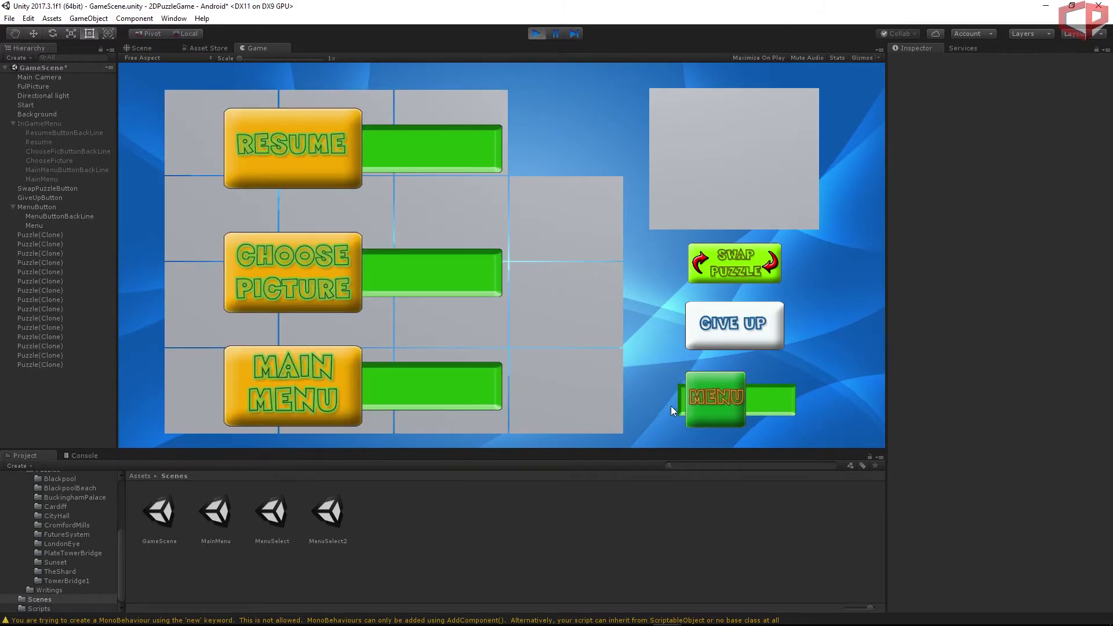
click(541, 36)
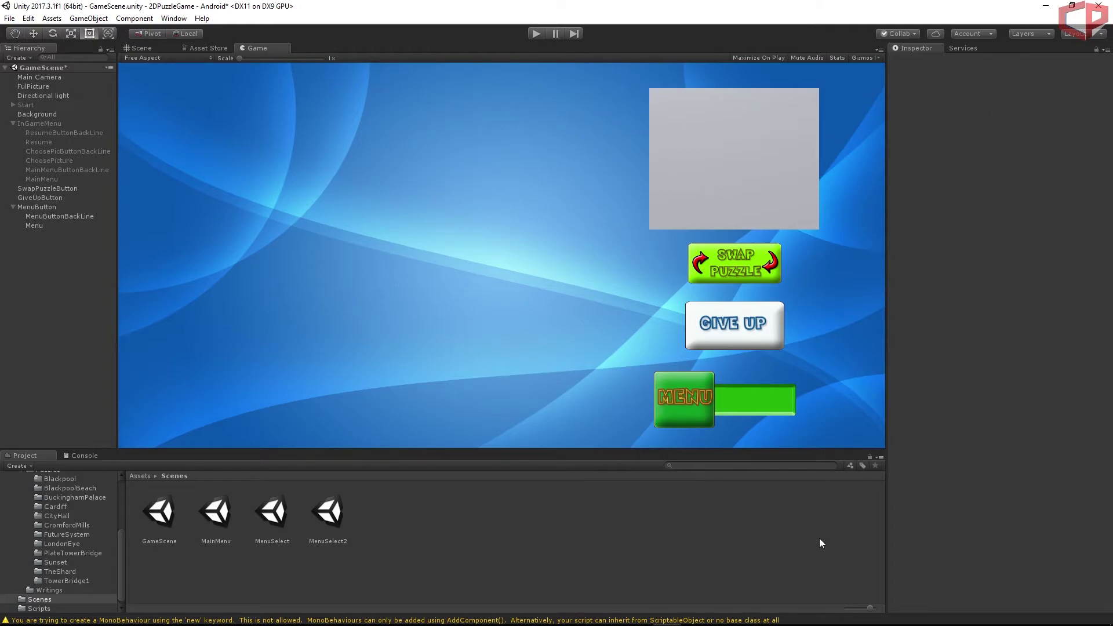
Switch to Visual Studio and examine the ButtonType condition that guards SceneManager.LoadScene(sceneName) in Update() of Buttons.cs.
key(alt+Tab)
click(406, 245)
click(406, 238)
drag(284, 256, 490, 266)
click(384, 246)
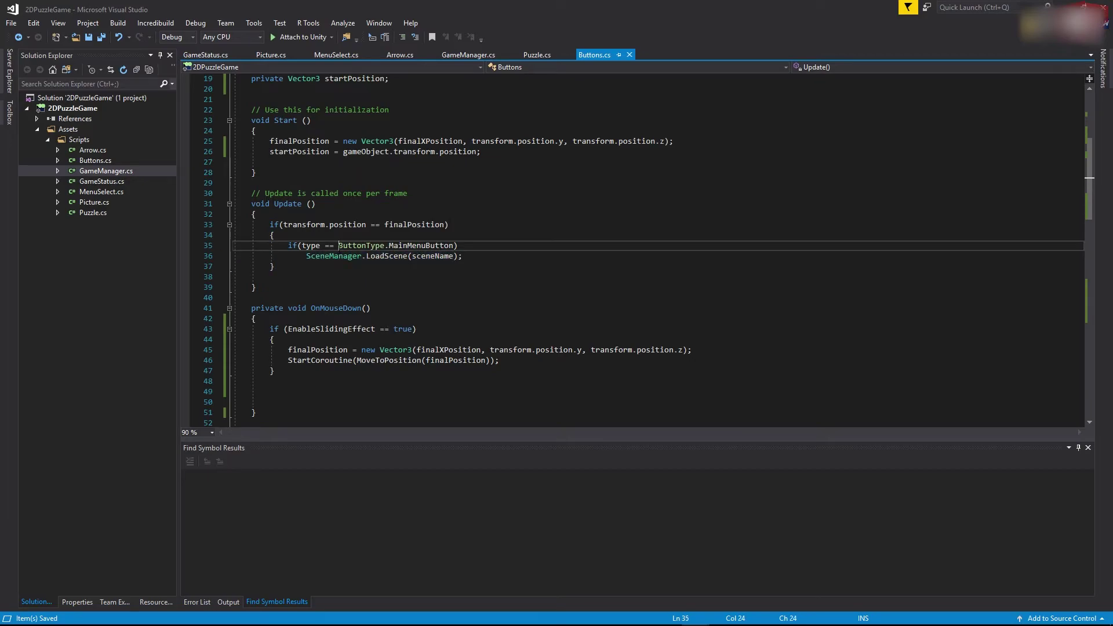
double_click(422, 245)
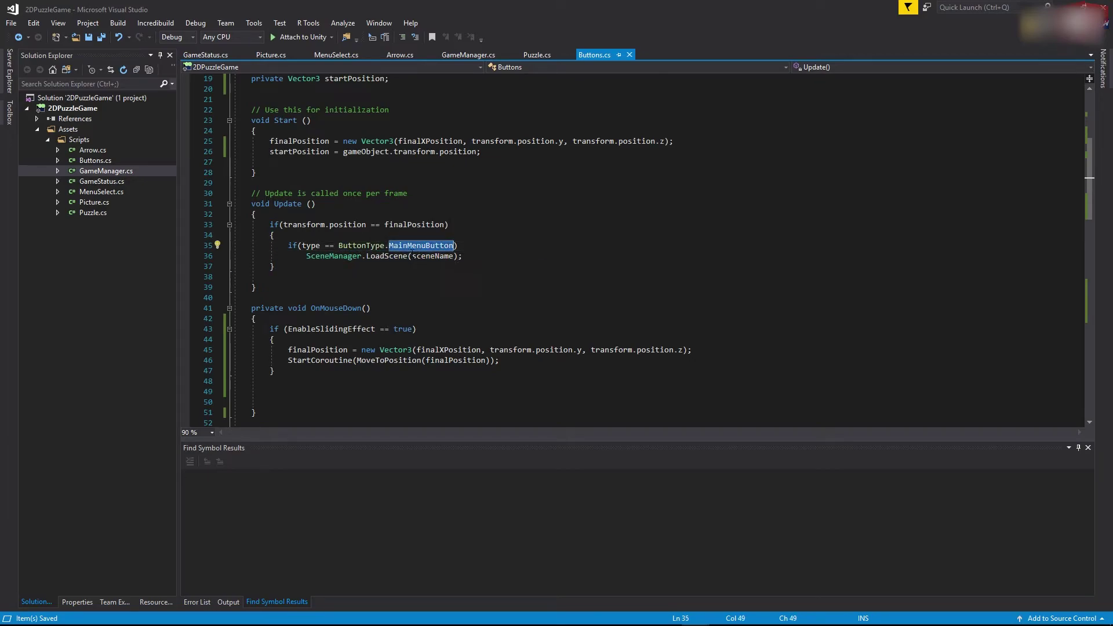
double_click(419, 256)
click(391, 264)
click(406, 256)
click(471, 258)
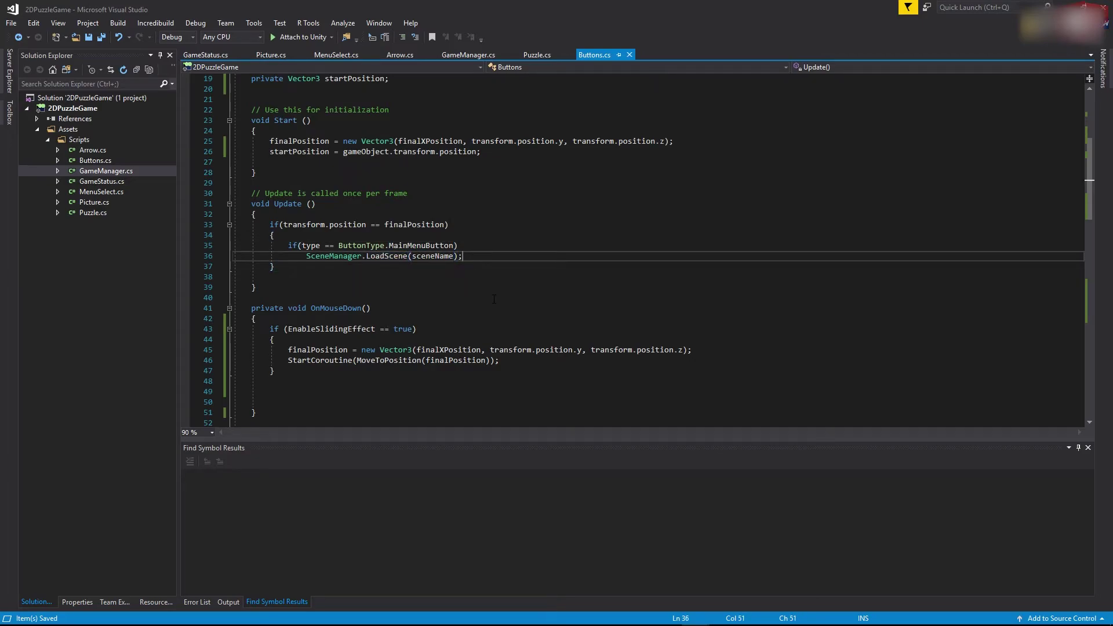
Add InGameButtonWithLoadScene as a third value of the ButtonType enum in Buttons.cs.
scroll(494, 299, up, 6)
click(479, 243)
click(316, 214)
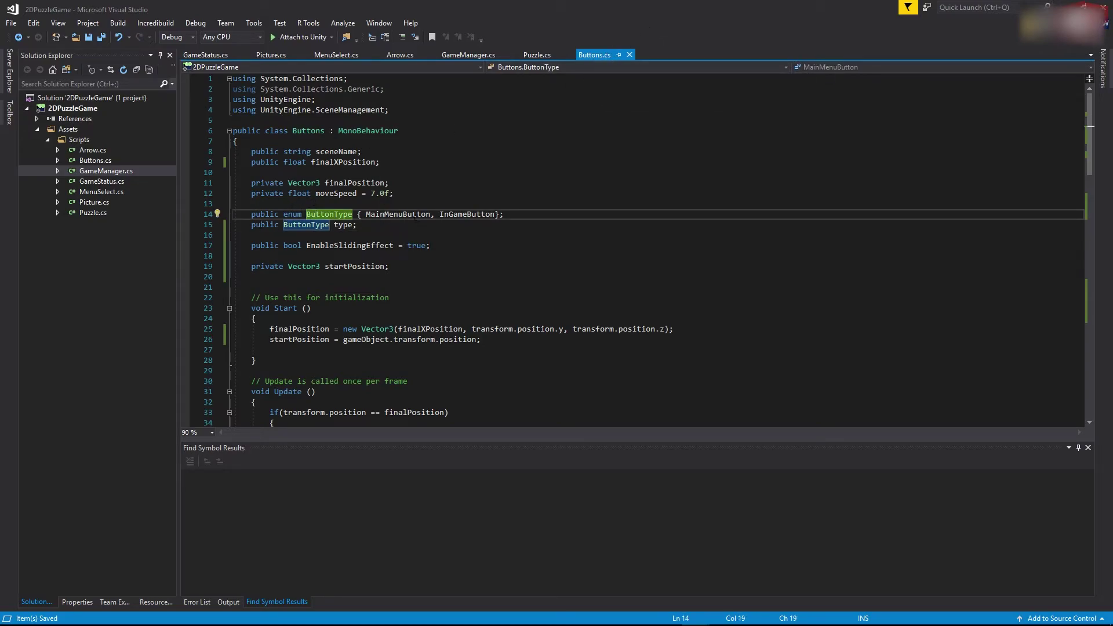
click(497, 215)
text(, )
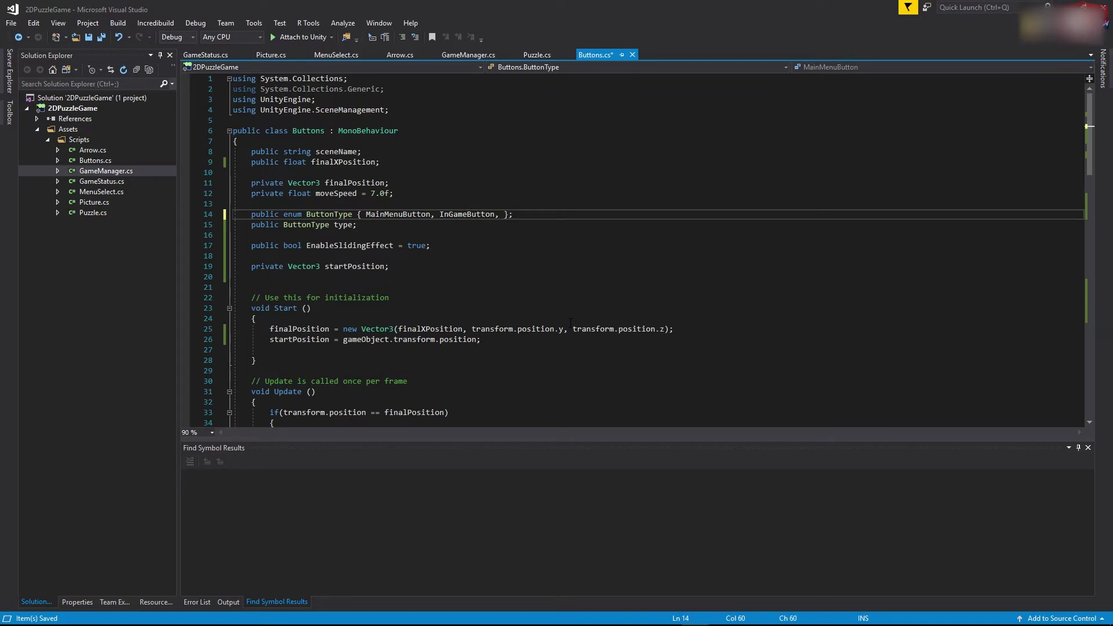
text(InGam)
text(eButtonWith)
text(Load)
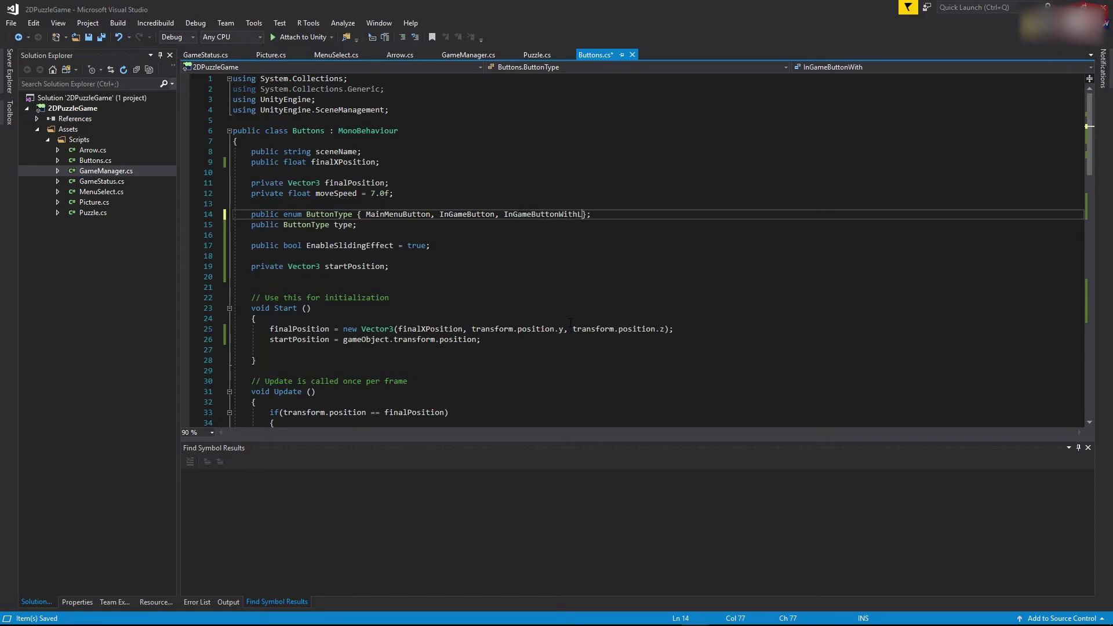
text(Scene)
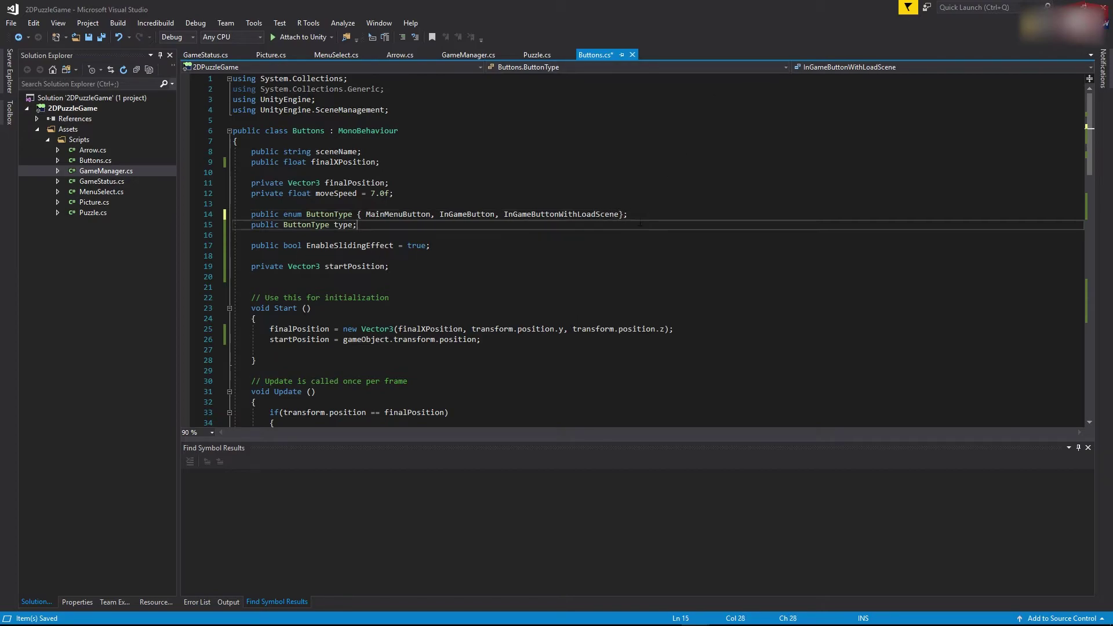
click(606, 262)
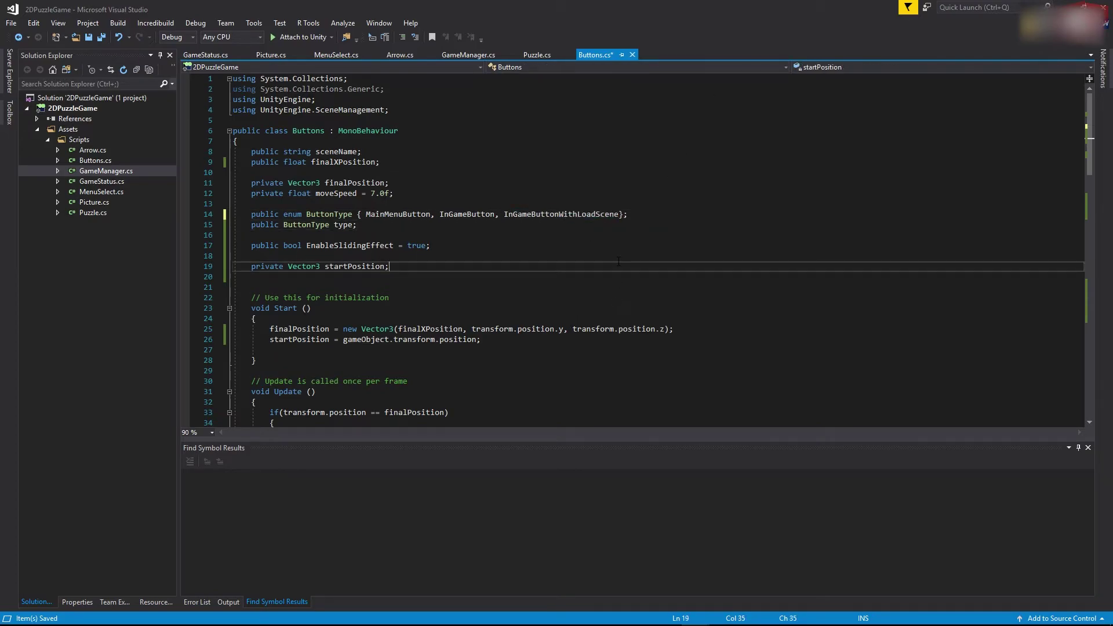
Enclose the type == ButtonType.MainMenuButton check in Update() in its own parentheses.
key(ctrl+minus)
key(ctrl+minus)
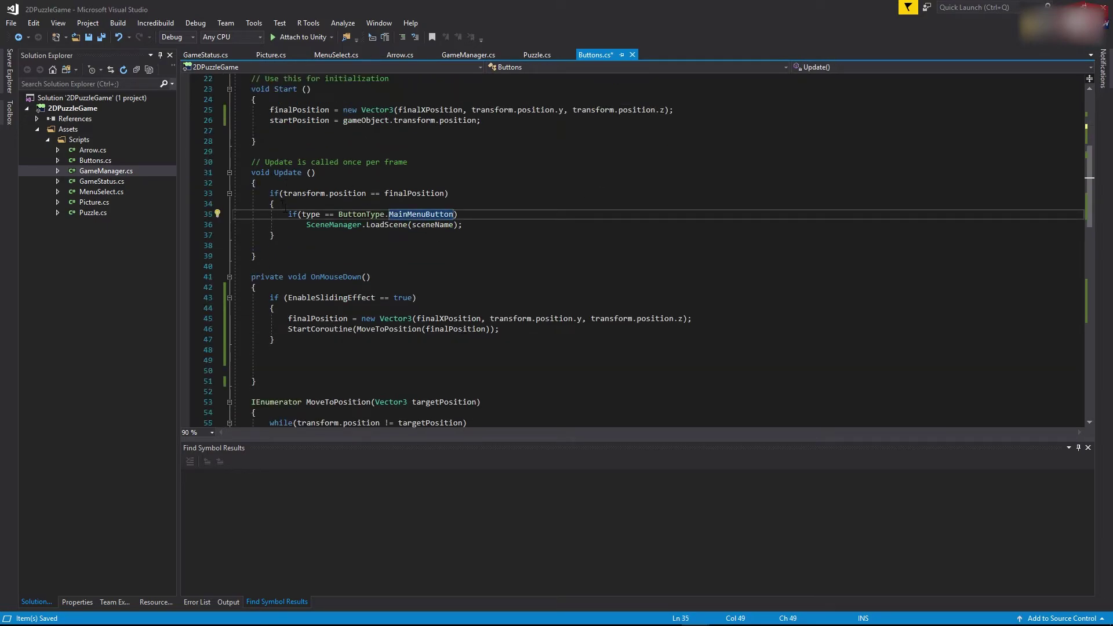
click(283, 214)
click(300, 214)
text(()
key(ctrl+Right)
key(ctrl+Right)
key(ctrl+Right)
key(ctrl+Right)
key(ctrl+Right)
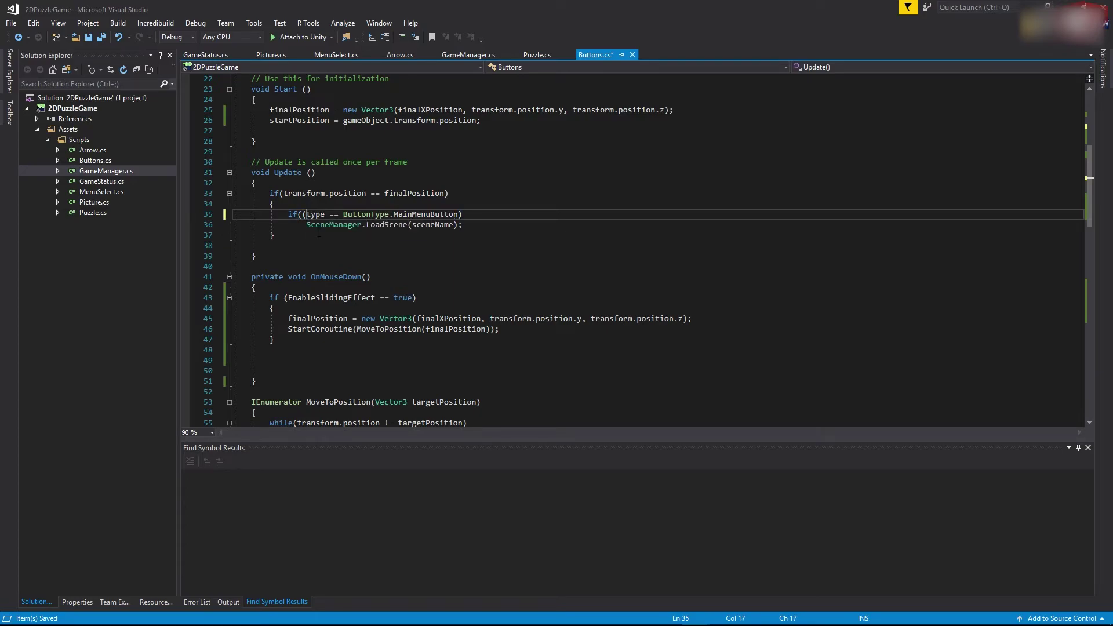
text() &)
key(BackSpace)
Extend the scene-loading condition with || (type == ButtonType.InGameButtonWithLoadScene) and save all files.
text(||)
text((type == ButtonType.)
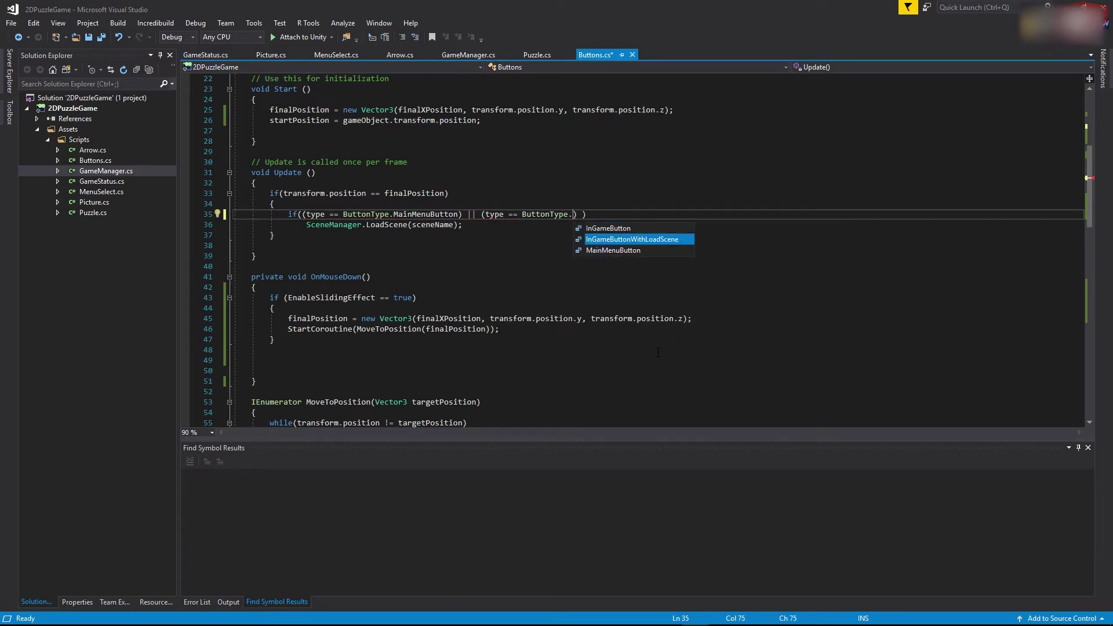
key(Tab)
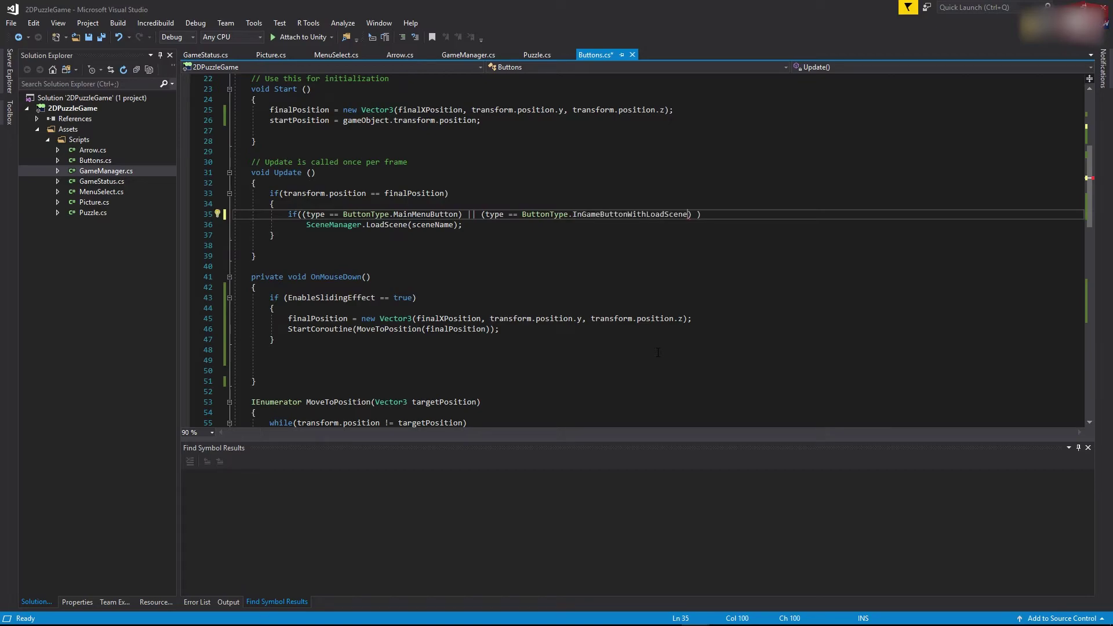
click(671, 286)
click(102, 37)
click(678, 266)
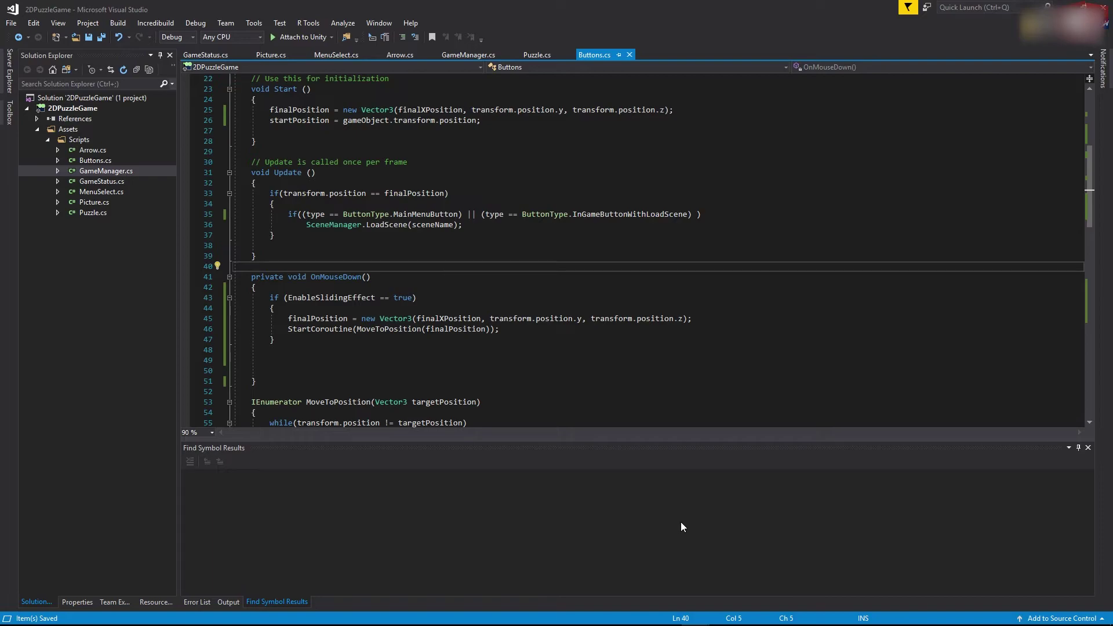
Switch to Unity and set the ChoosePicture button's Type to In Game Button With Load Scene.
key(alt+Tab)
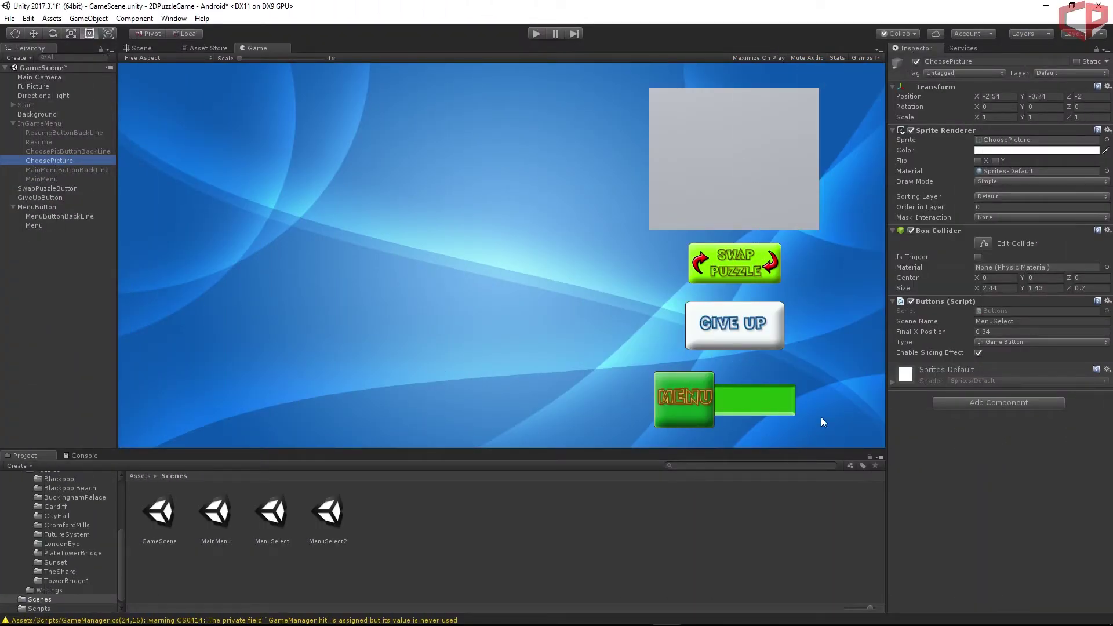
click(991, 343)
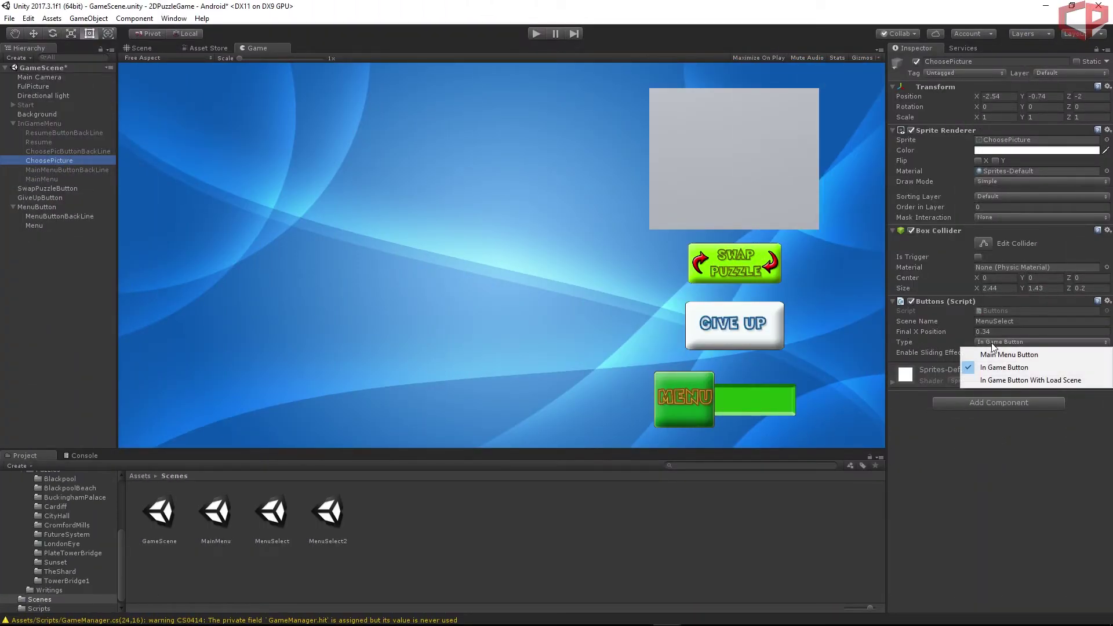
click(1013, 381)
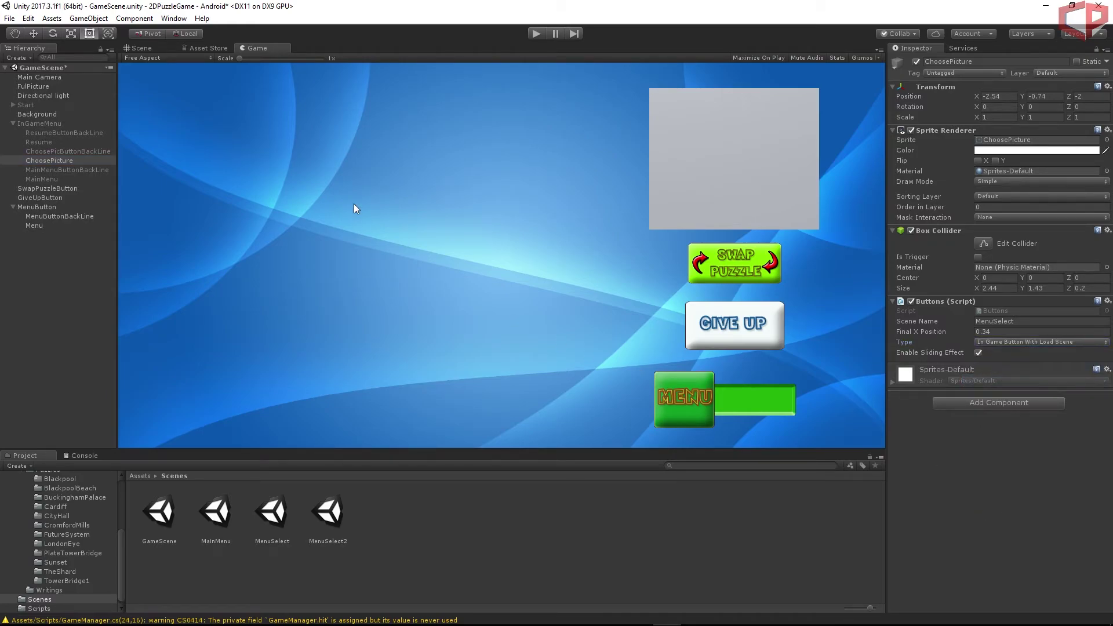
Run the game, open the in-game menu, and test loading the picture selection scene with Choose Picture.
click(534, 34)
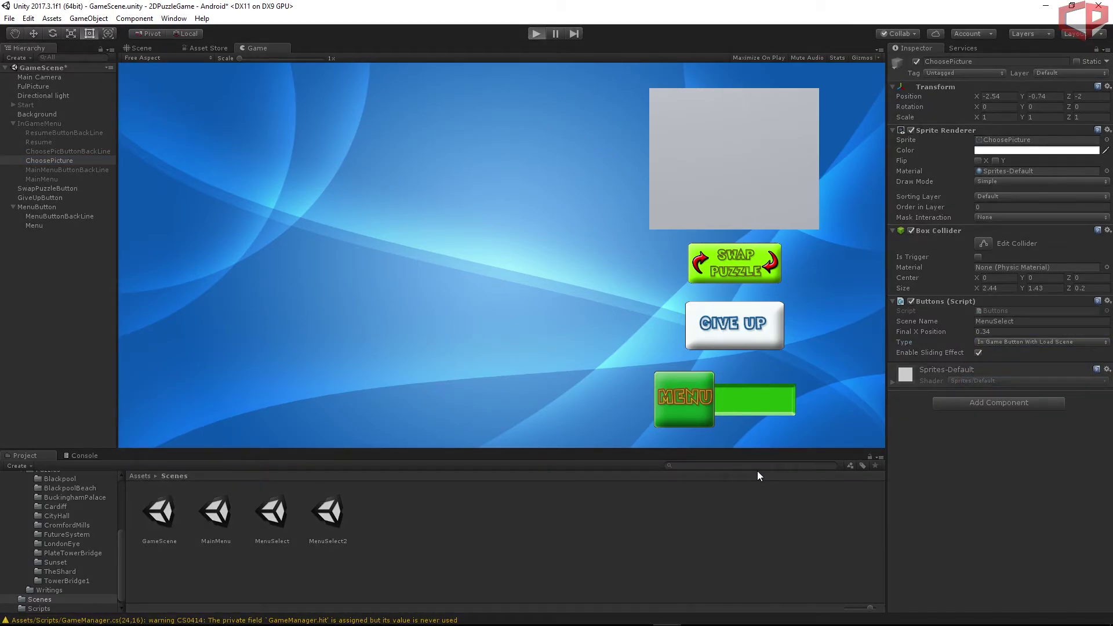
click(371, 273)
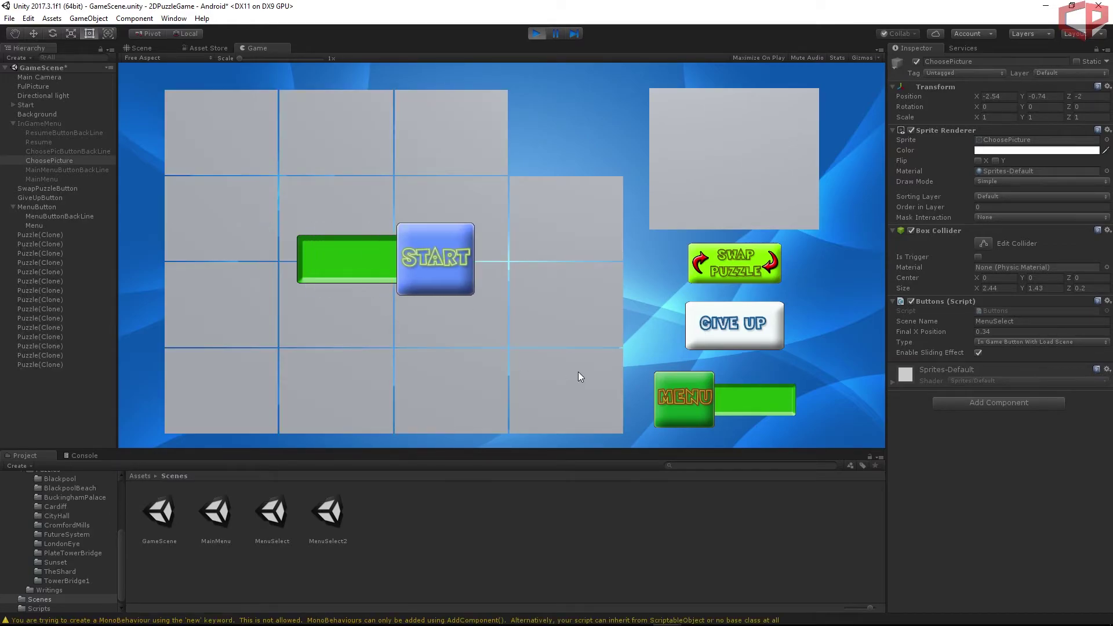
click(684, 416)
click(312, 274)
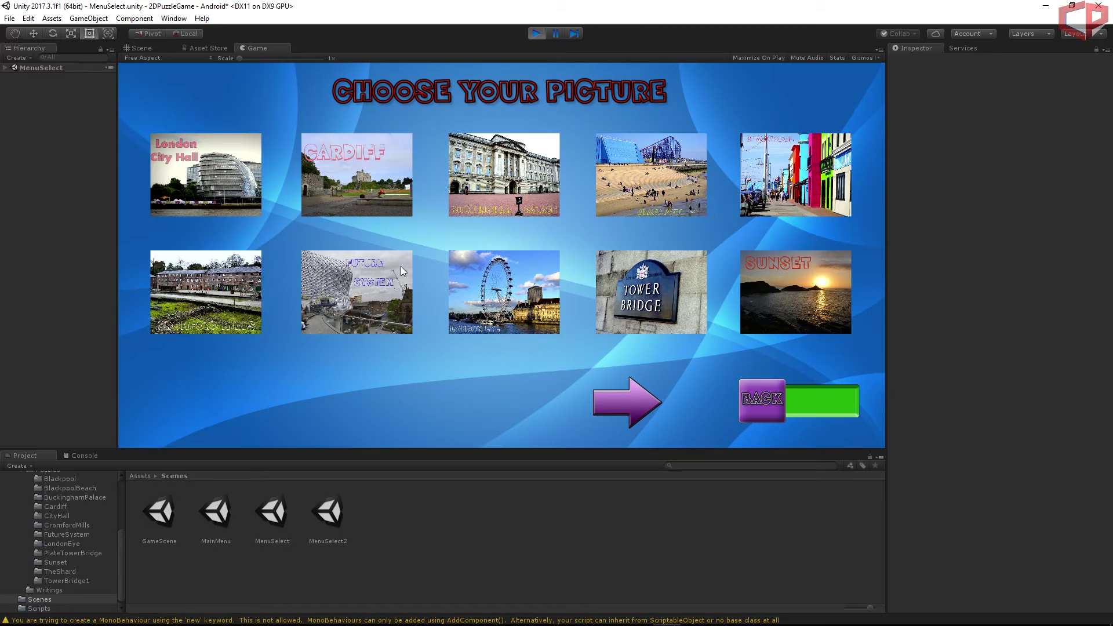
Pick the London Eye picture in the running game to check its puzzle scene, and stop the game.
click(644, 324)
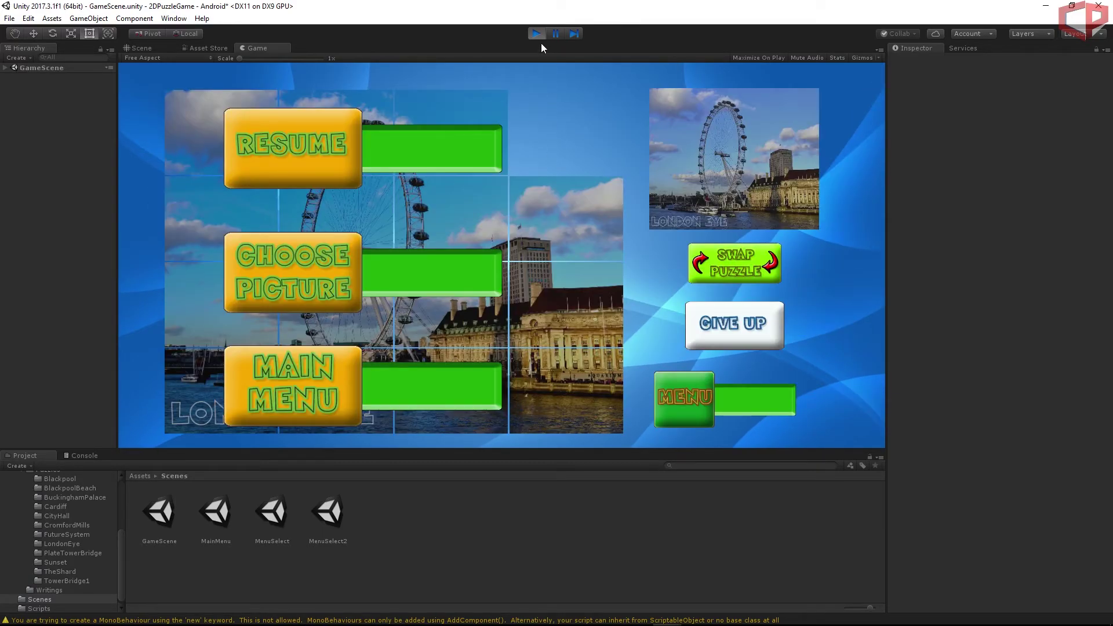
click(537, 34)
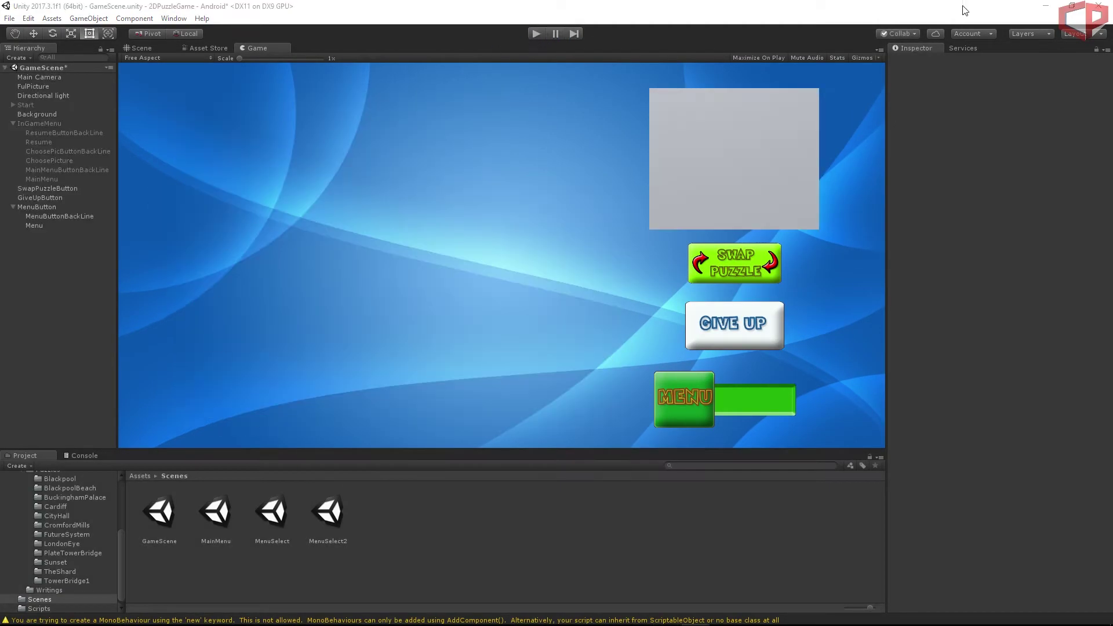
Switch to Visual Studio and duplicate the "Resume" if block below itself in Buttons.cs, checking for the name "ChoosePicture" instead.
key(alt+Tab)
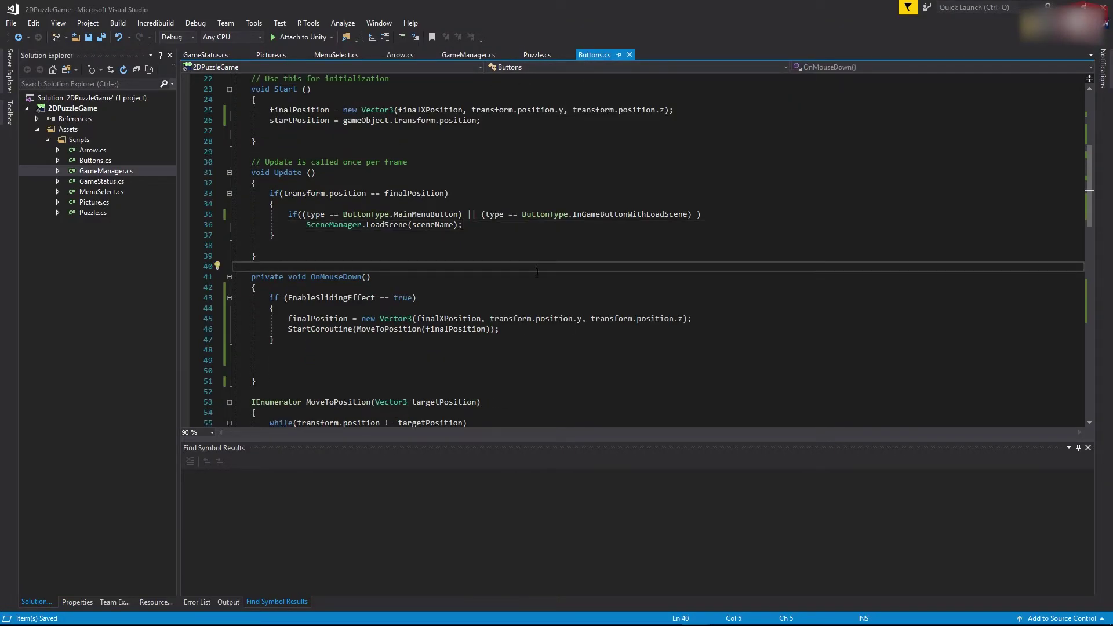
scroll(308, 370, down, 5)
click(347, 245)
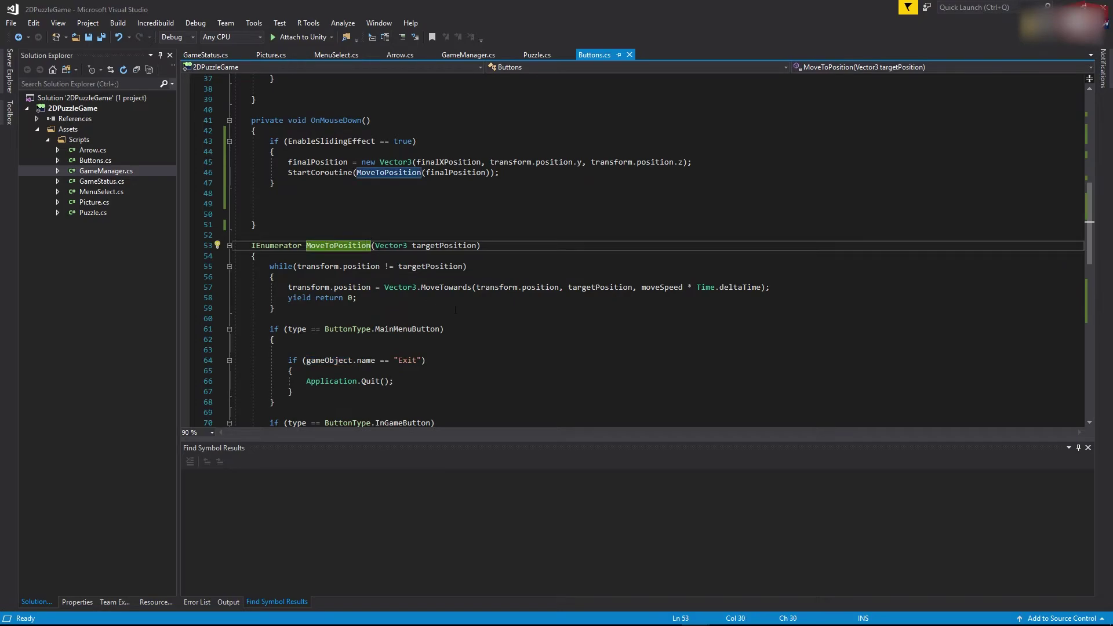
scroll(476, 331, down, 12)
click(299, 291)
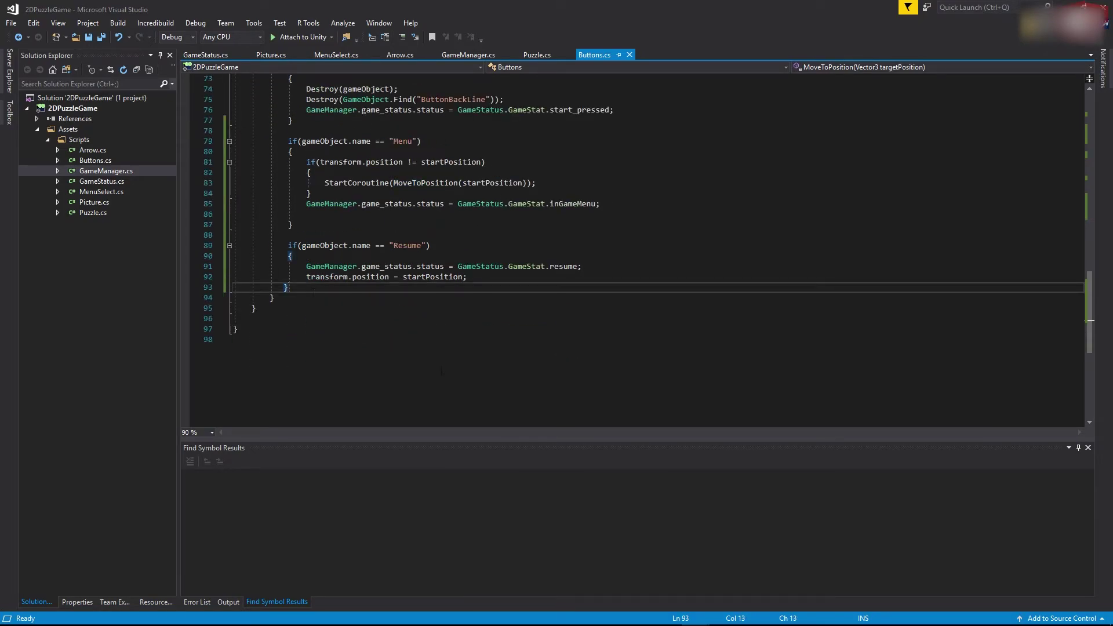
drag(290, 287, 280, 246)
key(ctrl+c)
click(317, 287)
key(Return)
key(ctrl+v)
double_click(417, 297)
text(ChoosePicture)
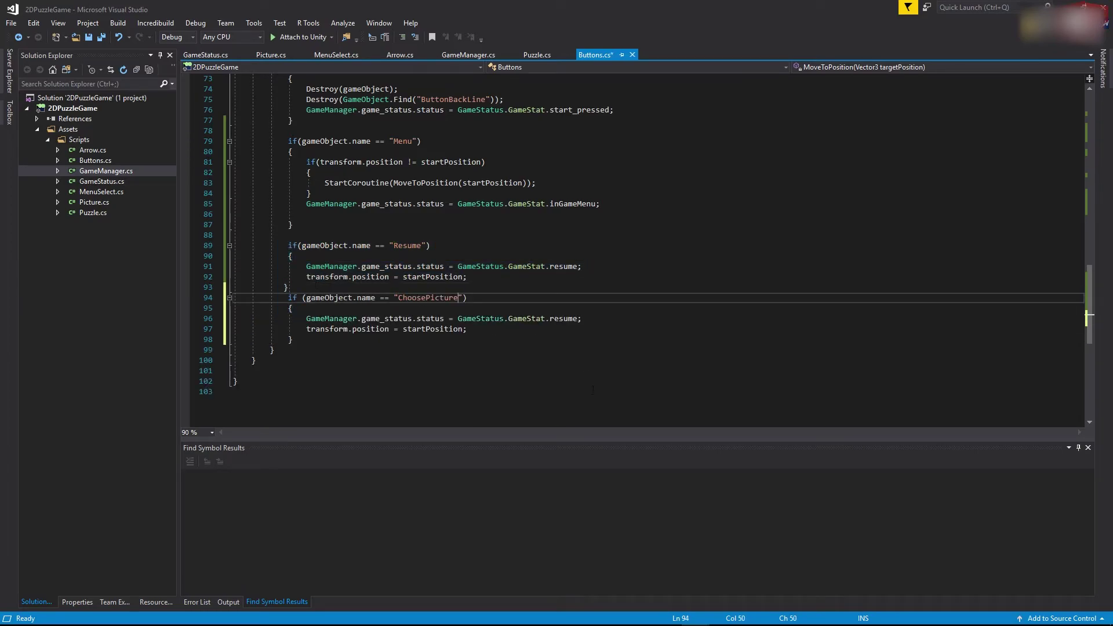
Change the status assigned in the "ChoosePicture" block to GameStatus.GameStat.start.
click(565, 320)
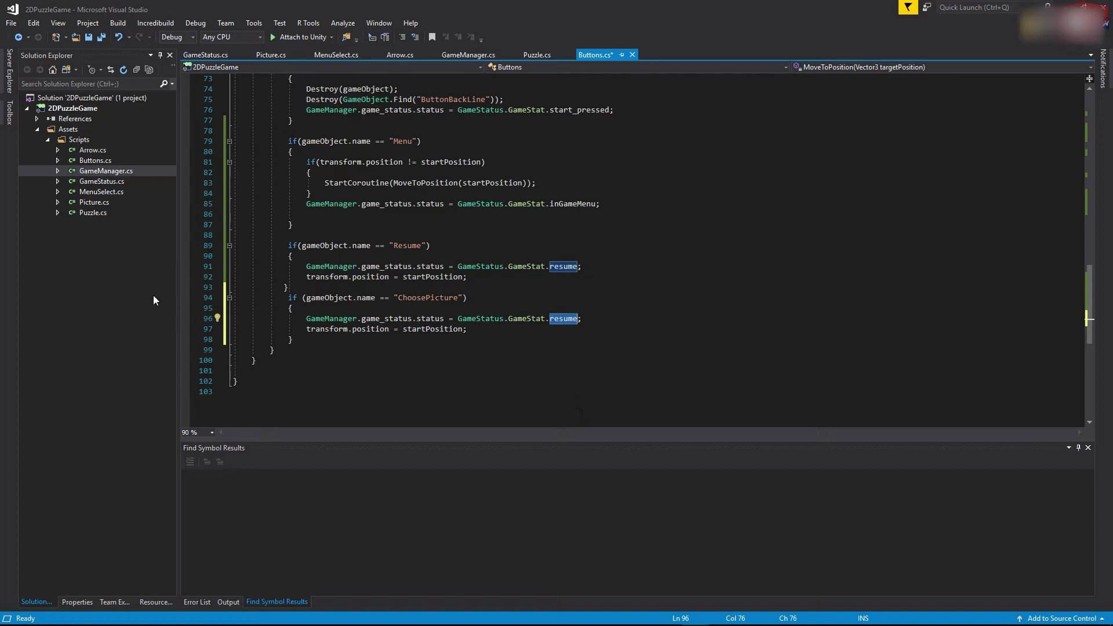
click(342, 338)
double_click(331, 329)
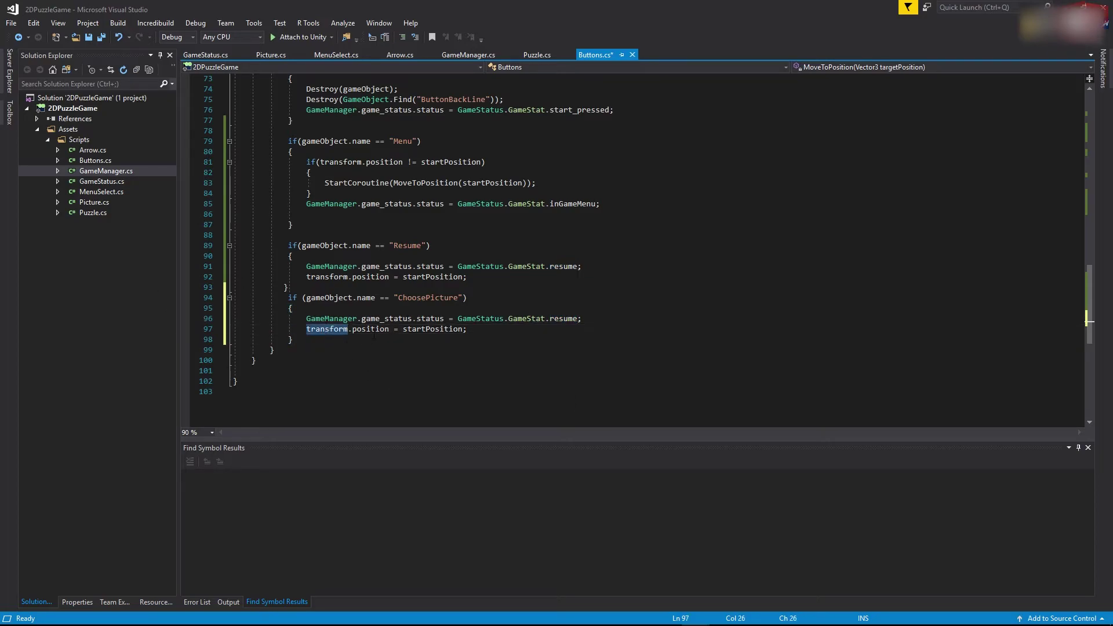
double_click(433, 329)
click(516, 393)
click(514, 350)
click(524, 329)
click(539, 371)
double_click(563, 318)
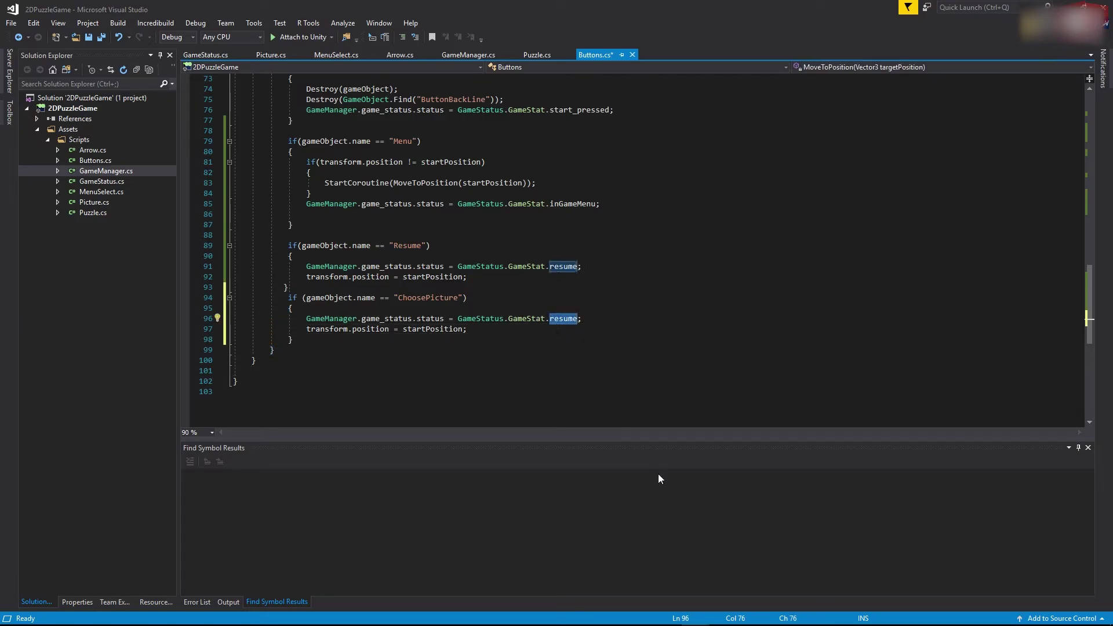
key(BackSpace)
key(BackSpace)
text(.)
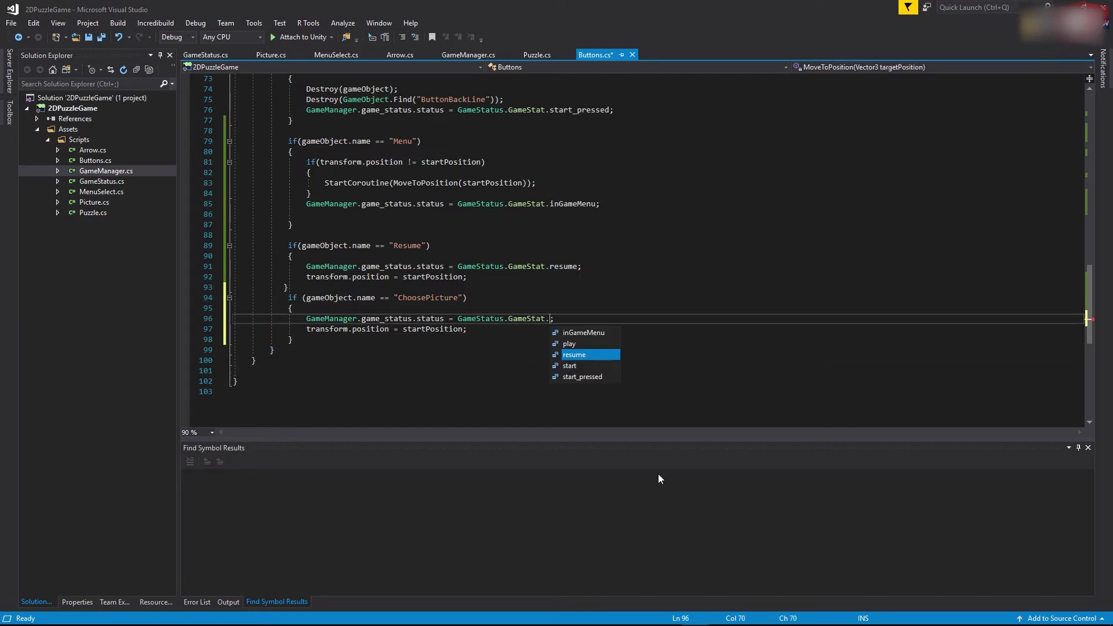
key(Up)
key(Up)
key(Down)
key(Down)
key(Down)
key(Return)
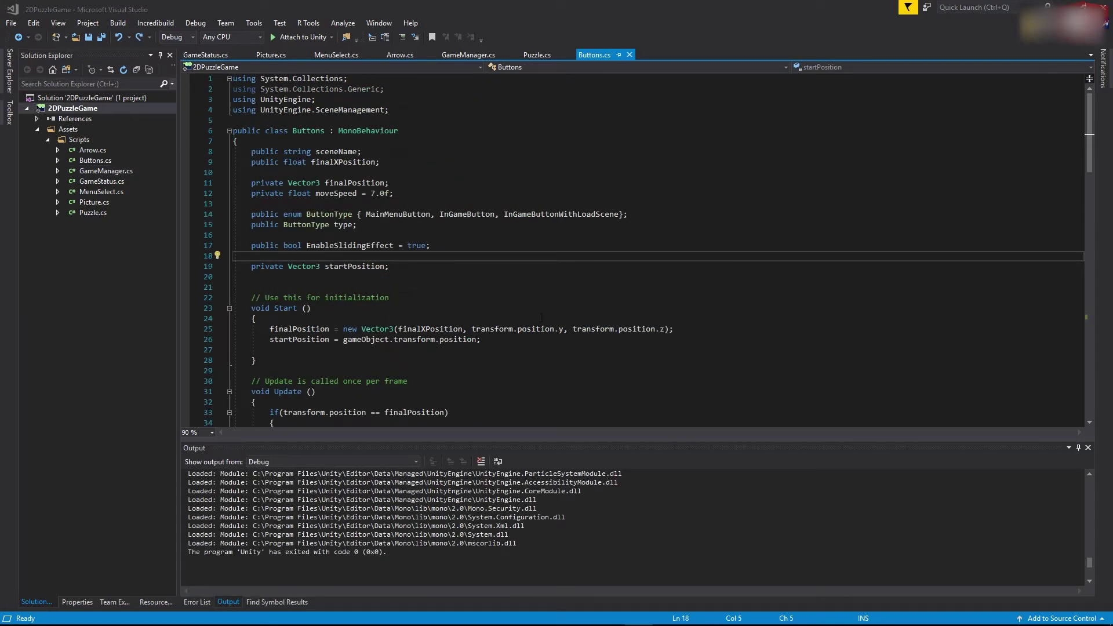
Copy the GameManager.game_status.status = GameStatus.GameStat.start; line and delete it from the "ChoosePicture" block.
click(541, 318)
scroll(541, 318, down, 3)
click(349, 362)
scroll(350, 377, down, 14)
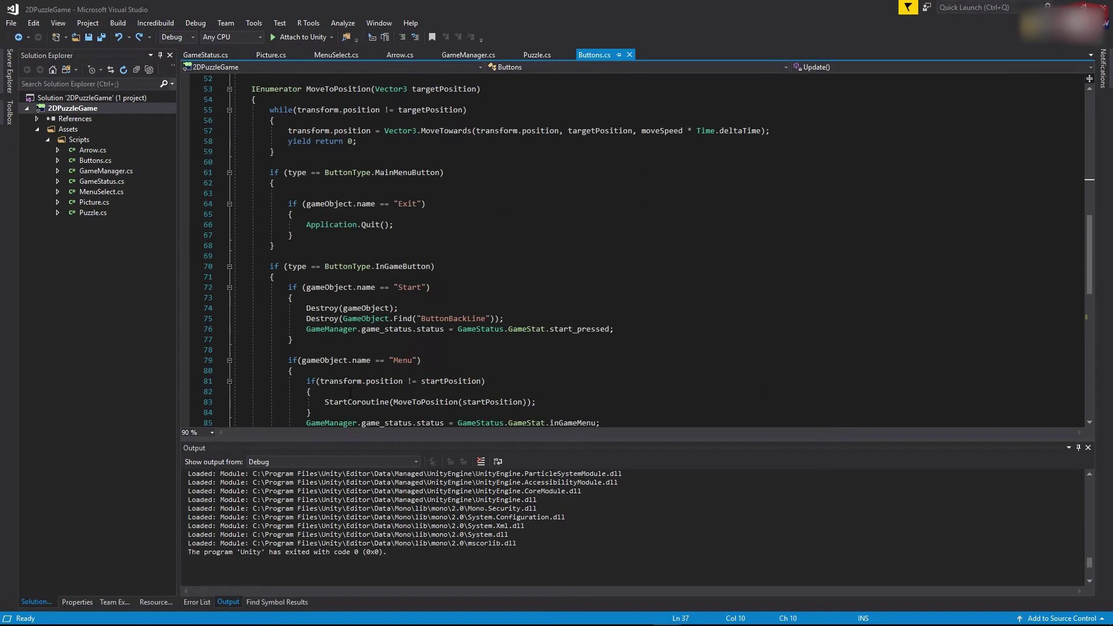
scroll(350, 394, down, 9)
click(332, 256)
key(Down)
key(Down)
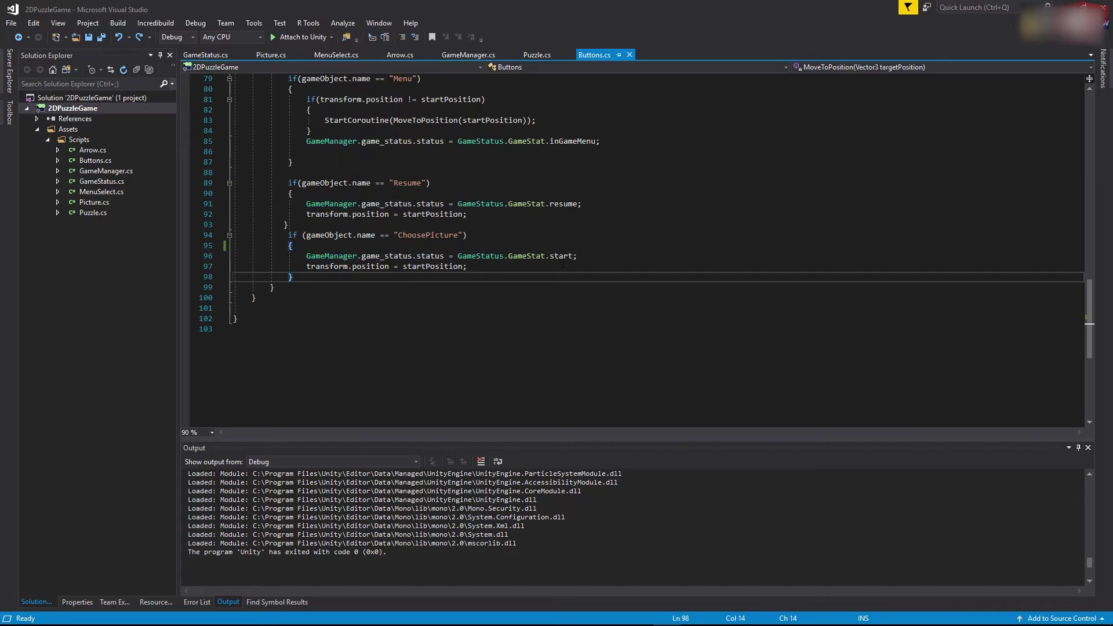
triple_click(560, 255)
click(498, 319)
click(499, 305)
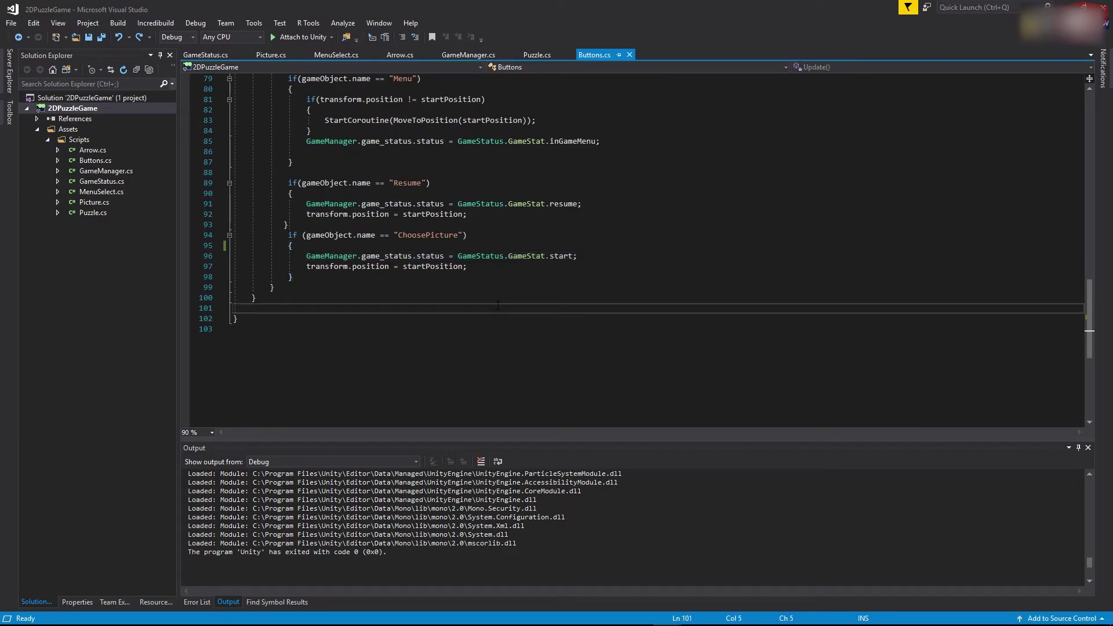
scroll(498, 306, up, 3)
drag(577, 255, 235, 287)
key(ctrl+c)
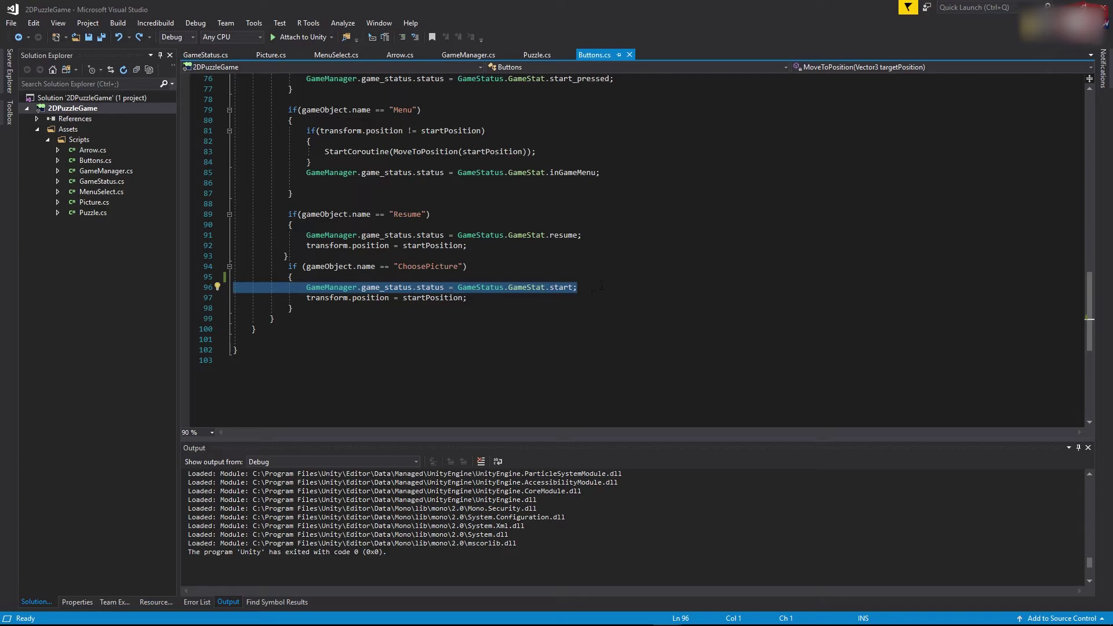
key(BackSpace)
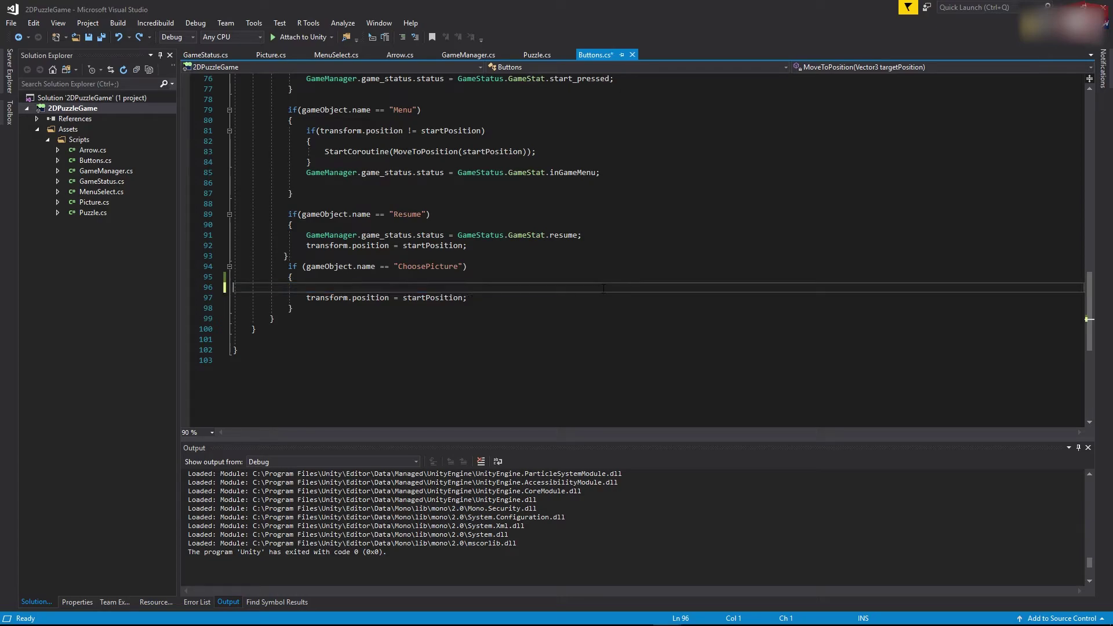
key(BackSpace)
click(596, 304)
Add the condition if(type == ButtonType.InGameButtonWithLoadScene) below the EnableSlidingEffect block in OnMouseDown().
scroll(580, 298, up, 20)
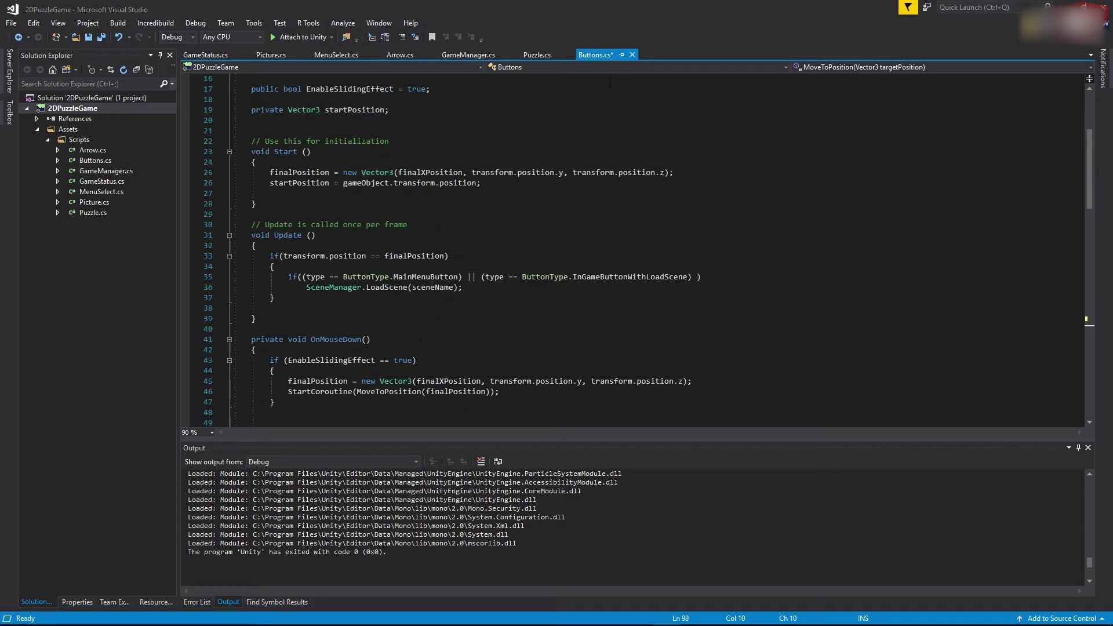
scroll(345, 272, down, 2)
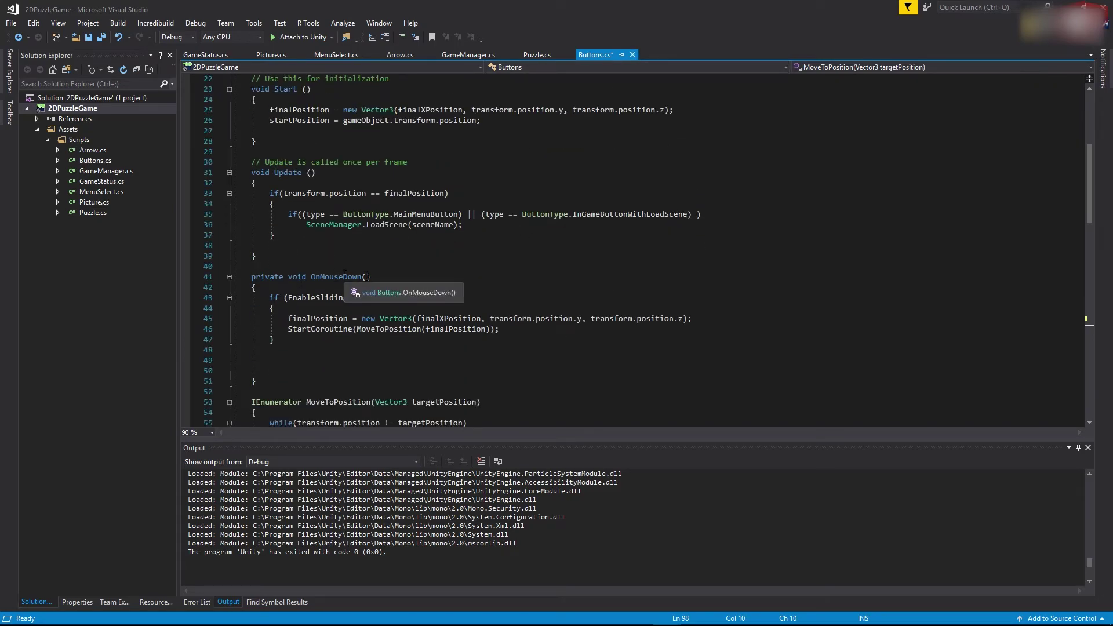
click(377, 340)
key(Return)
key(Return)
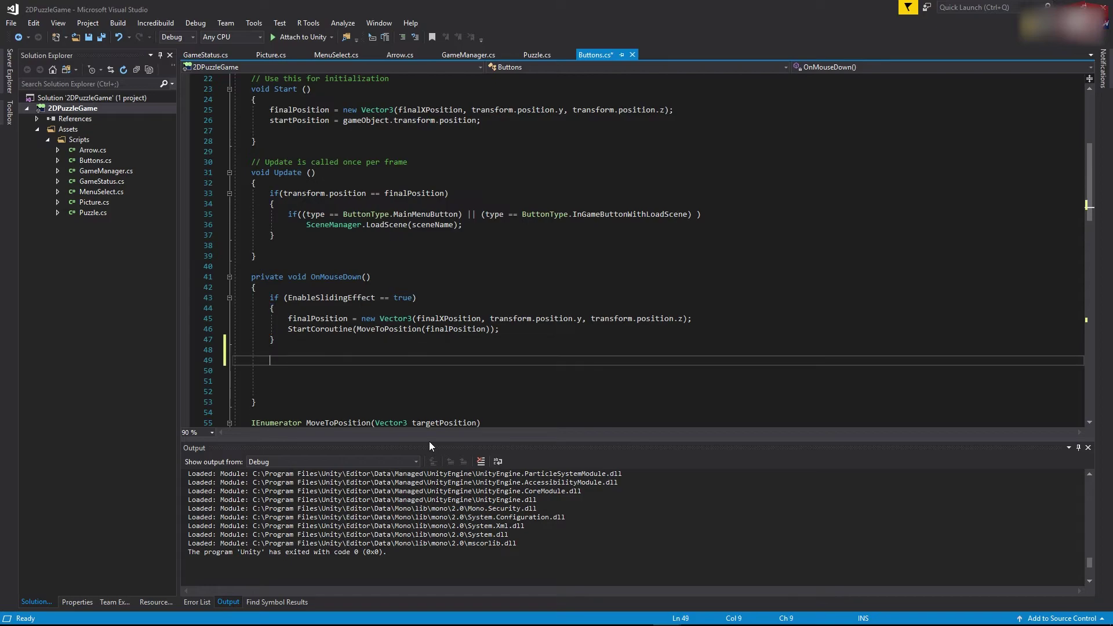
text(if(type ==)
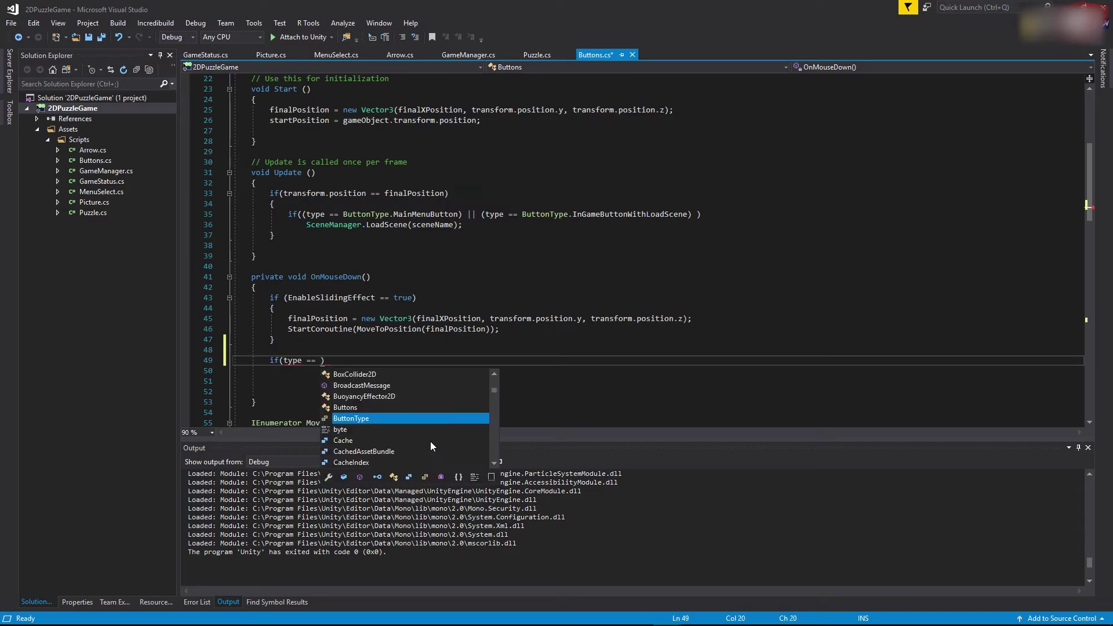
key(Tab)
text(.)
key(Down)
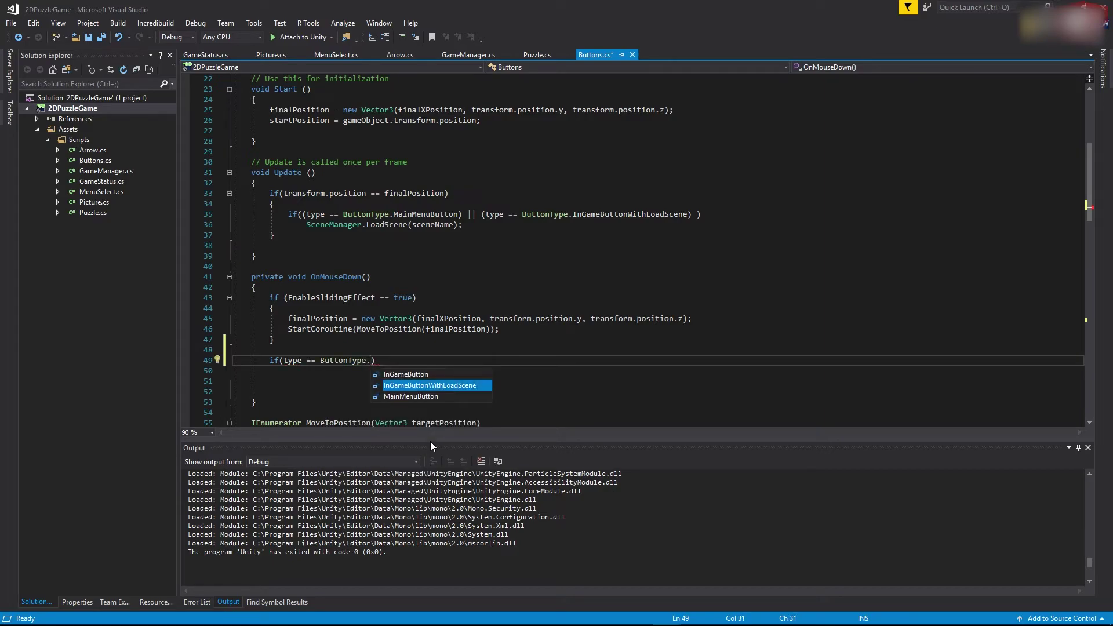
key(Tab)
key(End)
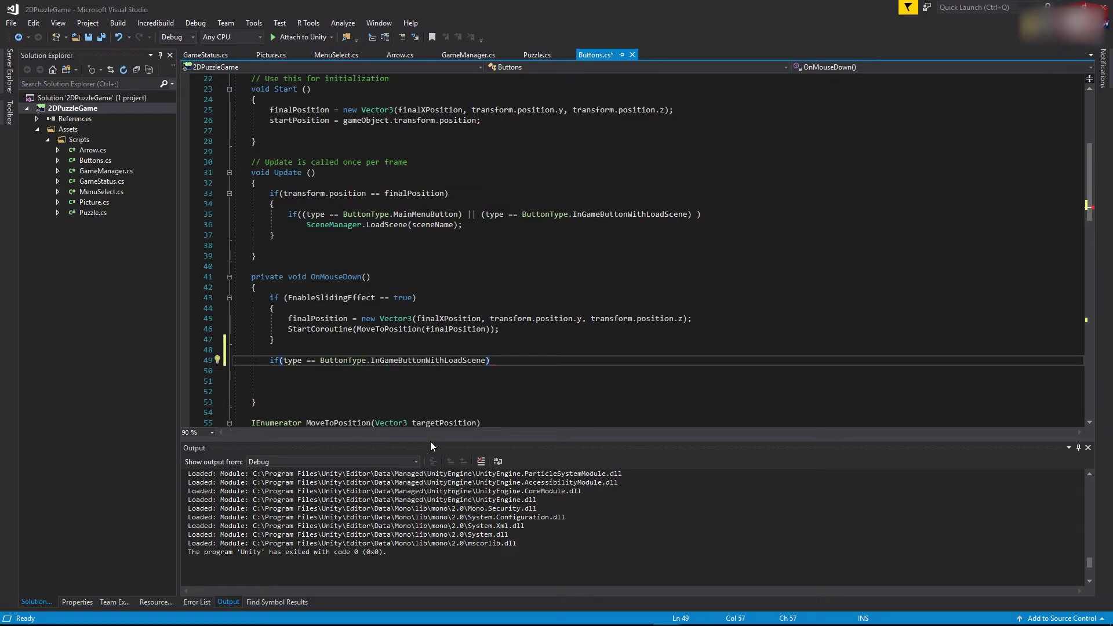
Paste the copied GameStatus.GameStat.start assignment under the new OnMouseDown() condition and save all files.
key(Return)
key(ctrl+v)
drag(279, 371, 563, 372)
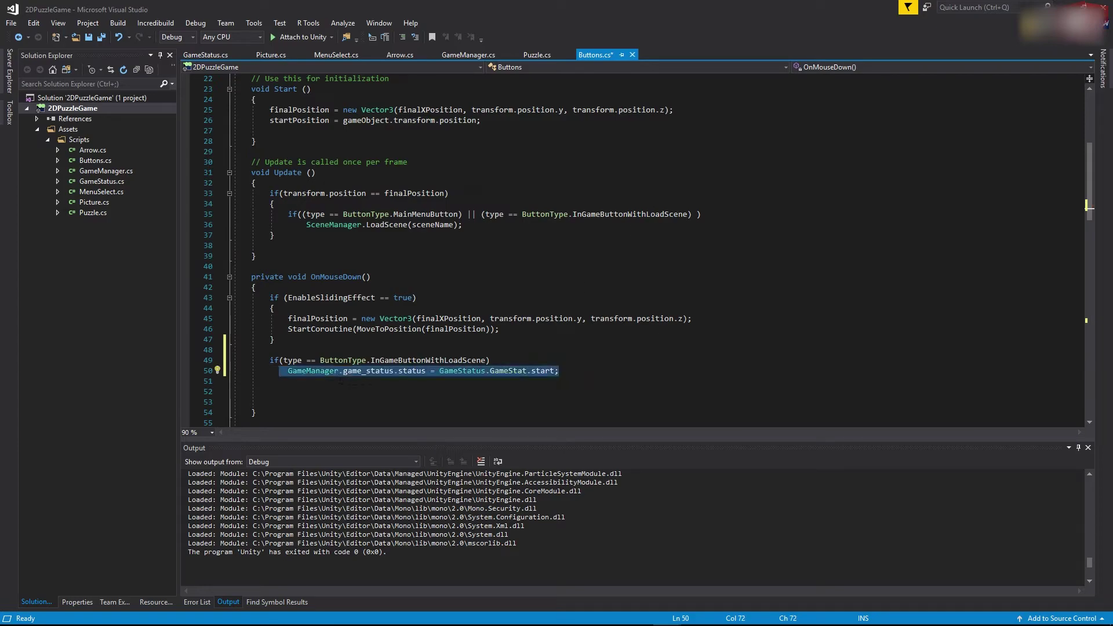
click(552, 374)
click(372, 276)
click(102, 37)
click(675, 350)
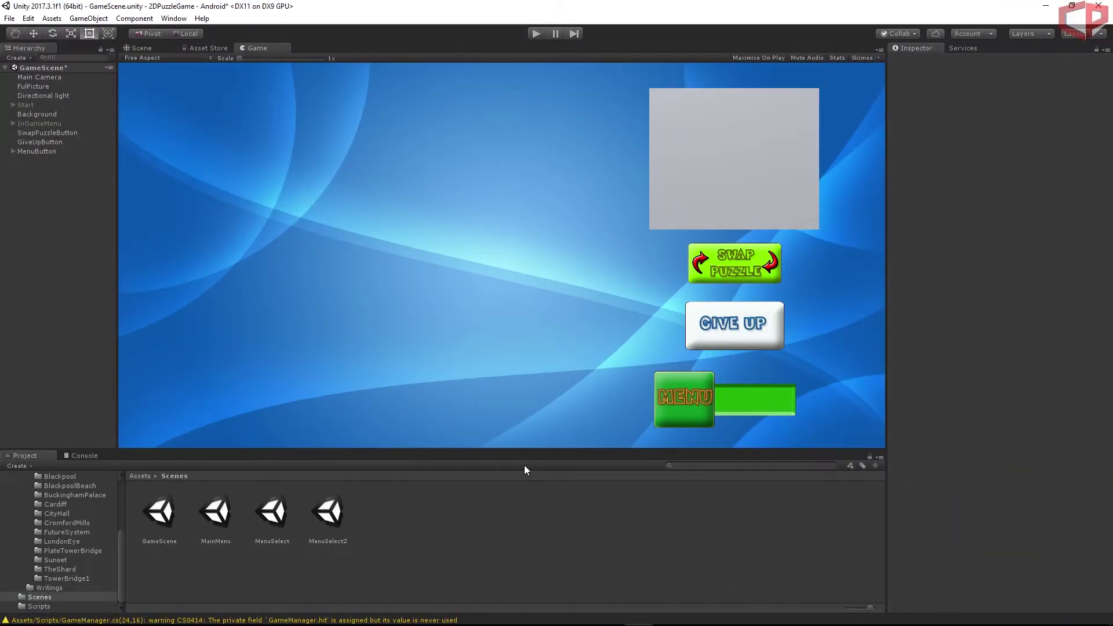
Switch to Unity, run the game, and test picking the Buckingham Palace picture through the in-game menu's Choose Picture button.
click(535, 34)
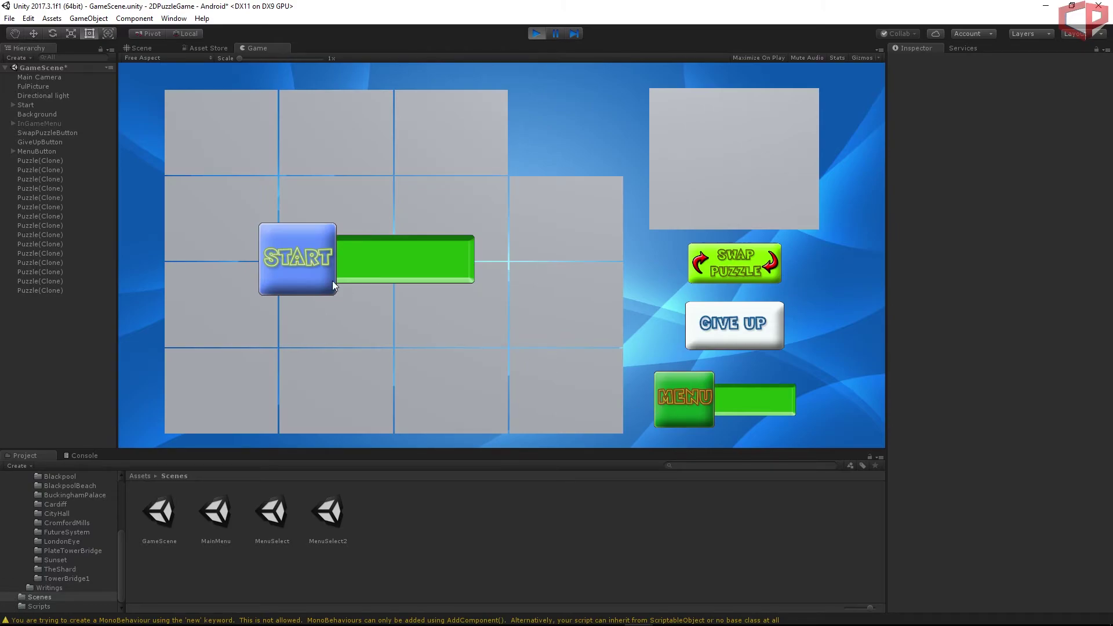
click(333, 281)
click(674, 416)
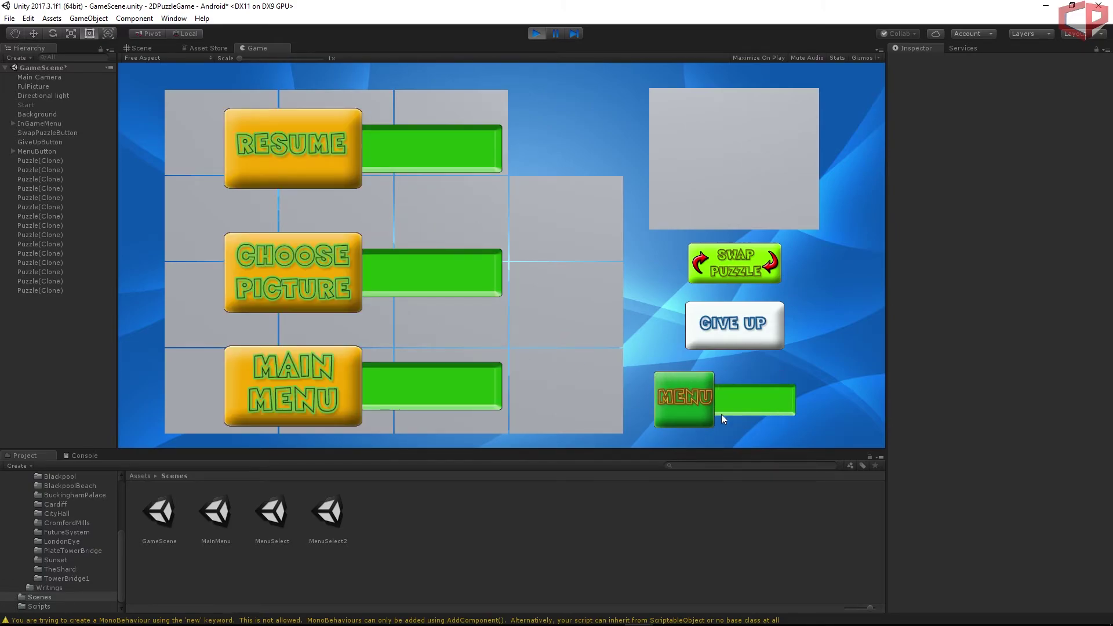
click(299, 259)
click(504, 194)
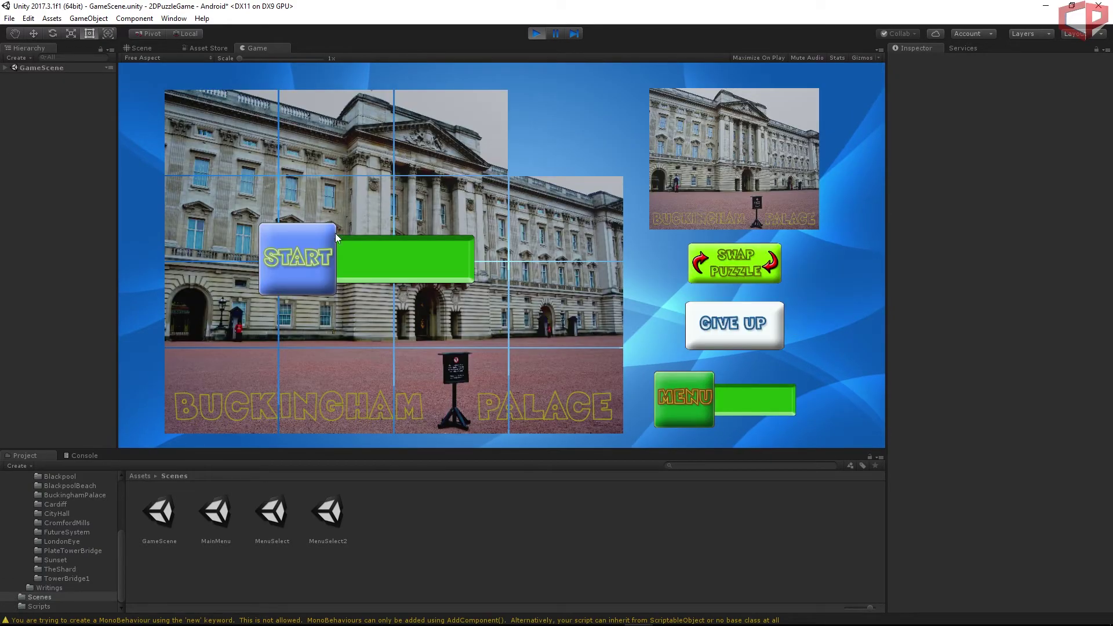
Start the Buckingham Palace puzzle, test moving tiles and opening the in-game menu, and stop the game.
click(297, 255)
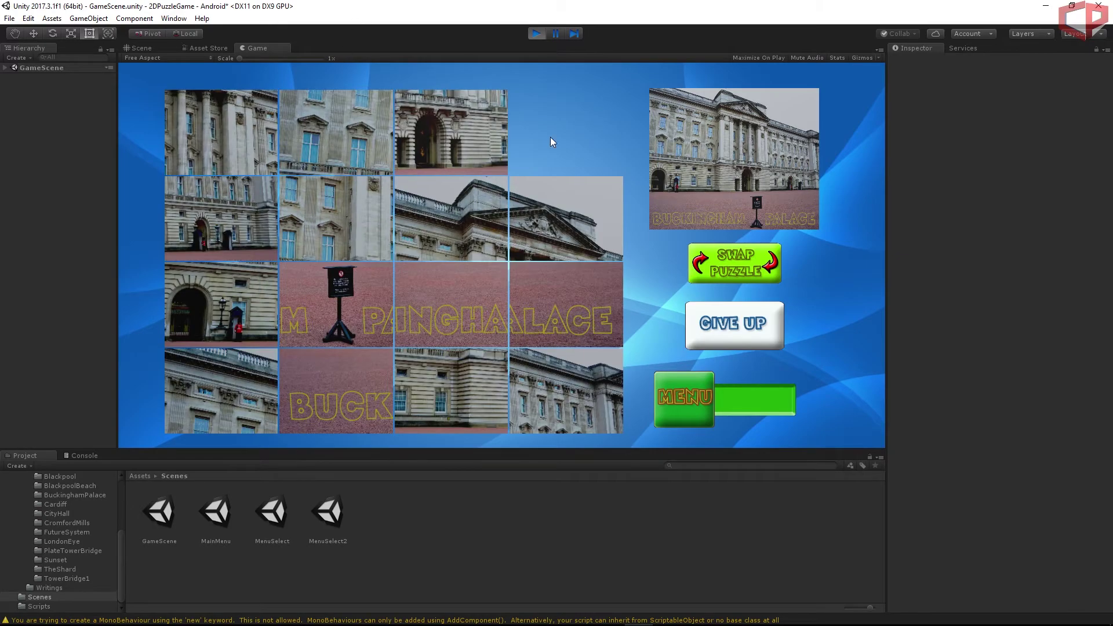
click(565, 233)
click(559, 310)
click(475, 302)
click(495, 214)
click(545, 223)
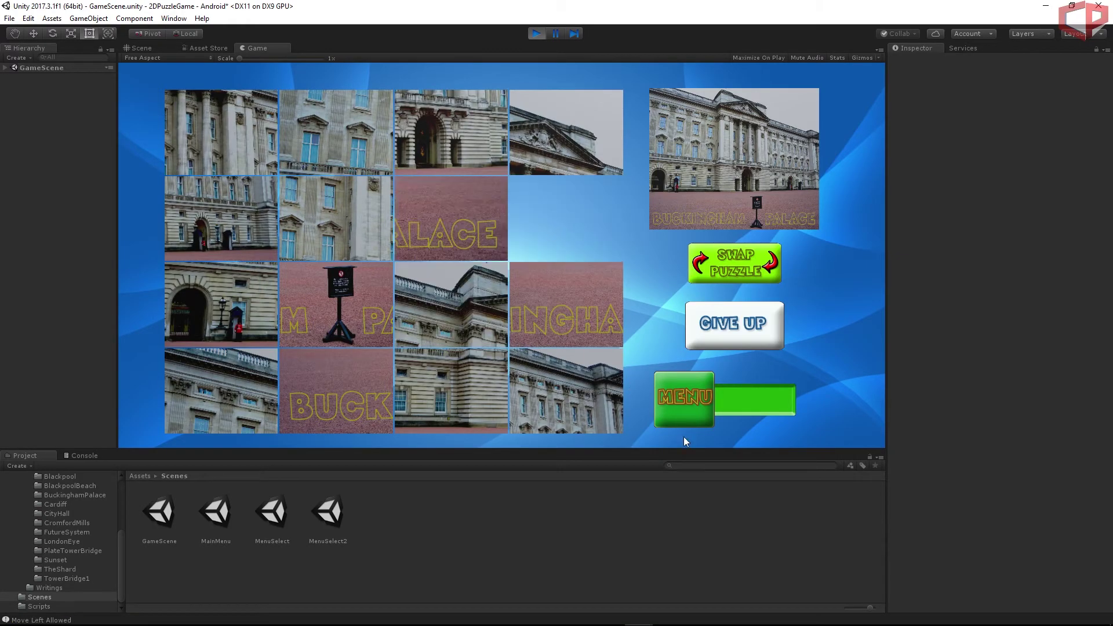
click(691, 404)
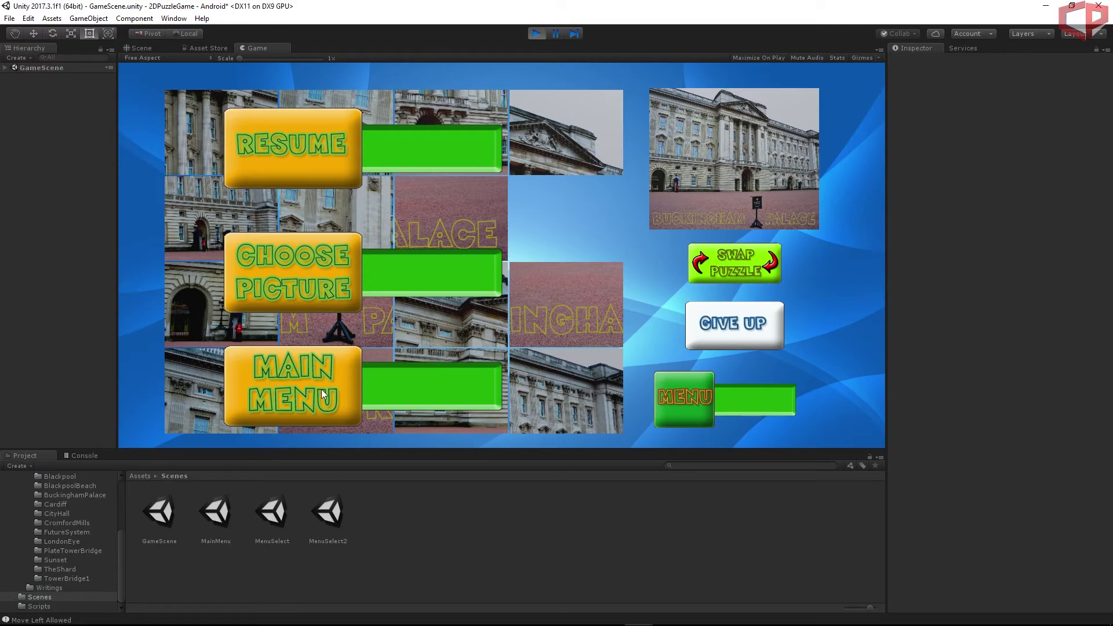
click(533, 36)
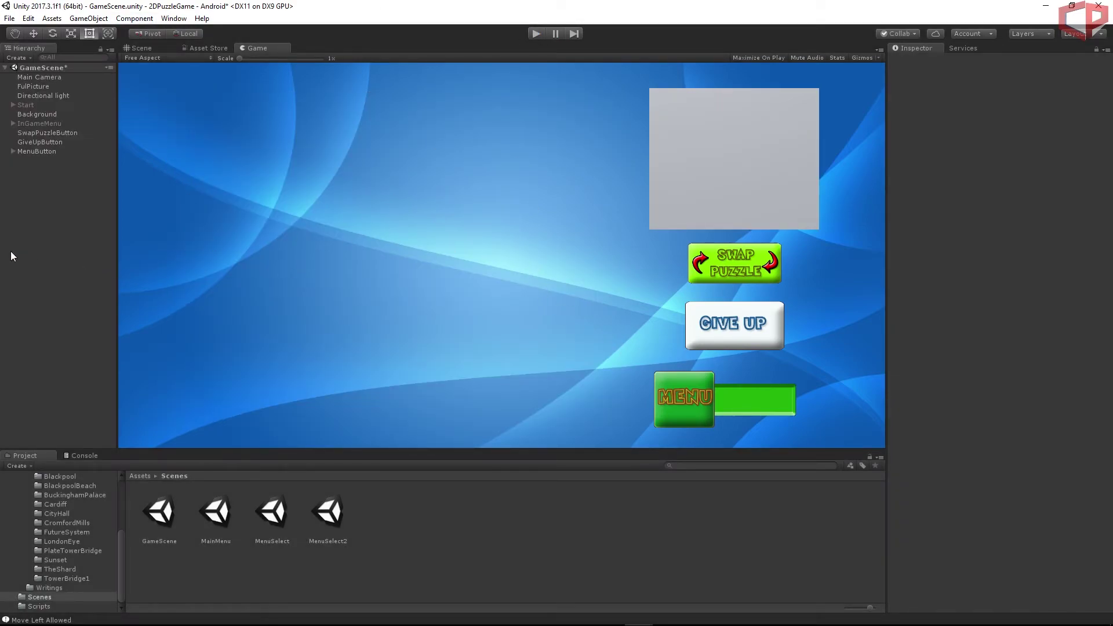
Inspect the Scene Name and Type settings of the MainMenu button under InGameMenu.
click(30, 124)
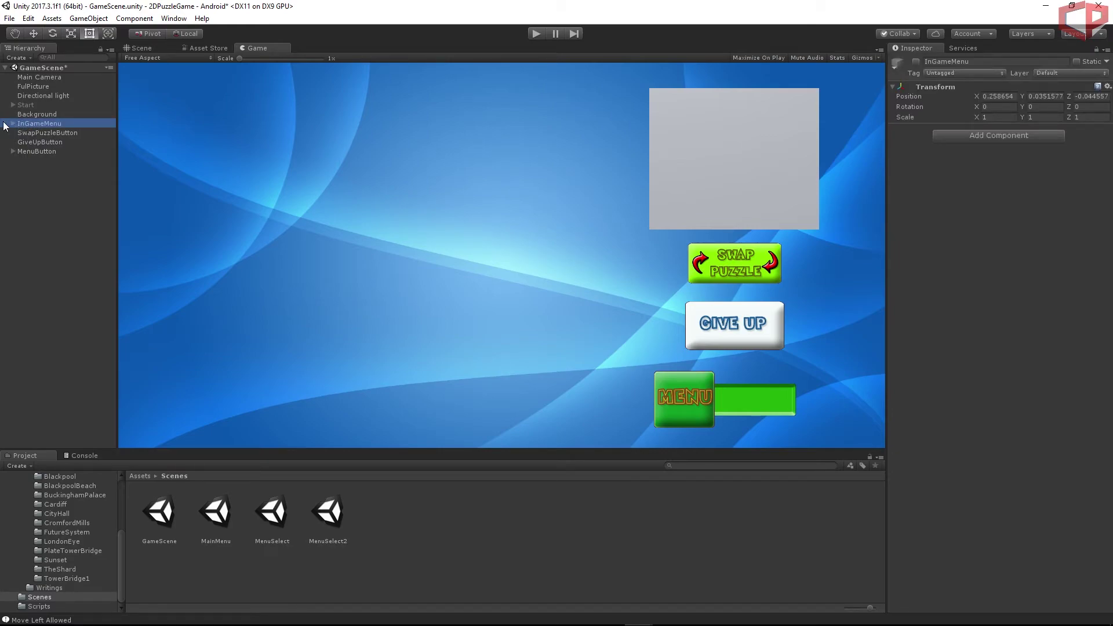
click(12, 123)
click(41, 179)
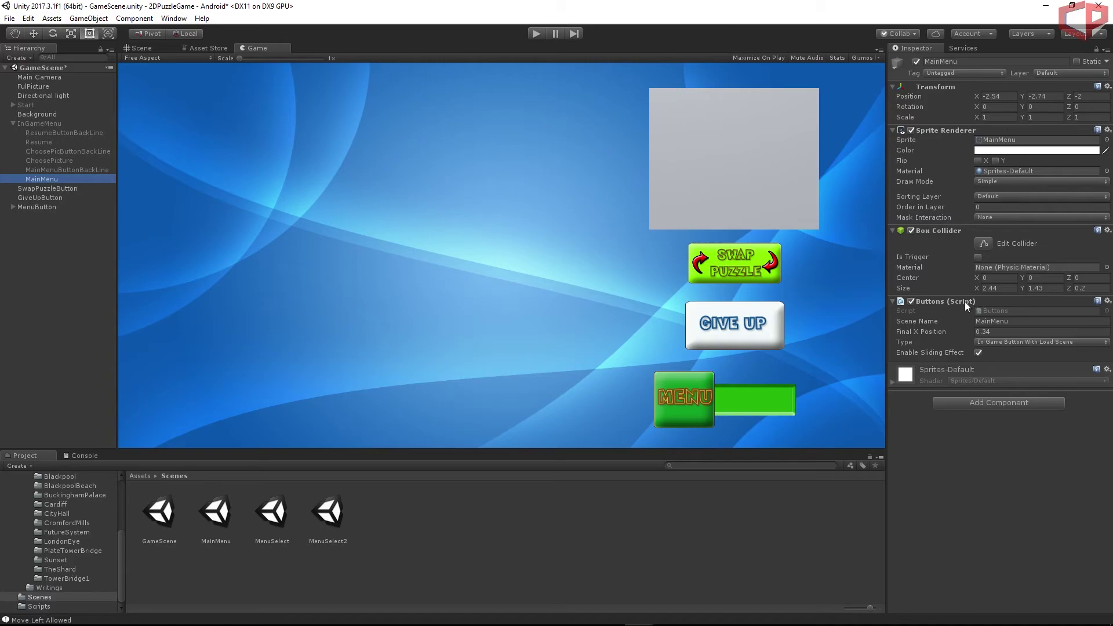
click(899, 323)
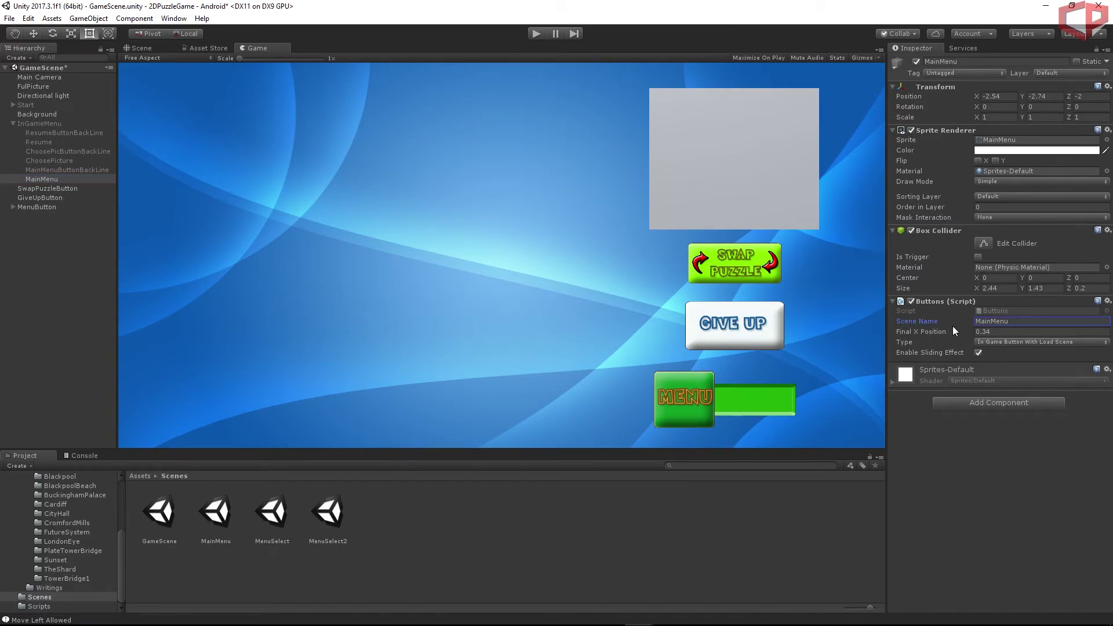
double_click(1022, 320)
click(981, 342)
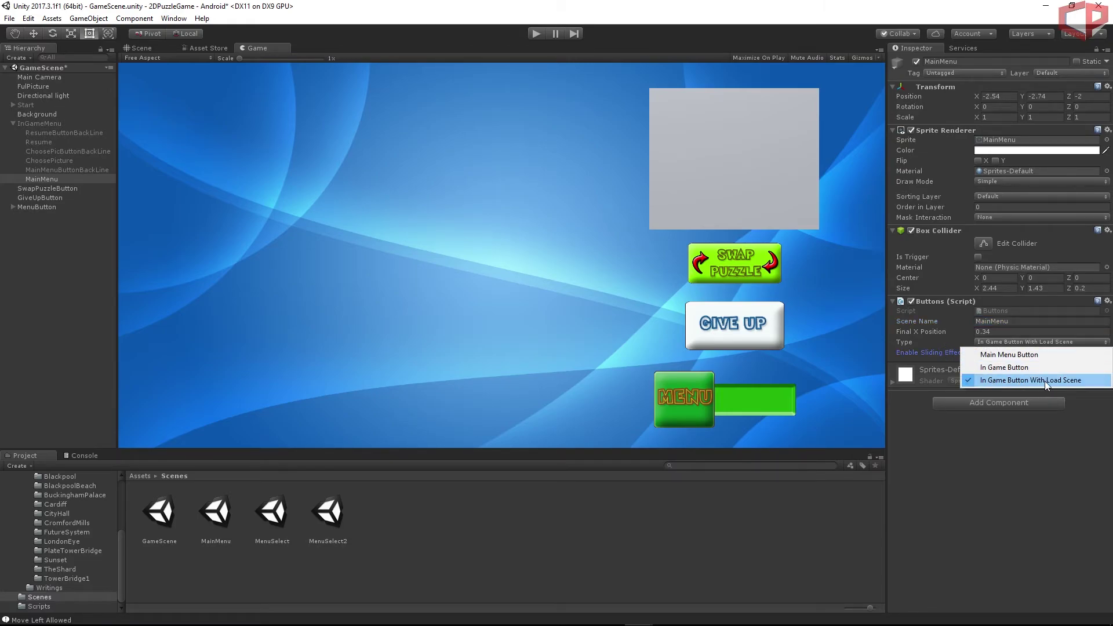
click(1067, 428)
click(1012, 322)
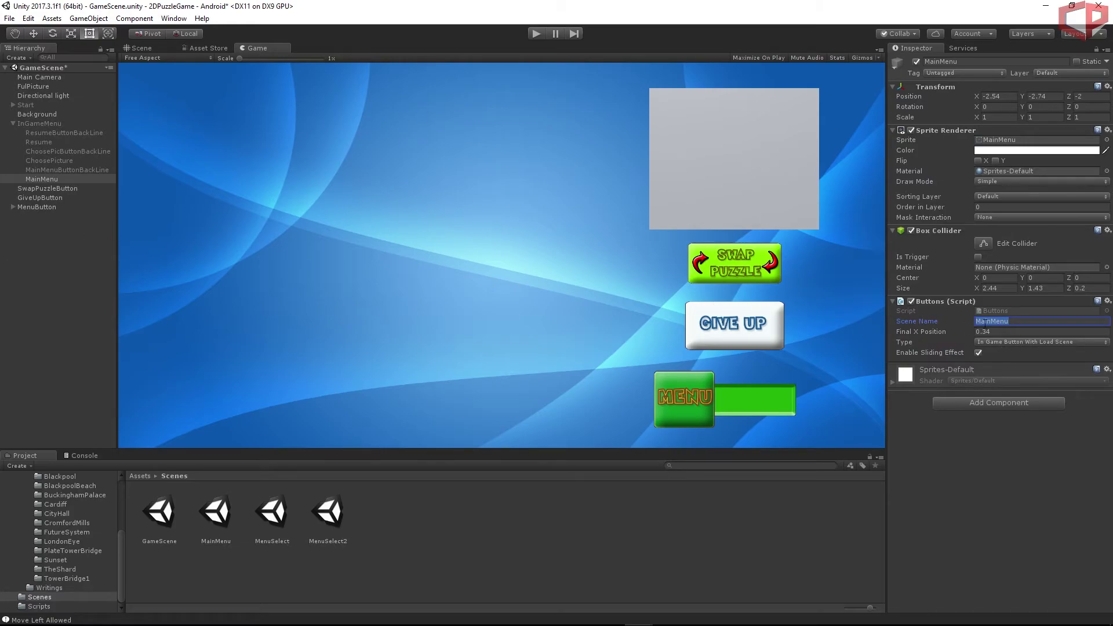
click(368, 539)
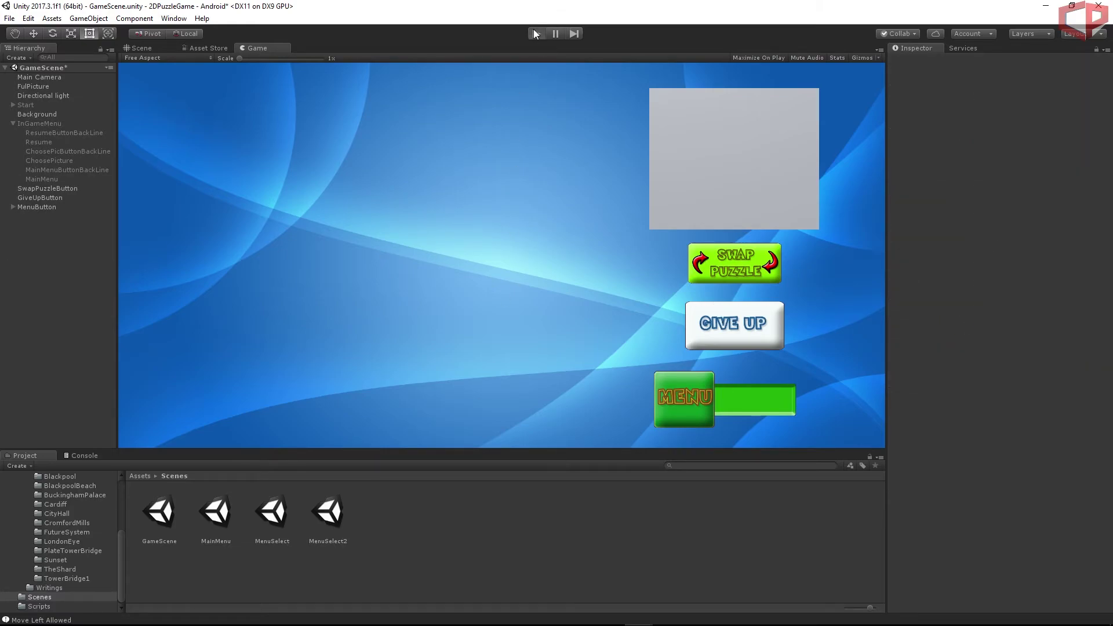
Run the game, test the in-game menu's Main Menu button, and stop the game.
click(534, 32)
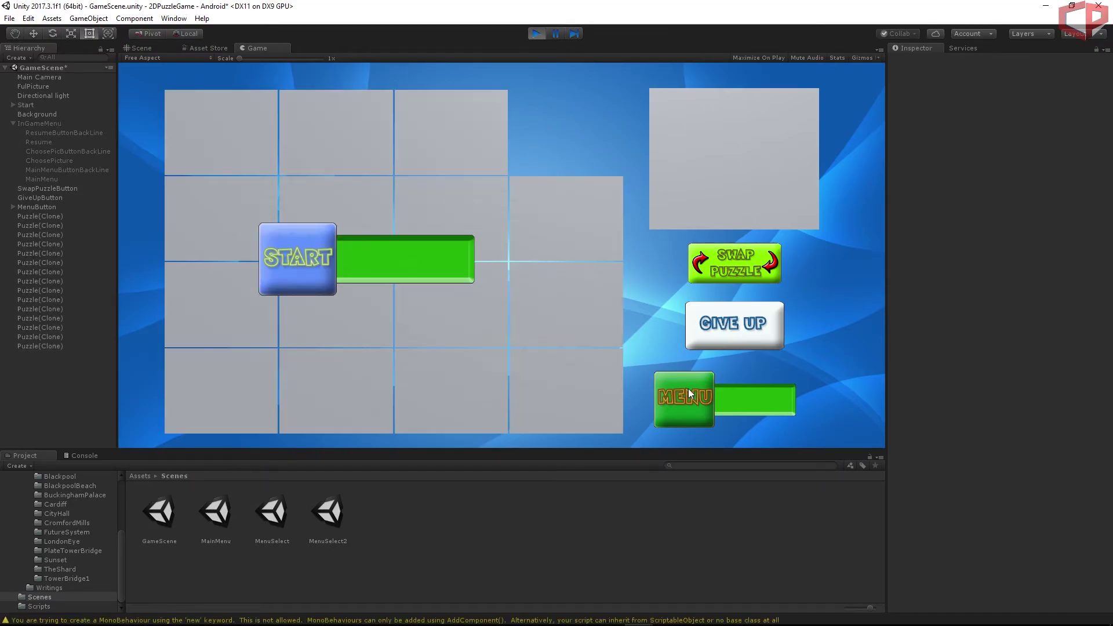
click(687, 394)
click(277, 367)
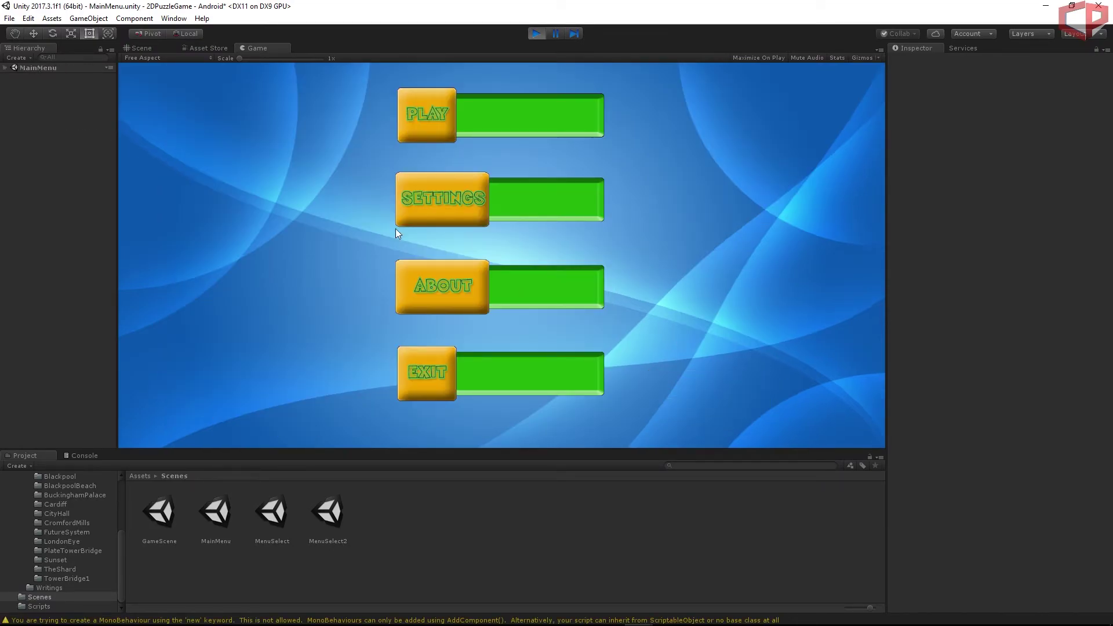
key(ctrl+p)
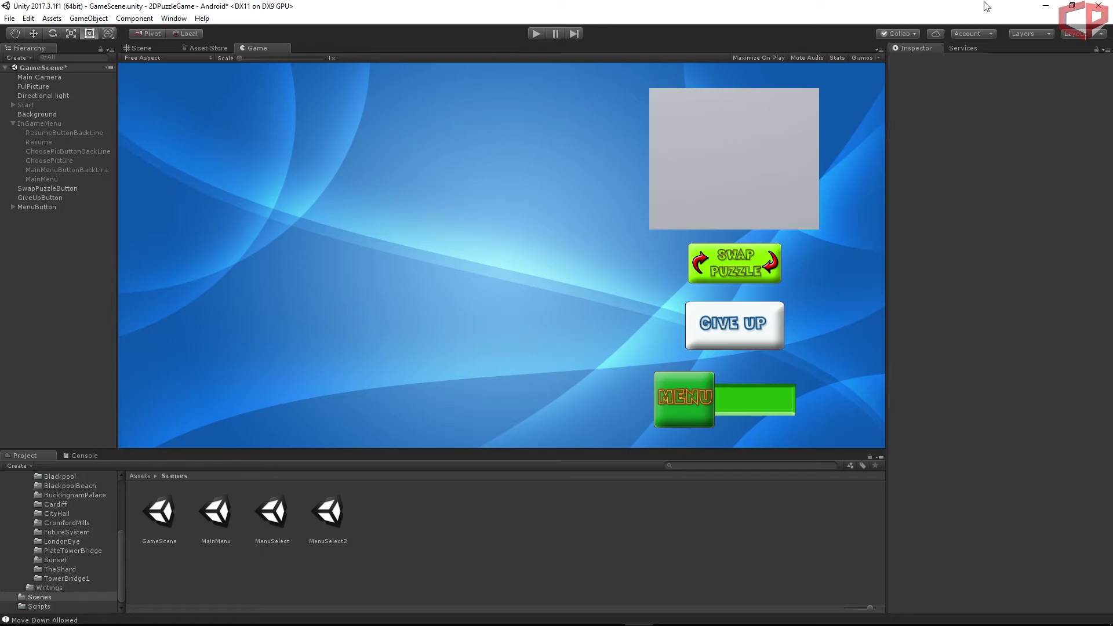
Switch to Visual Studio, add the value win after resume in the GameStat enum of GameStatus.cs, and save all files.
key(alt+Tab)
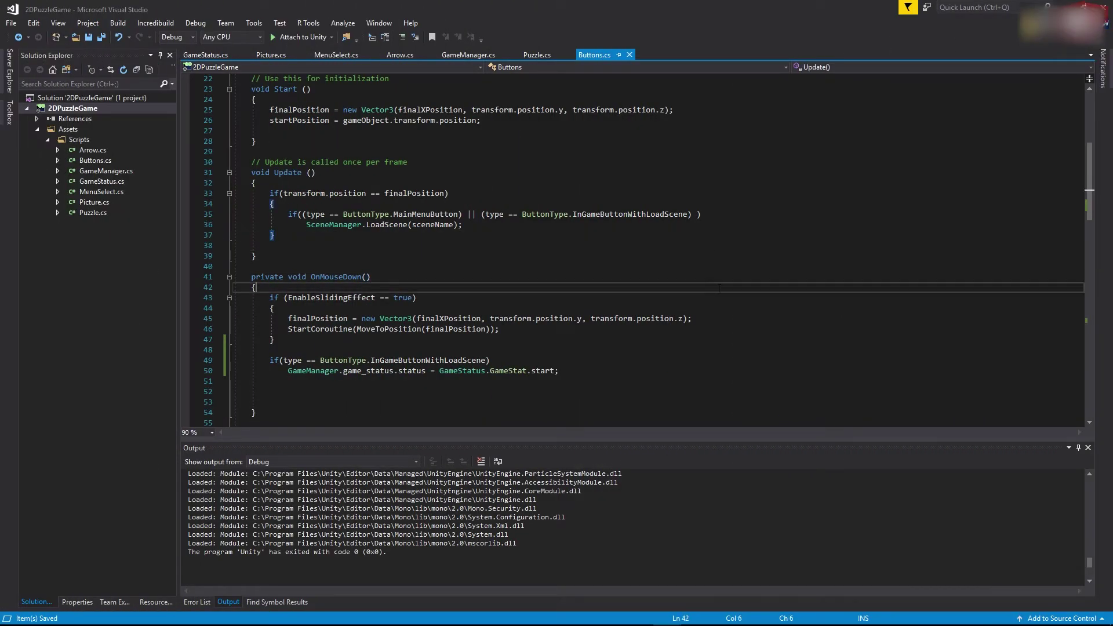
click(674, 184)
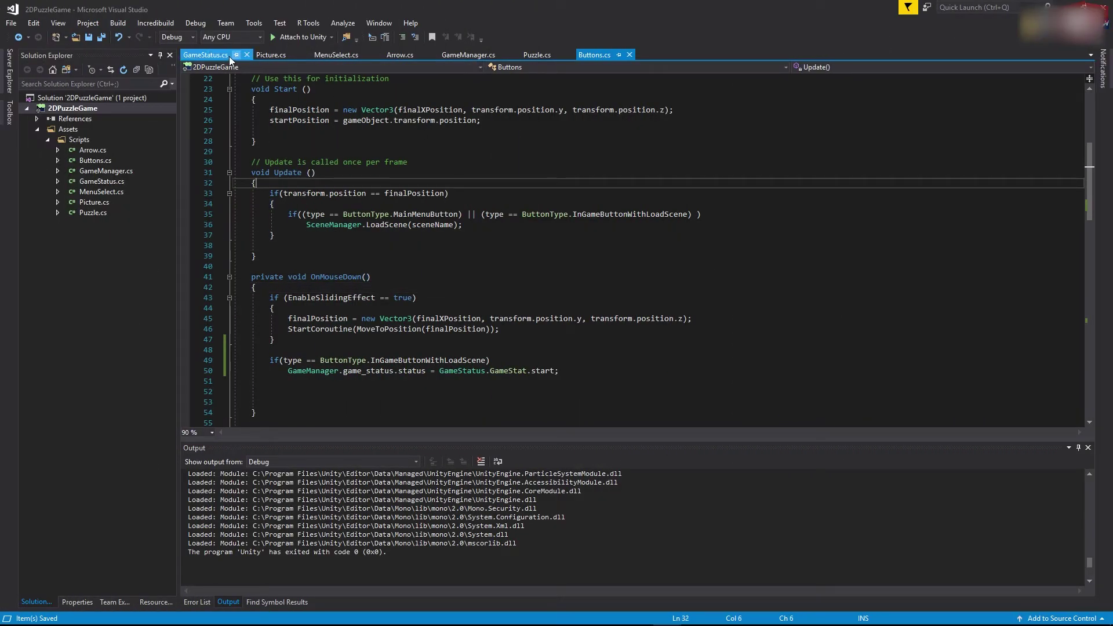
click(203, 56)
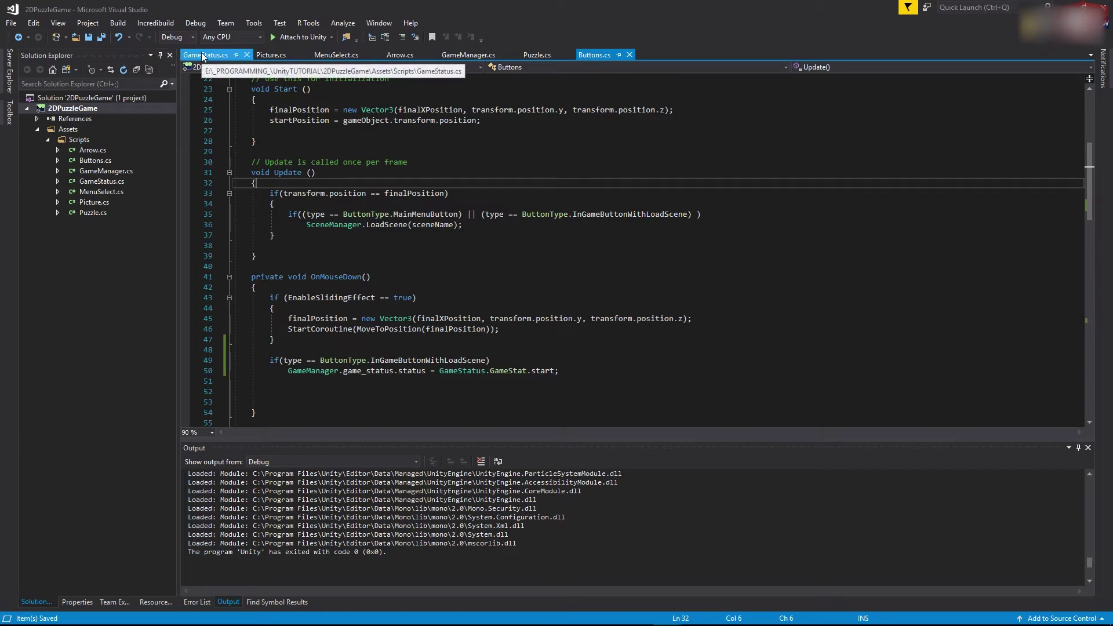
click(440, 317)
click(313, 225)
click(412, 203)
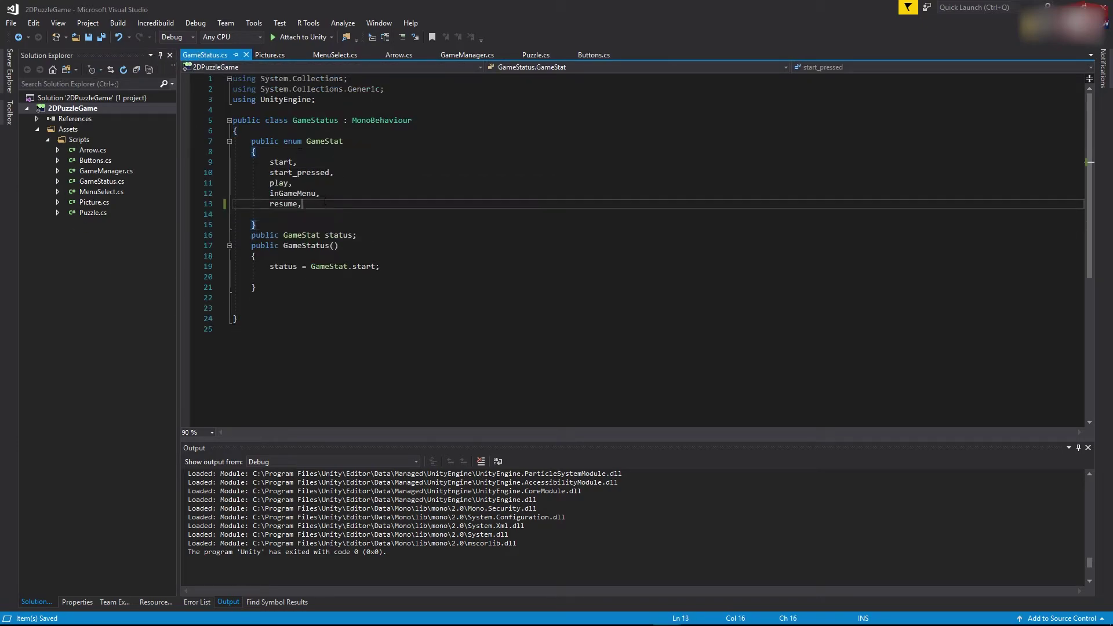
key(Return)
text(win,)
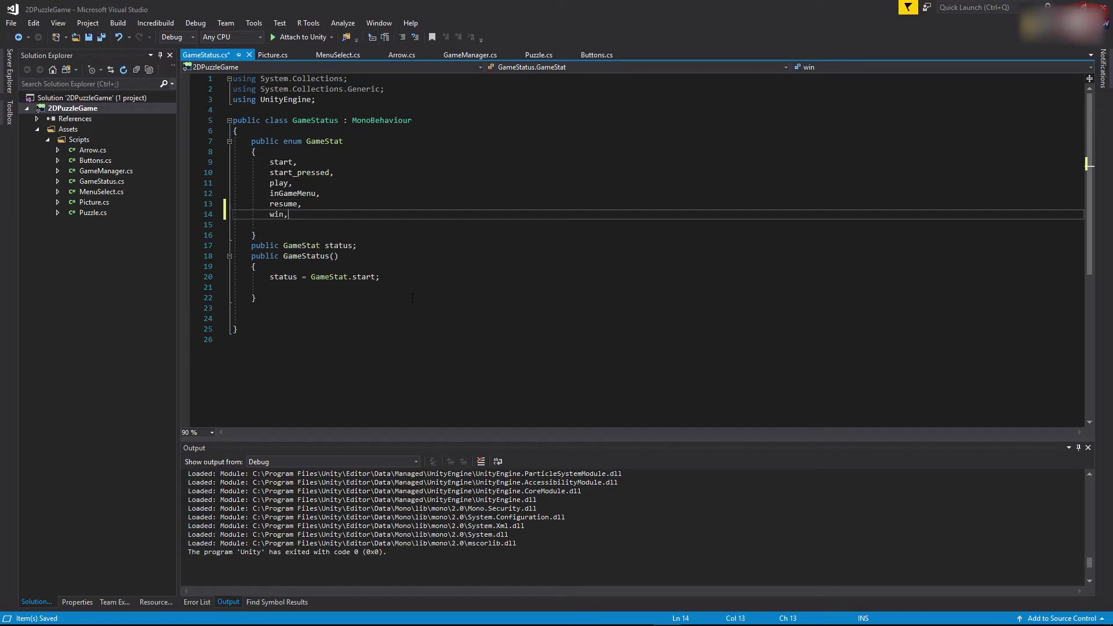
click(413, 298)
click(336, 183)
click(103, 39)
click(414, 165)
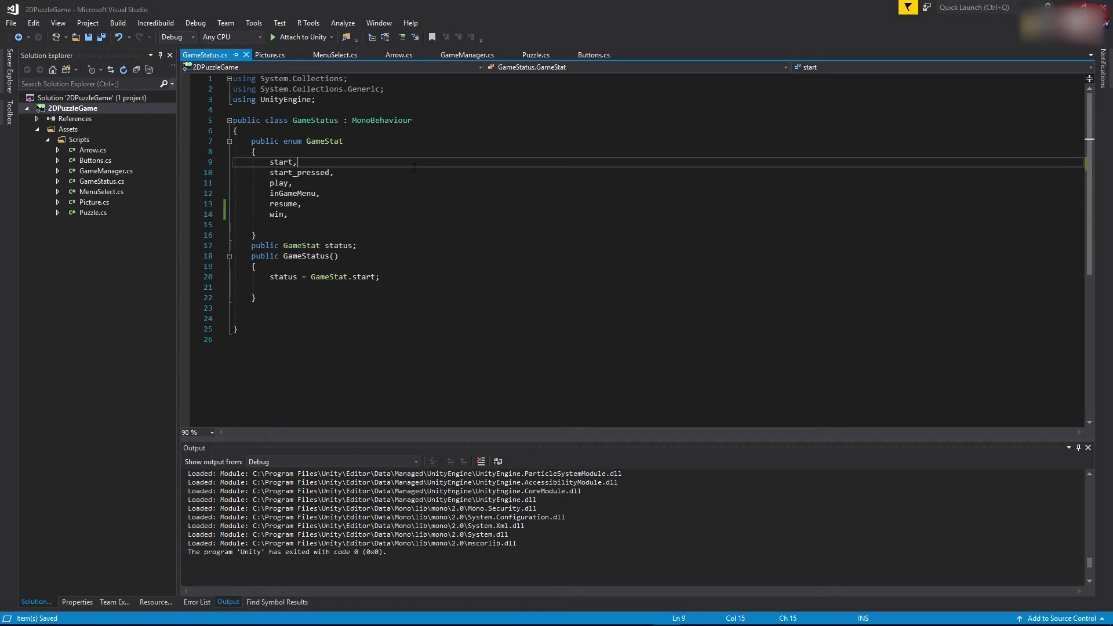
In Puzzle.cs, add a [HideInInspector] attribute below the moved field, separated by a blank line.
click(536, 58)
click(322, 227)
double_click(321, 227)
click(415, 221)
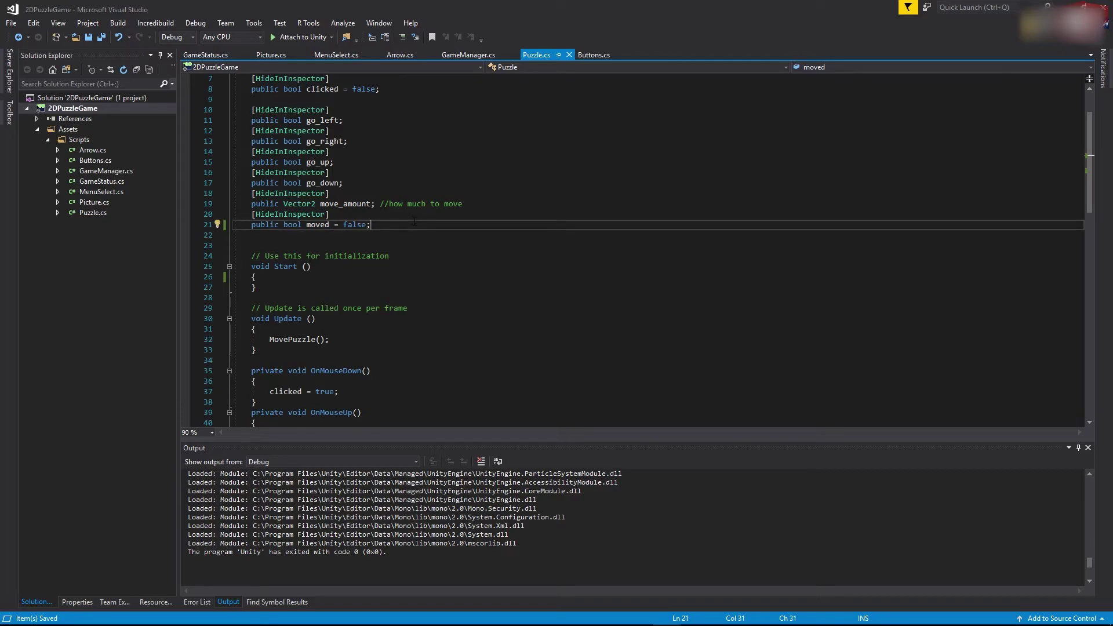
key(Return)
key(Return)
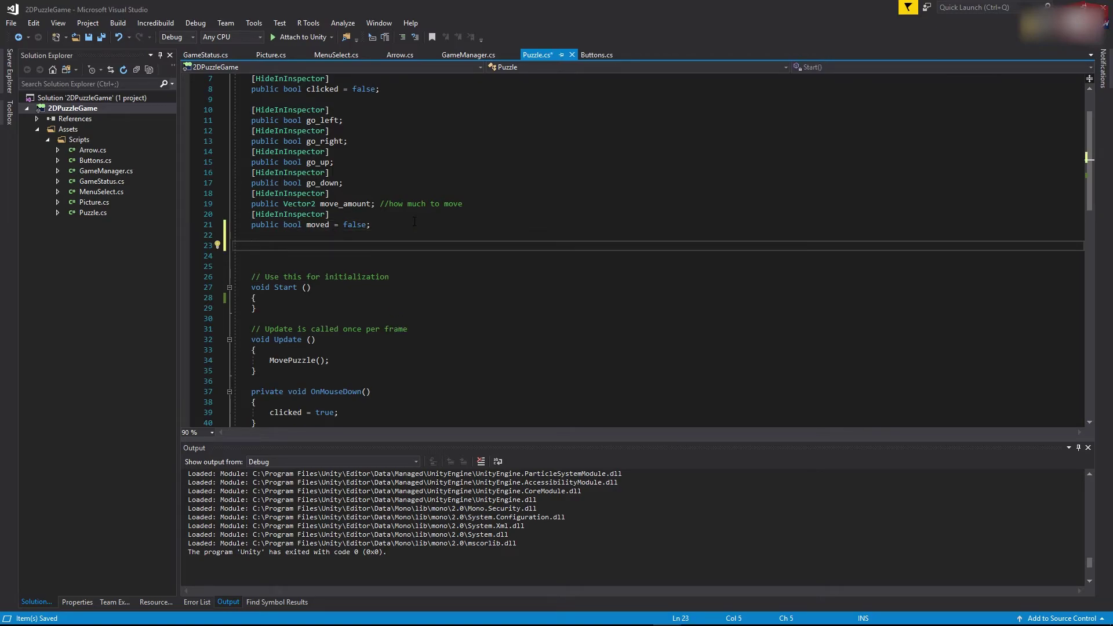
text([HideInInspector)
key(End)
key(Return)
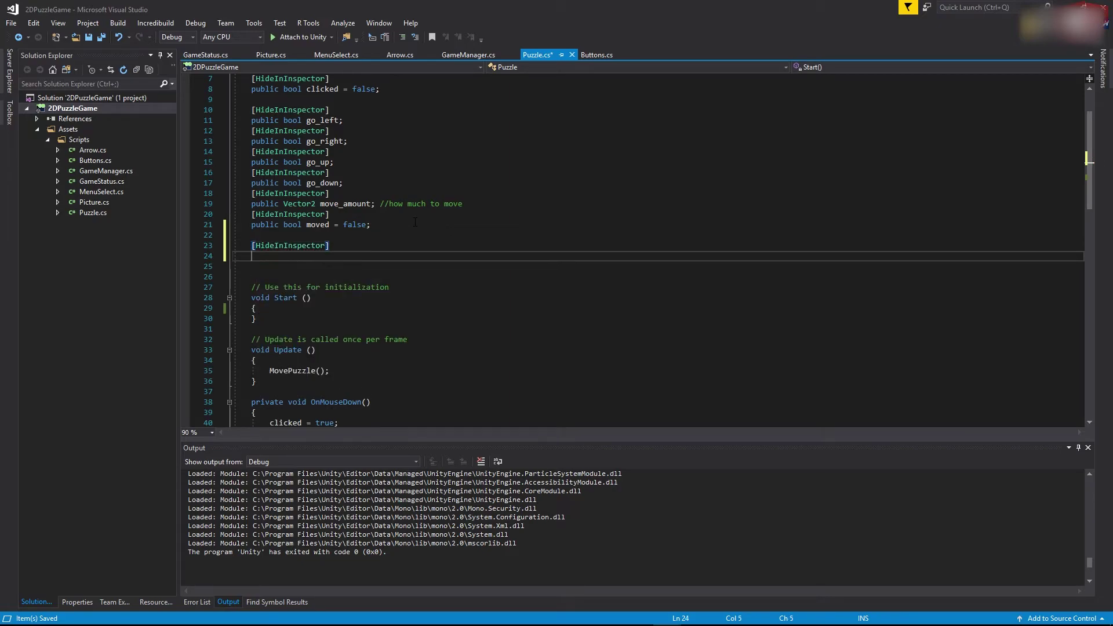
Declare the field public Vector3 winPosition; under the new [HideInInspector] attribute.
text(public Vecto)
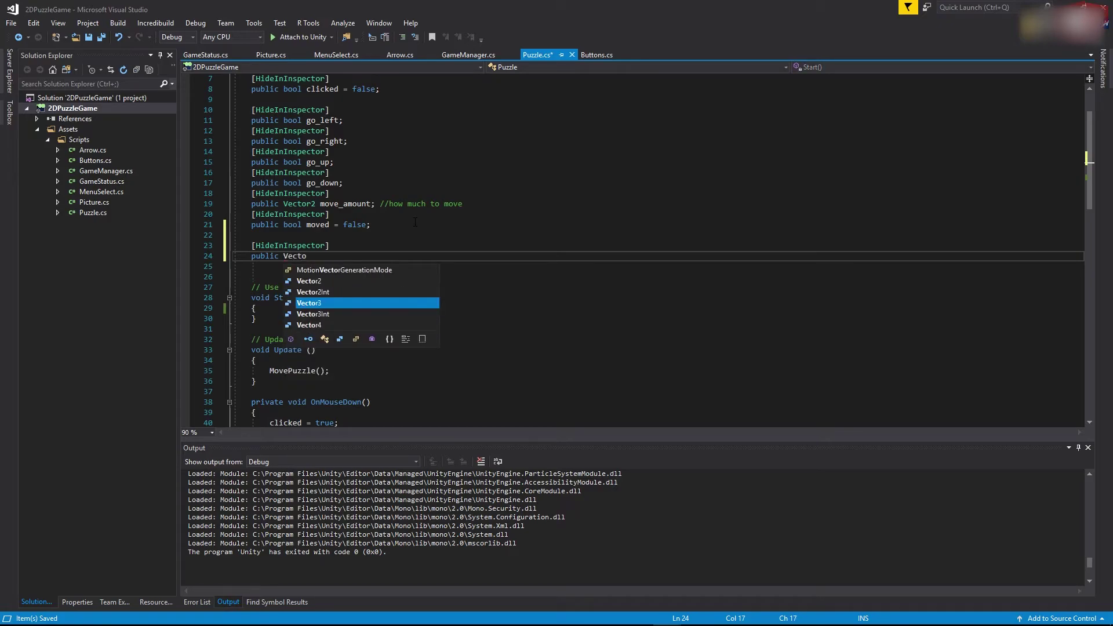
key(Tab)
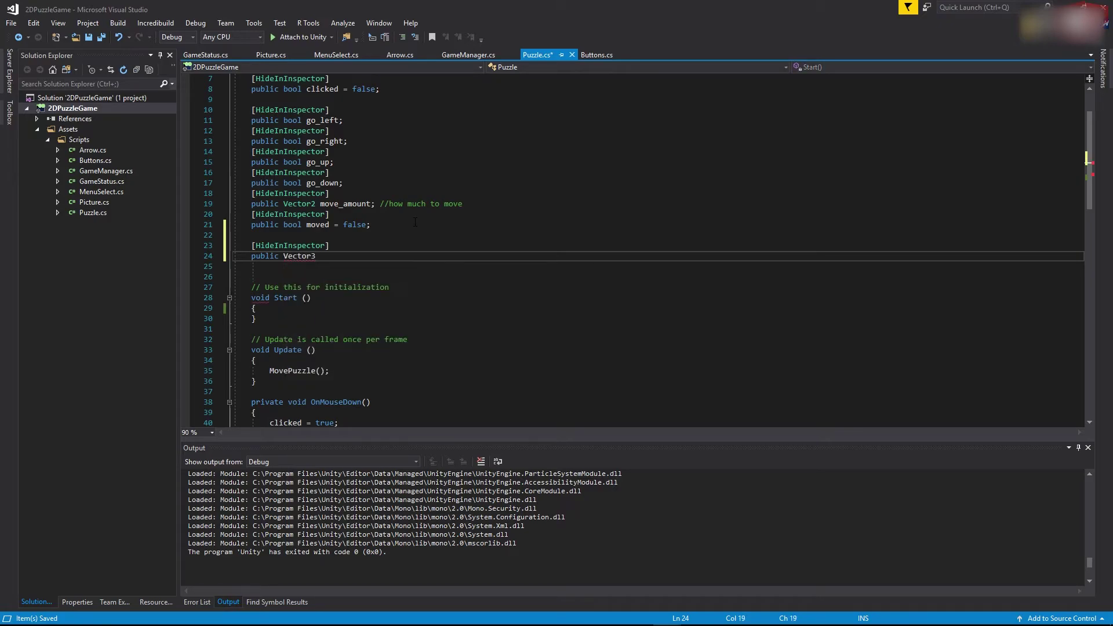
text(winPosit)
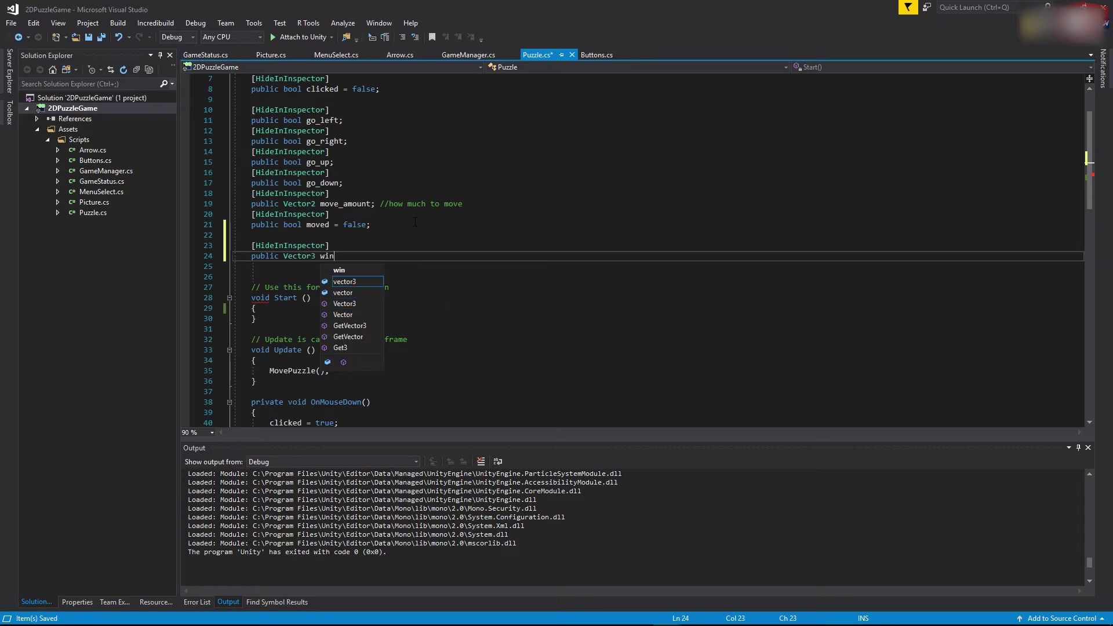
key(BackSpace)
key(BackSpace)
key(BackSpace)
key(BackSpace)
key(BackSpace)
text(Position;)
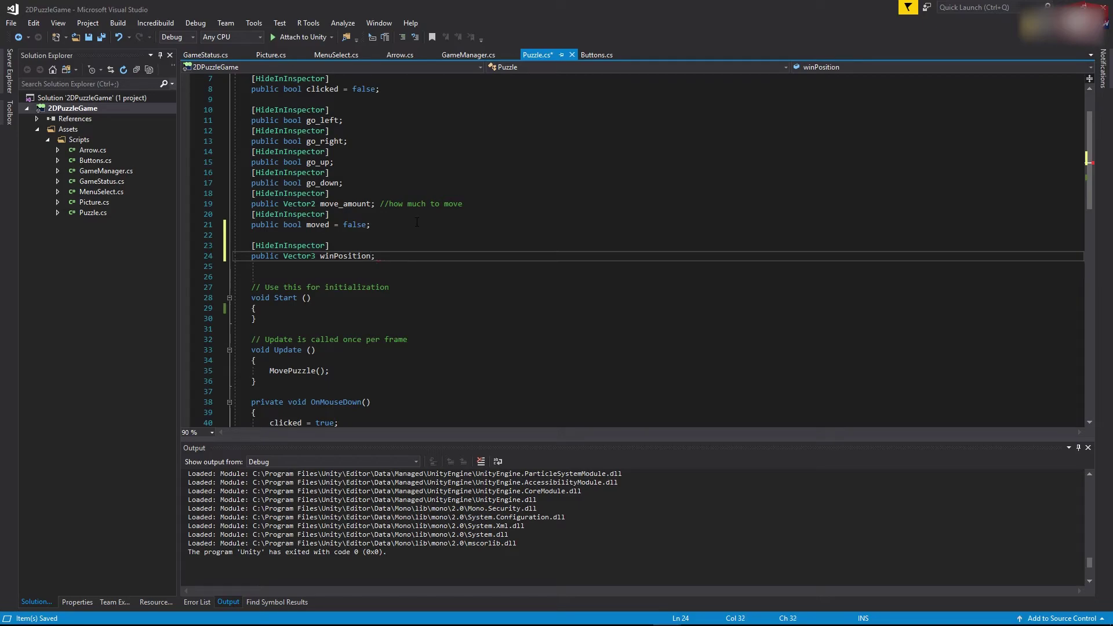
Add winPosition = transform.position; to the Start() method of Puzzle.cs.
double_click(339, 257)
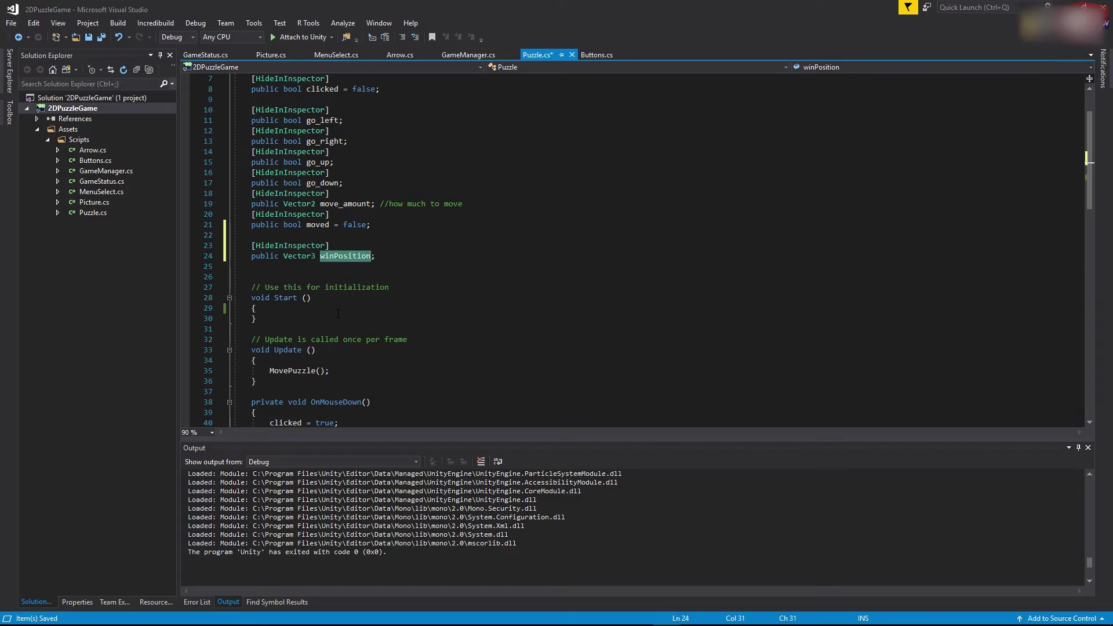
click(299, 308)
key(Return)
text(winPosition = tr)
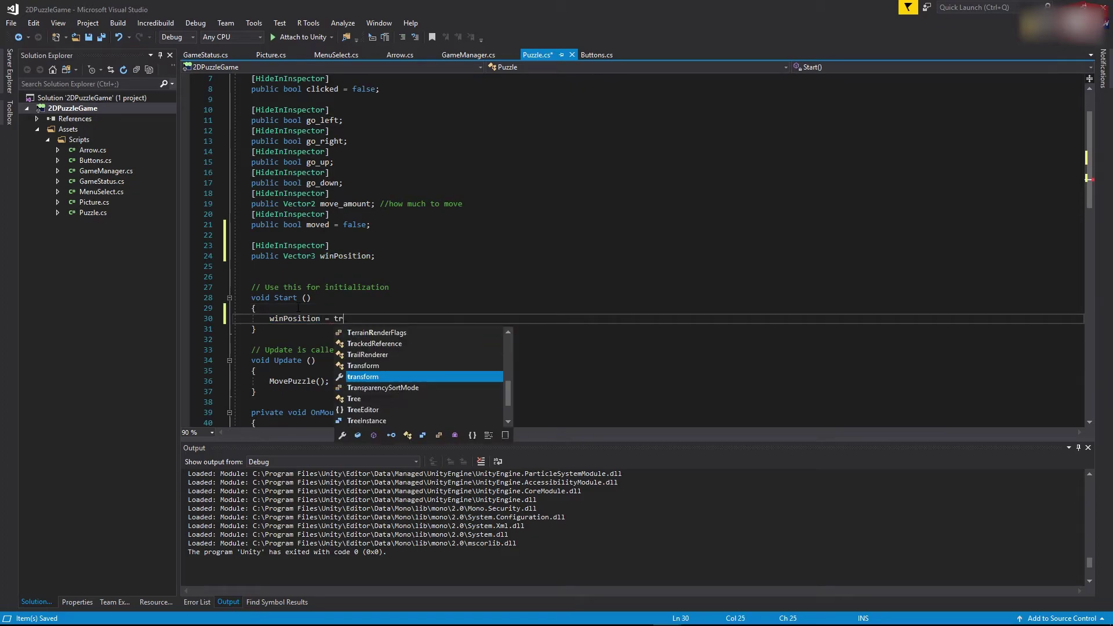
text(ansform.pos)
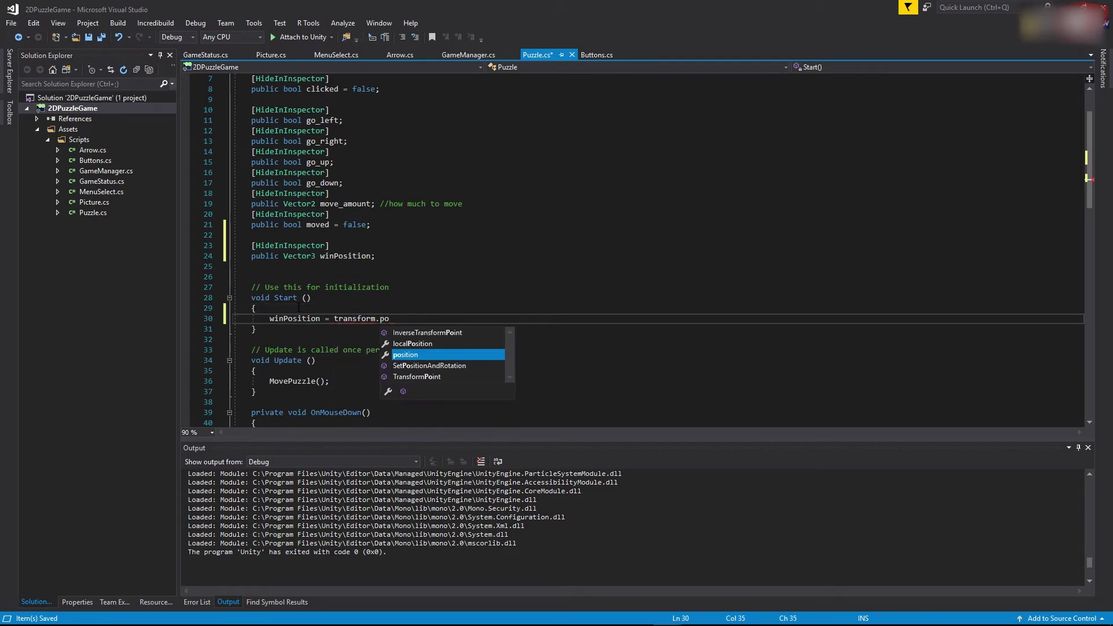
key(Tab)
text(;)
click(323, 350)
double_click(294, 318)
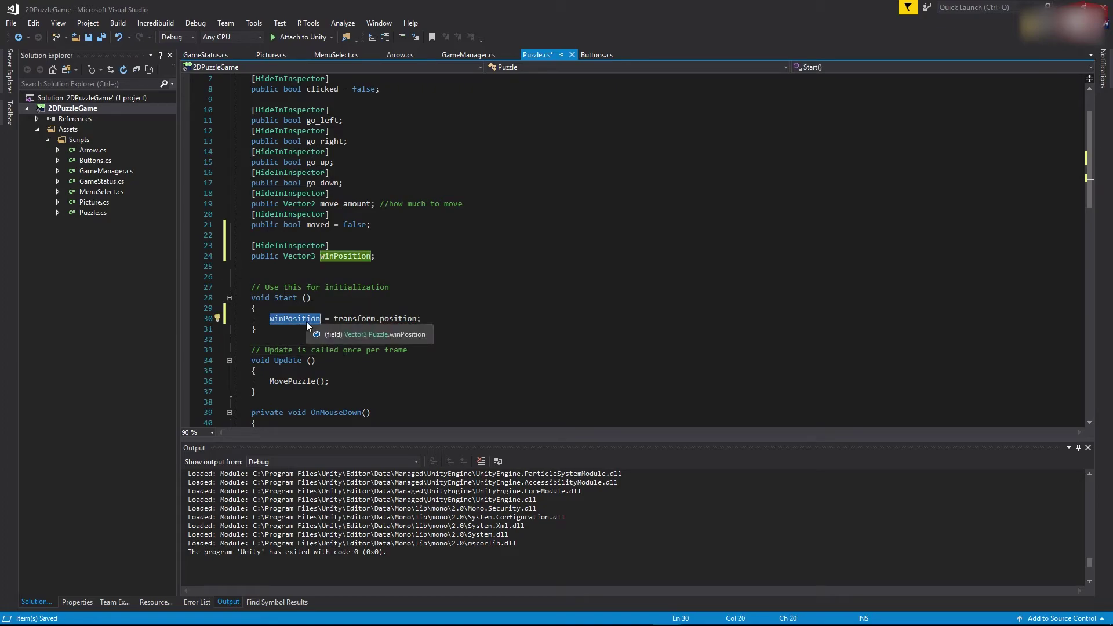
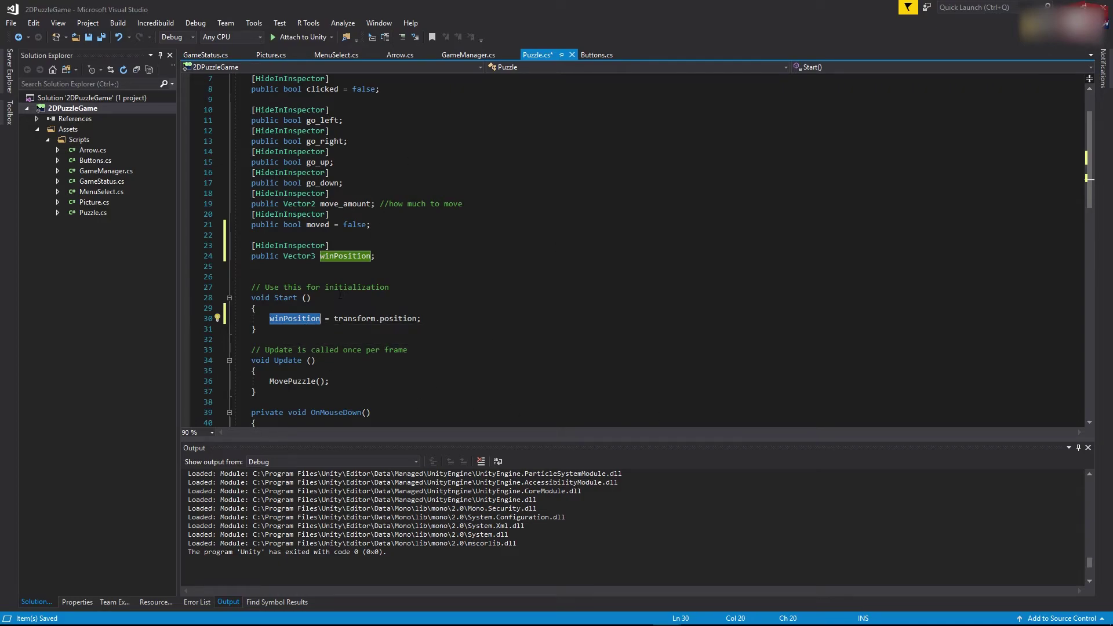
Review the winPosition assignment in Start() and save all files.
click(457, 348)
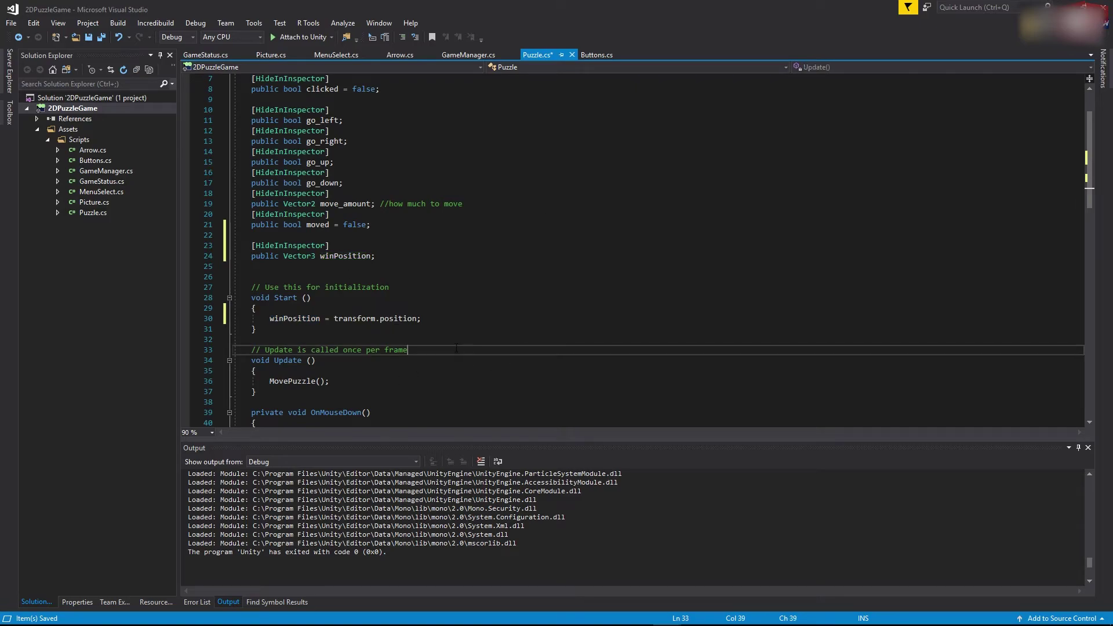
drag(267, 318, 461, 317)
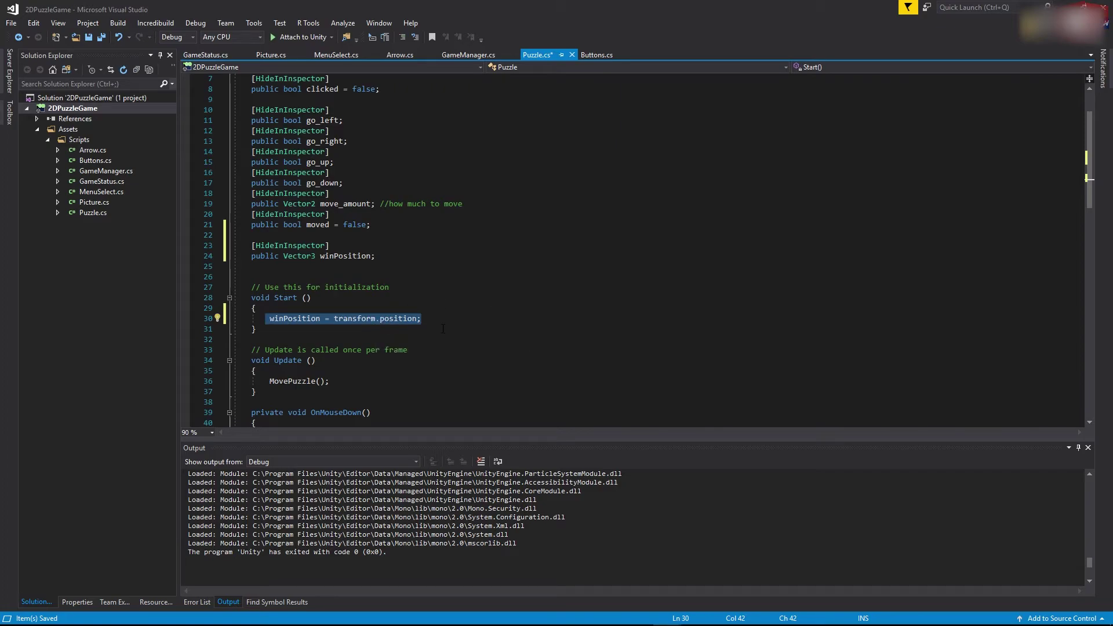
key(Up)
click(101, 37)
click(344, 182)
click(344, 121)
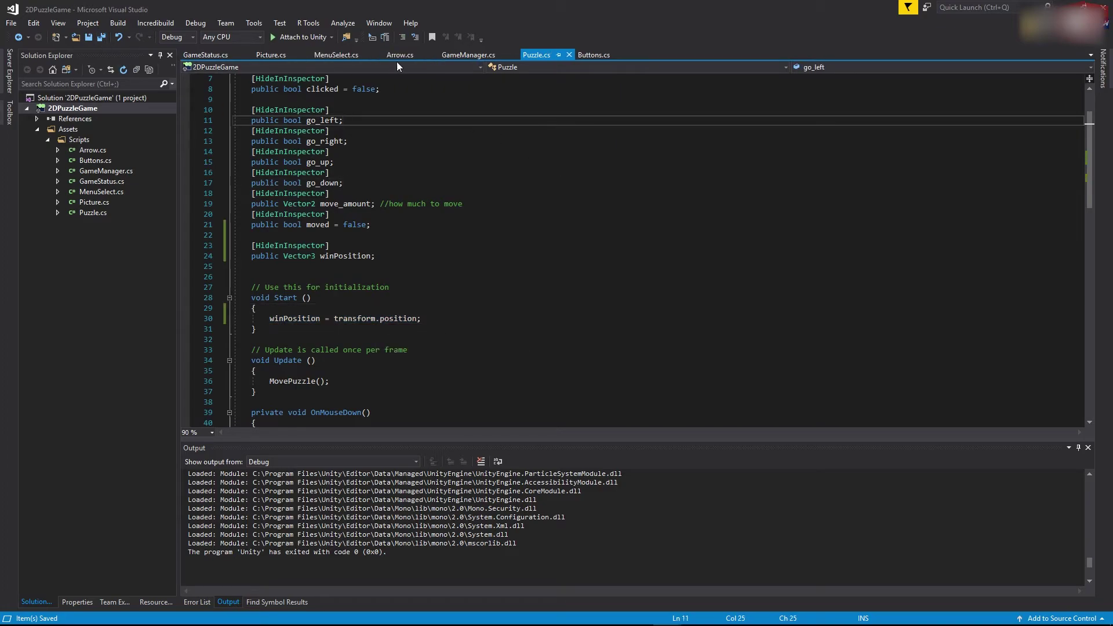
In GameManager.cs, declare public GameObject winGameMenu; between the inGameMenu and startButton fields.
click(453, 54)
click(509, 204)
scroll(509, 259, up, 5)
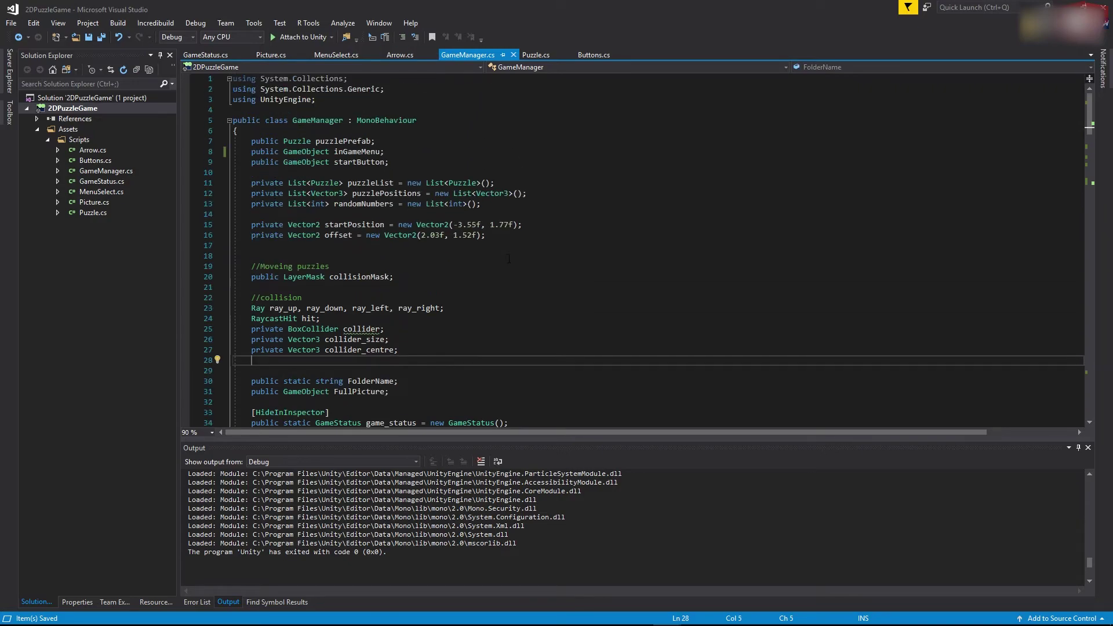
click(629, 216)
click(367, 162)
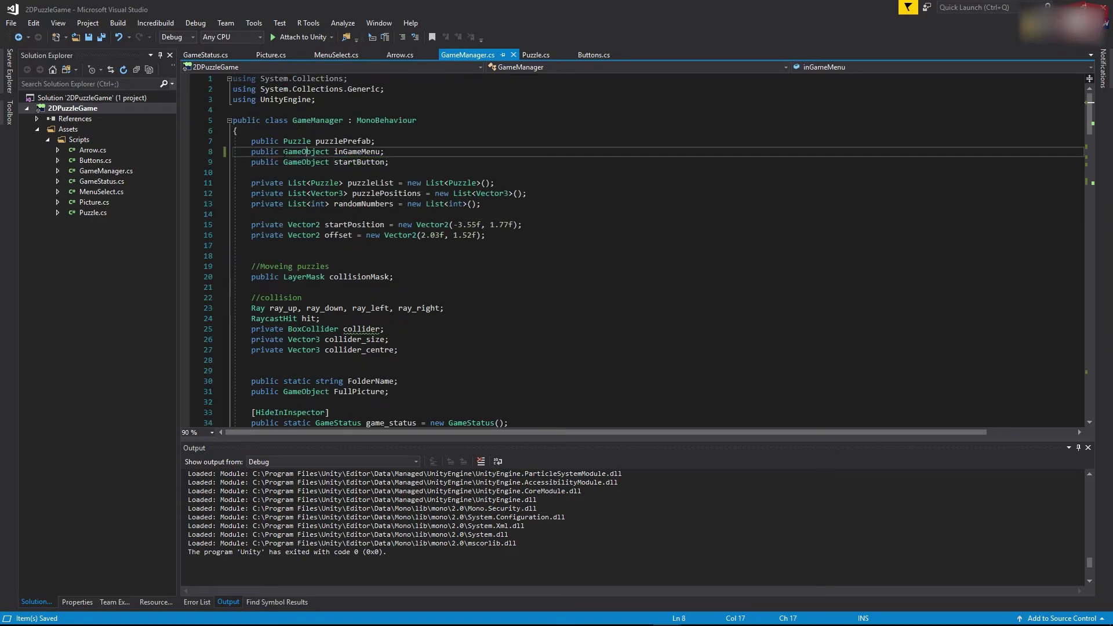
click(307, 151)
click(400, 157)
key(Return)
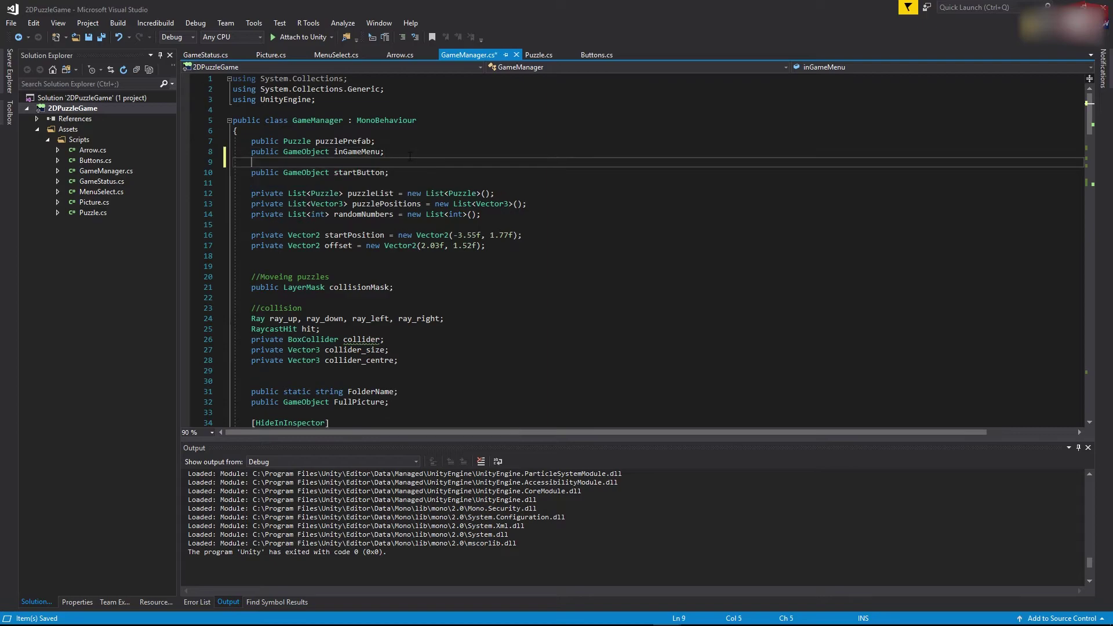
text(pub)
key(Tab)
text(GameObject )
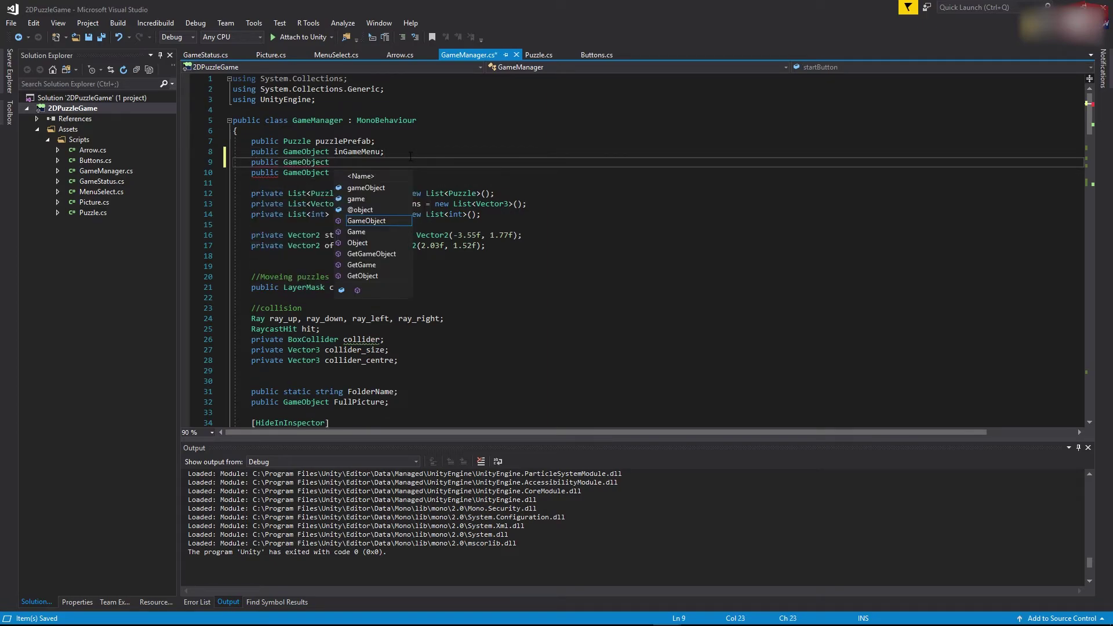
text(winGameMenu)
key(Escape)
text(;)
double_click(386, 204)
double_click(357, 151)
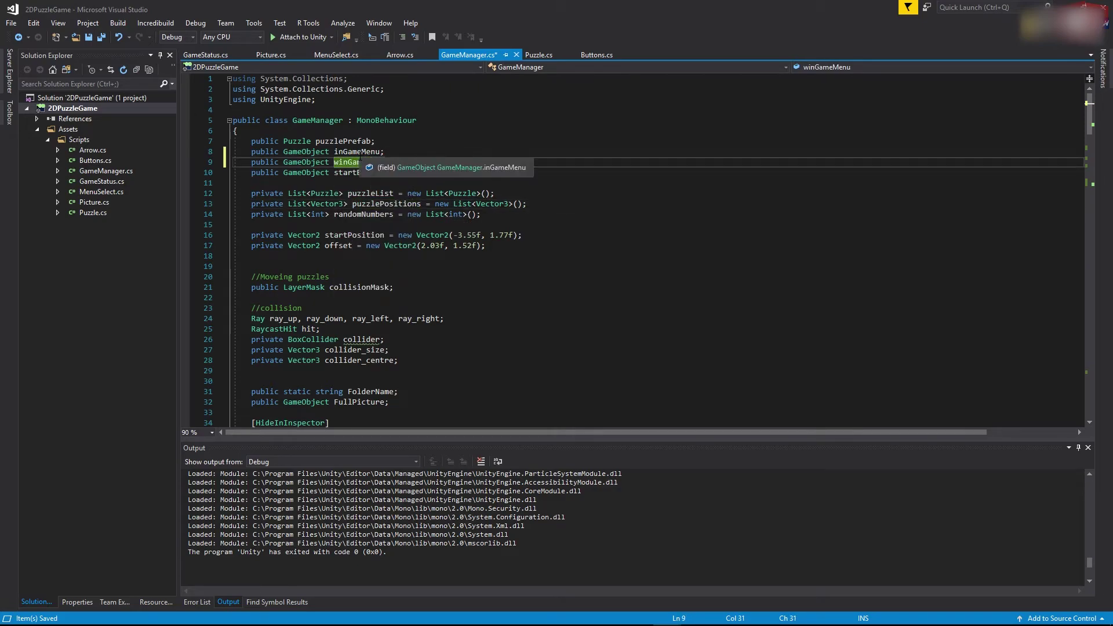
key(Down)
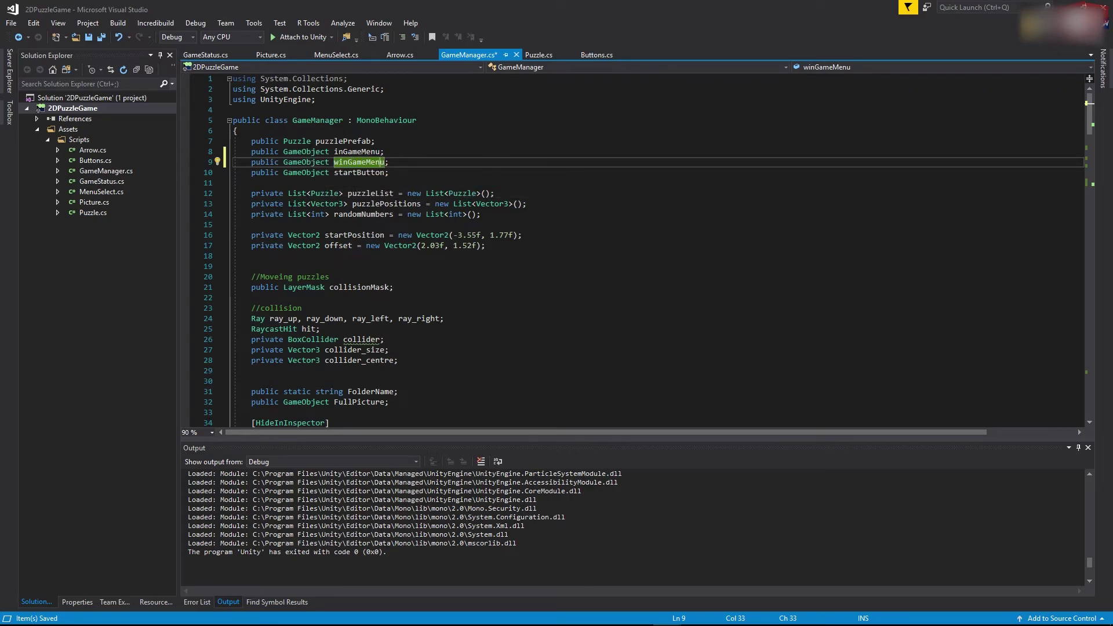
click(487, 225)
click(419, 120)
click(400, 183)
click(362, 163)
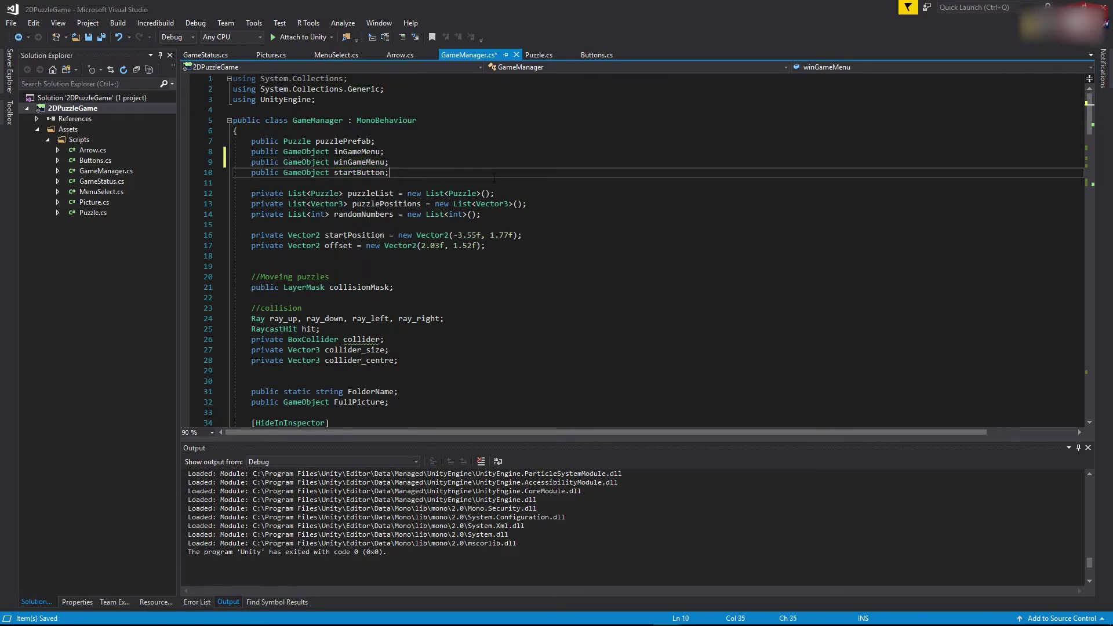
Add winGameMenu.SetActive(false); below the inGameMenu line in Start() and save GameManager.cs.
scroll(386, 186, down, 8)
click(371, 163)
click(410, 308)
click(401, 268)
key(Return)
key(BackSpace)
click(414, 277)
key(Return)
text(winGameMenu.S)
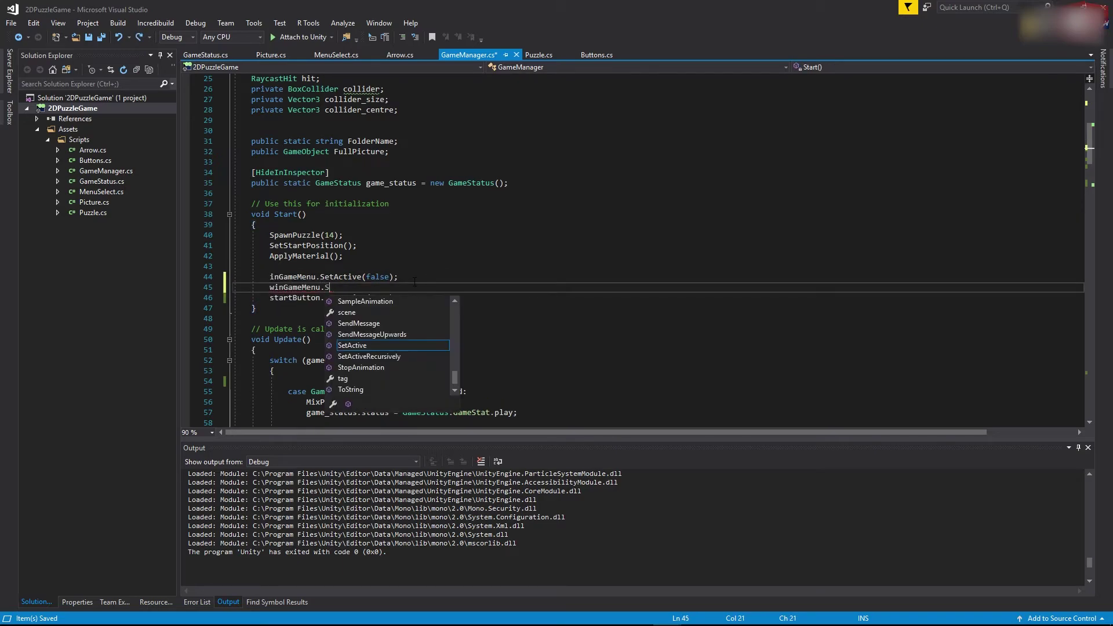
text(etActive(false)
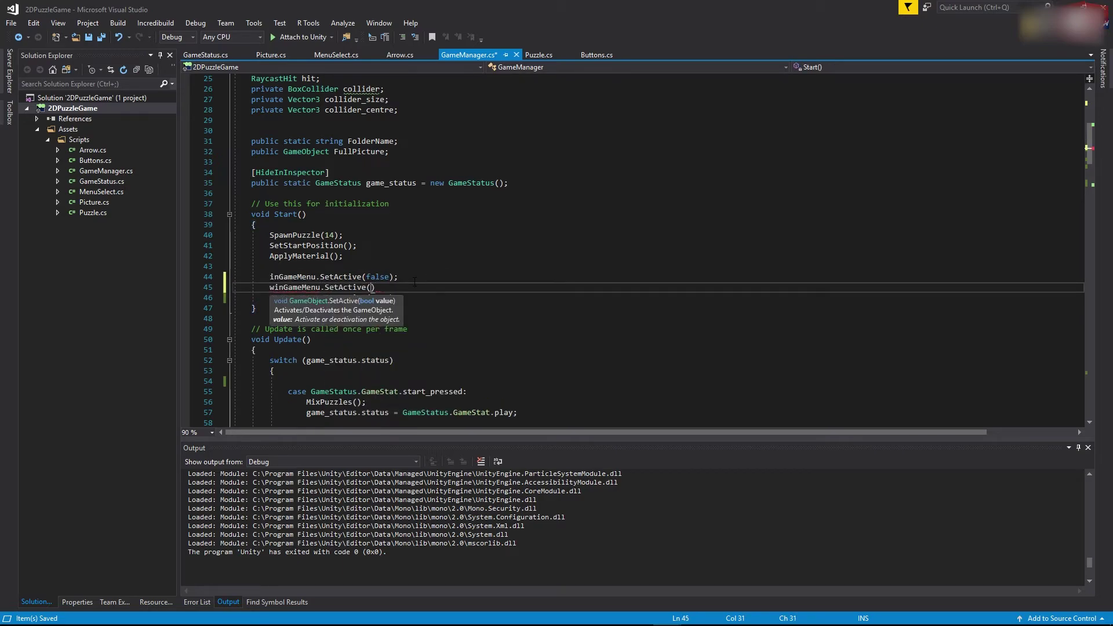
key(Escape)
text();)
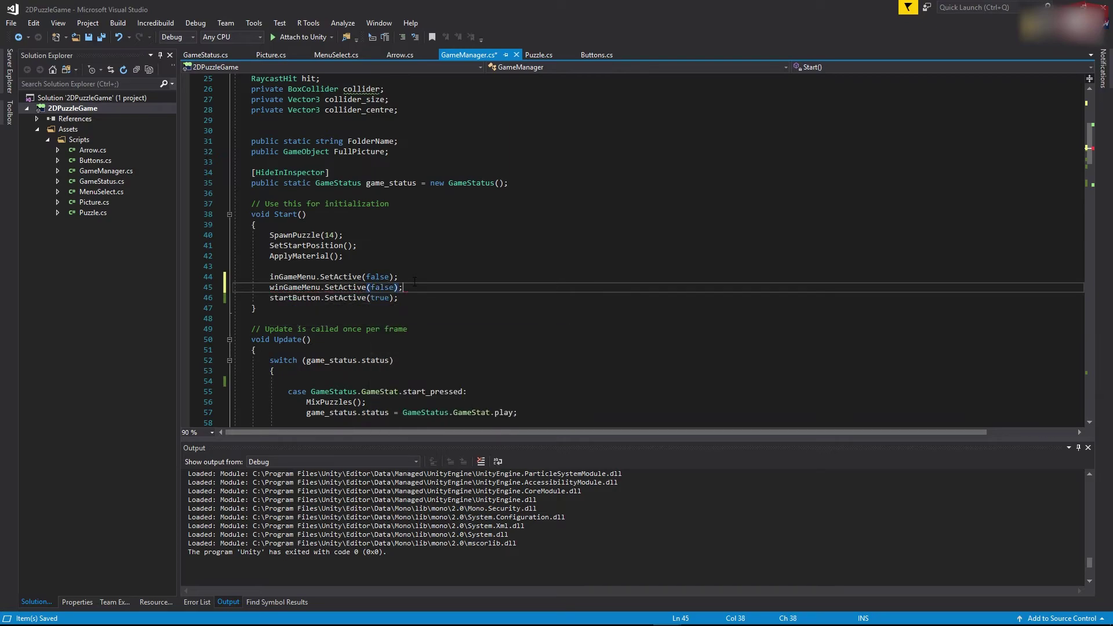
key(ctrl+s)
scroll(415, 282, down, 5)
scroll(459, 232, up, 5)
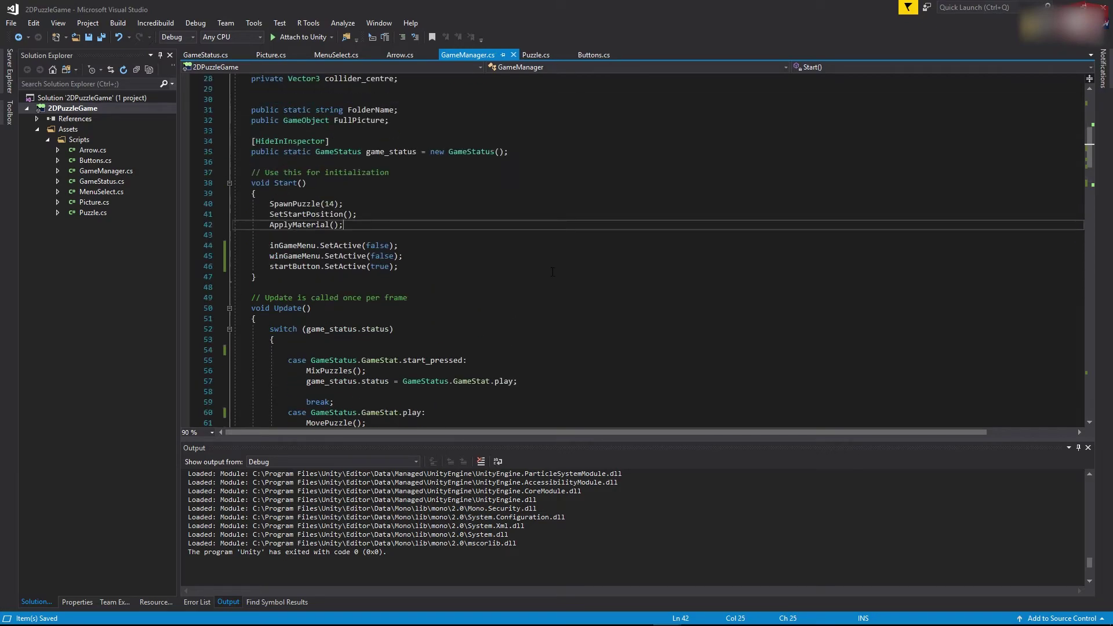
key(Up)
key(Up)
key(Up)
key(Up)
key(Up)
key(Up)
key(Up)
key(Up)
key(Down)
key(Down)
key(Down)
key(Down)
Add an empty method bool HasWeWon() with its braces below MixPuzzles() at the end of the class.
scroll(1062, 219, down, 20)
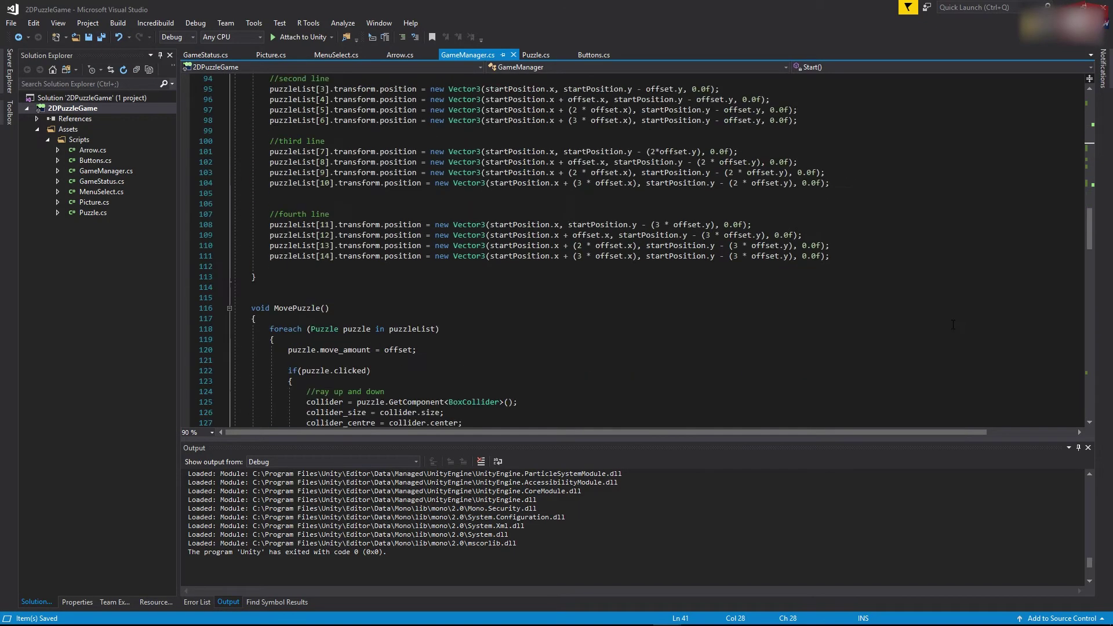
scroll(945, 351, down, 20)
scroll(378, 296, up, 7)
scroll(377, 295, up, 3)
scroll(359, 301, down, 2)
click(316, 309)
key(Return)
key(Return)
key(Return)
text(bool HasWeWon)
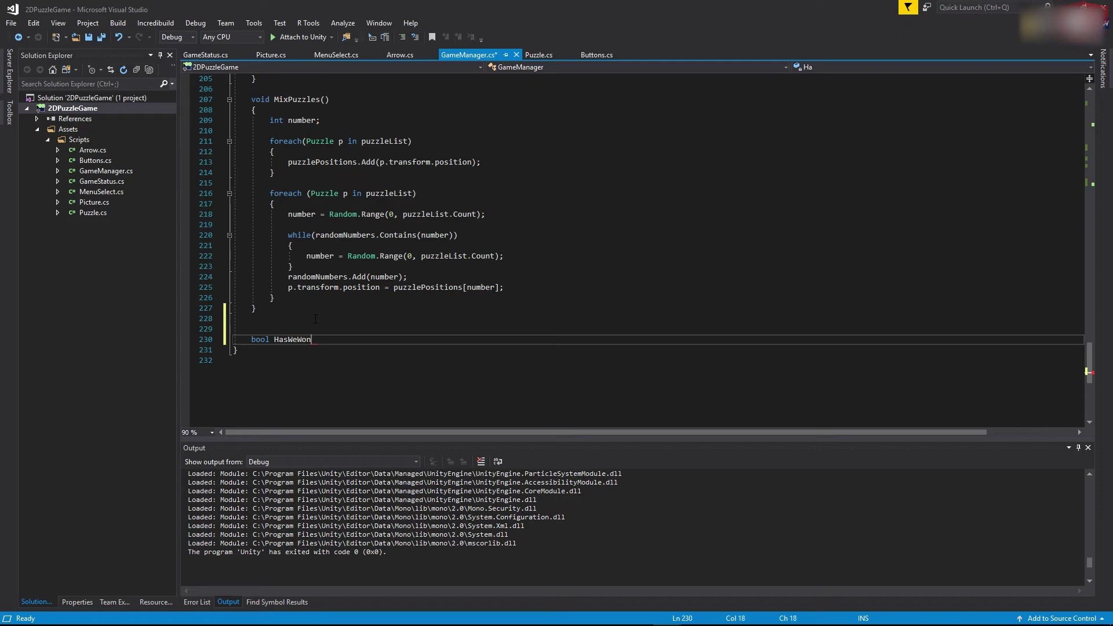
text(())
key(Return)
text({)
key(Return)
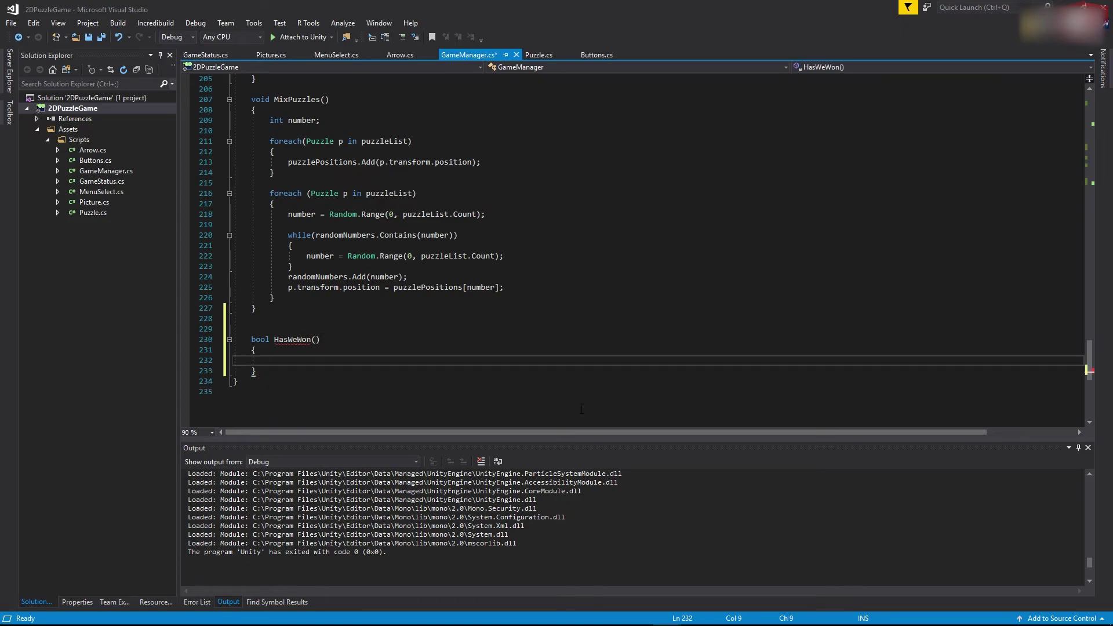
Inside HasWeWon(), add a foreach(Puzzle p in puzzleList) loop with an empty body.
text(for)
key(Down)
key(Down)
key(Tab)
text((Puzzle p in puzzleList)
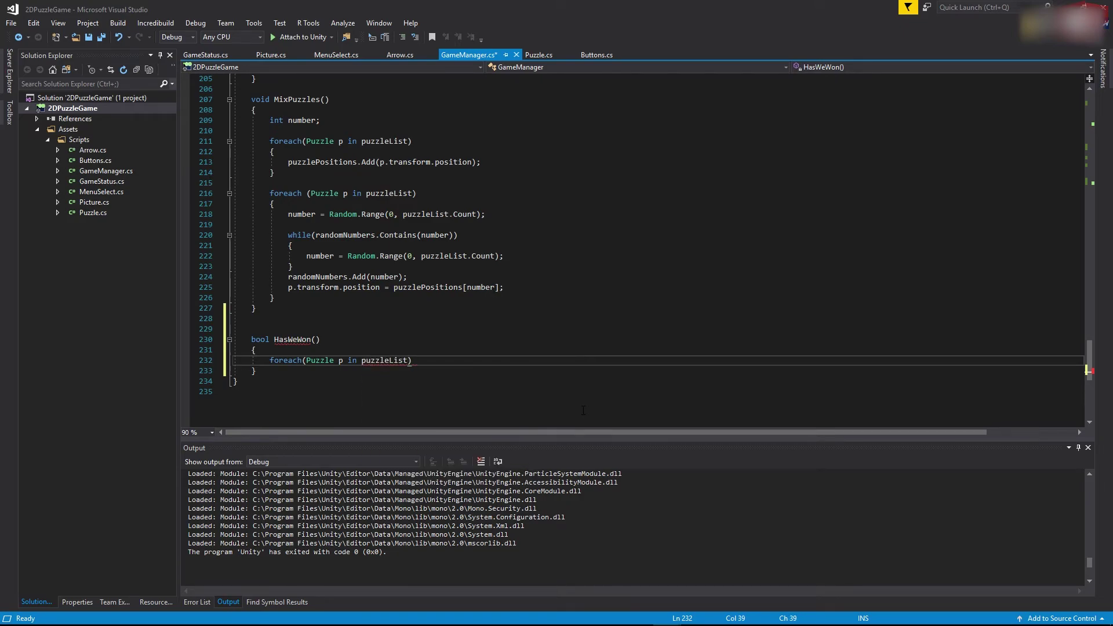
key(Return)
text({)
key(Return)
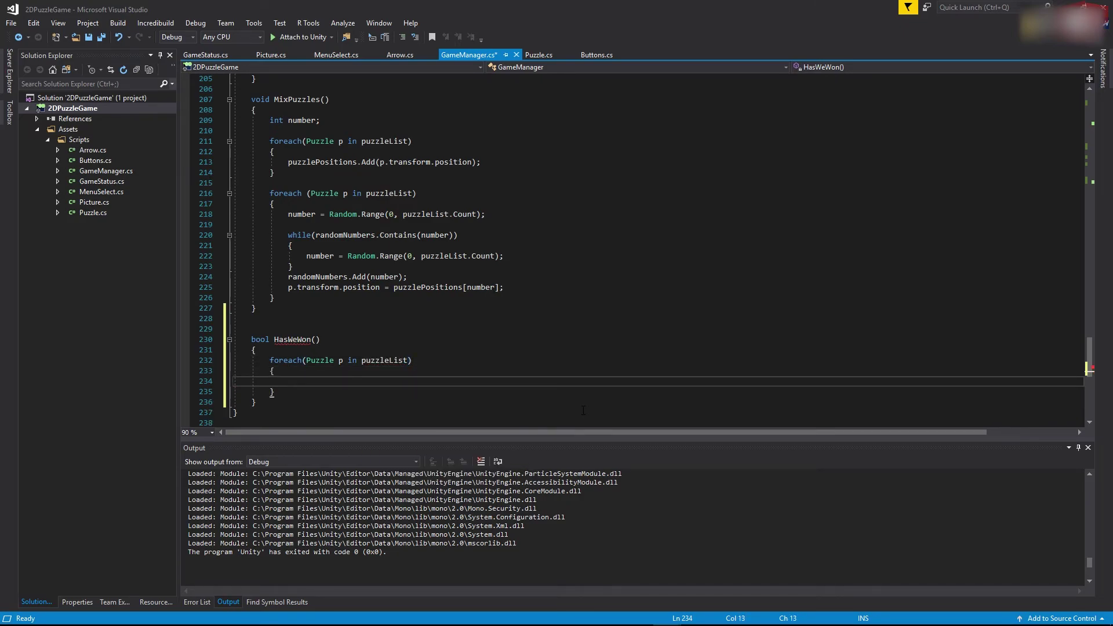
In the foreach body, write the condition if(p.transform.position != p.winPosition).
text(if()
text(p.transform.)
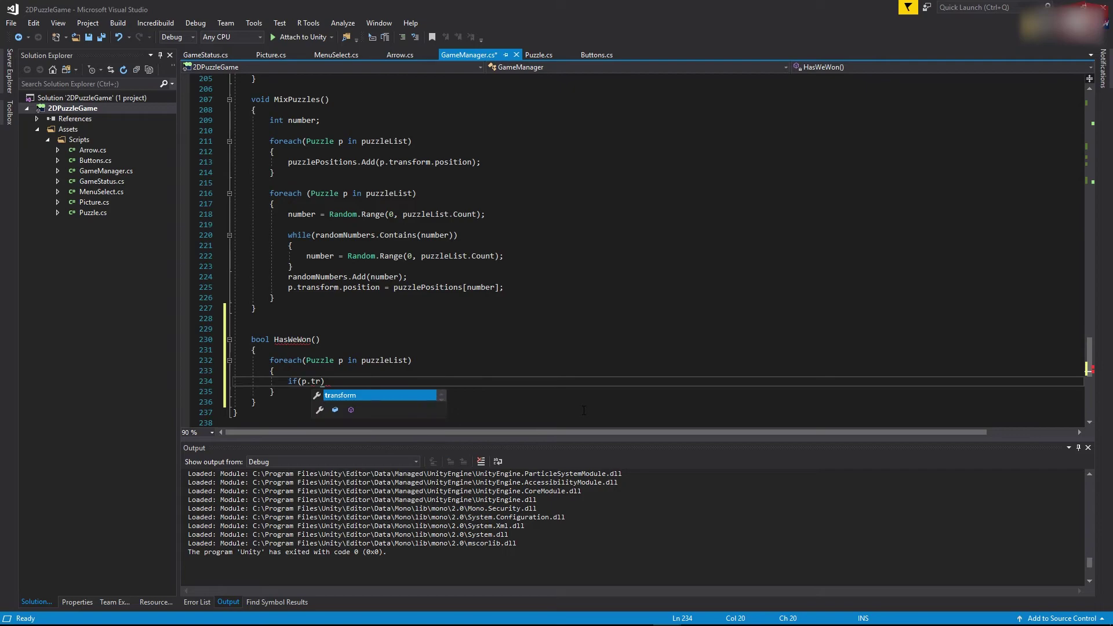
text(position == )
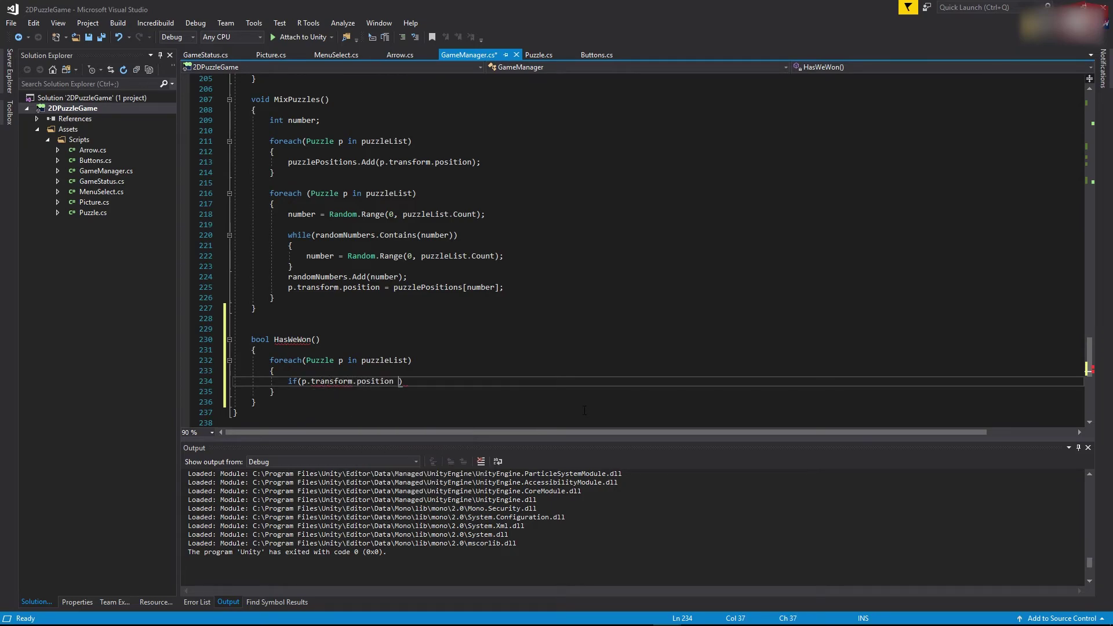
text(p.)
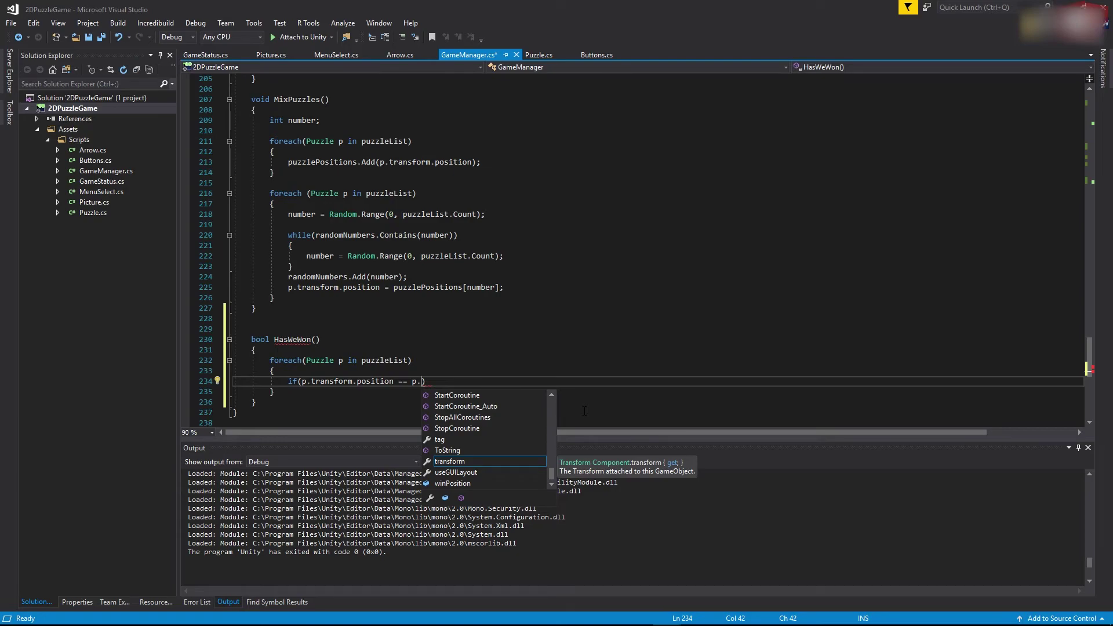
text(winPosition)
key(Left)
key(Left)
key(Left)
key(Left)
key(Left)
key(Left)
key(Left)
key(Left)
key(Left)
key(Left)
key(Left)
key(Left)
key(Left)
key(Left)
key(BackSpace)
text(!)
key(Right)
key(Right)
key(Right)
key(Right)
key(Right)
key(Right)
key(Right)
key(Right)
key(Right)
key(Right)
key(Right)
key(Right)
key(Right)
key(Right)
key(Right)
key(Right)
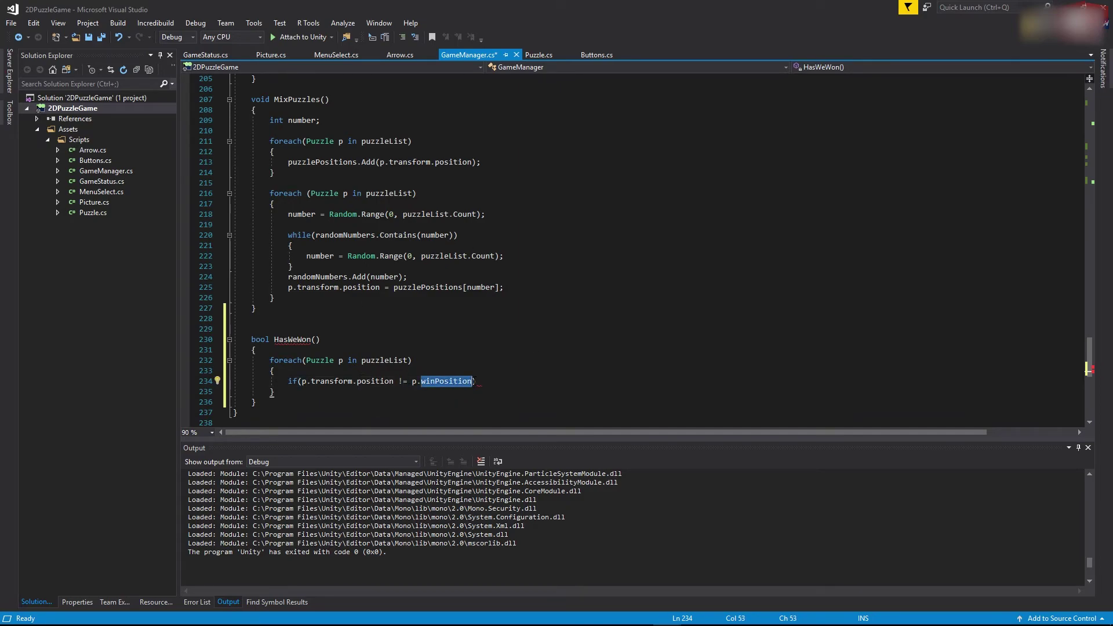
Make HasWeWon() return false inside the if block and return true after the foreach loop.
key(Return)
text({)
key(Return)
text(return false)
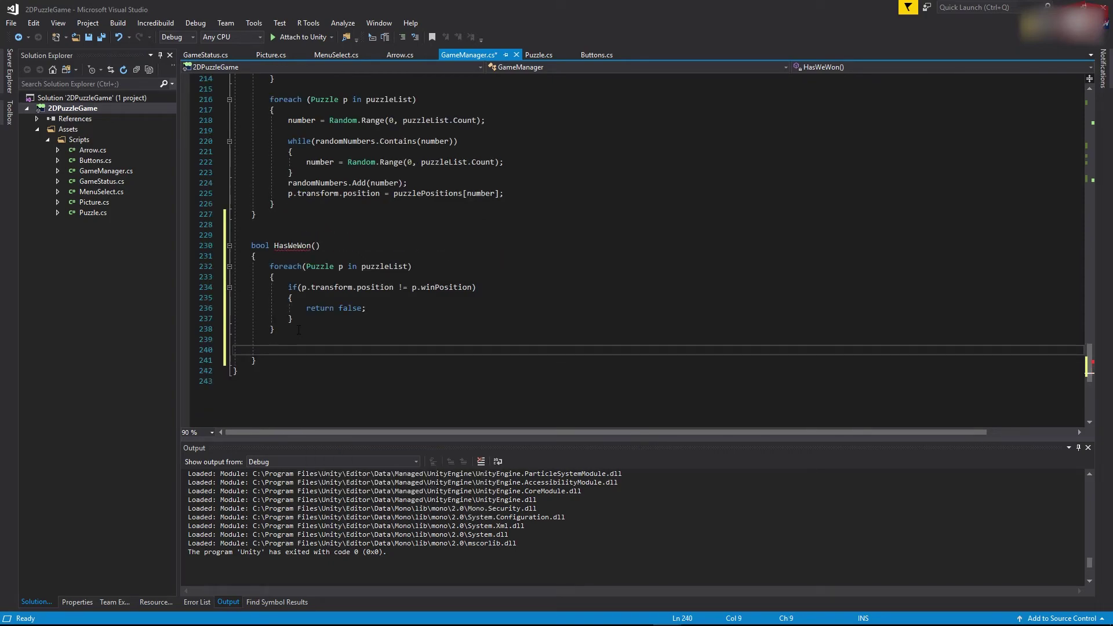
text(re)
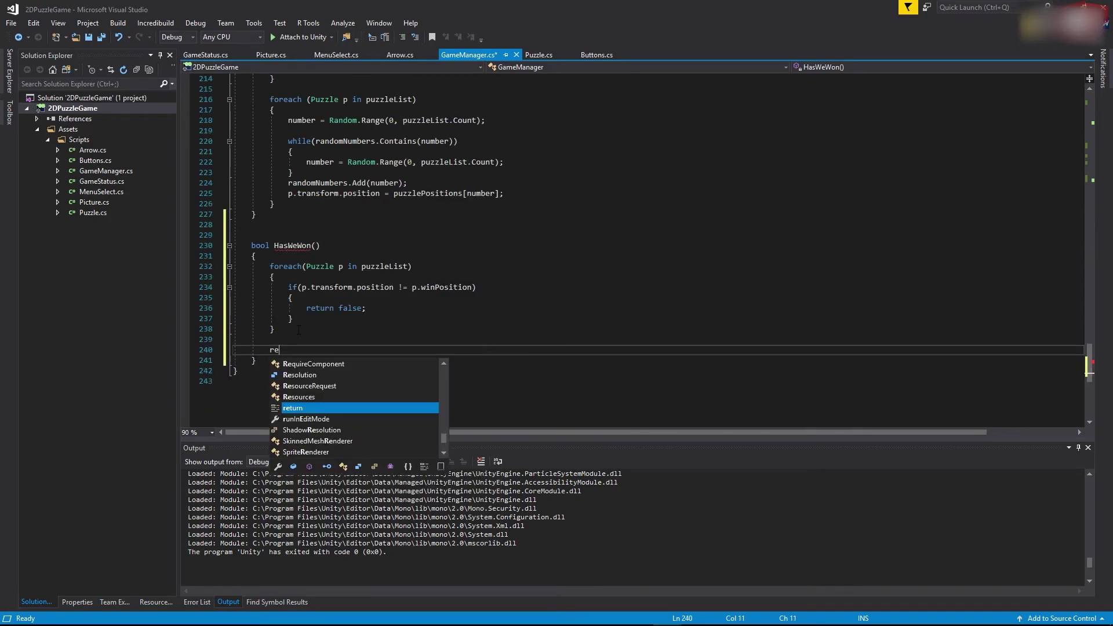
text(turn true;)
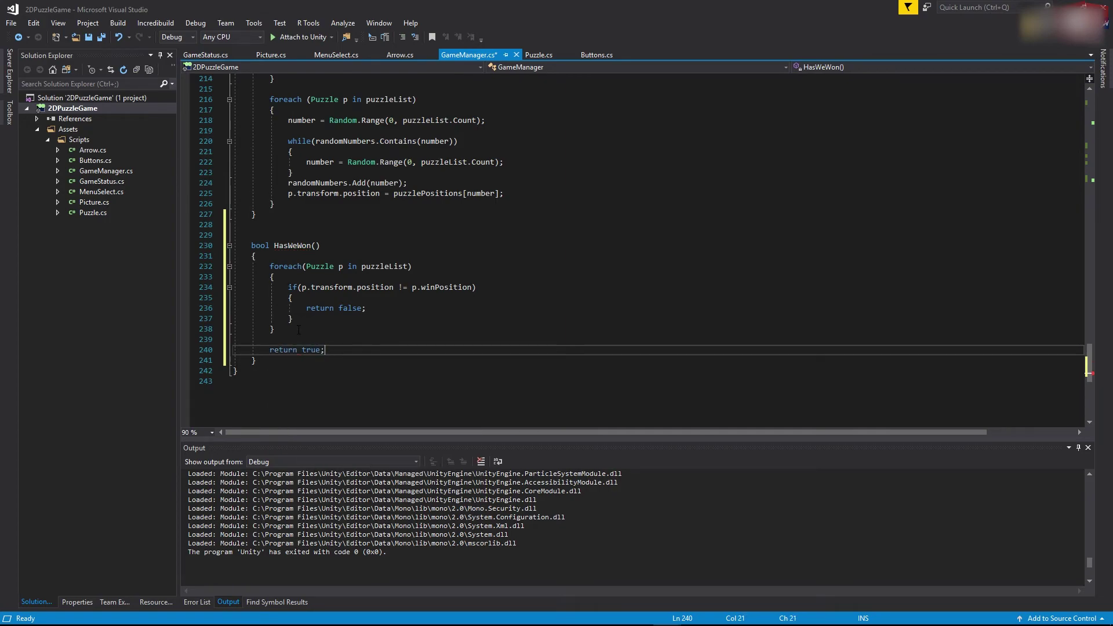
key(Up)
key(Up)
key(Up)
key(Up)
key(Up)
key(Up)
key(Up)
key(Up)
key(Up)
key(Up)
key(Left)
key(Left)
In Update(), add an if(HasWeWon() == true) block above MovePuzzle(); in the GameStat.play case.
scroll(514, 275, up, 17)
scroll(513, 274, up, 20)
scroll(507, 273, up, 9)
click(392, 349)
click(393, 308)
click(392, 318)
click(453, 316)
key(Return)
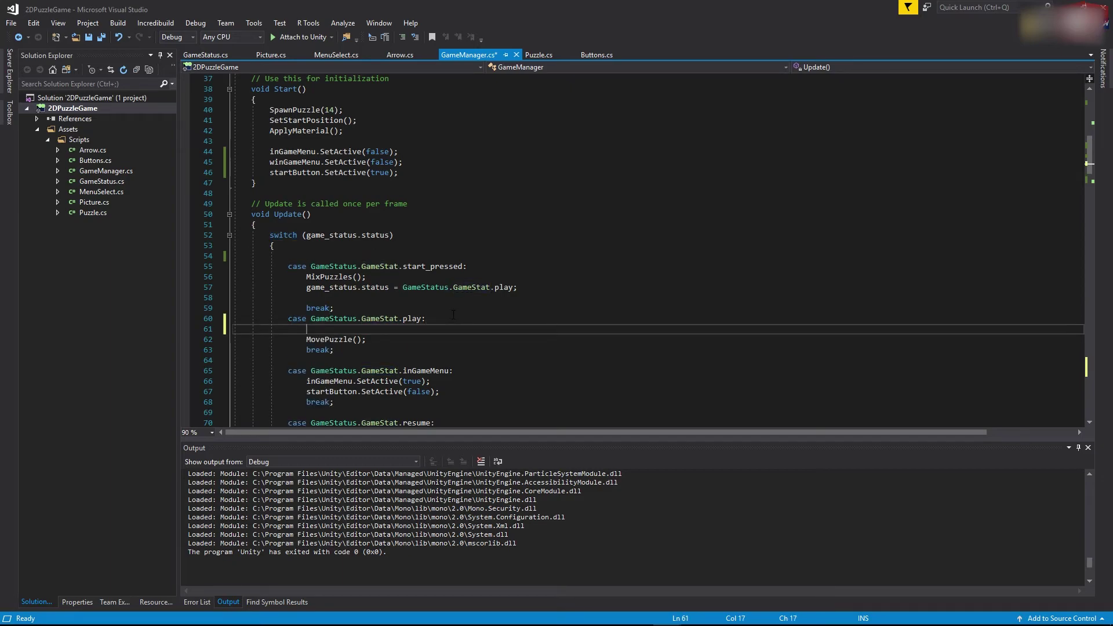
text(if(HasWeWon)
text(() == )
text(true))
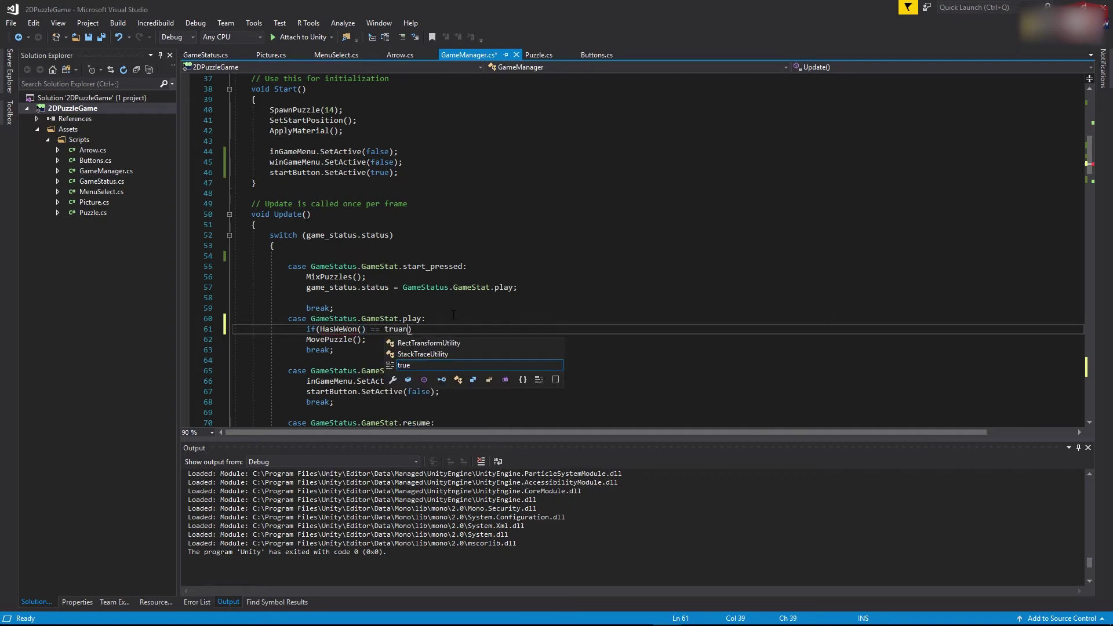
key(Return)
text({)
key(Return)
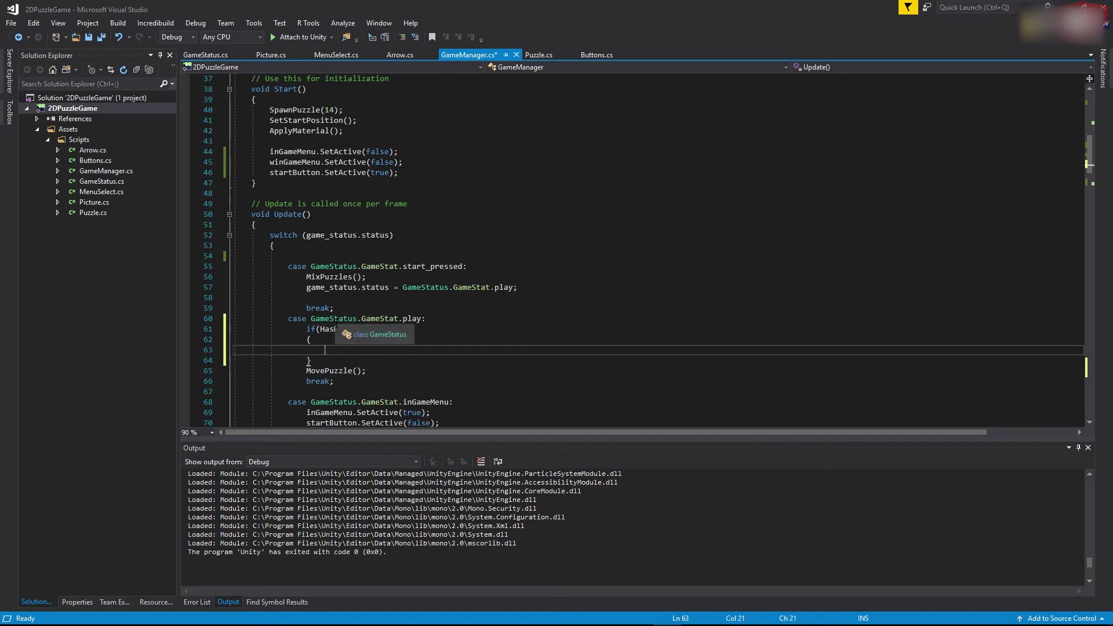
Inside the HasWeWon() check, assign game_status.status = GameStatus.GameStat.win;.
scroll(458, 315, down, 2)
text(game)
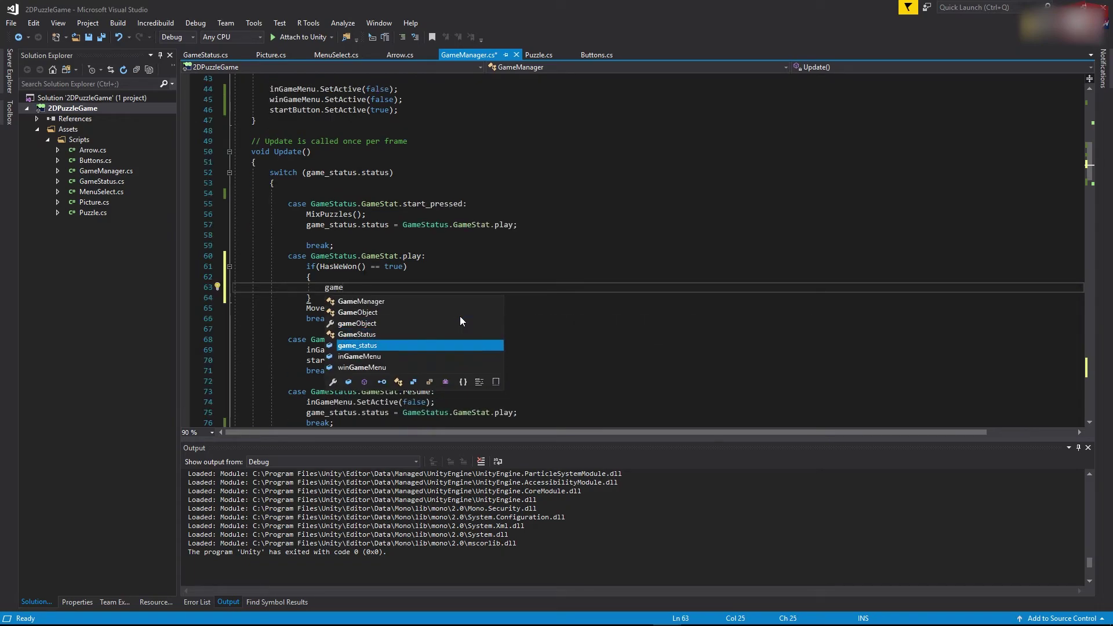
key(Tab)
text(.status)
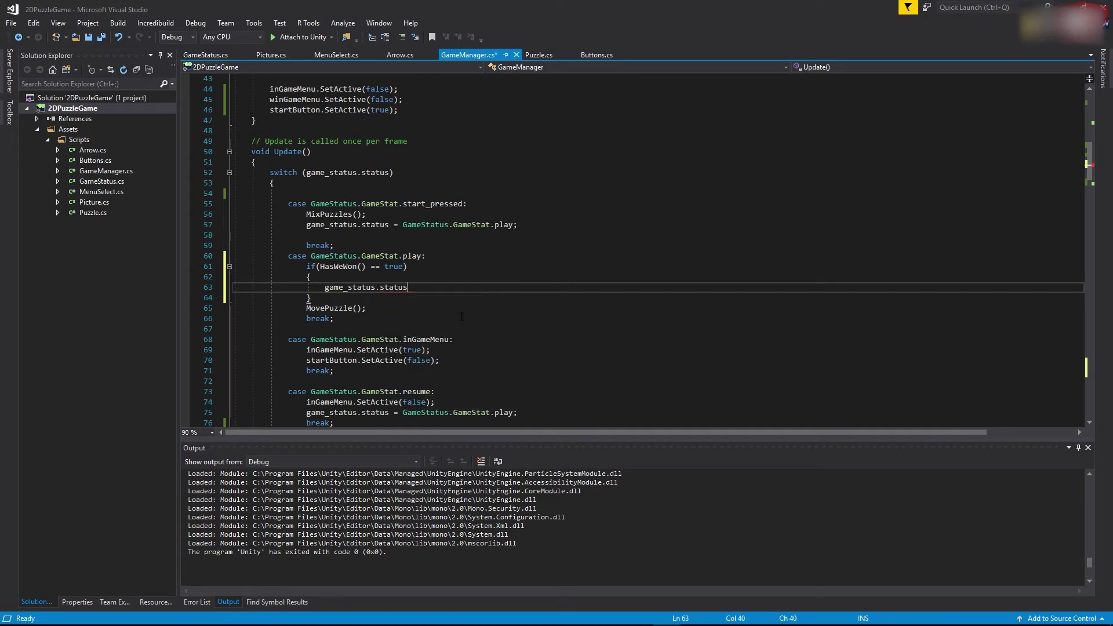
text( == GameStatus.GameStat)
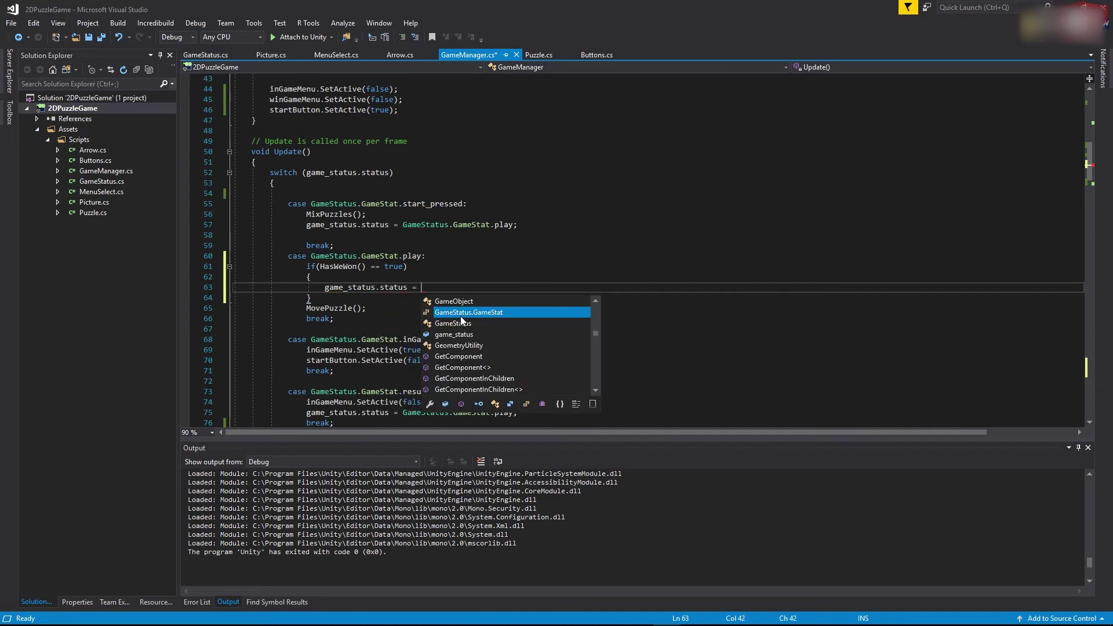
text(.)
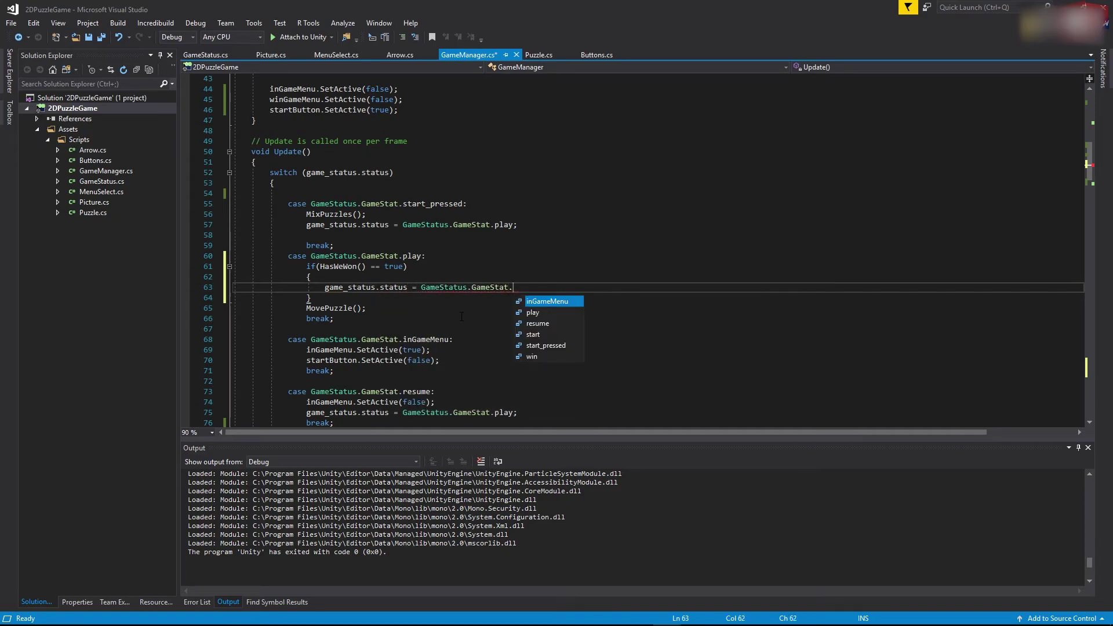
key(Down)
key(Down)
key(Down)
key(Down)
key(Tab)
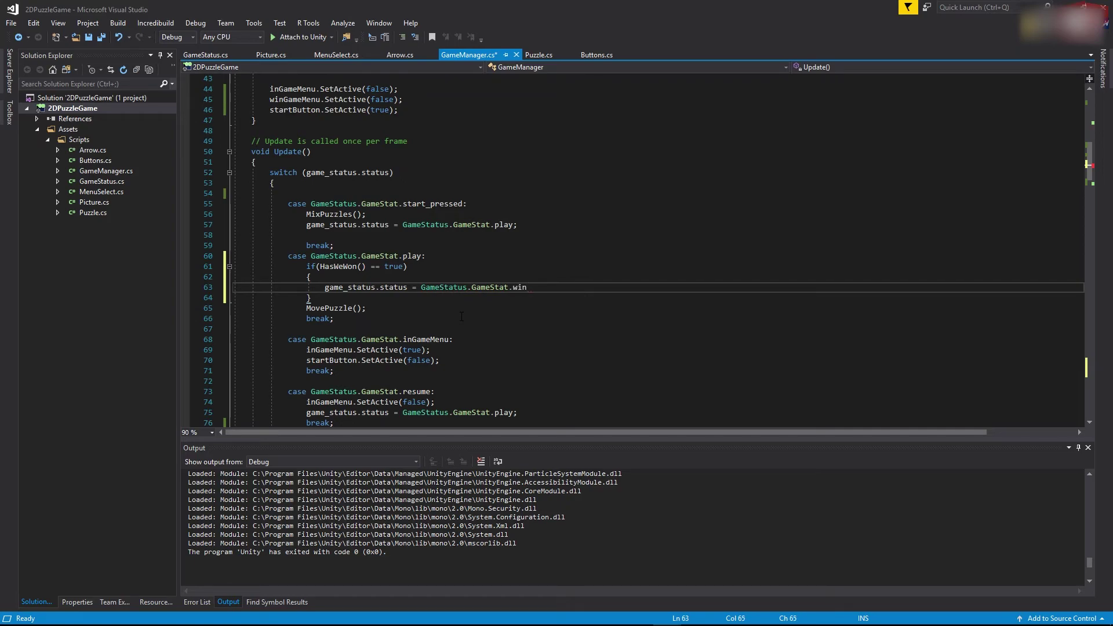
text(;)
click(461, 316)
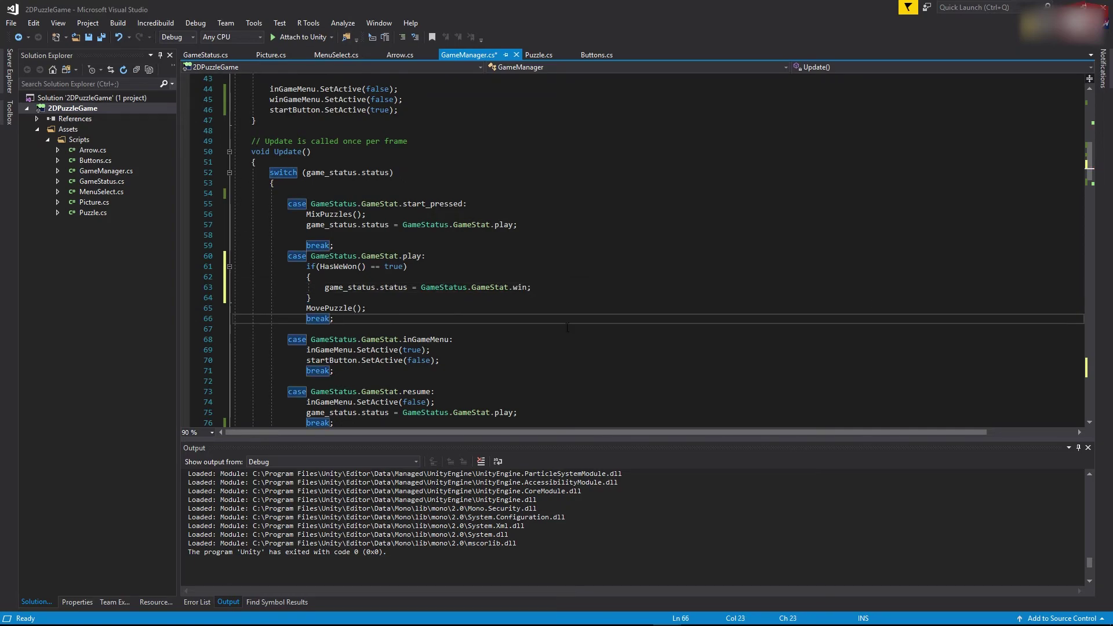
double_click(494, 290)
click(544, 290)
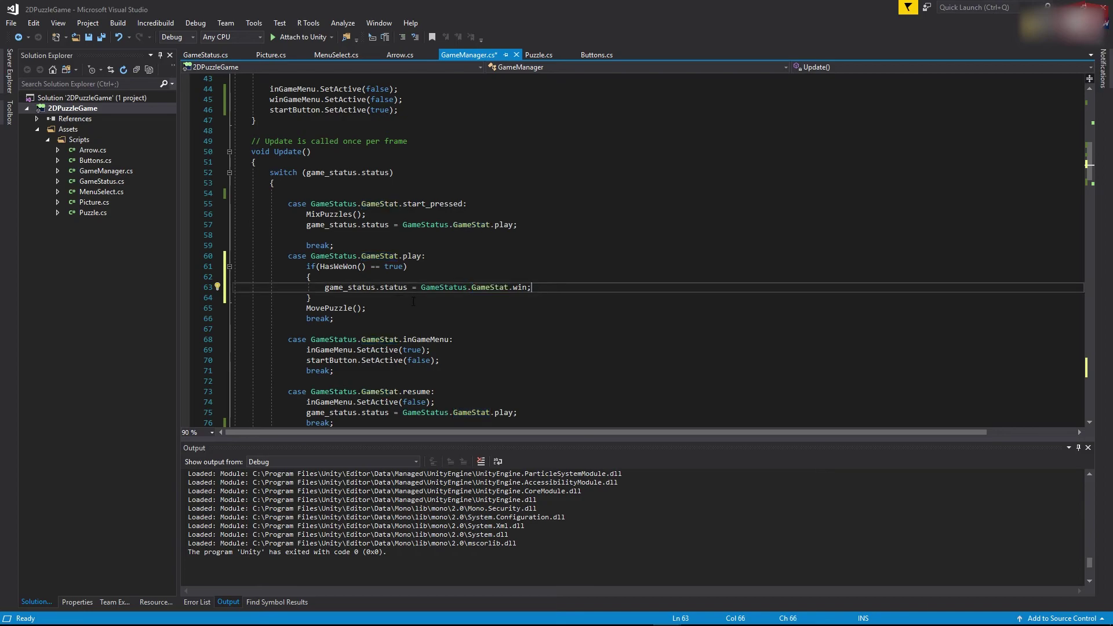
drag(415, 292, 534, 291)
click(540, 292)
Remove the stray break; at the end of the switch and add case GameStatus.GameStat.win: with its own break;.
scroll(541, 292, down, 2)
click(307, 392)
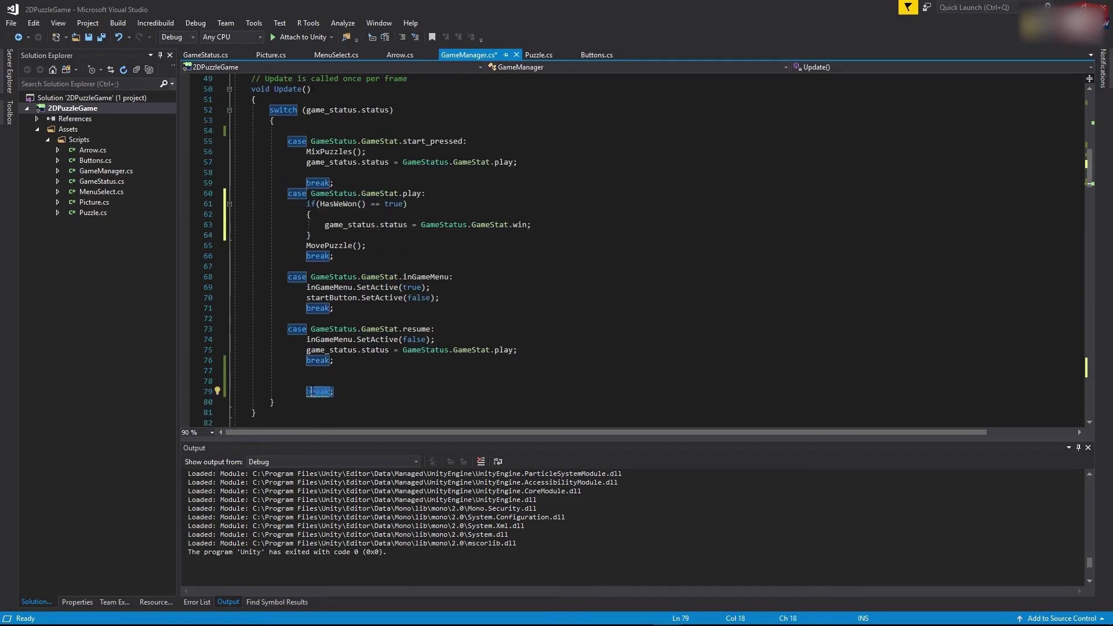
key(BackSpace)
key(Up)
key(Up)
key(Return)
text(case GameStatus.GameStat.)
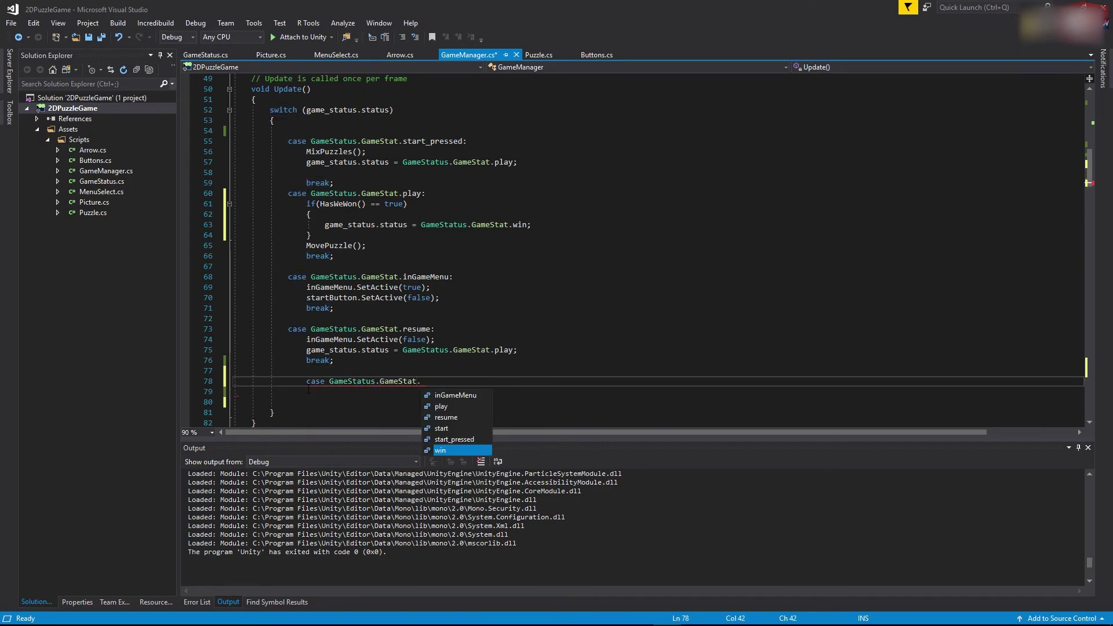
key(Tab)
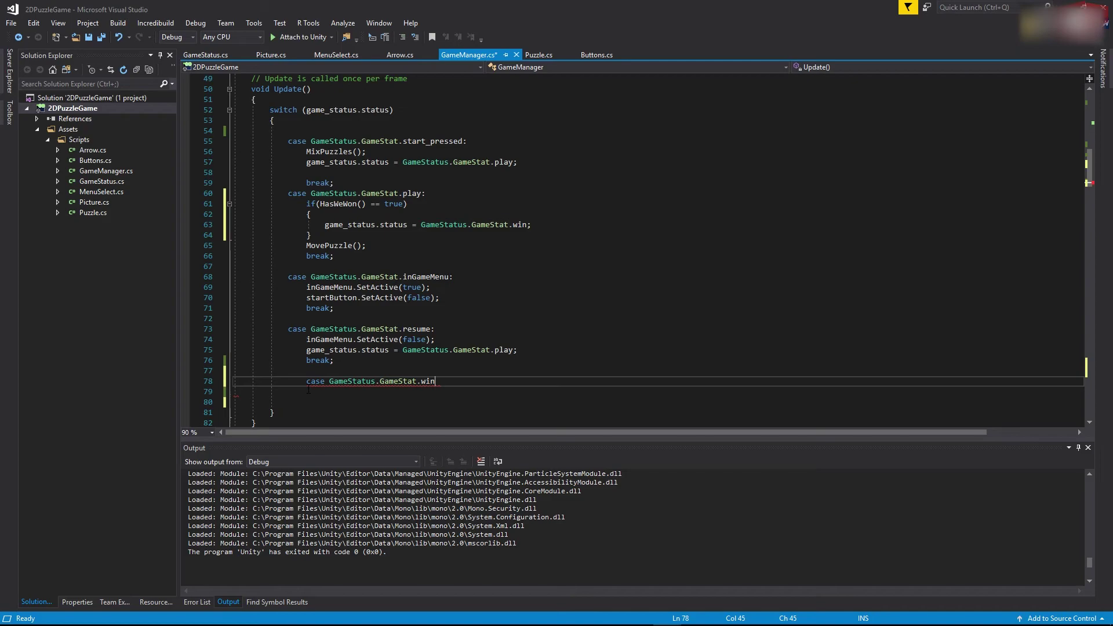
text(:)
key(Return)
text(break;)
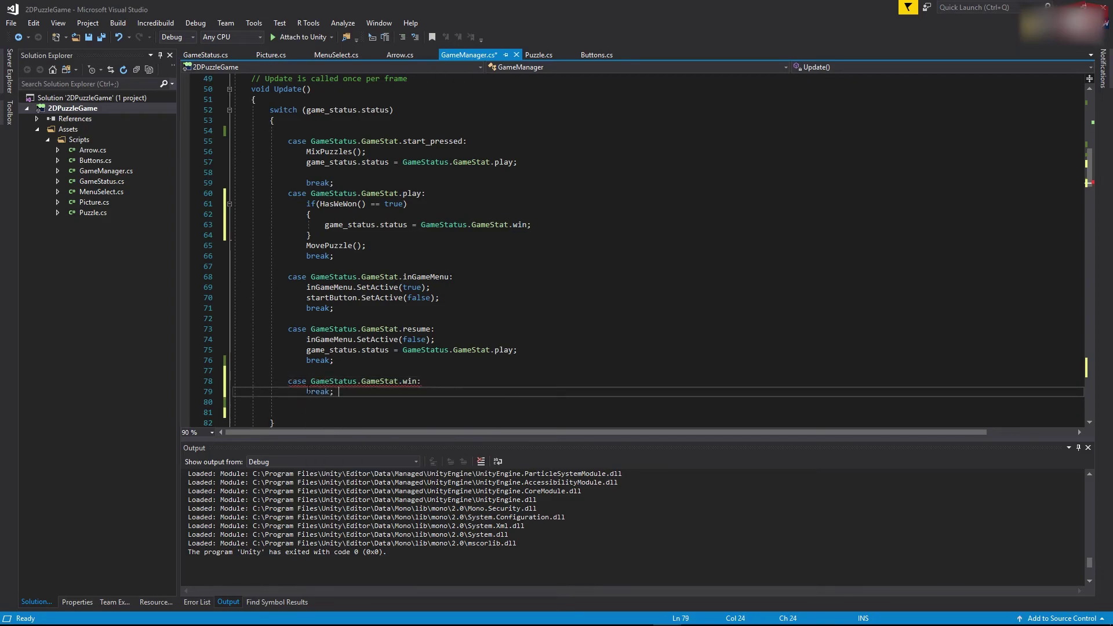
In Update()'s GameStat.win case, add a line above break; containing the winGameMenu variable copied from its declaration.
key(ctrl+Return)
scroll(426, 275, up, 16)
double_click(361, 162)
key(ctrl+c)
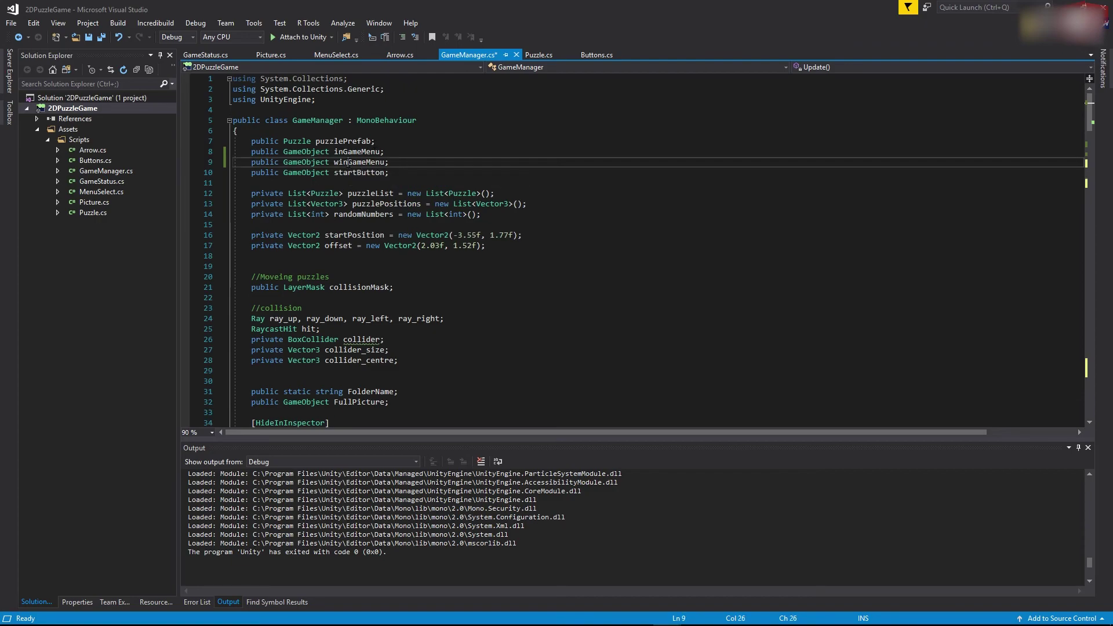
scroll(357, 331, down, 20)
scroll(356, 330, down, 6)
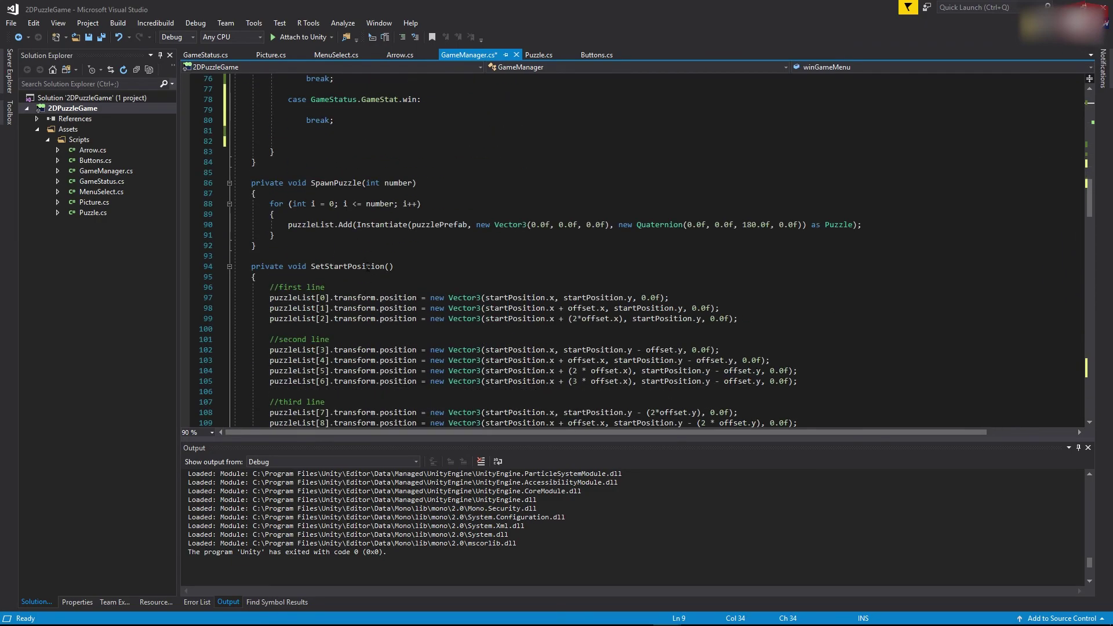
scroll(356, 331, up, 5)
click(532, 235)
key(ctrl+v)
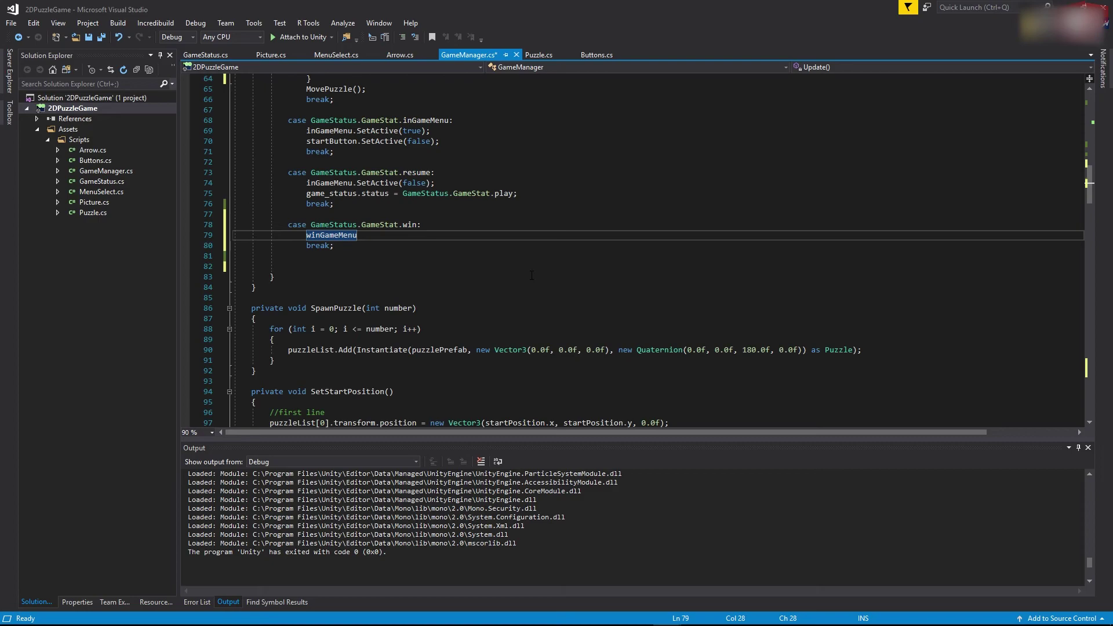
Complete the new line in the win case as winGameMenu.SetActive(true);.
text(.SendMessage)
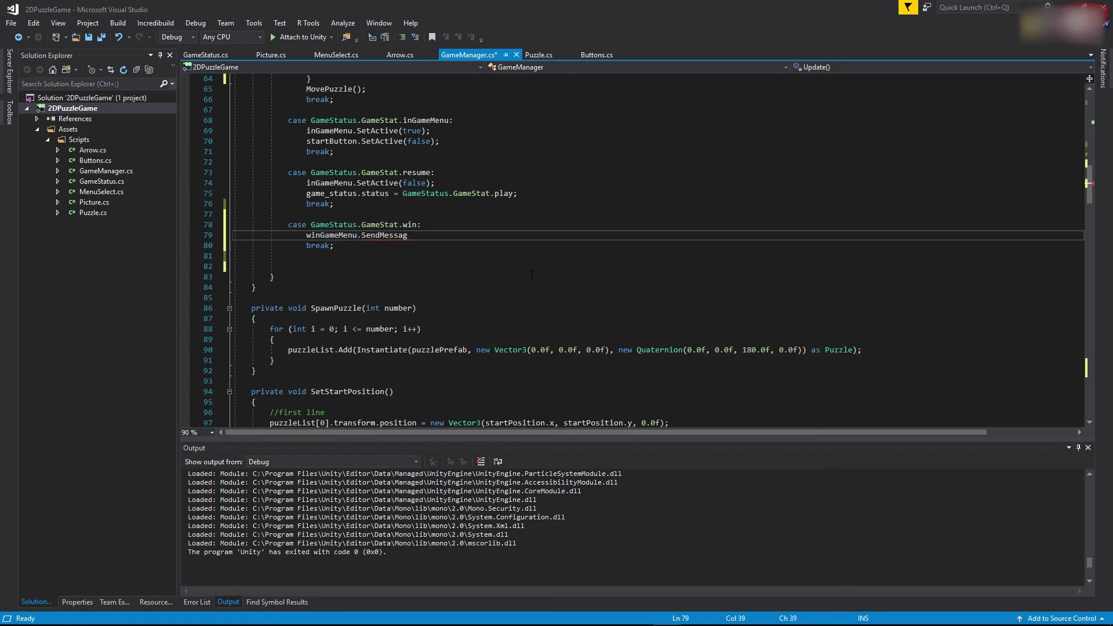
key(BackSpace)
key(BackSpace)
key(BackSpace)
key(BackSpace)
key(BackSpace)
key(BackSpace)
key(BackSpace)
key(BackSpace)
text(tActive(truan)
key(Tab)
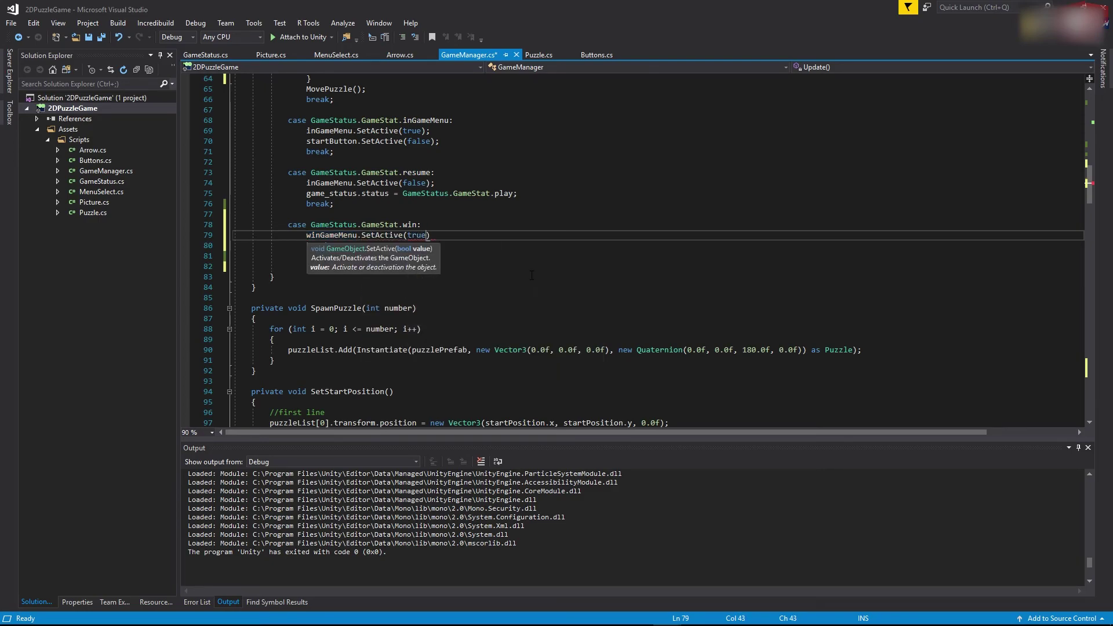
text();')
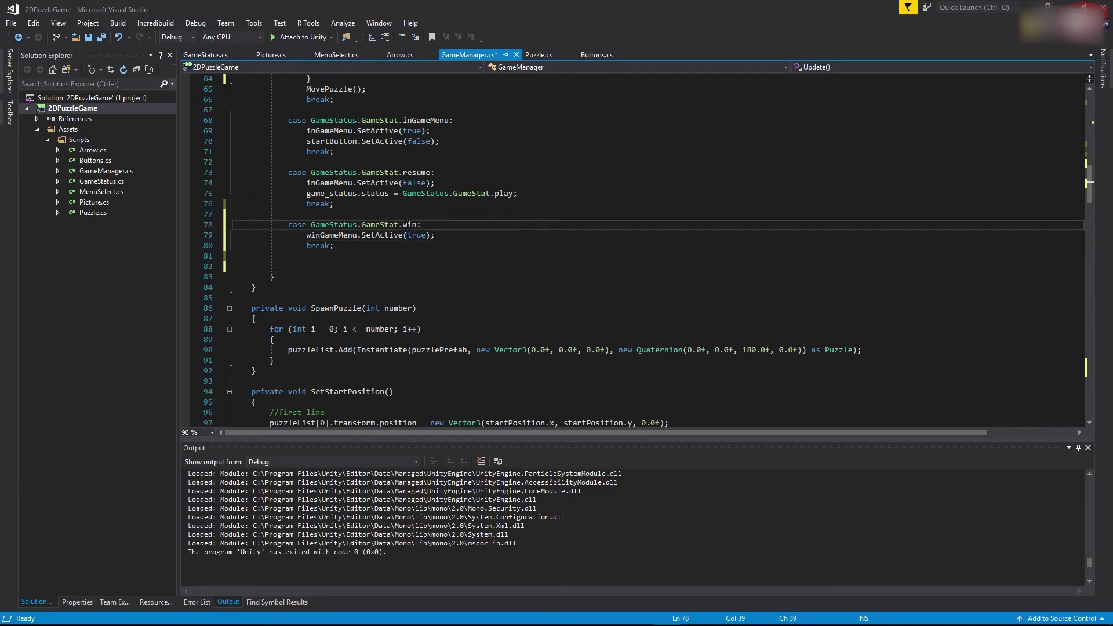
click(367, 256)
click(435, 235)
drag(435, 235, 234, 225)
click(348, 287)
click(572, 205)
click(469, 253)
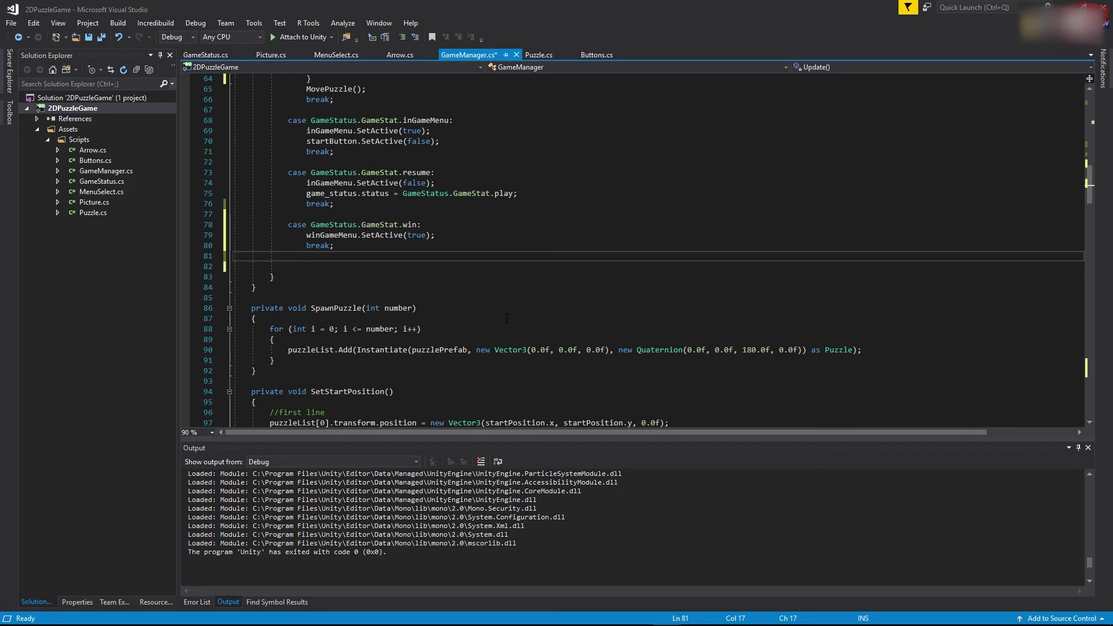
click(458, 287)
click(380, 225)
click(437, 244)
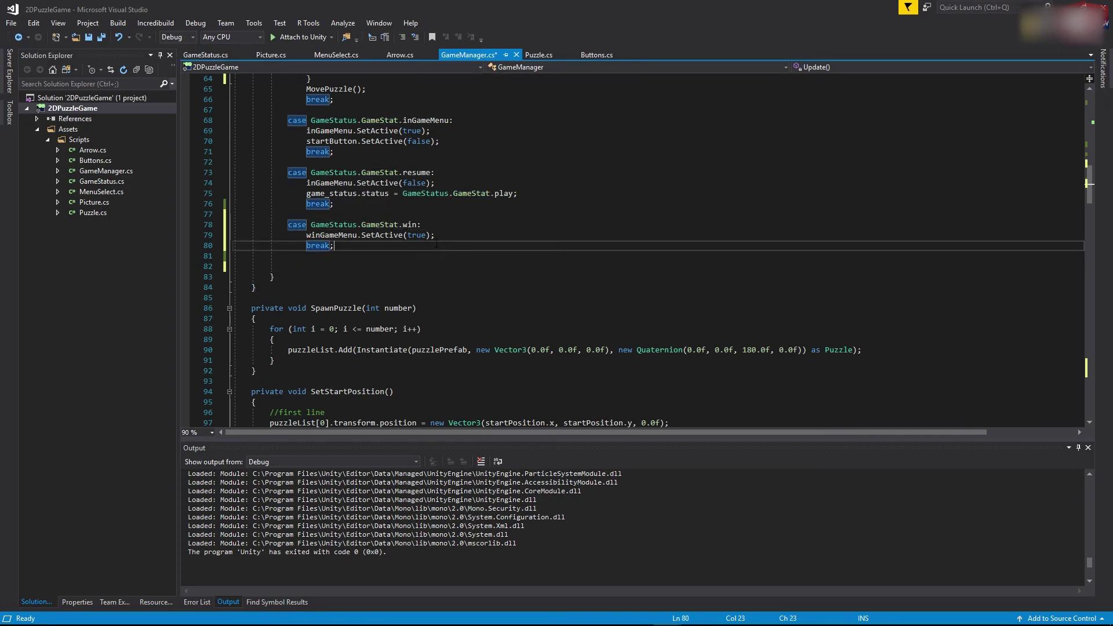
drag(457, 235, 277, 236)
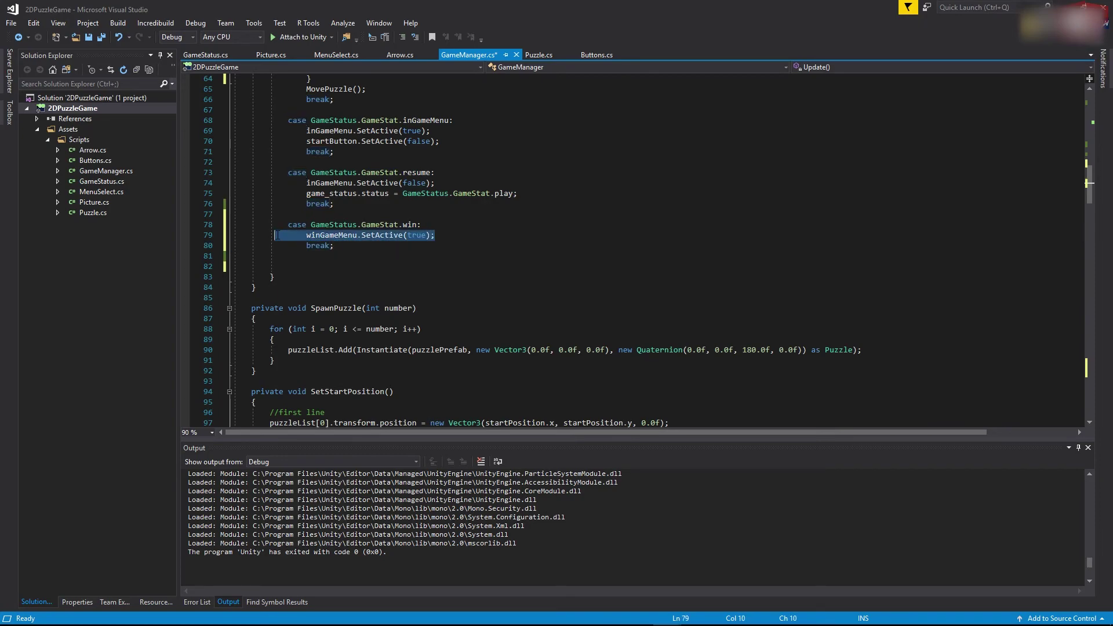
click(318, 238)
click(479, 238)
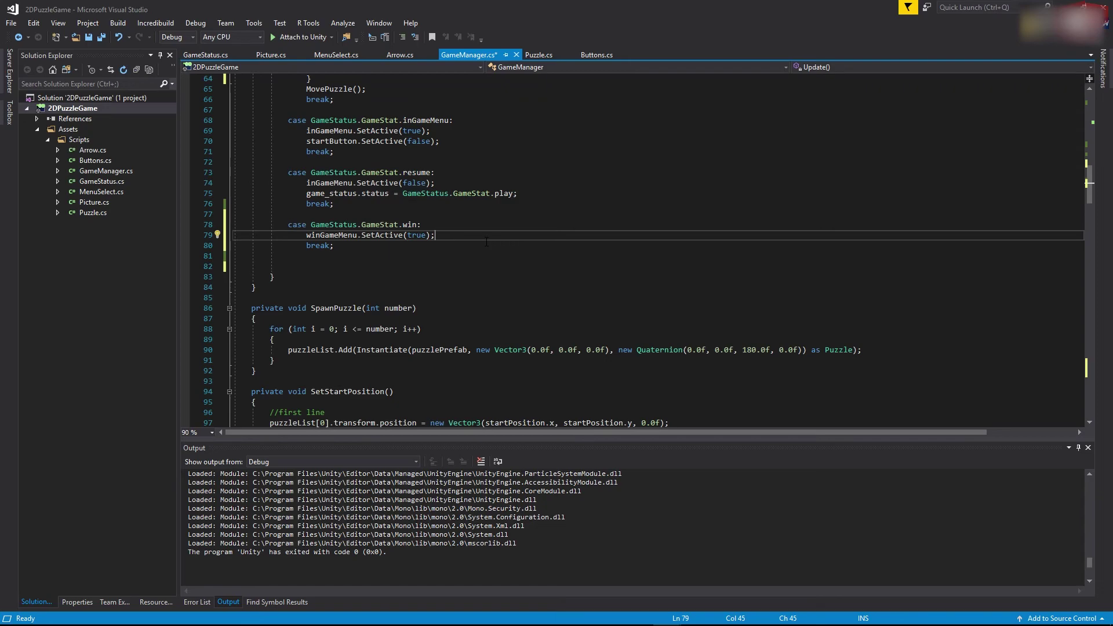
Save all the edited scripts.
click(101, 37)
click(319, 287)
click(338, 235)
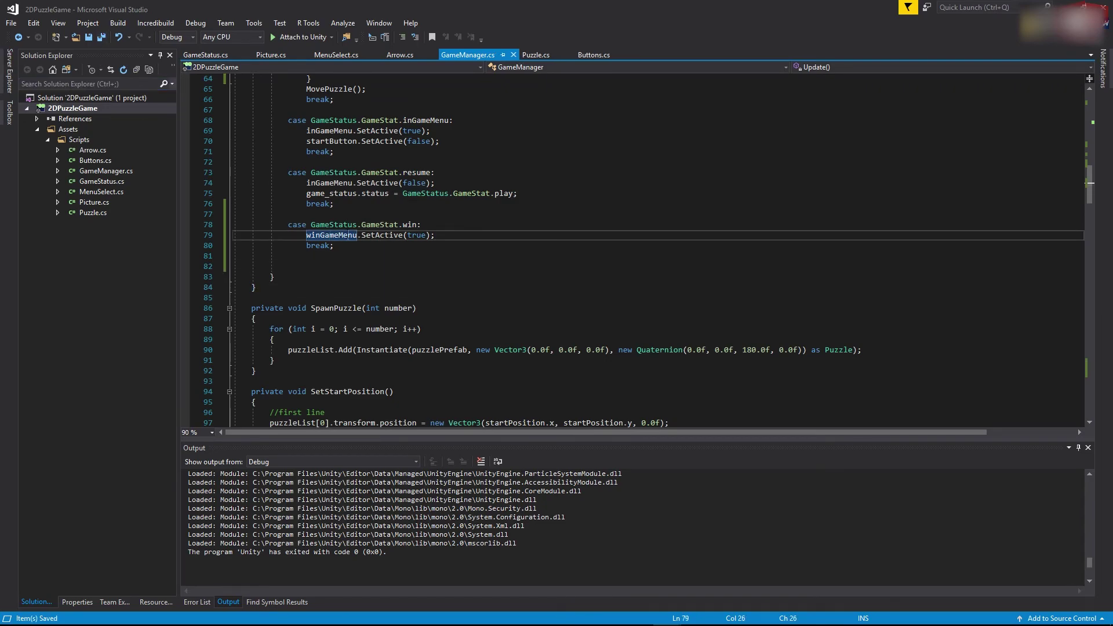
click(532, 287)
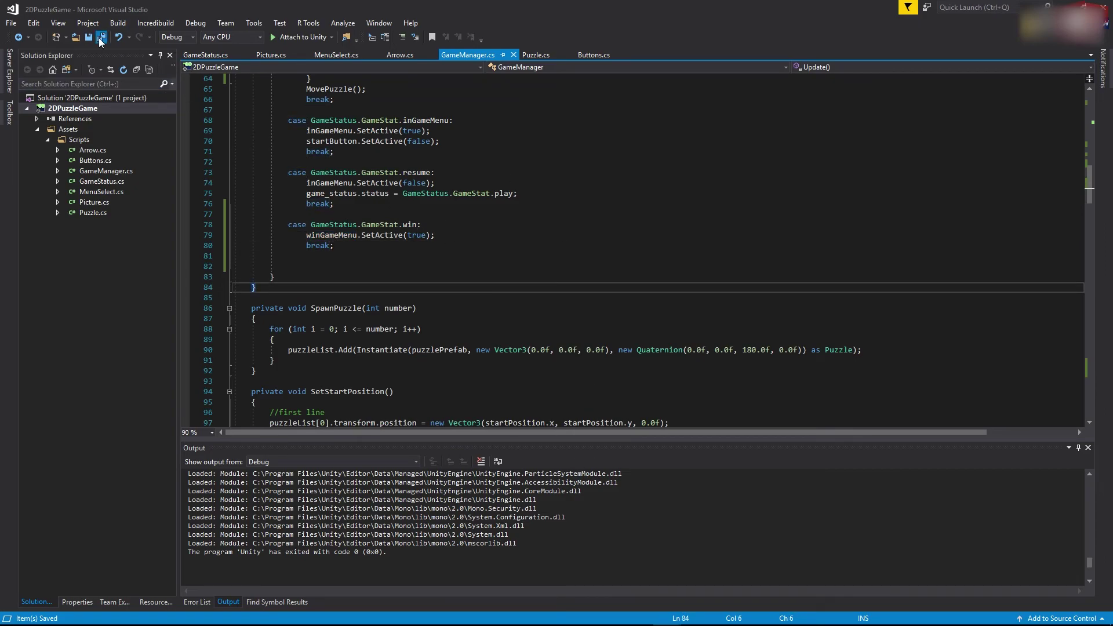
Switch to Unity, duplicate the InGameMenu object, and activate the copy.
key(alt+Tab)
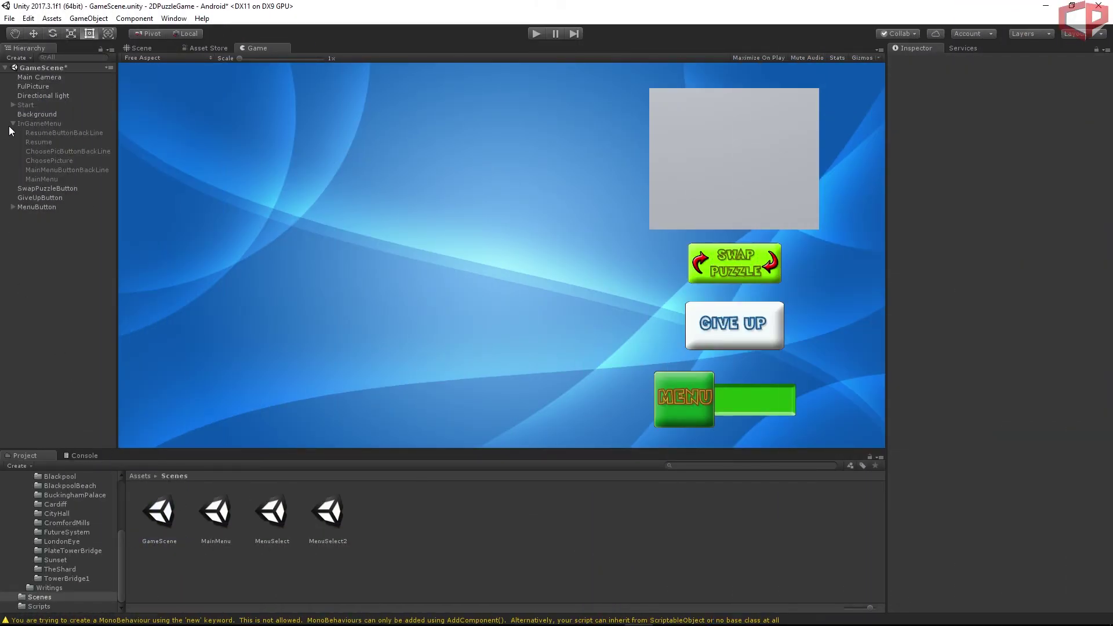
click(36, 125)
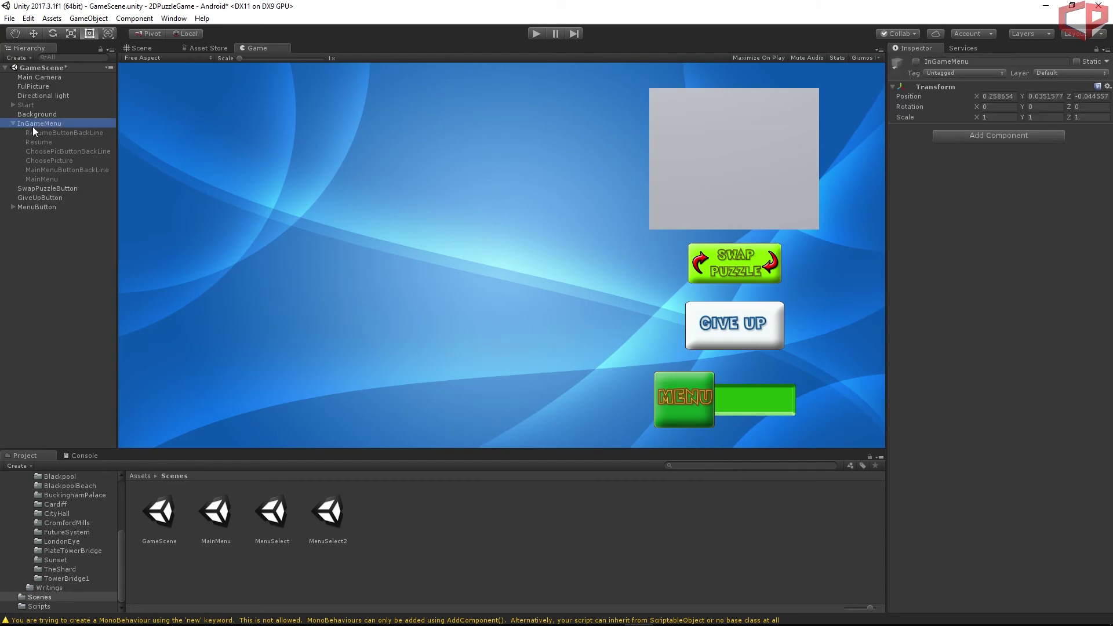
right_click(36, 127)
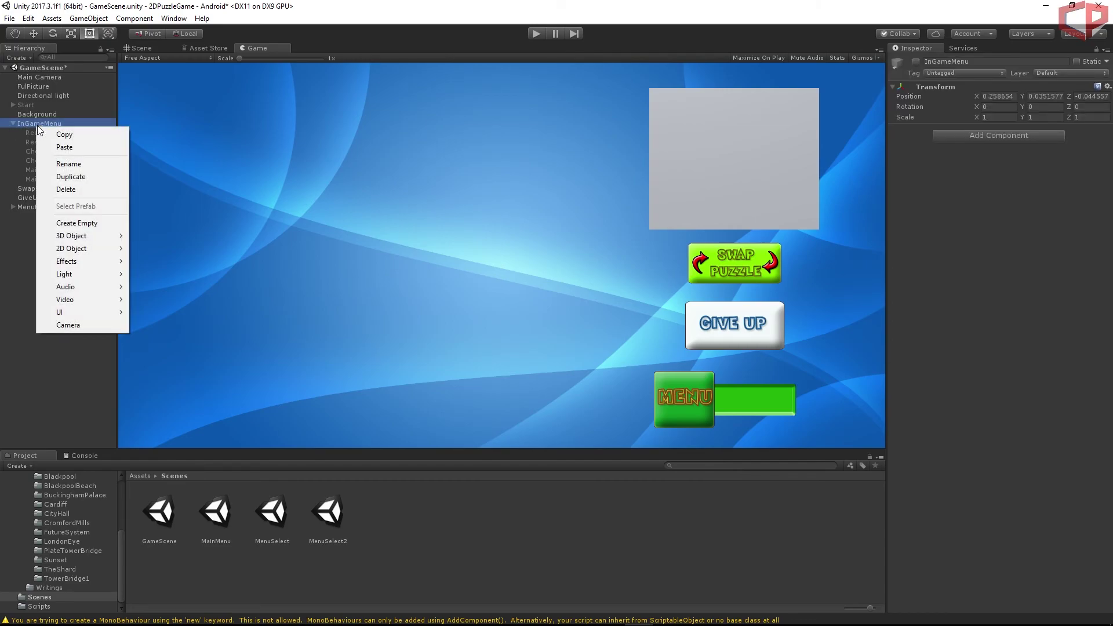
click(75, 178)
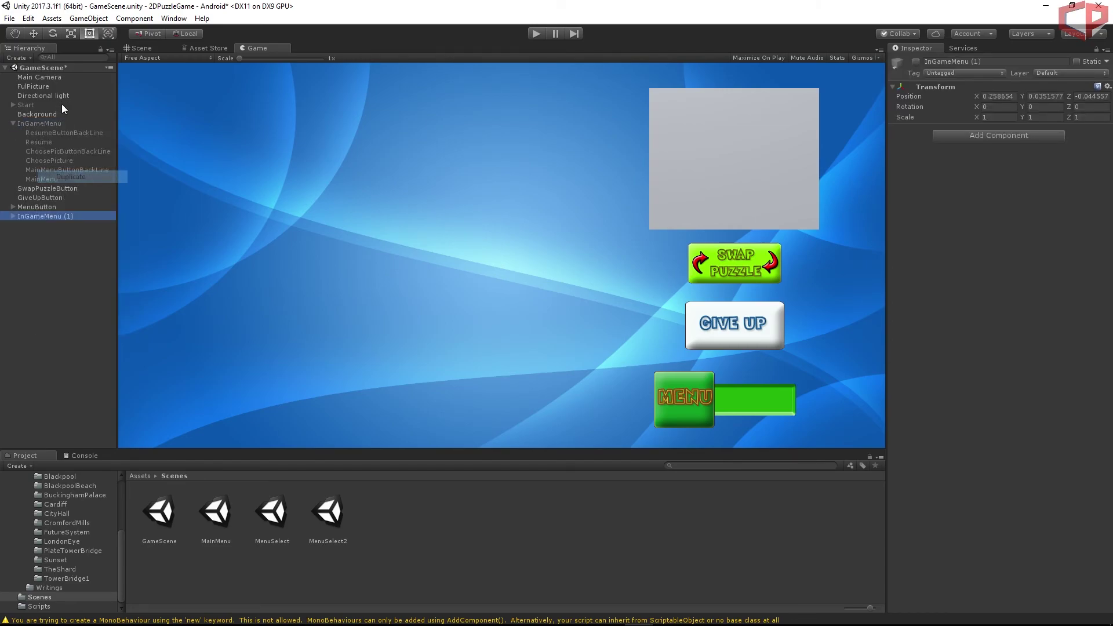
click(916, 62)
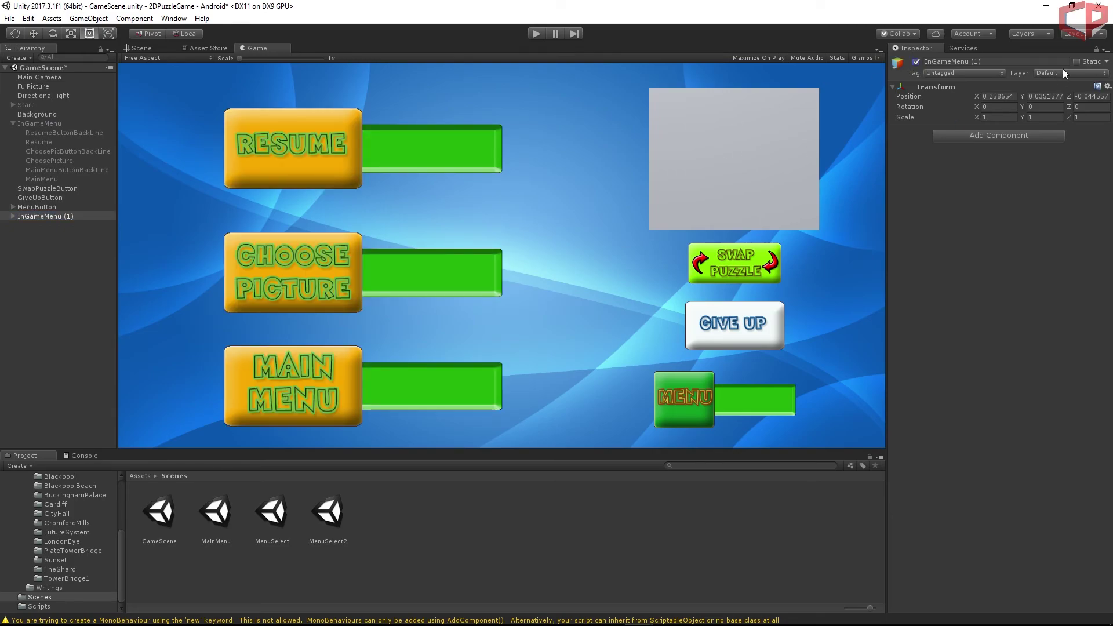
Rename the duplicated menu object as WinGameMenu.
click(1011, 61)
key(End)
key(BackSpace)
key(BackSpace)
key(BackSpace)
key(BackSpace)
key(Home)
key(Delete)
key(Delete)
text(Win)
key(Return)
Under WinGameMenu, rename ResumeButtonBackLine as NextButtonBackLine and delete the Resume button.
click(13, 216)
click(62, 225)
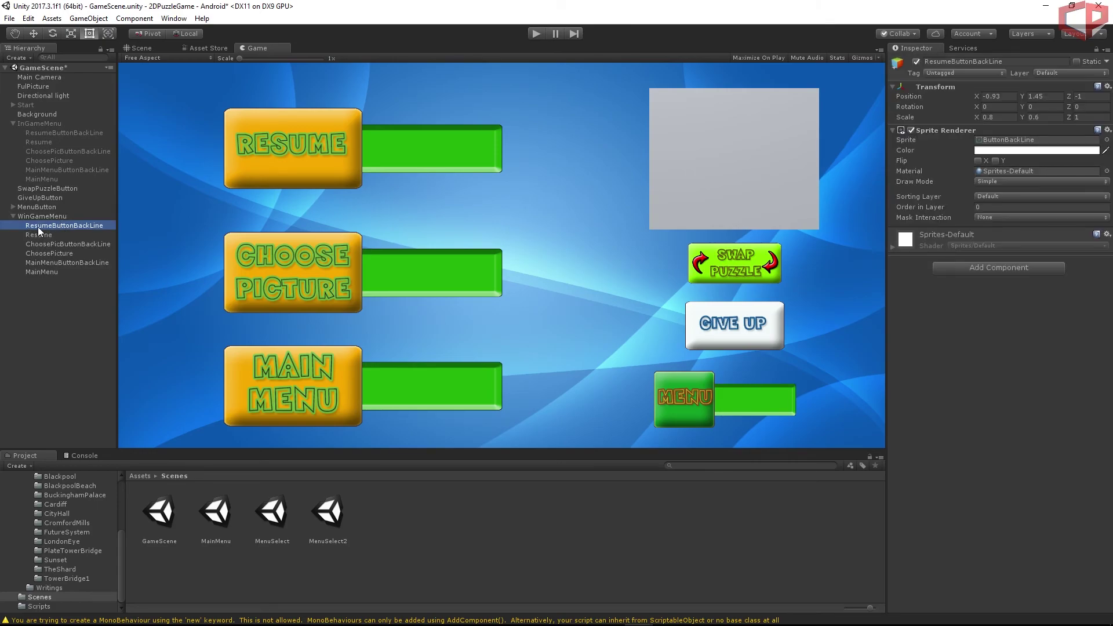
click(951, 61)
key(BackSpace)
key(BackSpace)
key(BackSpace)
key(BackSpace)
key(BackSpace)
key(BackSpace)
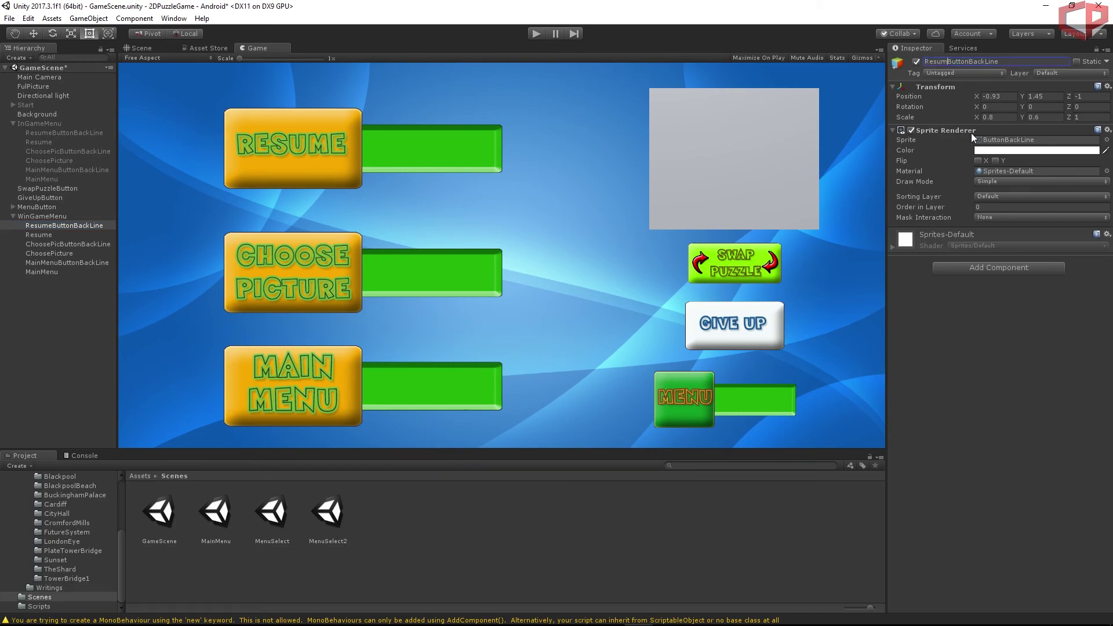
text(Next)
key(Return)
click(57, 234)
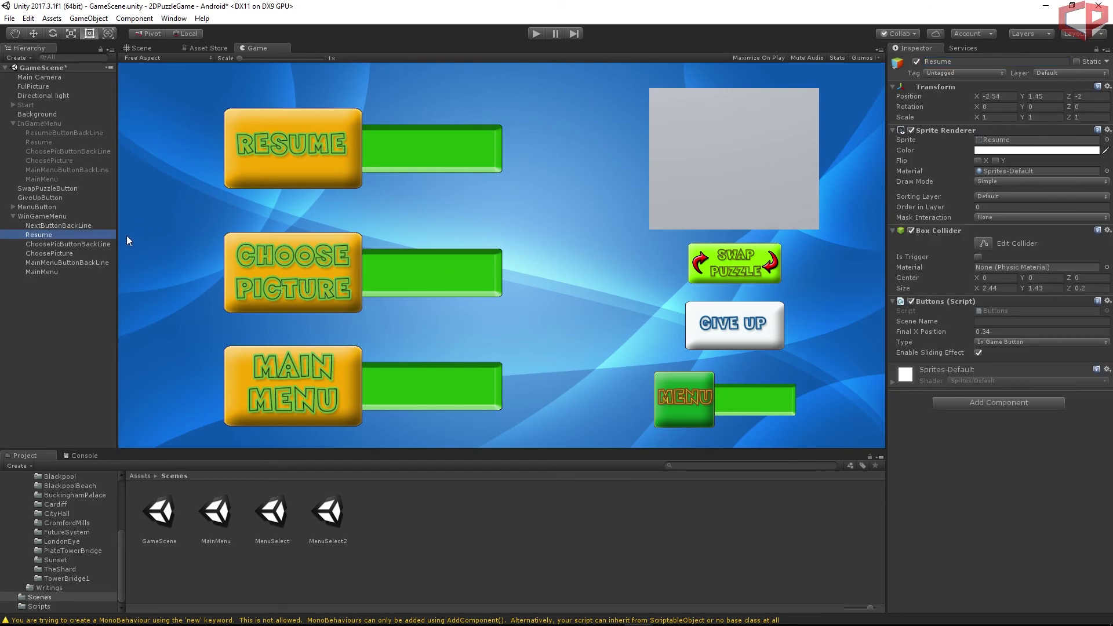
key(Delete)
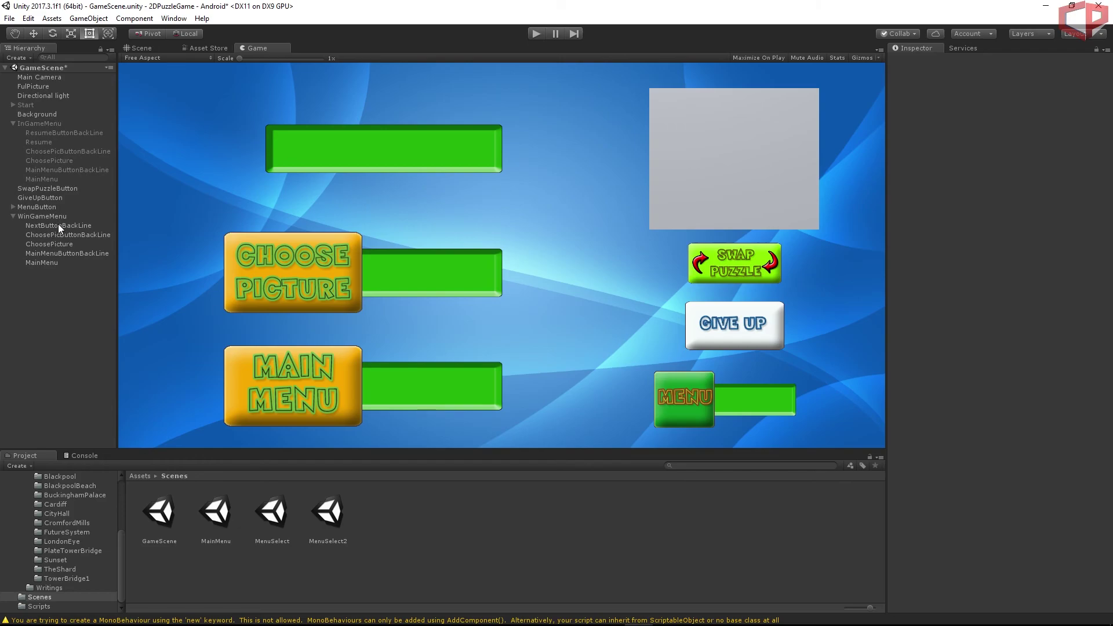
Add the Next sprite from Resources/Buttons as a child of WinGameMenu, directly below NextButtonBackLine.
click(58, 224)
scroll(106, 557, up, 5)
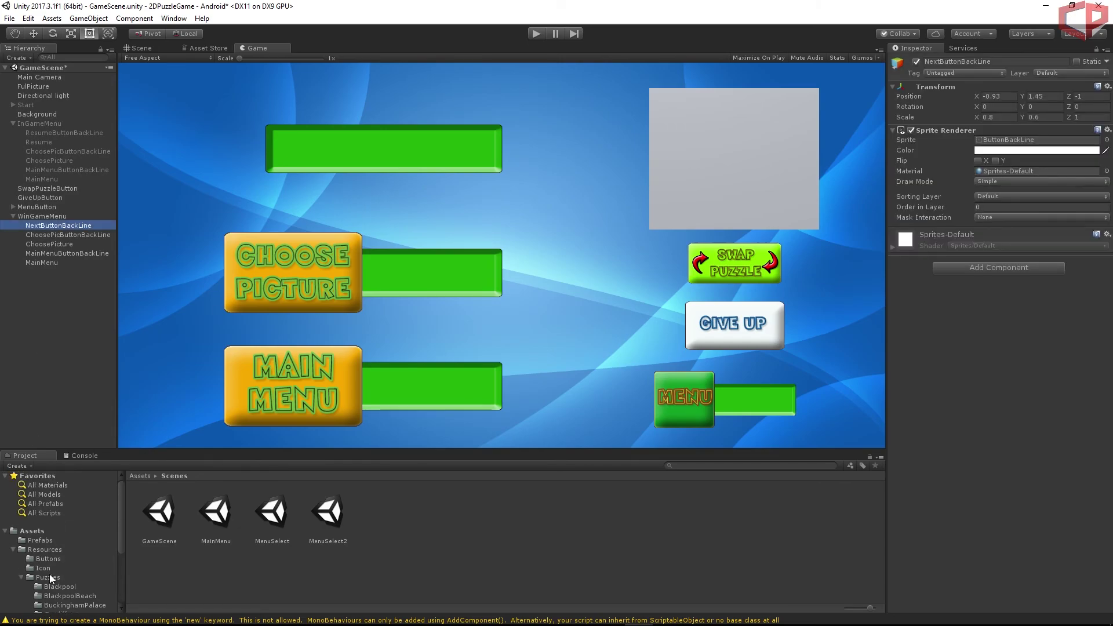
click(45, 559)
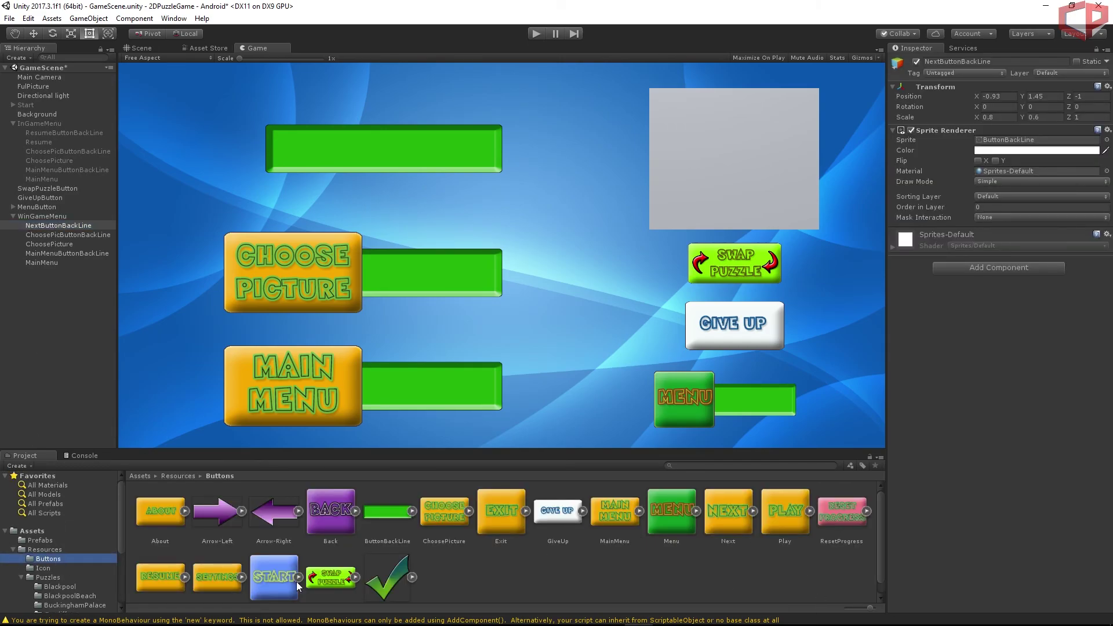
click(726, 514)
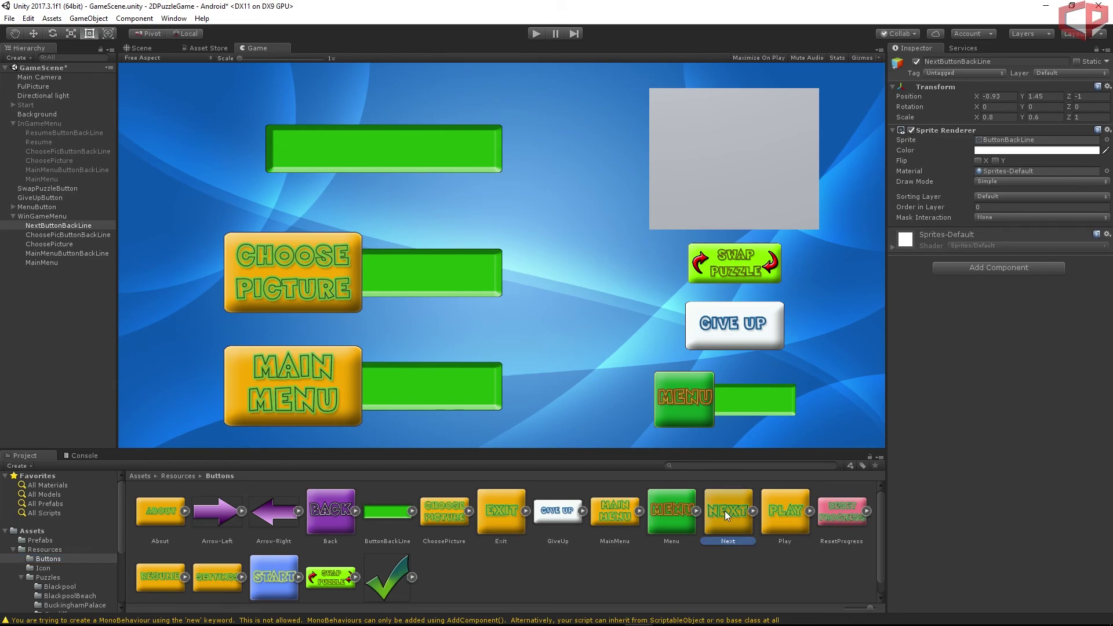
drag(726, 514, 51, 221)
drag(31, 274, 47, 232)
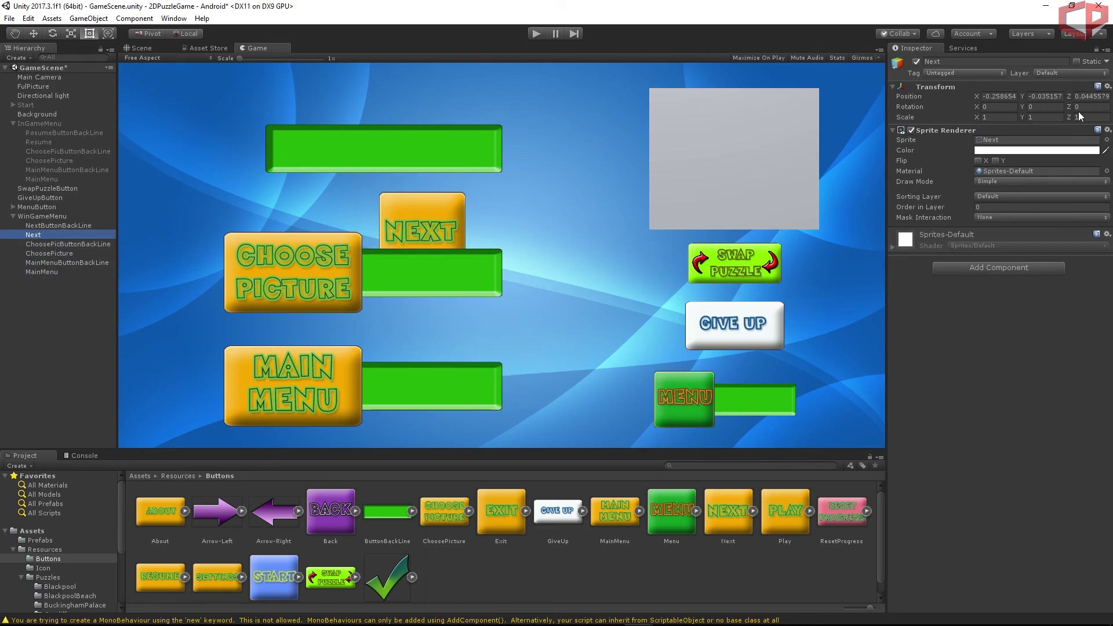
Position the Next button at X -2.95, Y 1.45, Z -2, copying the Y value from NextButtonBackLine.
click(1090, 96)
text(-2)
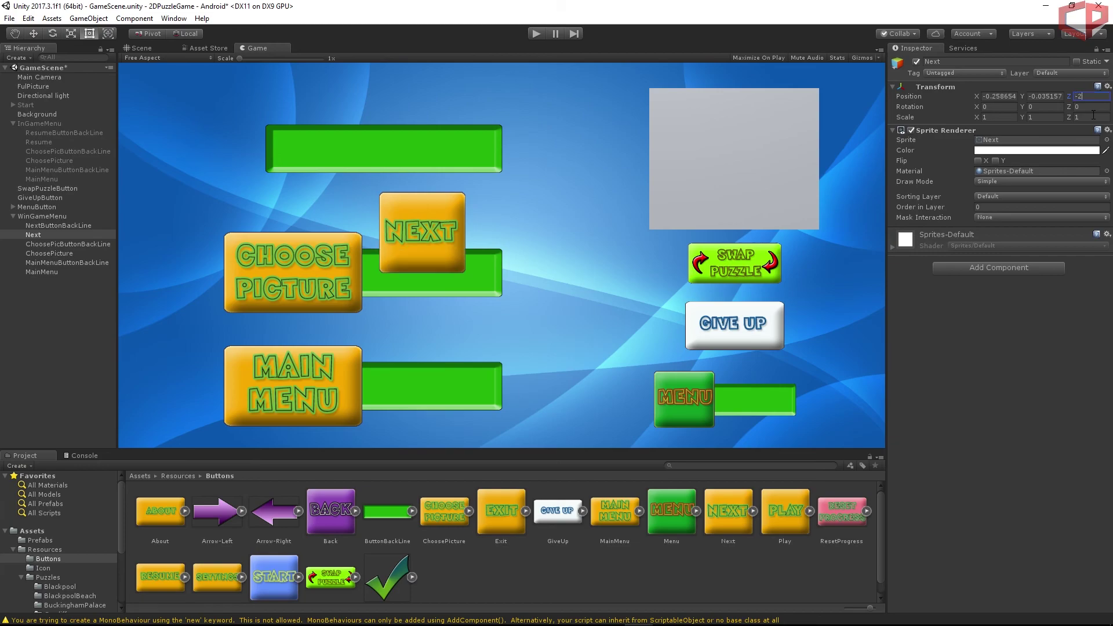
click(50, 226)
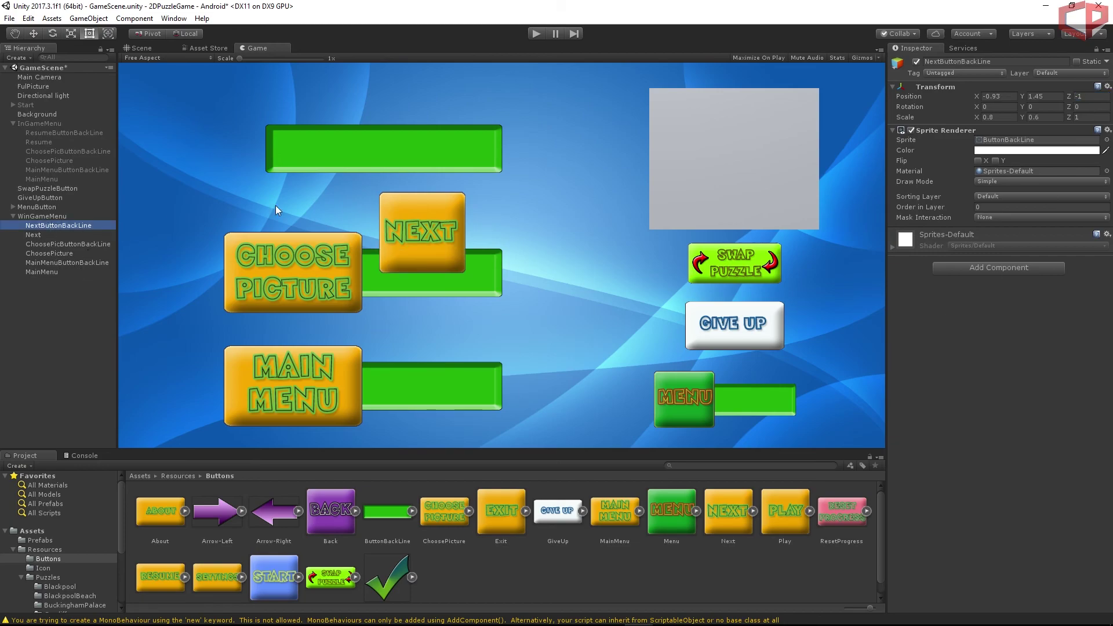
click(1055, 96)
key(ctrl+c)
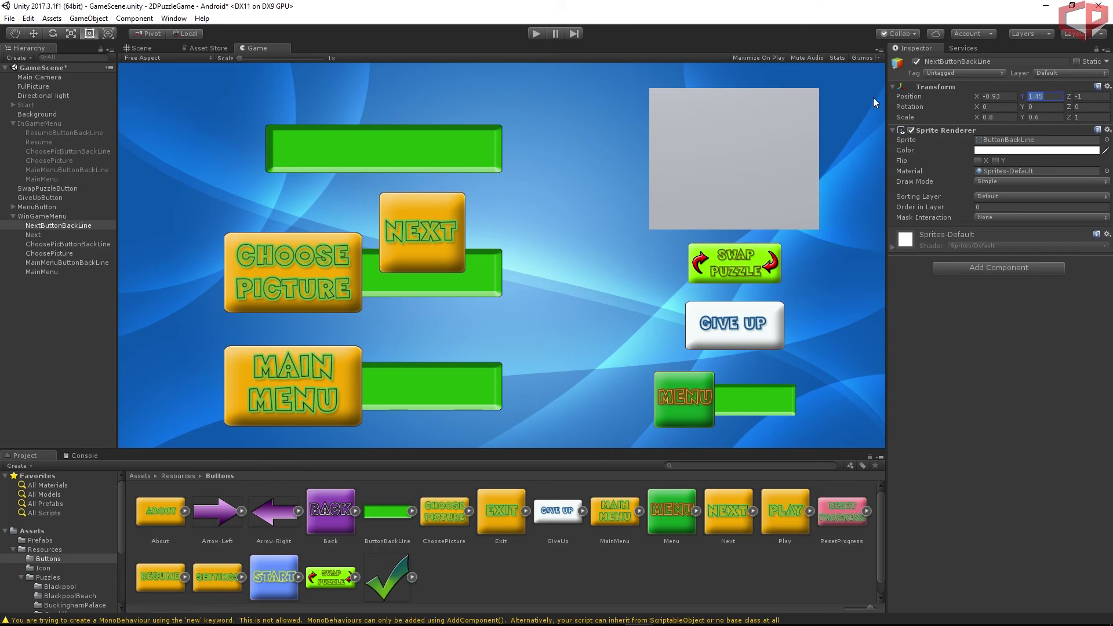
click(33, 235)
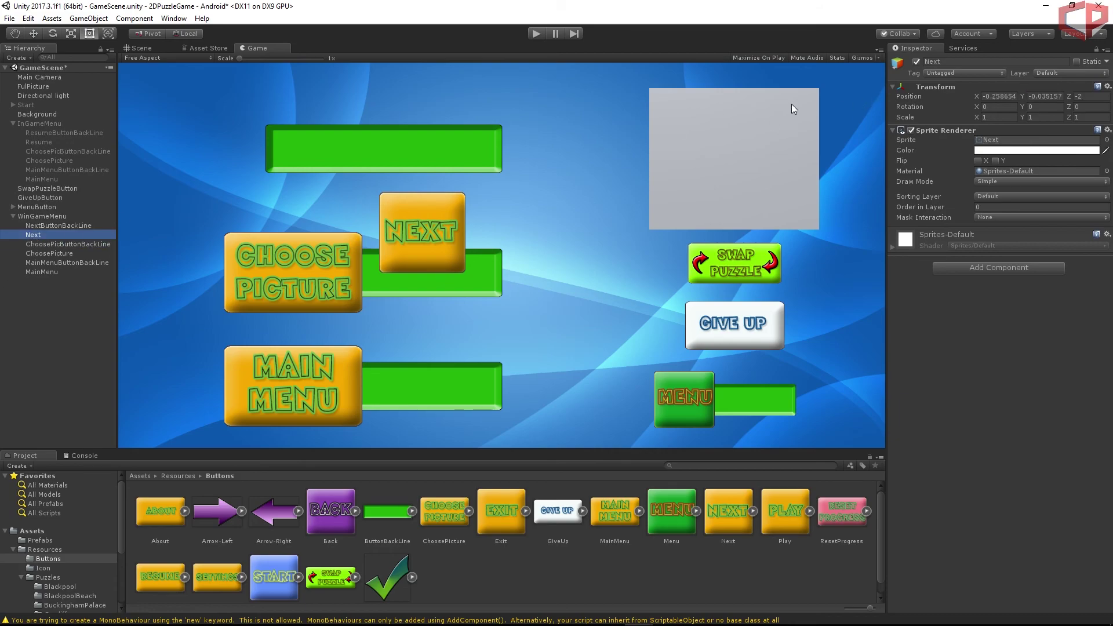
click(1044, 96)
key(ctrl+v)
key(Return)
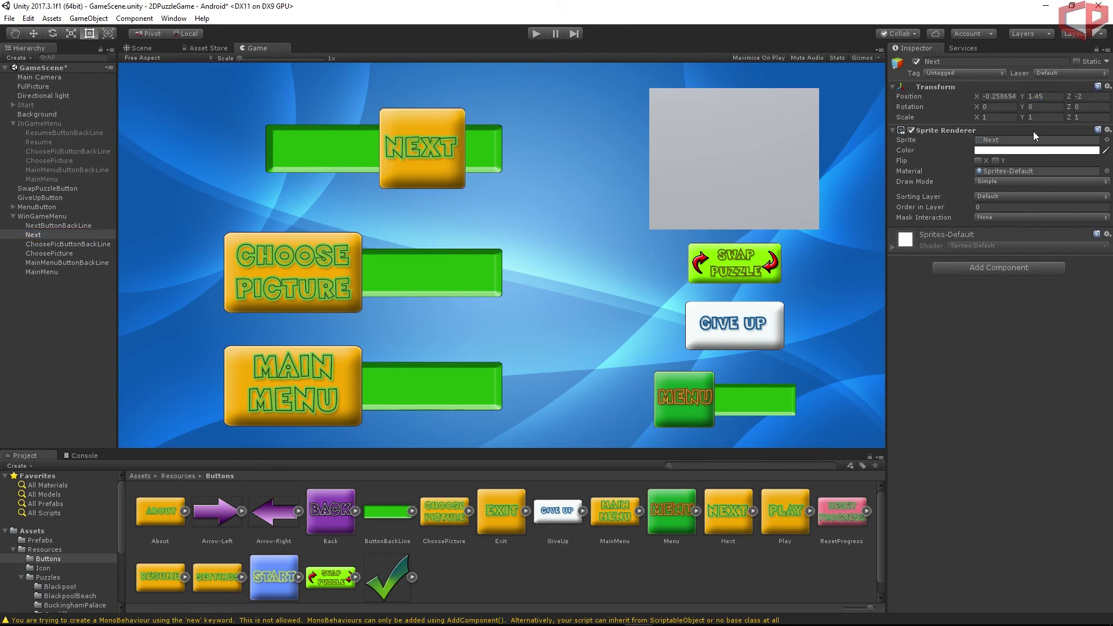
drag(976, 92, 924, 96)
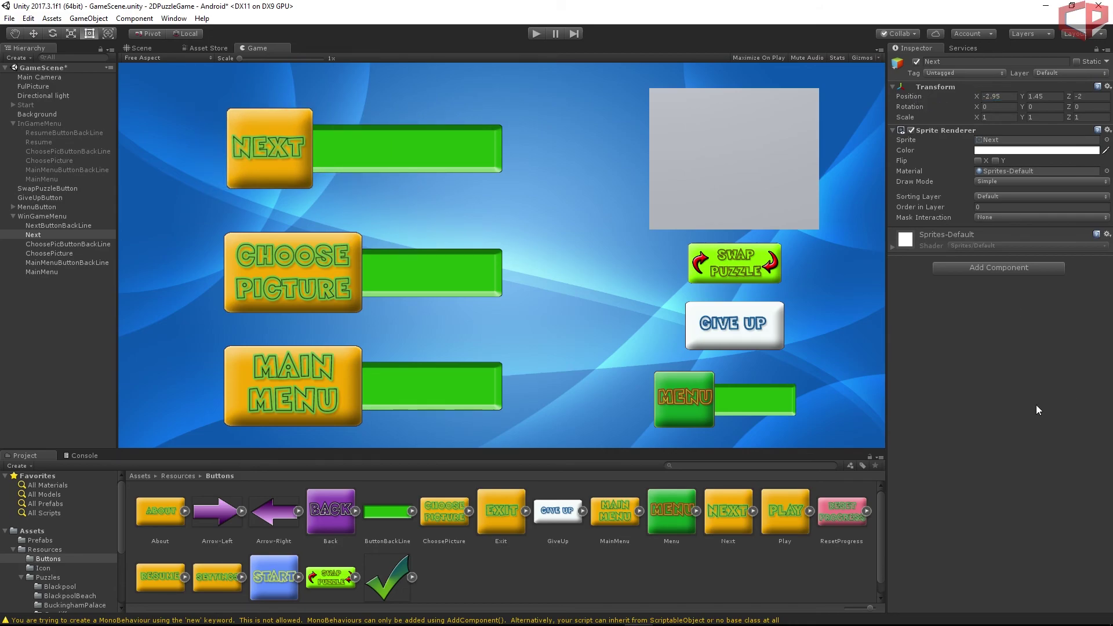
Add a Box Collider component and the Buttons script to the Next button.
click(1026, 270)
text(box)
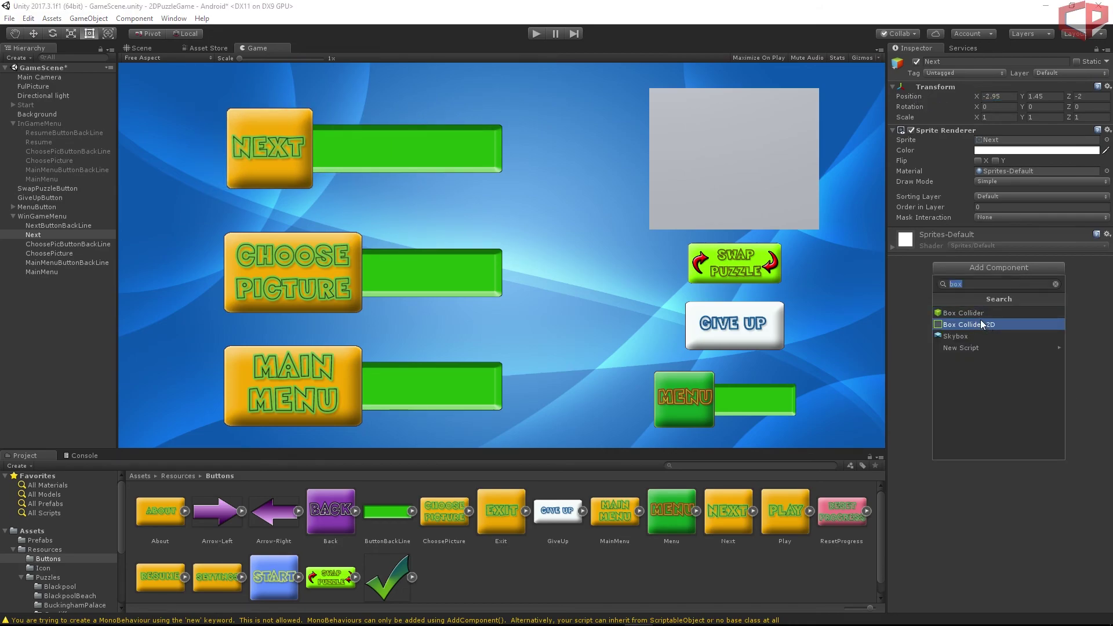
click(964, 315)
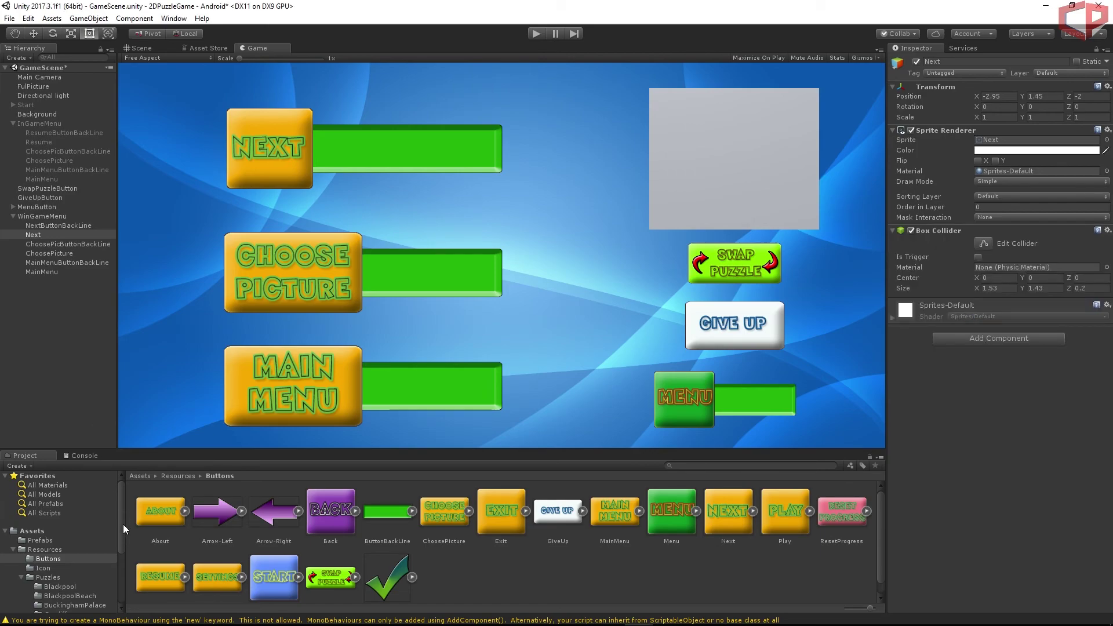
scroll(119, 527, down, 5)
click(45, 606)
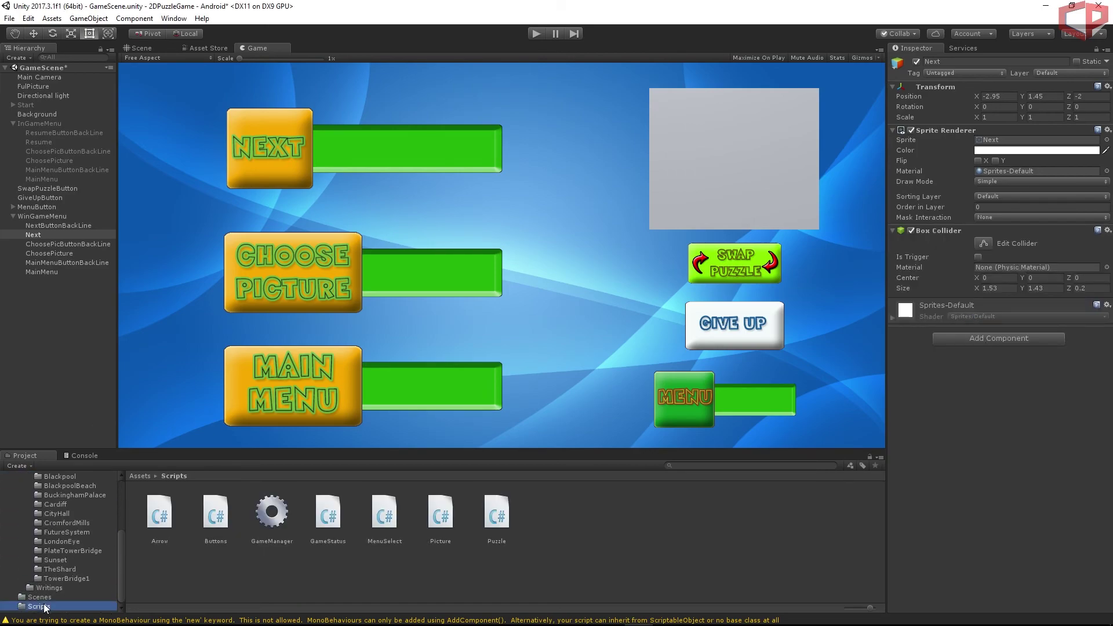
drag(215, 513, 983, 407)
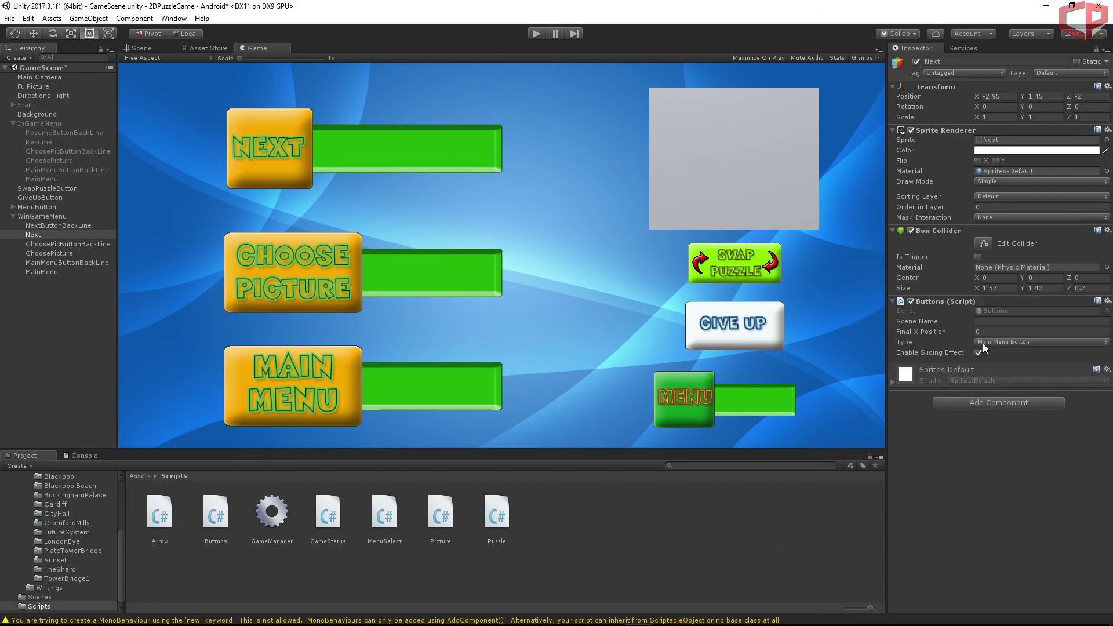
Set the Next button's Buttons script to type In Game Button with a Final X Position of 0.7.
click(1002, 342)
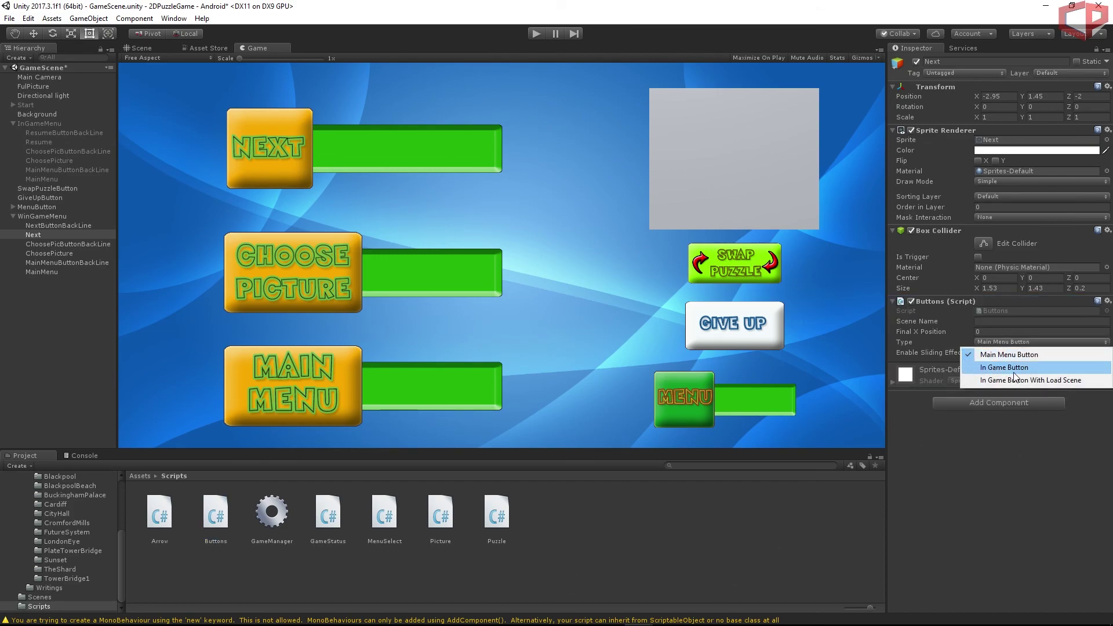
click(1012, 369)
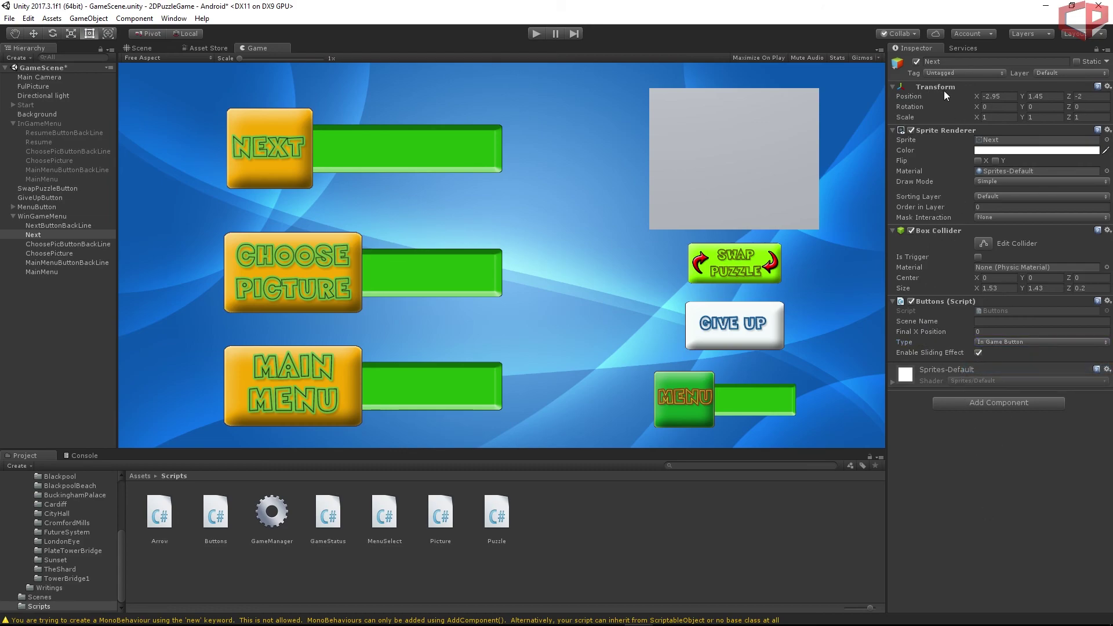
drag(978, 95, 1051, 94)
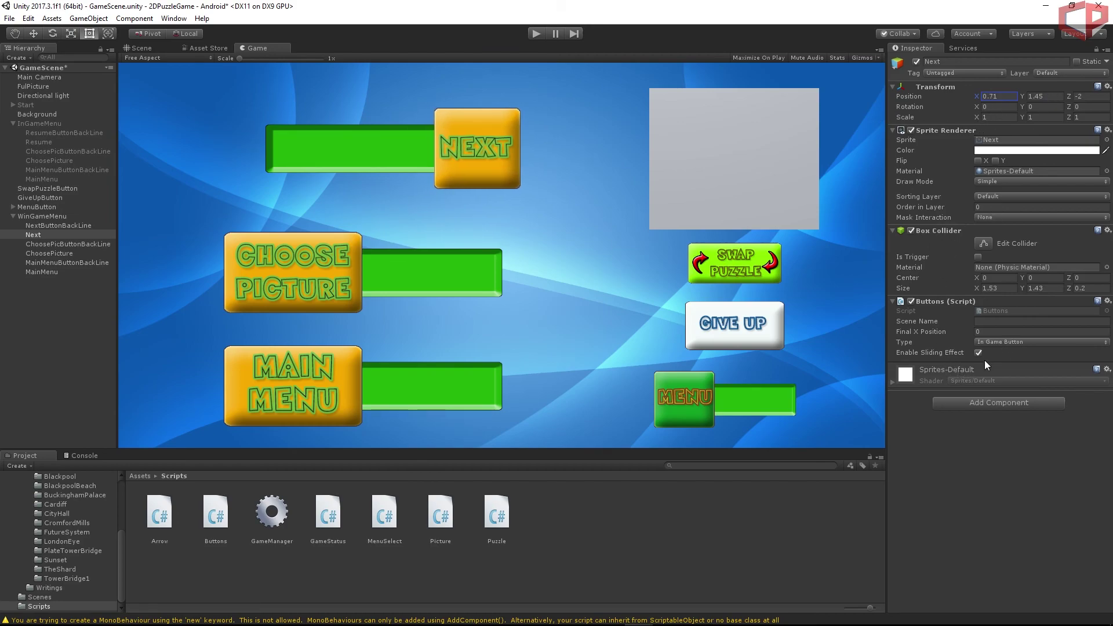
key(ctrl+z)
click(994, 331)
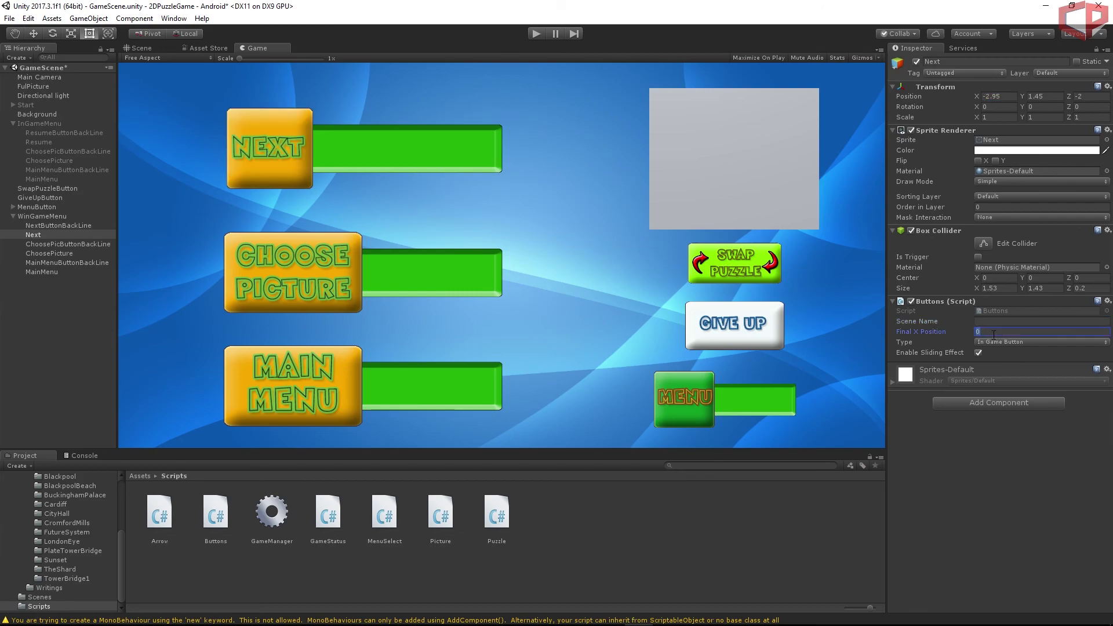
text(.7)
key(Return)
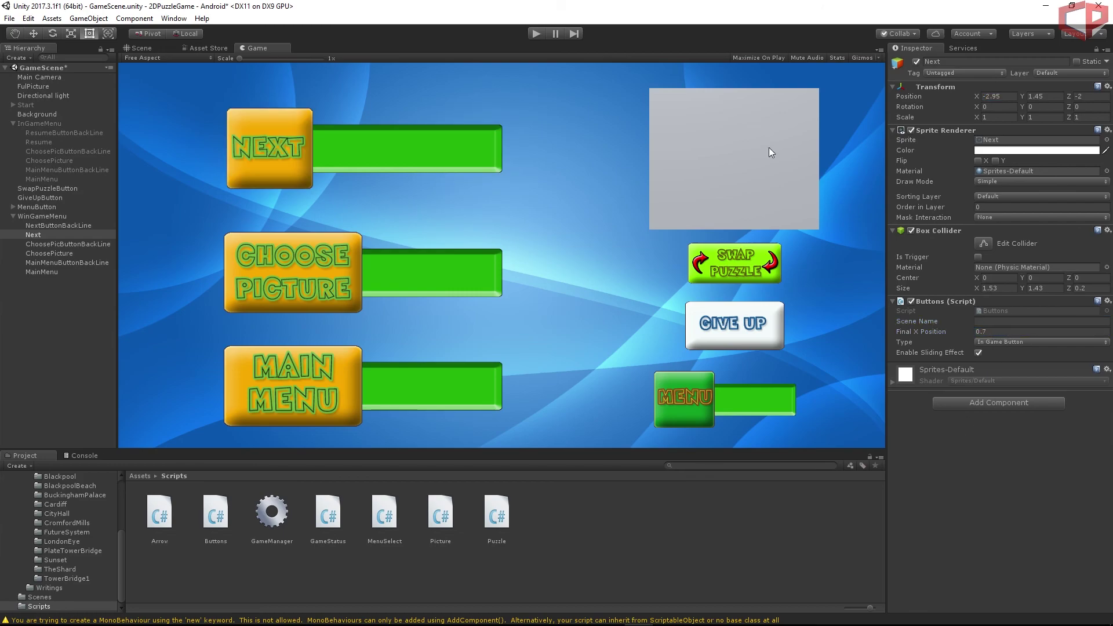
Run GameScene to test the sliding effect of the Next button, and stop the playback.
click(536, 33)
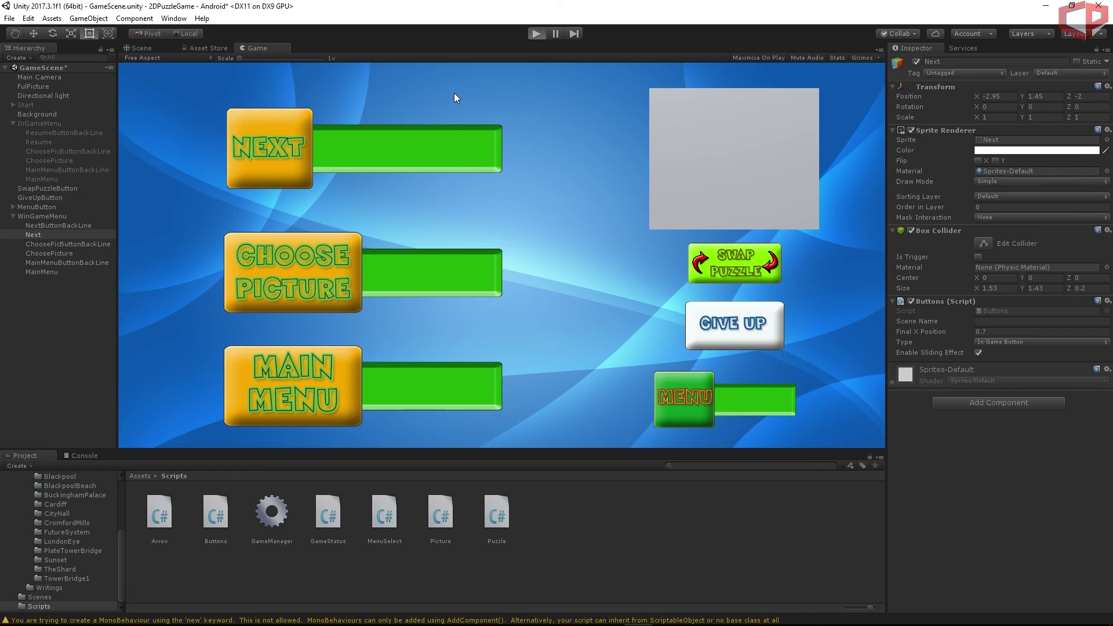
click(265, 140)
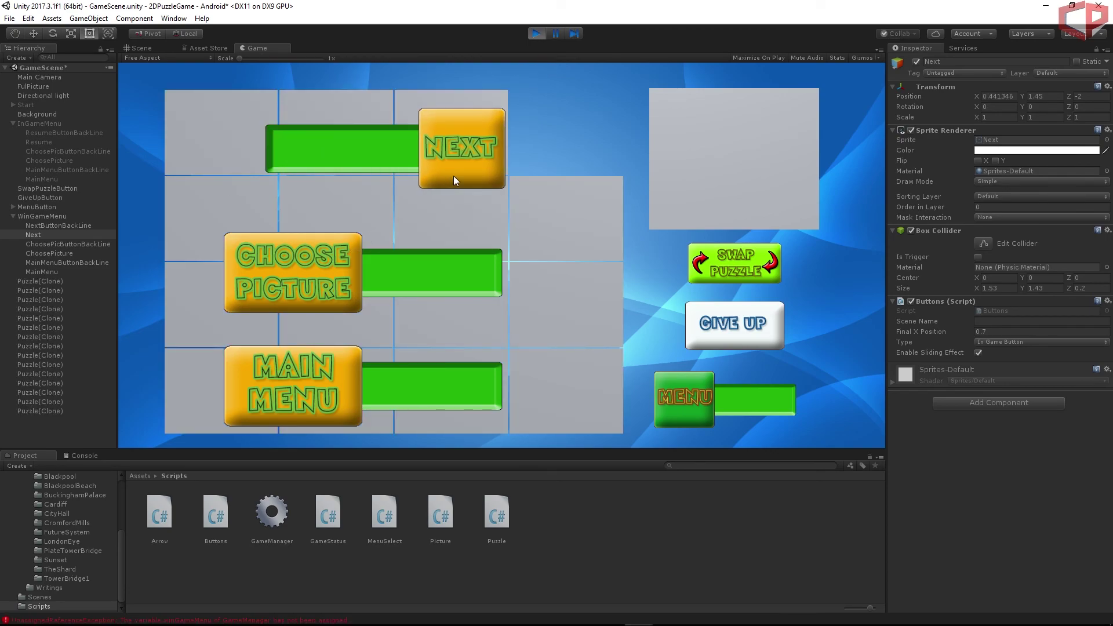
click(534, 35)
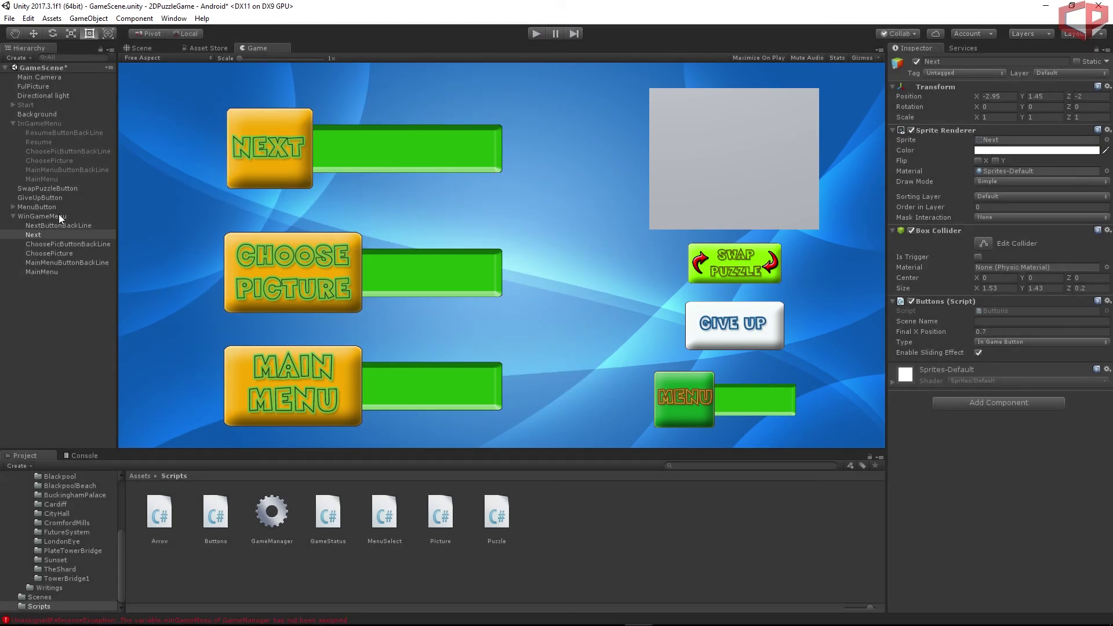
Deactivate WinGameMenu and assign it as the Win Game Menu of the Game Manager script on Main Camera.
click(33, 217)
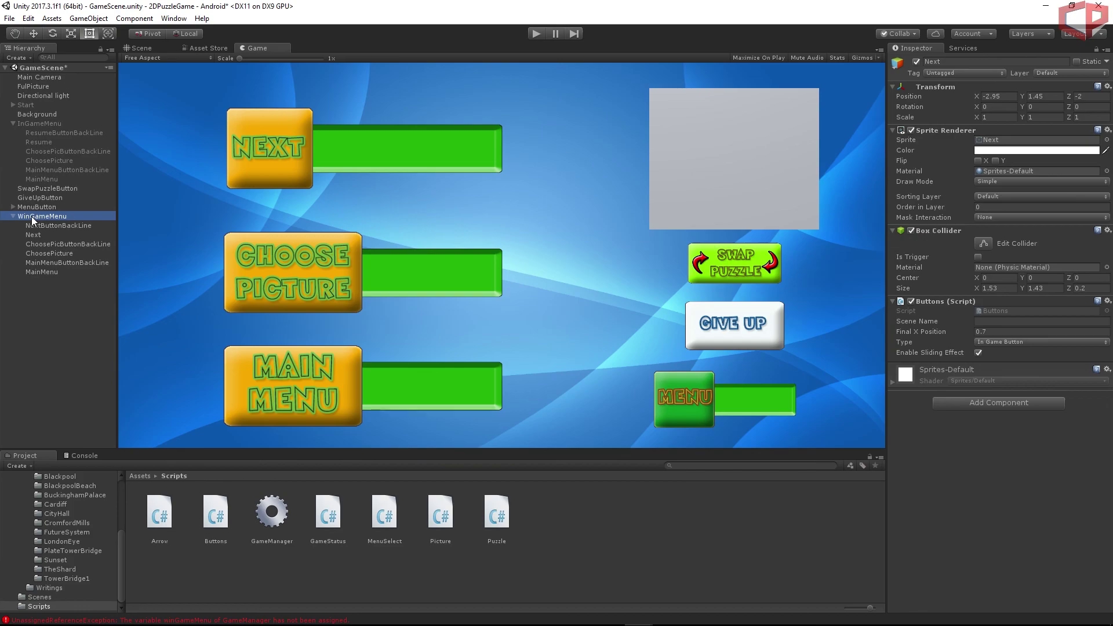
click(916, 61)
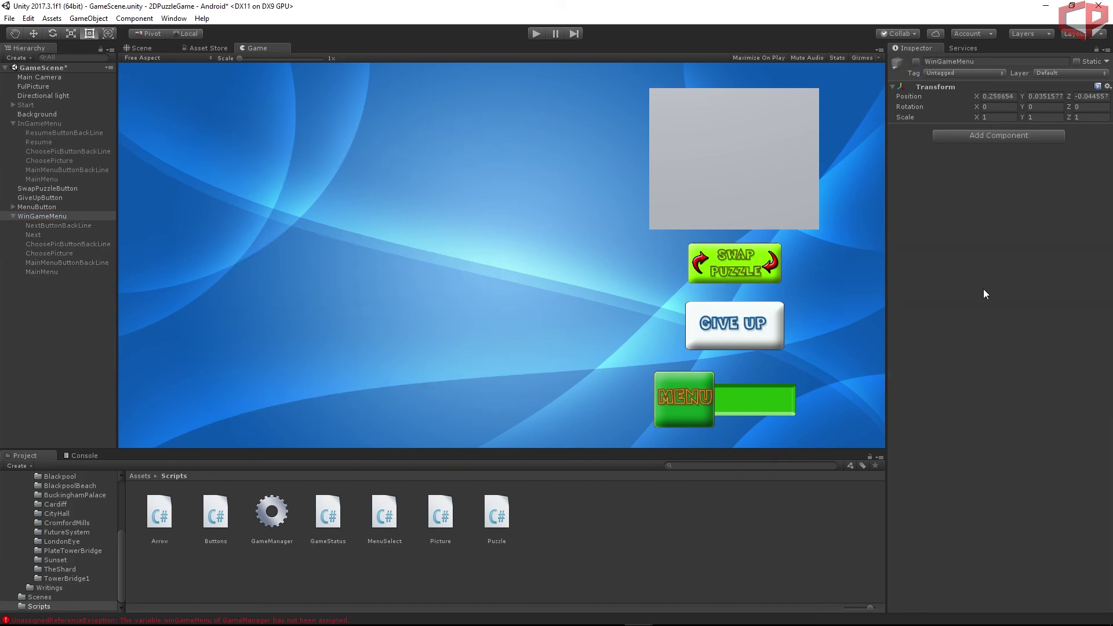
click(36, 77)
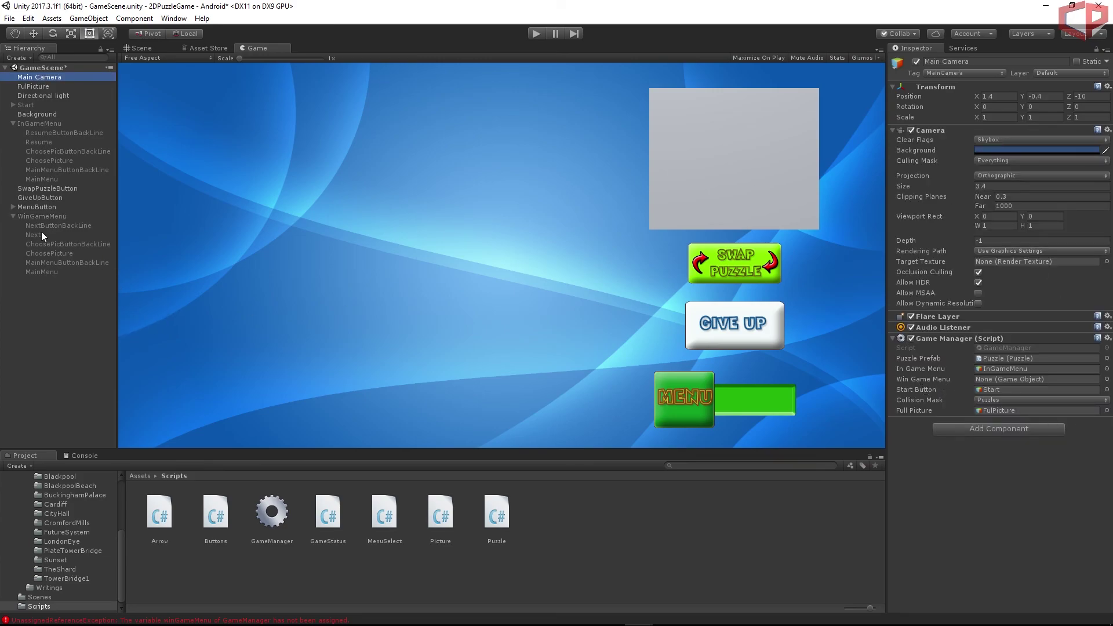
click(24, 217)
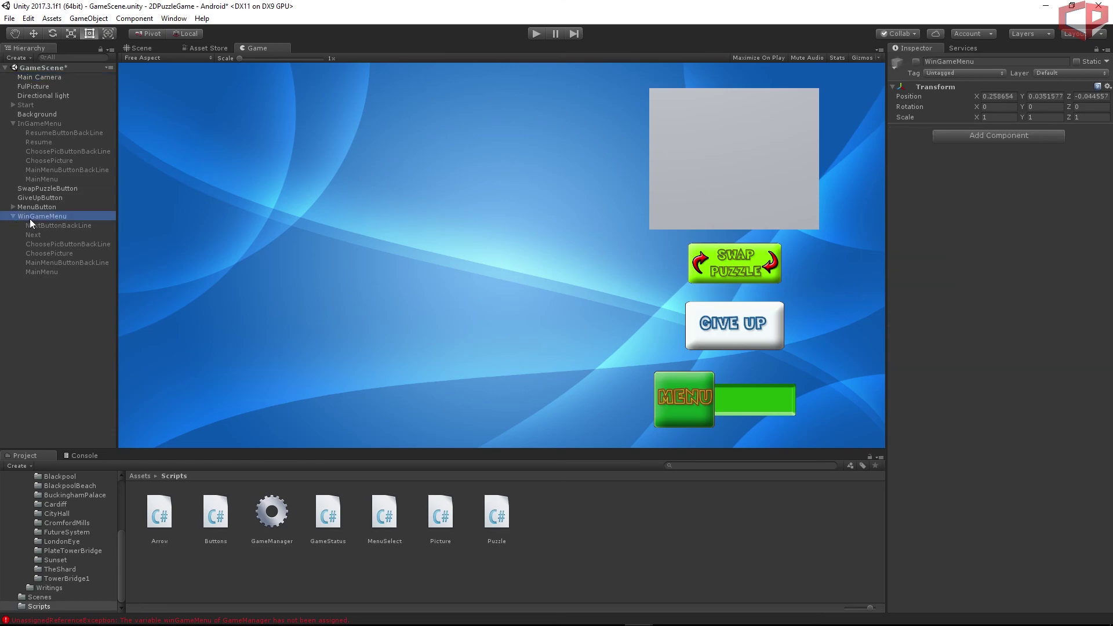
click(46, 79)
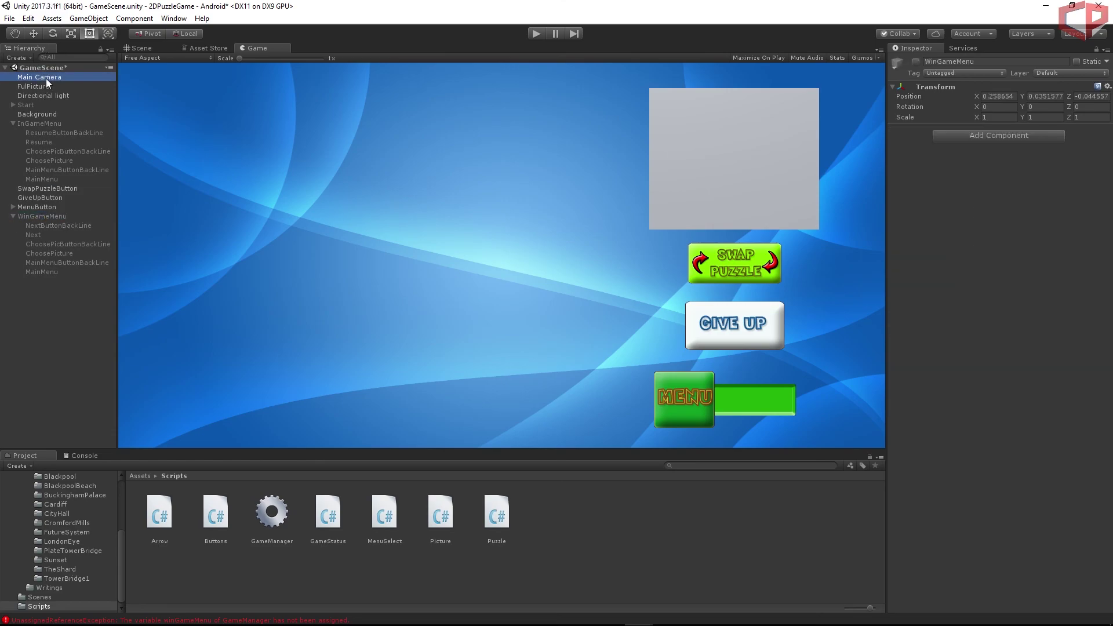
click(32, 216)
drag(32, 218, 989, 379)
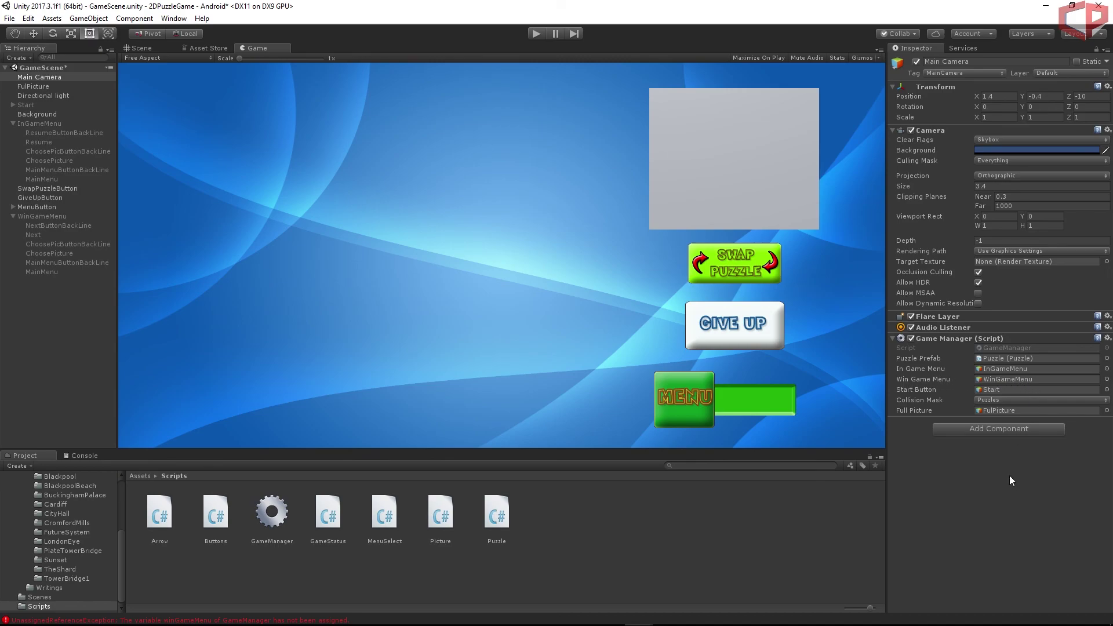
Save the scene and the project.
click(9, 18)
click(29, 61)
click(10, 18)
click(46, 118)
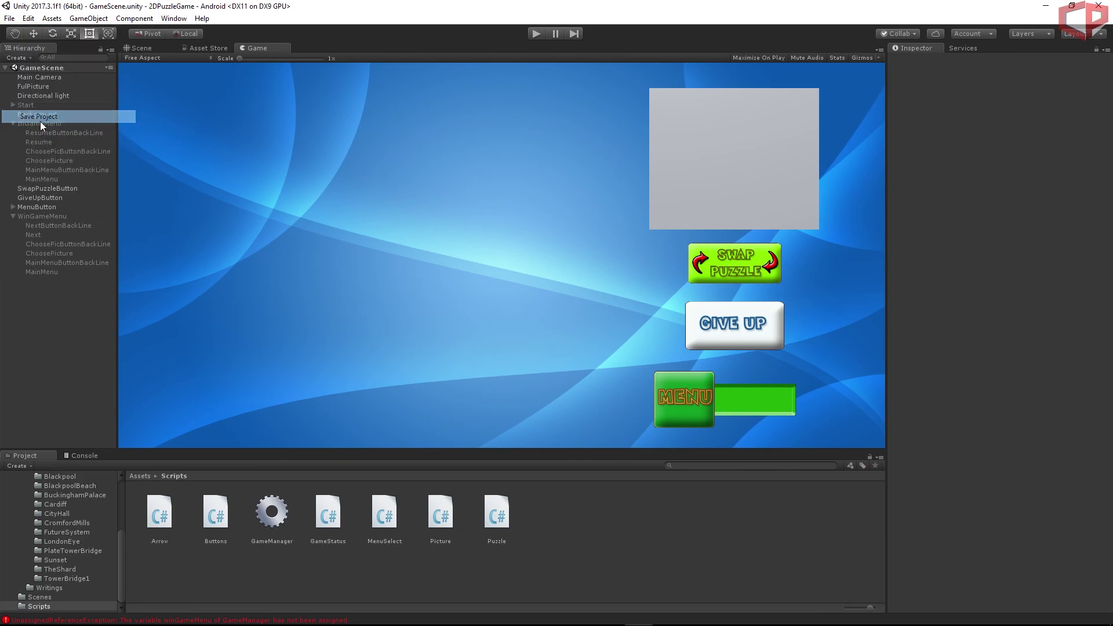
Inspect the winGameMenu error message in the console, clear the console and return to the project files.
click(81, 455)
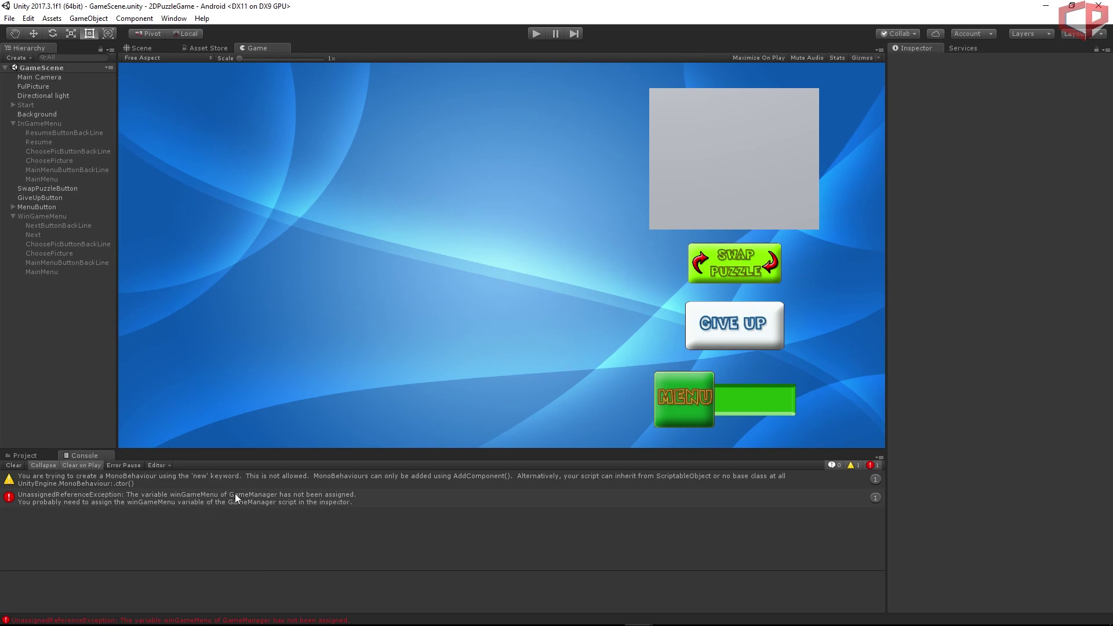
click(354, 501)
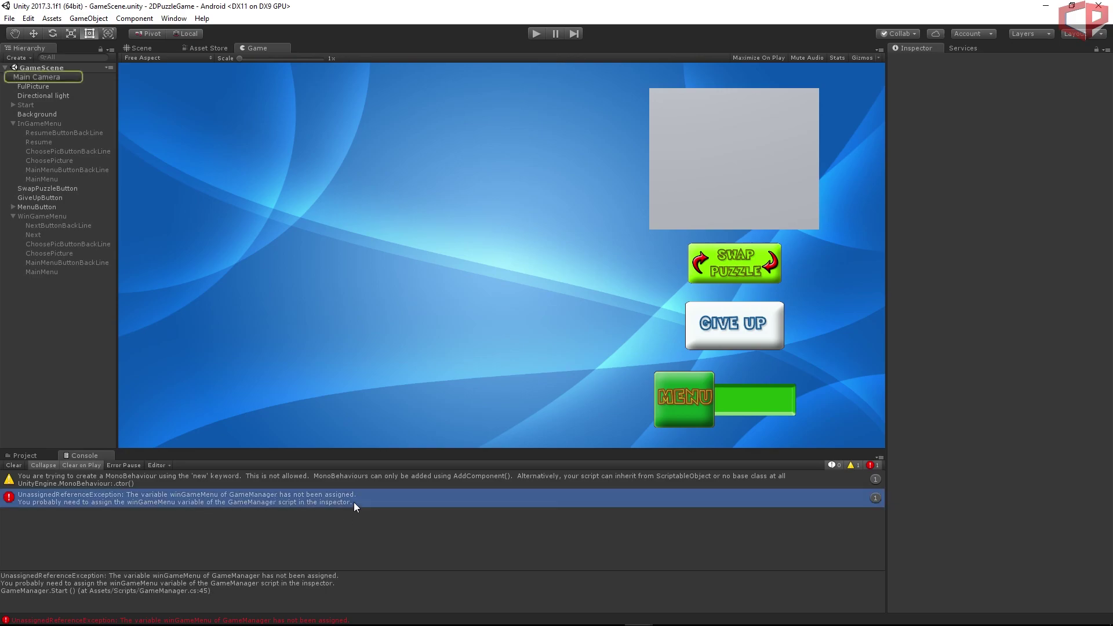
click(14, 465)
click(27, 456)
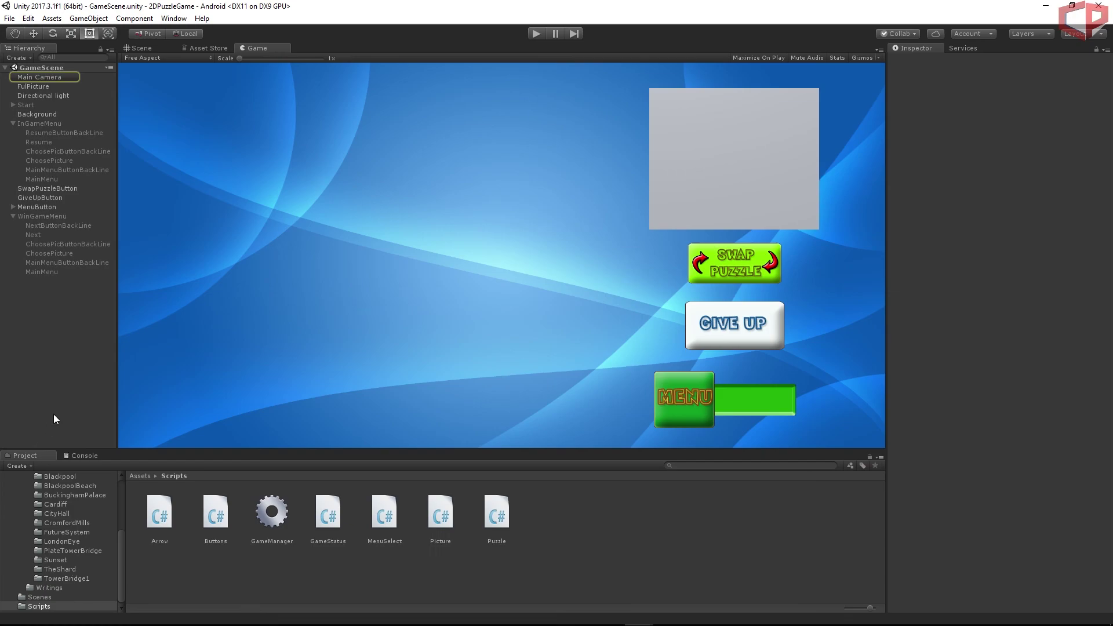
Open the MainMenu scene from the Scenes folder, run the game and start the Cardiff puzzle.
click(32, 597)
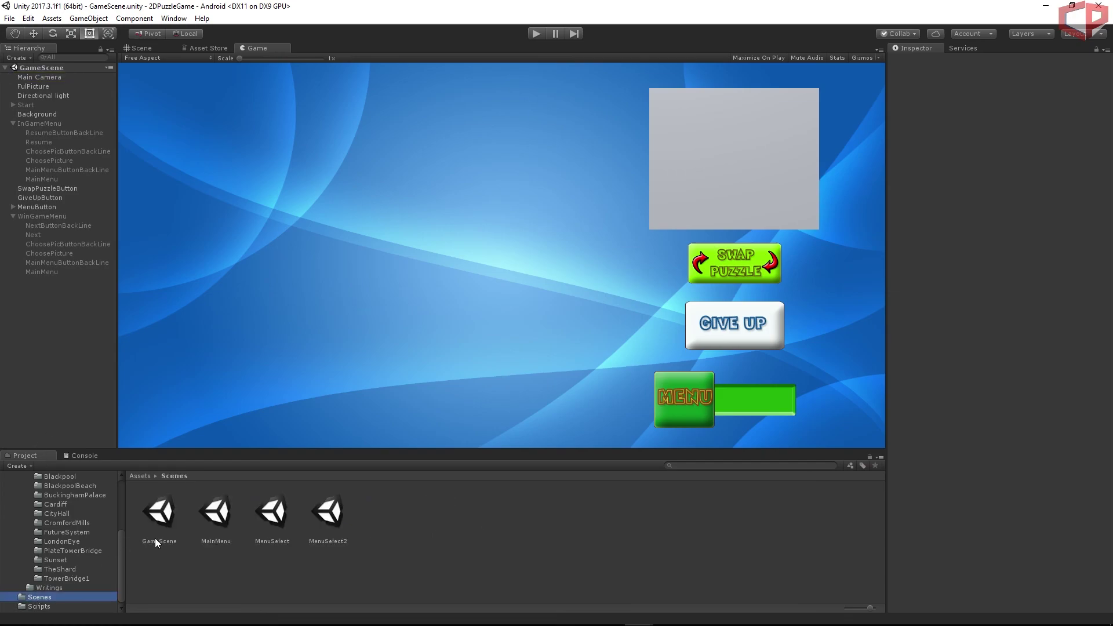
double_click(223, 512)
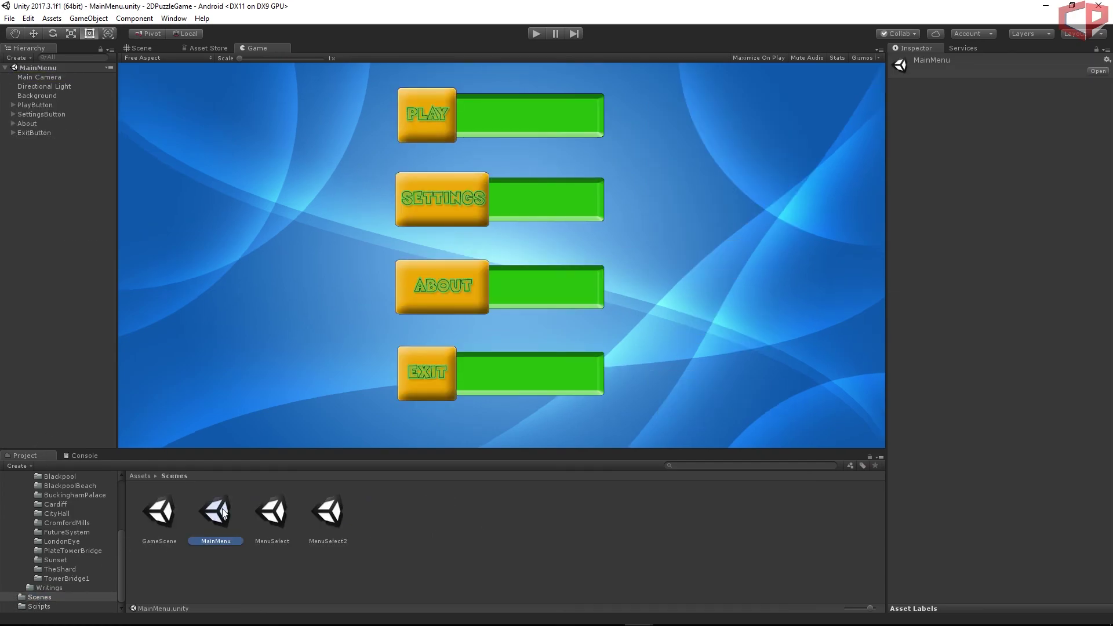
click(539, 33)
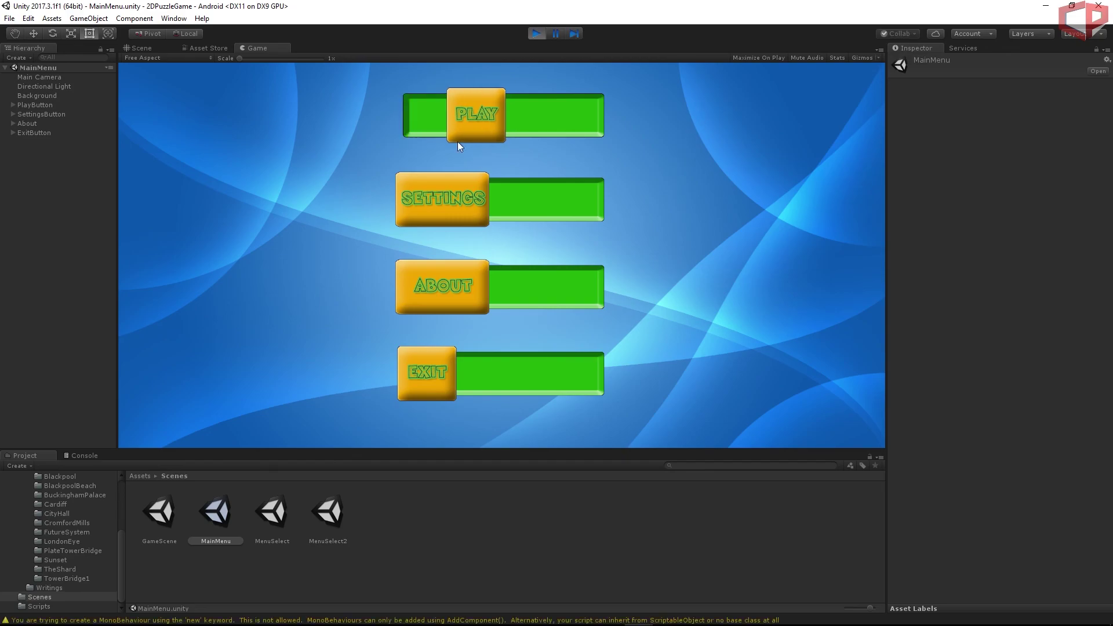
click(443, 125)
click(395, 193)
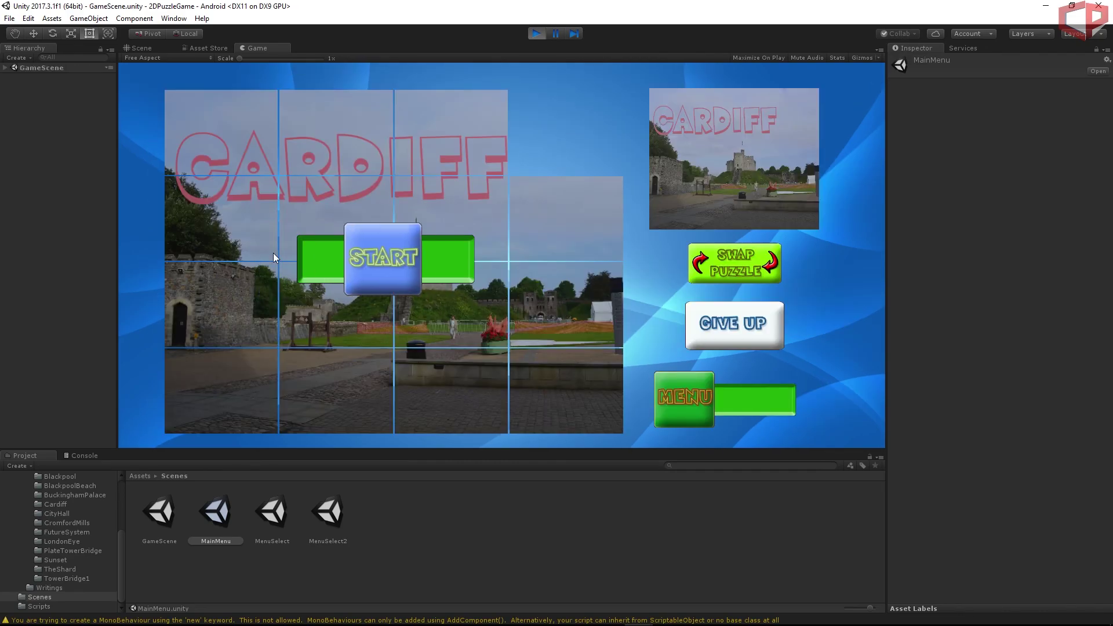
click(359, 258)
Test the in-game menu by switching to the London Eye picture and returning to the main menu.
click(673, 399)
click(322, 298)
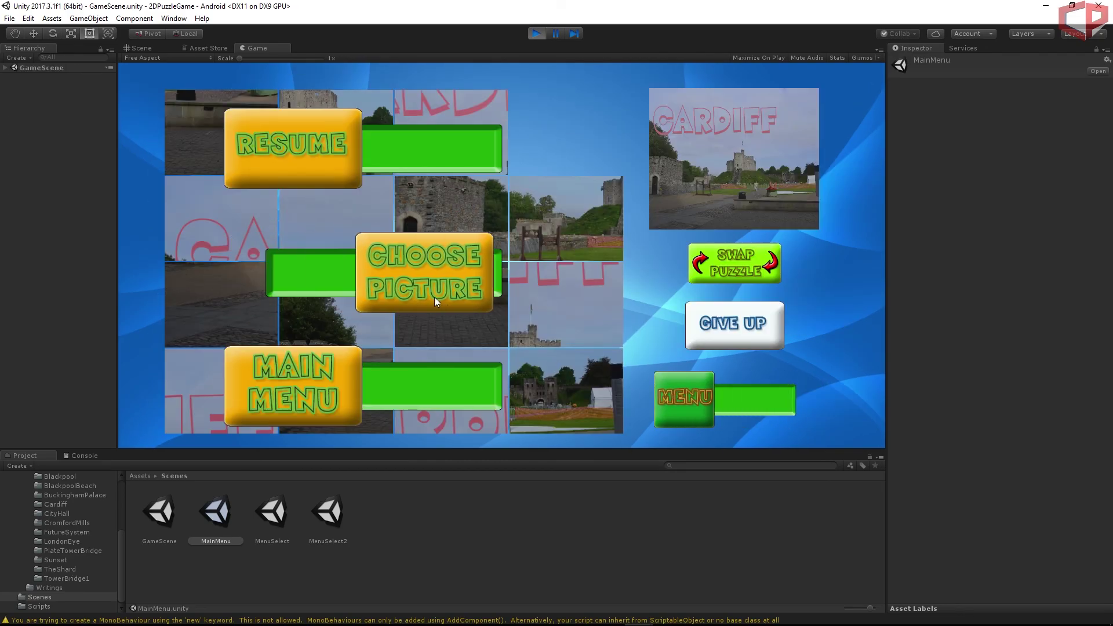
click(466, 290)
click(370, 285)
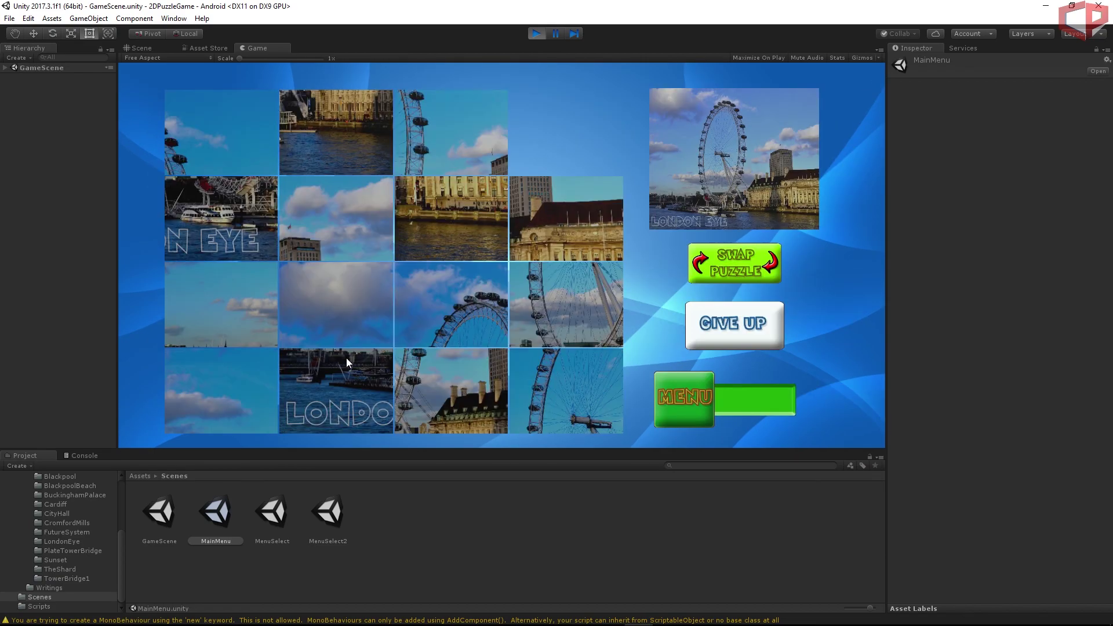
click(654, 394)
click(387, 409)
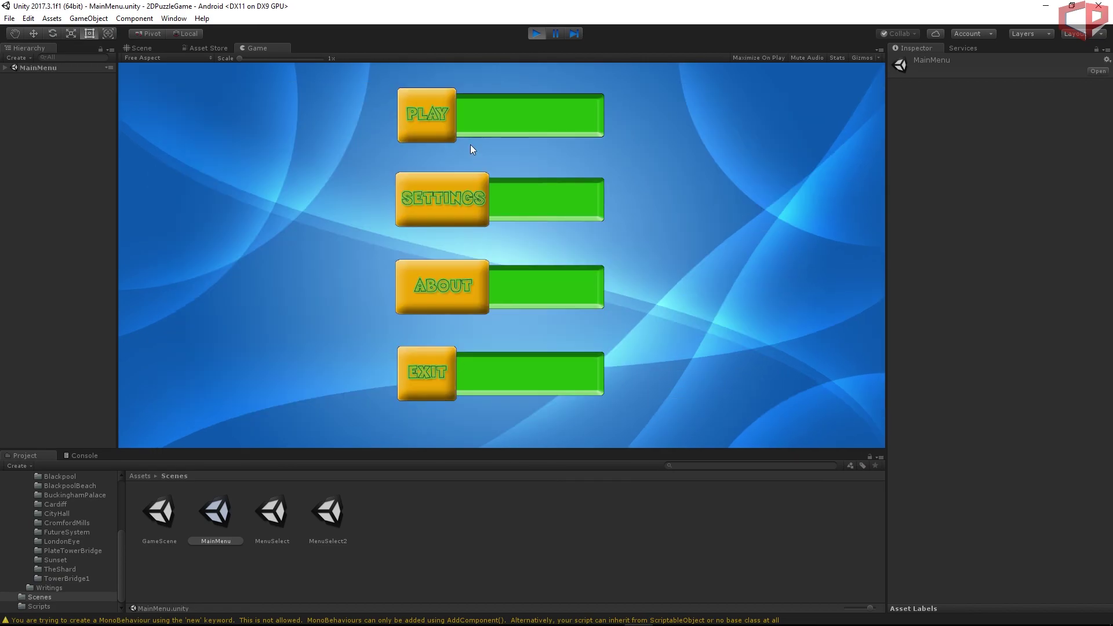
Start the Blackpool puzzle from the main menu and test Resume in the in-game menu.
click(450, 139)
click(651, 174)
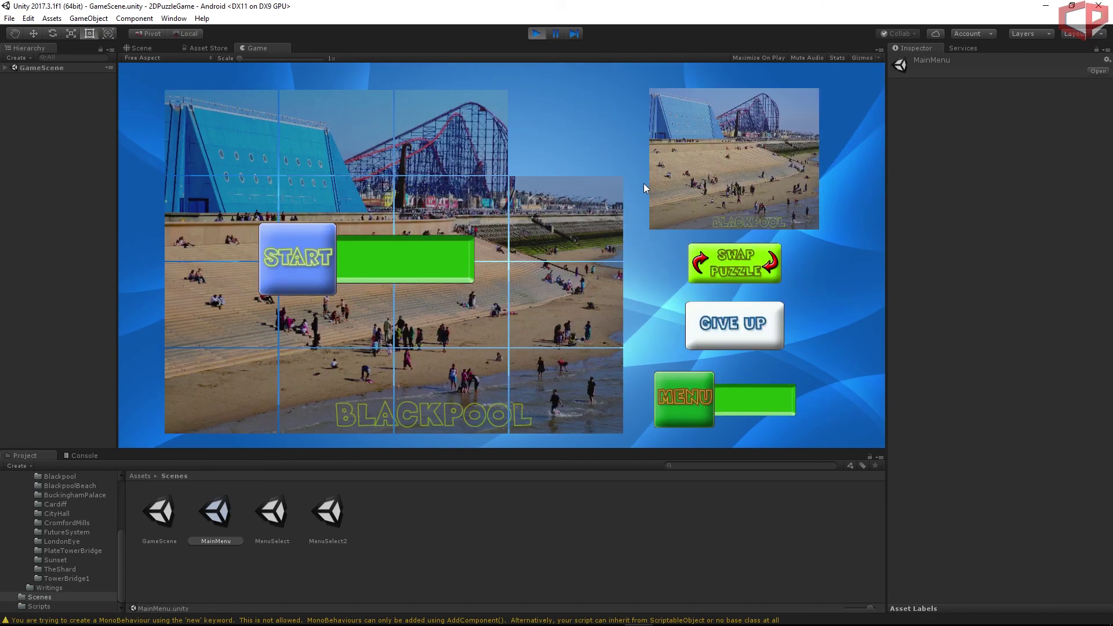
click(328, 270)
click(684, 397)
click(235, 119)
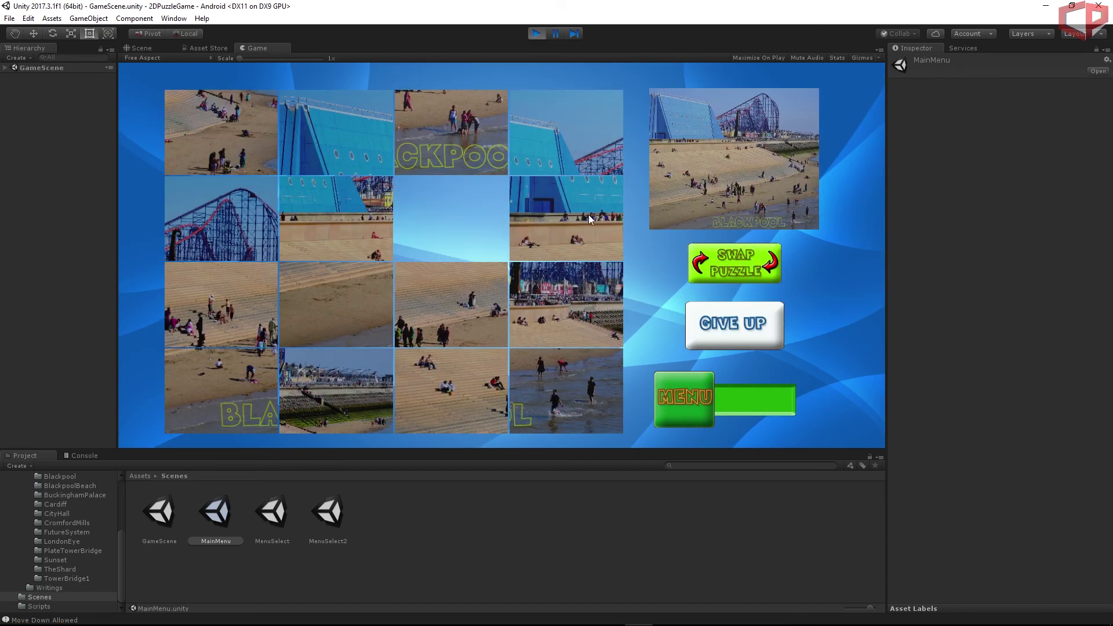
Test moving the Blackpool puzzle by sliding several pieces into the empty space.
click(588, 216)
click(566, 296)
click(464, 296)
click(467, 236)
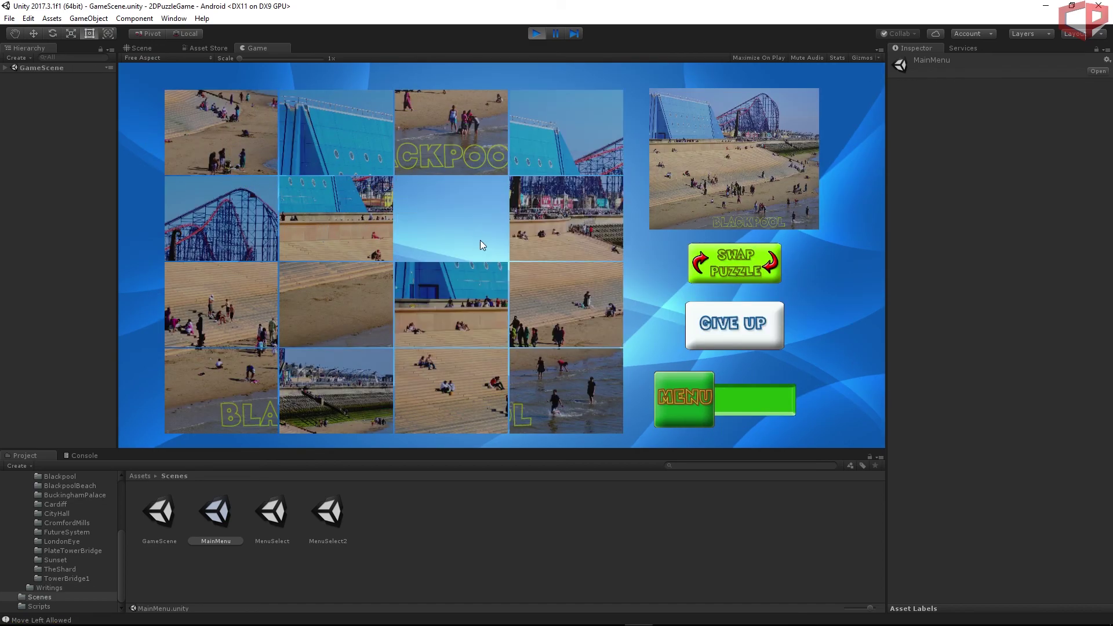
click(551, 230)
click(551, 296)
click(476, 272)
click(475, 238)
click(538, 218)
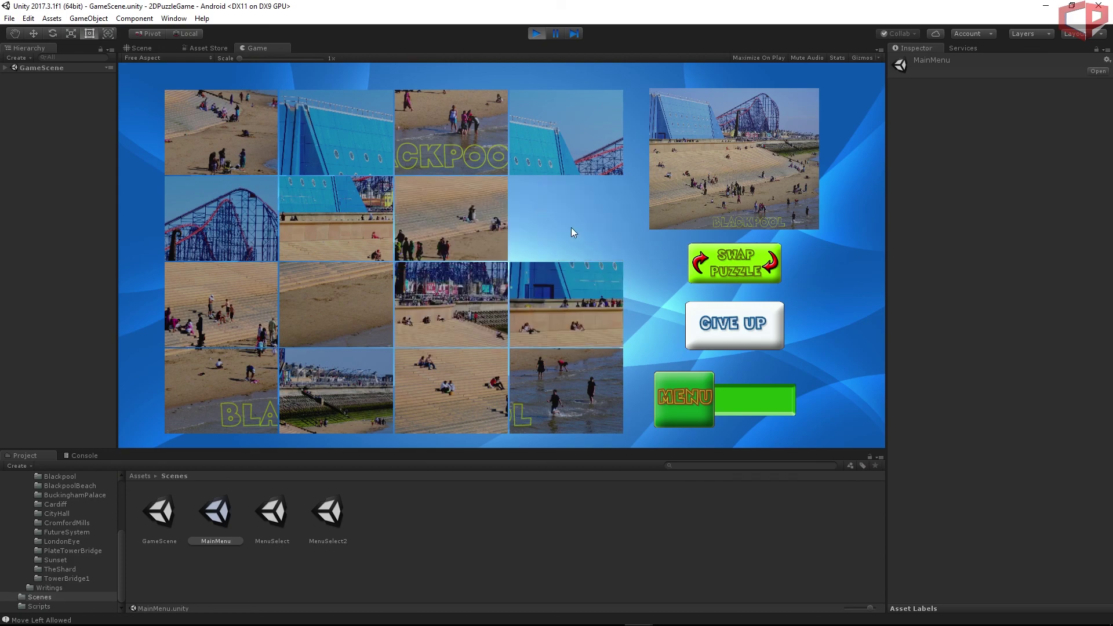
click(565, 139)
click(441, 149)
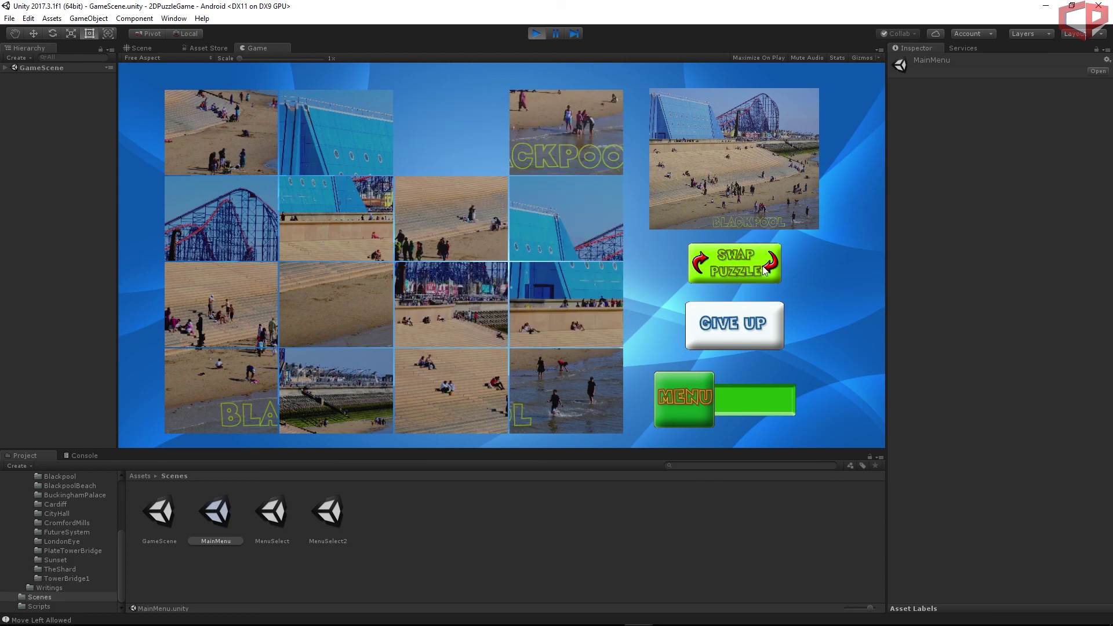